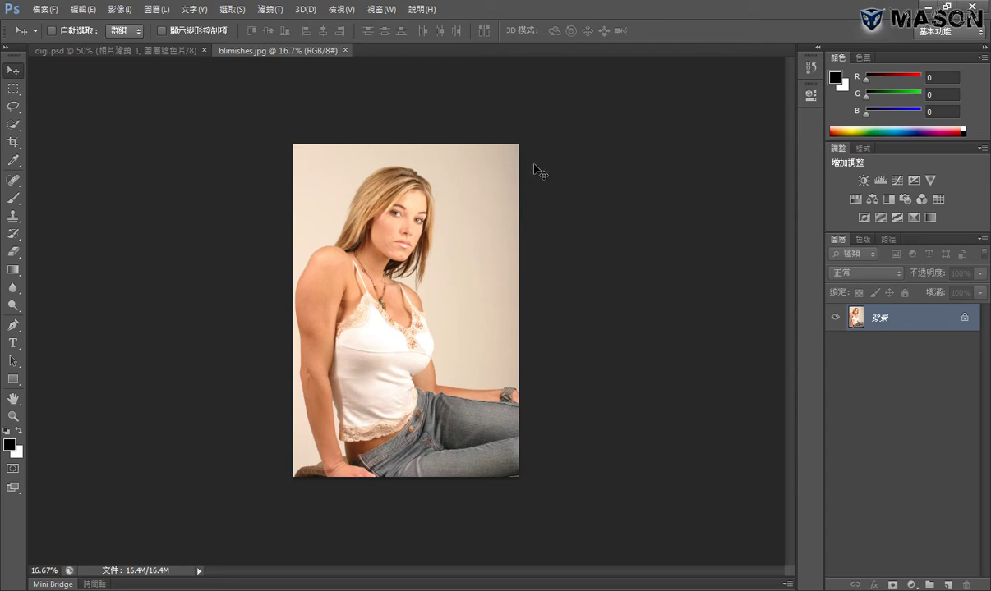
Step: Zoom the portrait to 25%, compare it with digi.psd across tabs, then close digi.psd
key("ctrl+plus")
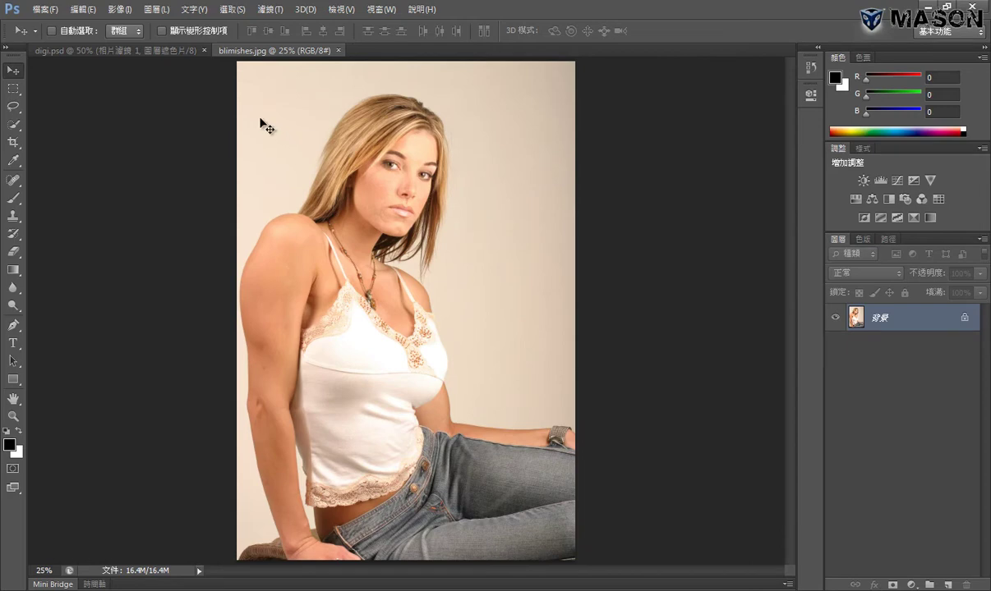
left_click(150, 53)
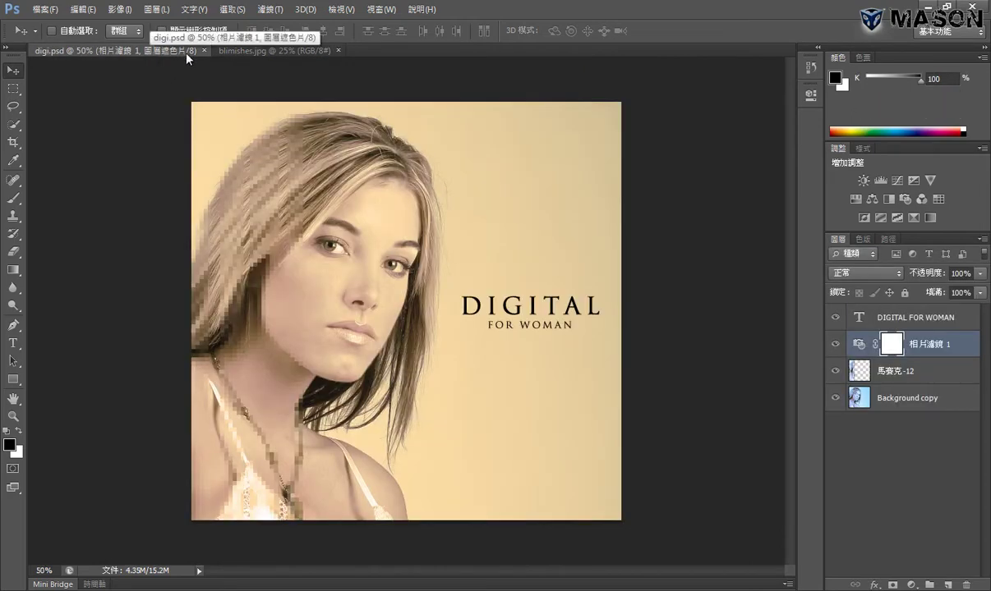
left_click(252, 51)
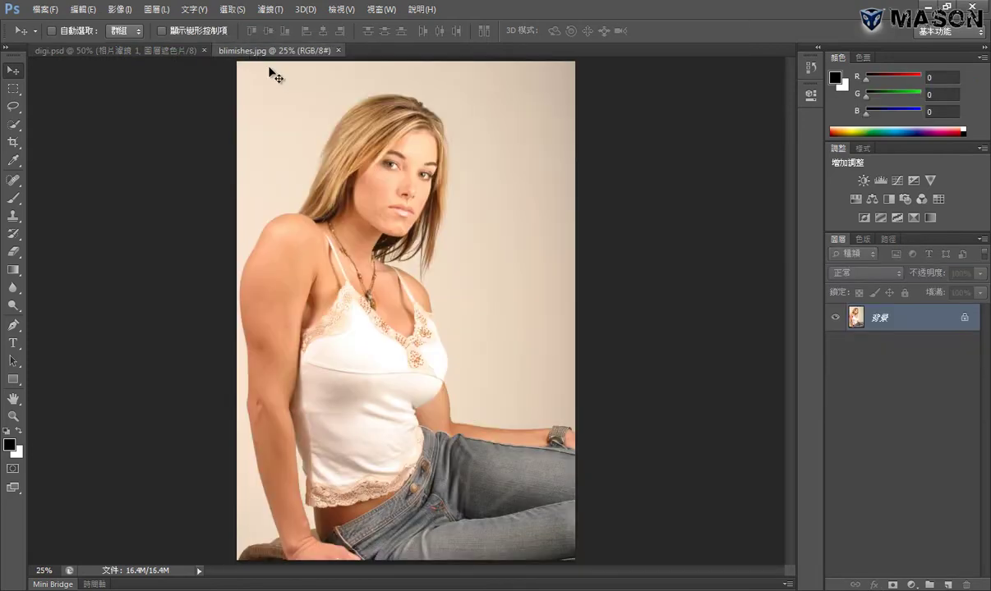
left_click(153, 49)
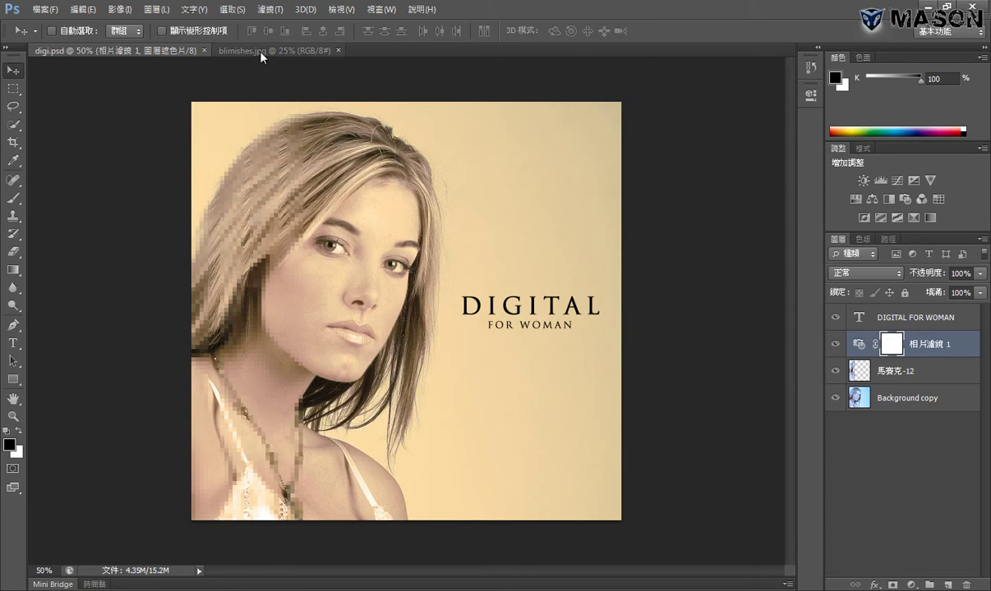
left_click(312, 51)
left_click(174, 51)
left_click(204, 51)
Step: Close blimishes.jpg, then bring up File > Open and cancel it
left_click(156, 50)
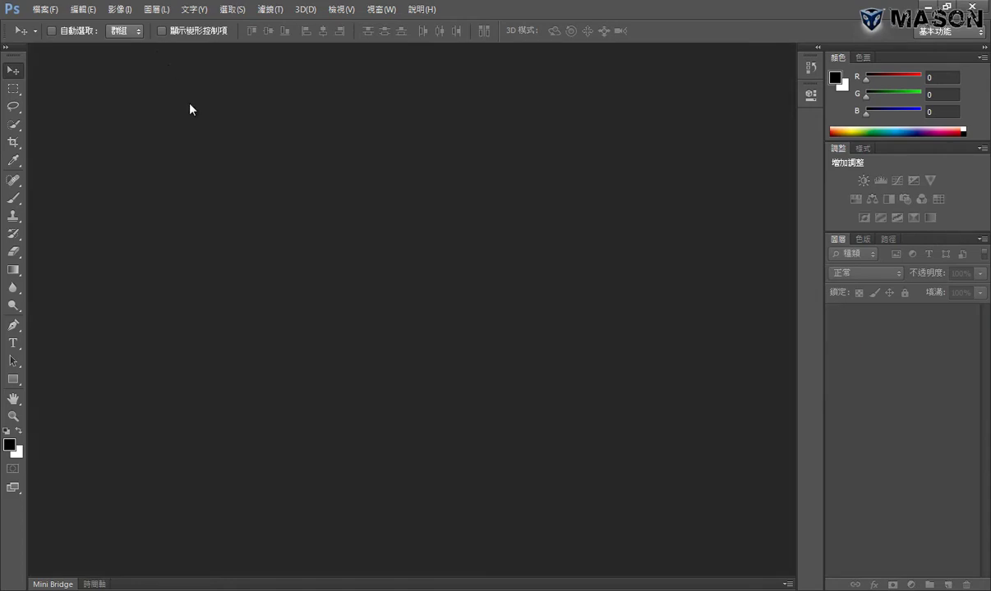
left_click(46, 14)
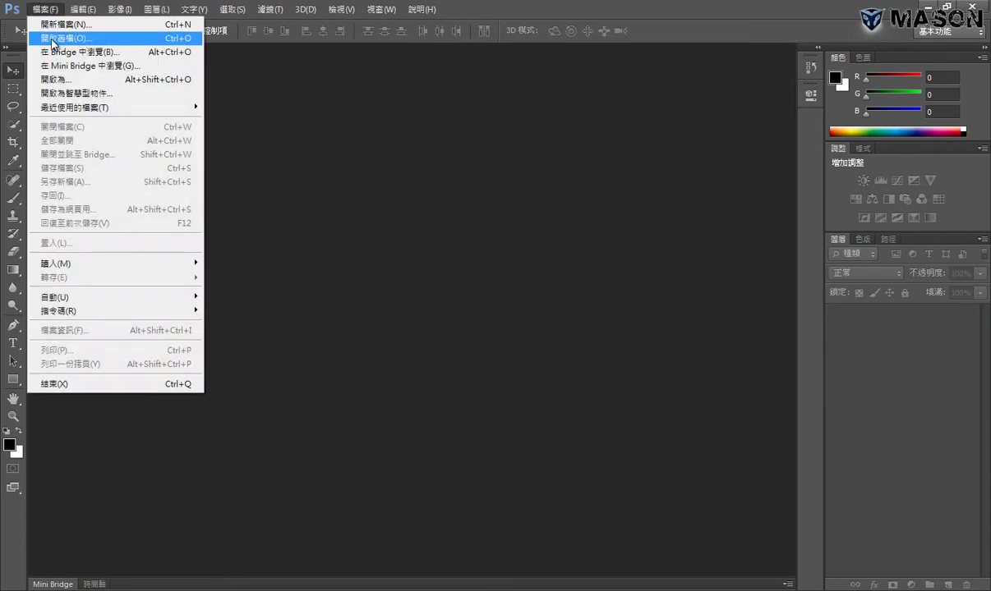
left_click(52, 39)
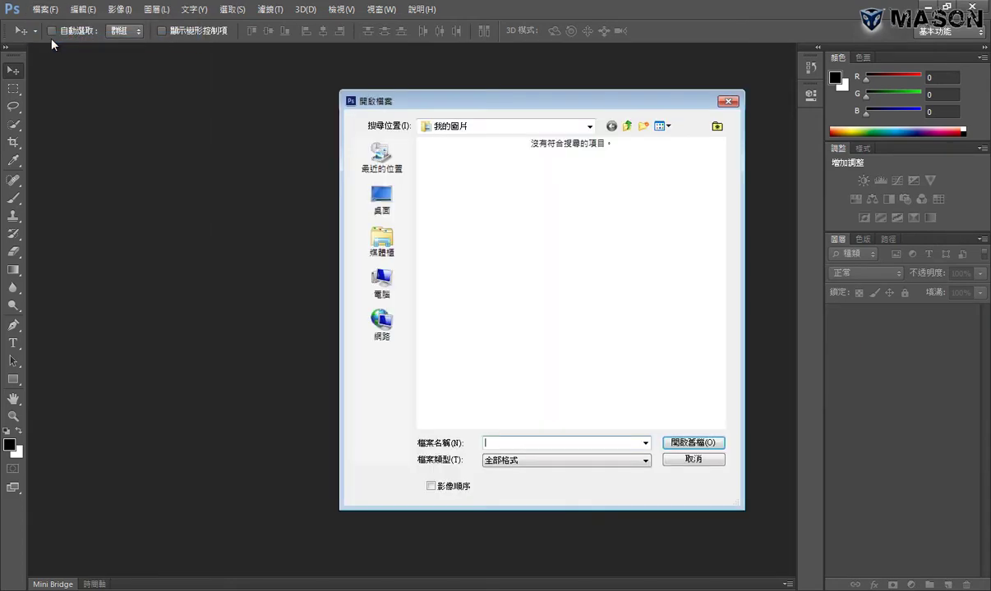
left_click(682, 458)
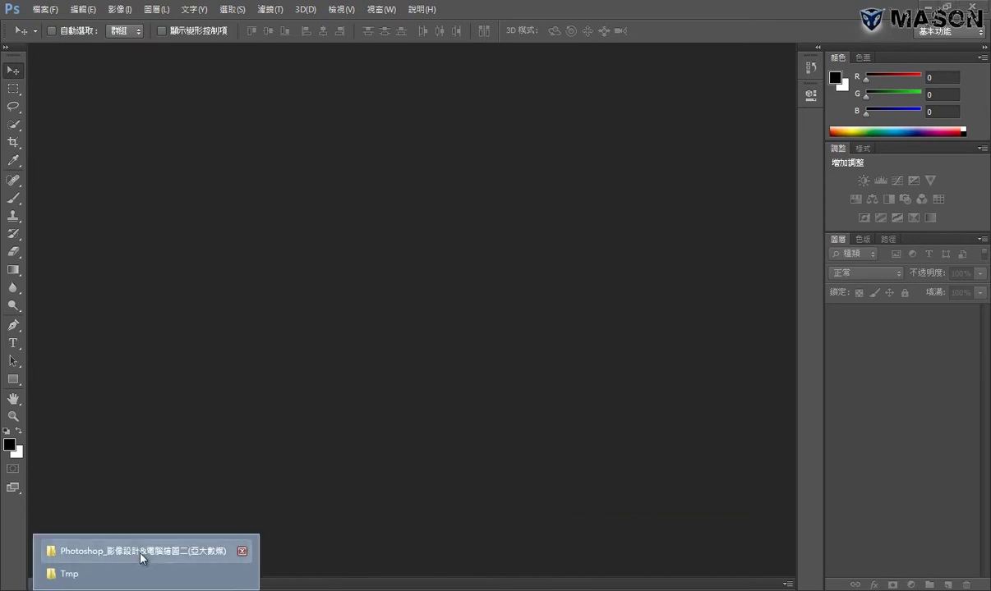
Step: Drag digi.psd and blimishes.jpg from the Tmp folder into Photoshop to reopen them
left_click(119, 573)
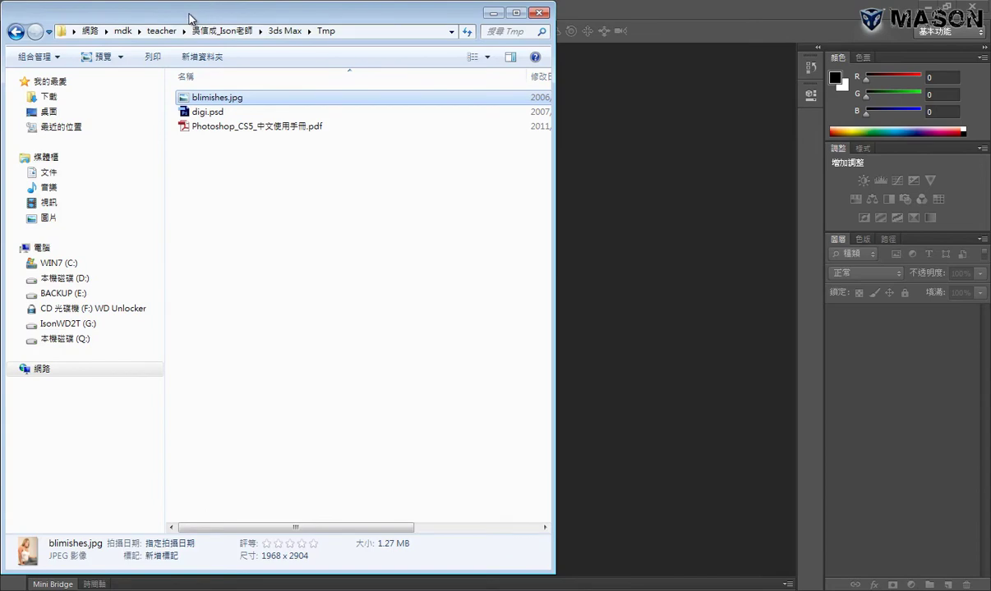
left_click_drag(191, 18, 570, 45)
left_click(581, 141)
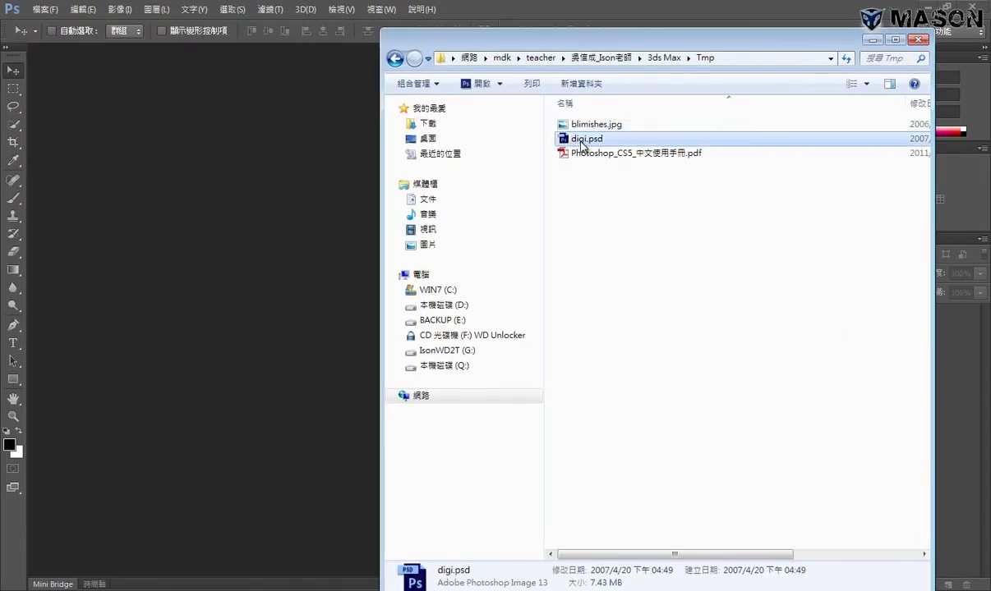
left_click(563, 125, "shift")
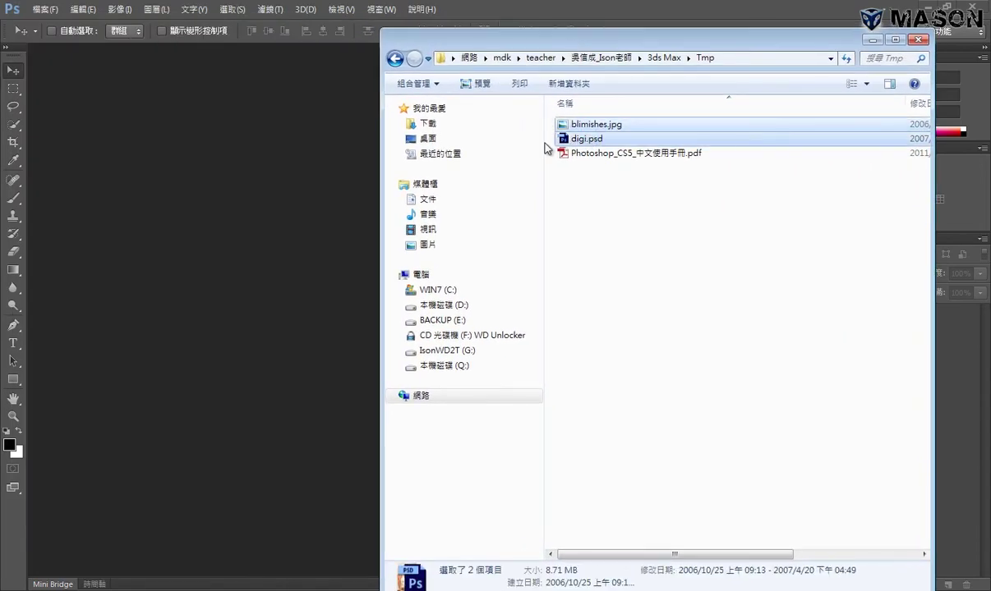
left_click_drag(575, 138, 253, 181)
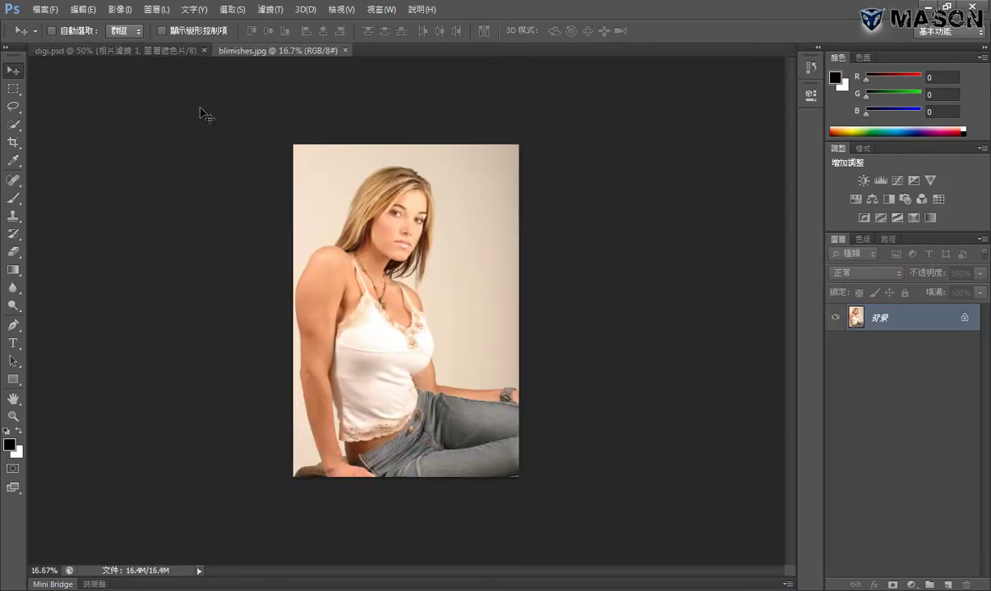
left_click(50, 10)
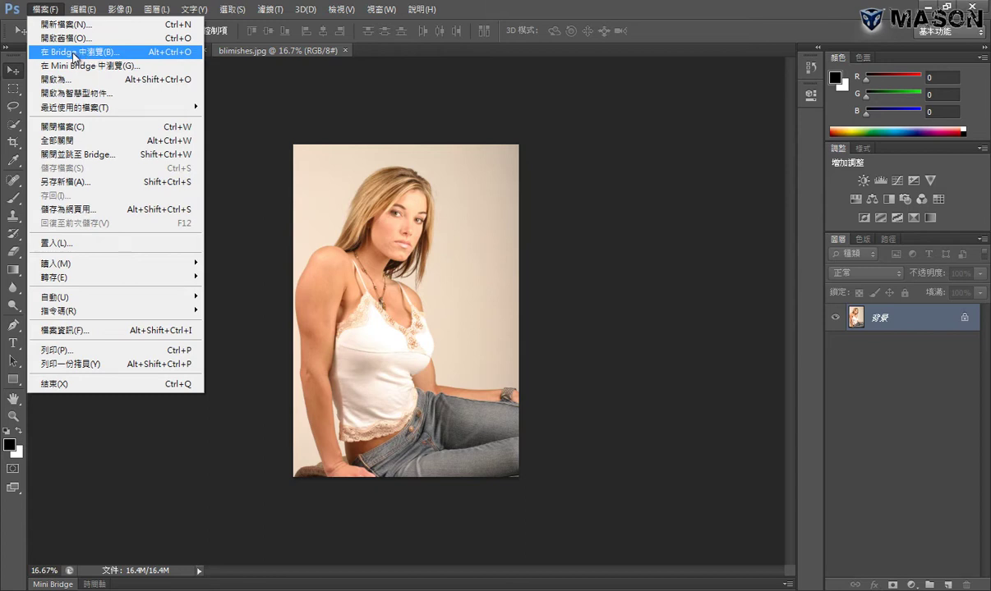
left_click(83, 55)
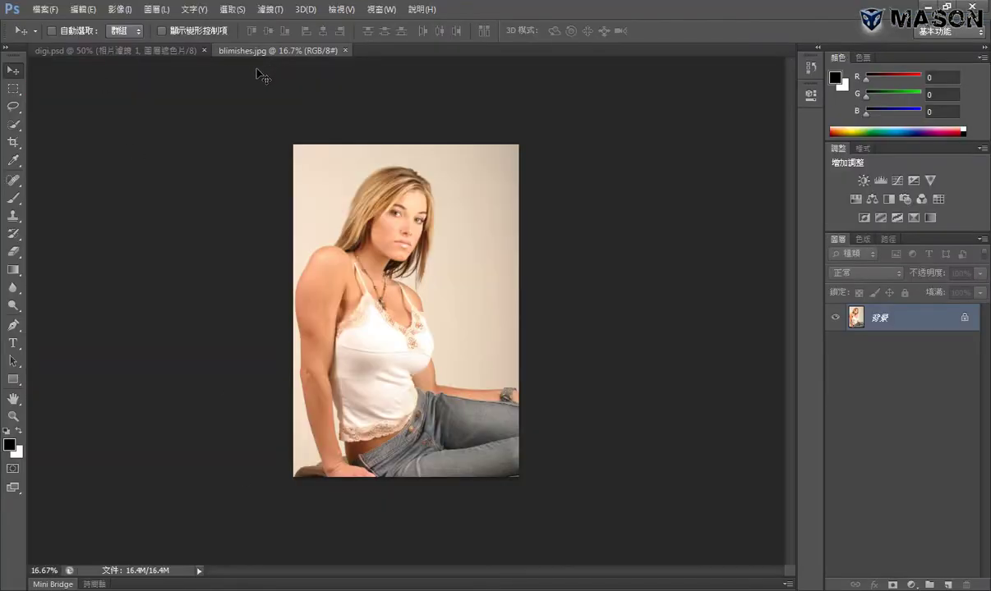
left_click(194, 10)
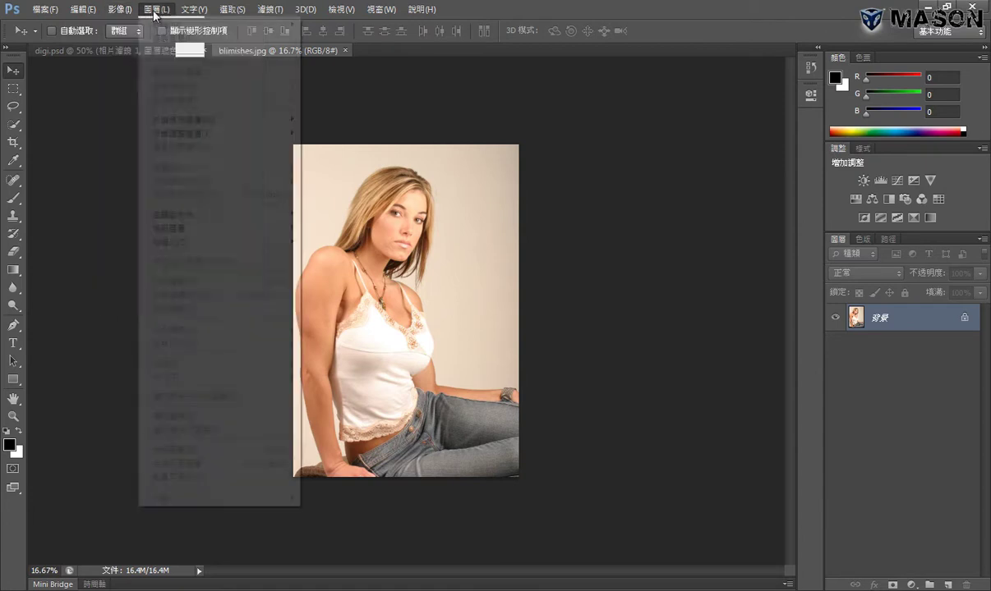
Step: Cycle through the Marquee, Lasso, Quick Selection, Crop, Eyedropper, Spot Healing and Brush tools, ending on Move
left_click(194, 10)
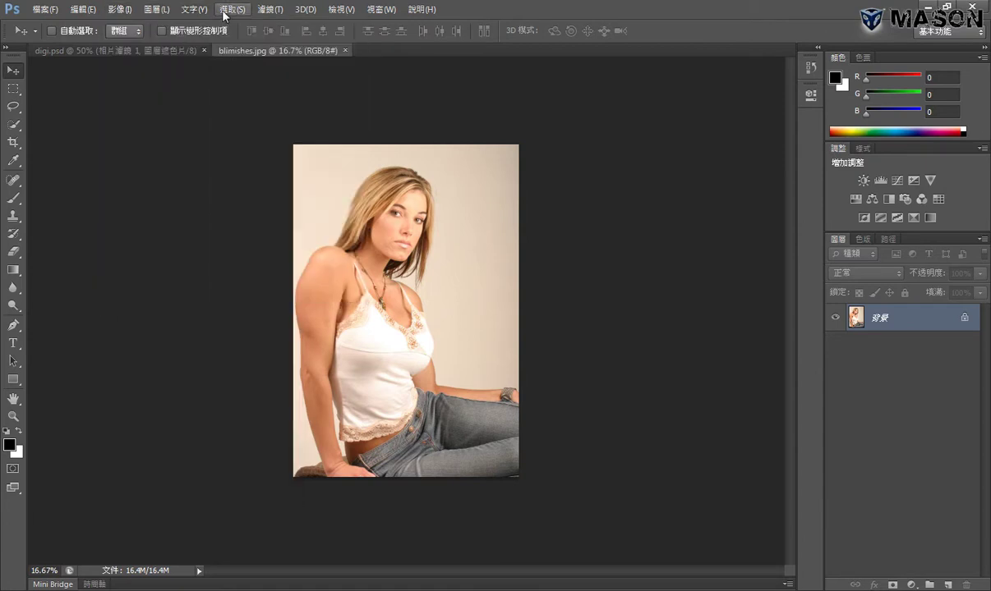
left_click(17, 92)
left_click(15, 108)
left_click(14, 127)
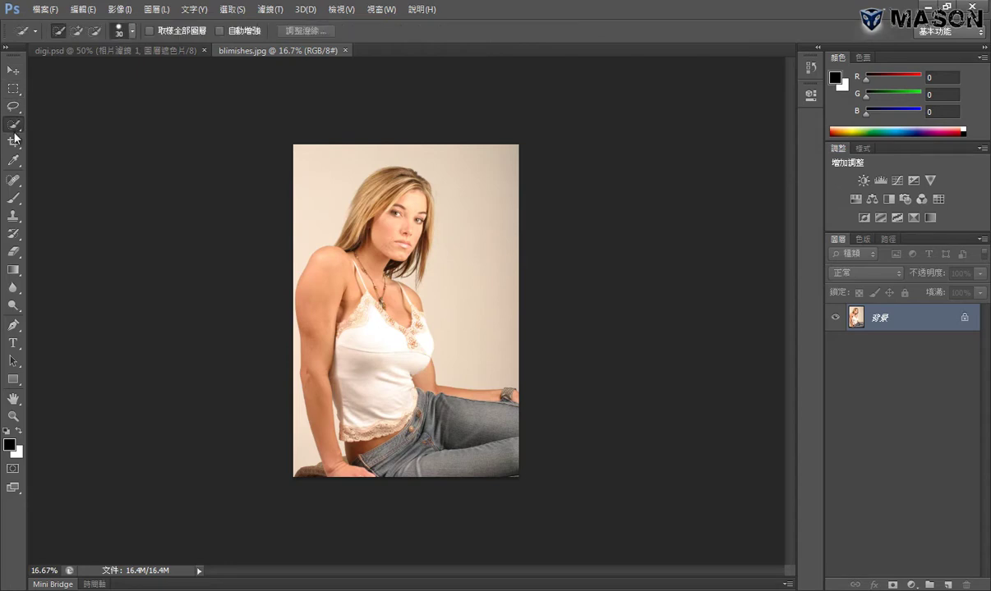
left_click(14, 141)
left_click(14, 161)
left_click(14, 180)
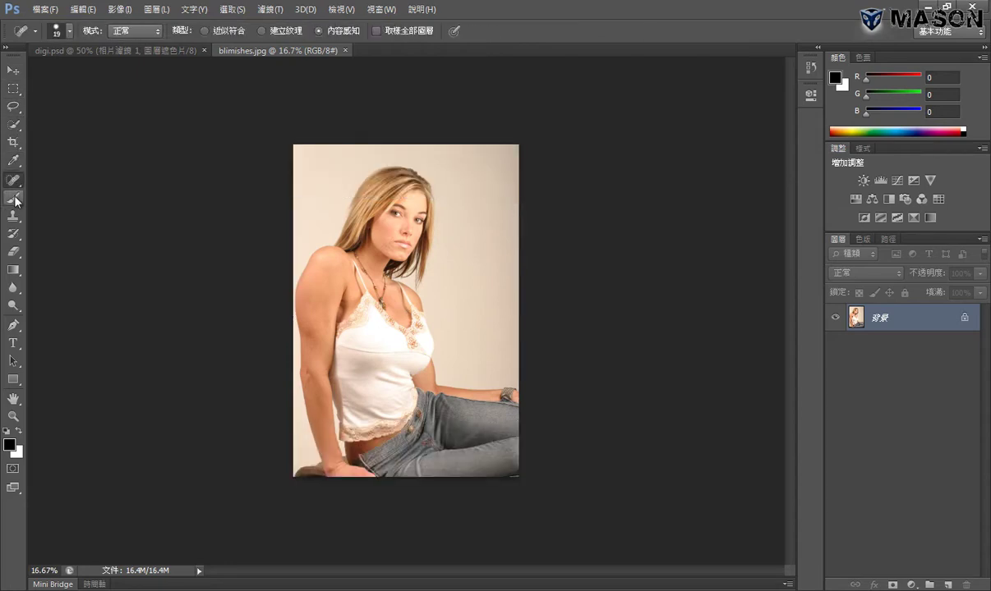
left_click(15, 198)
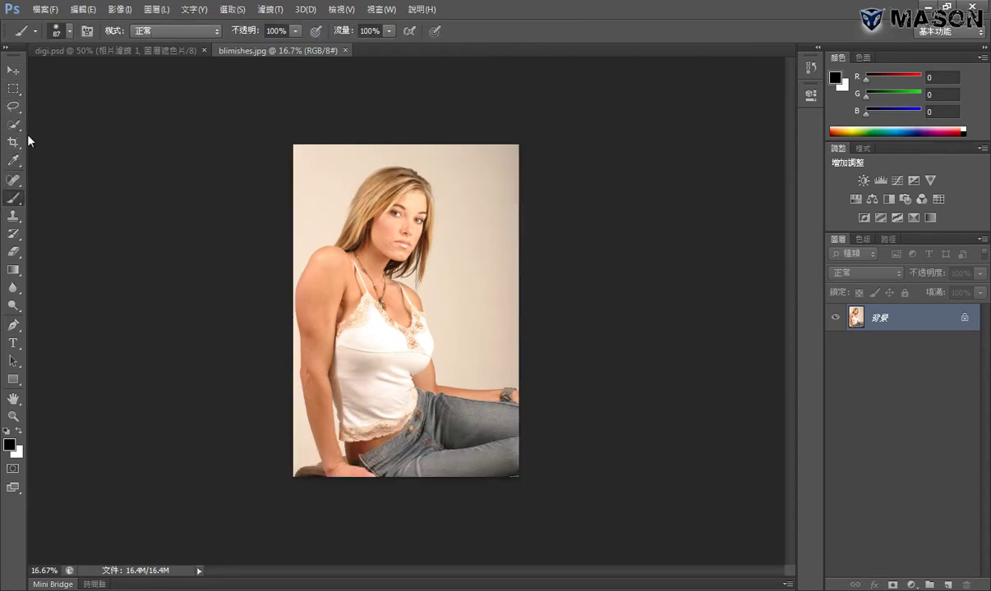
left_click(14, 72)
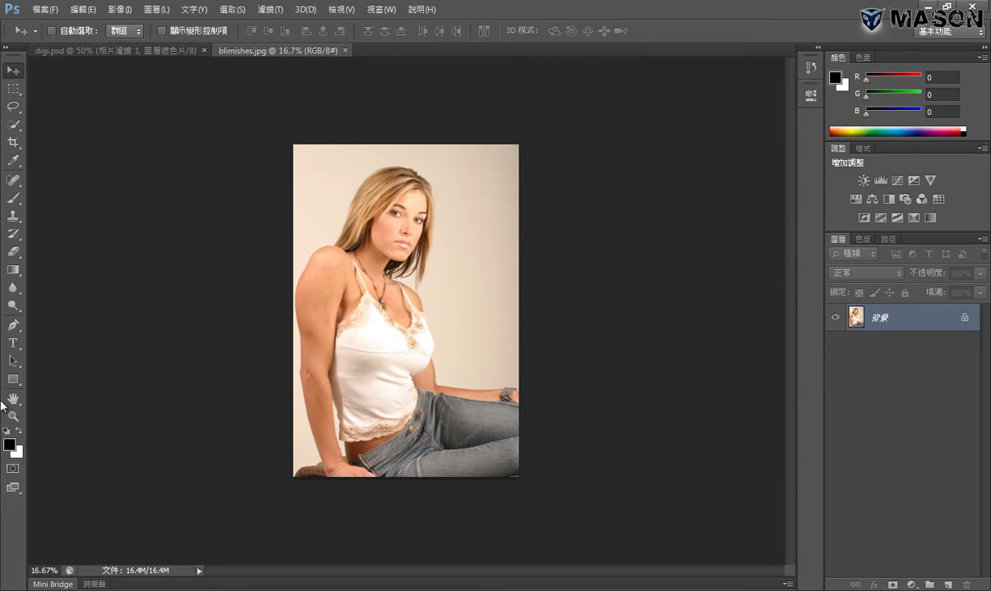
Step: Toggle the toolbox between two columns and one, leave it single-column, and show digi.psd
left_click(7, 47)
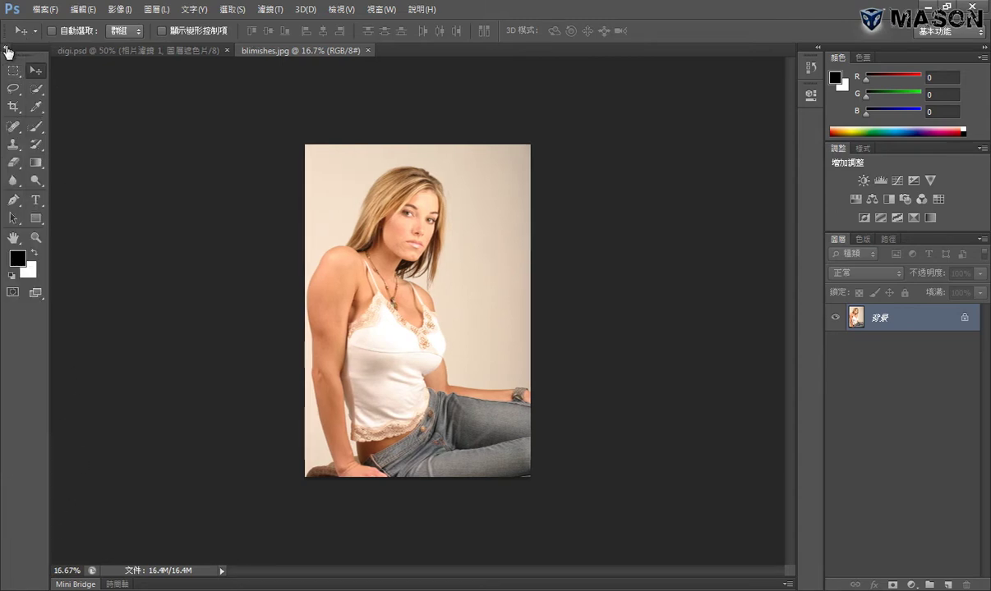
left_click(7, 48)
left_click(7, 48)
left_click(7, 48)
left_click(8, 48)
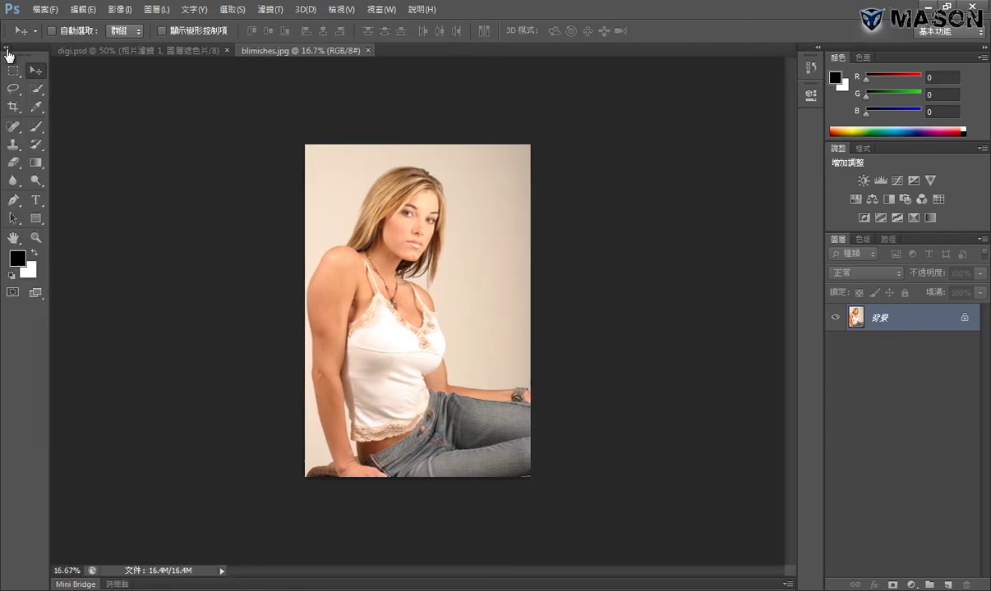
left_click(7, 48)
left_click(106, 51)
left_click(234, 50)
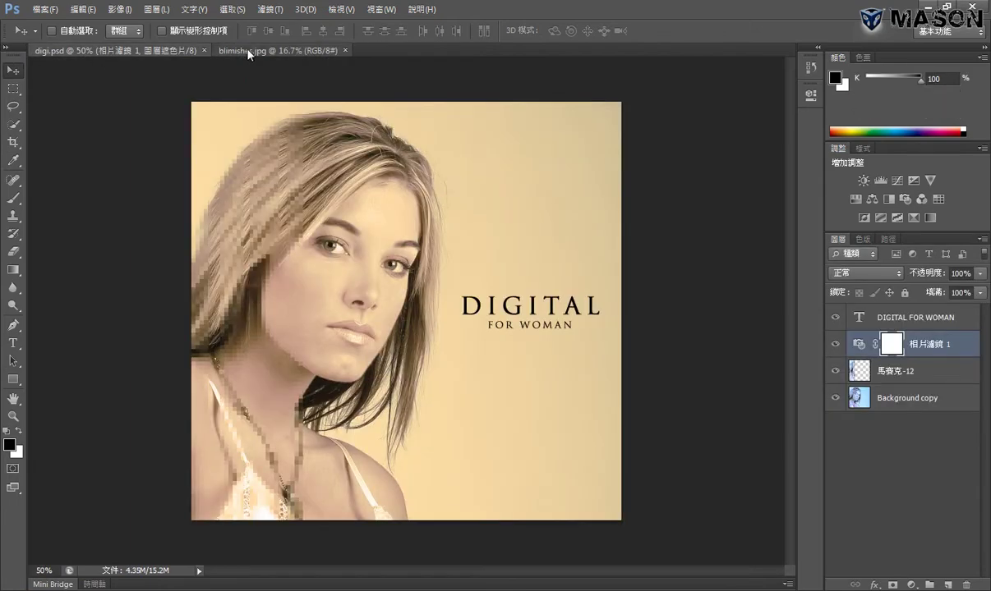
left_click(177, 51)
left_click(235, 50)
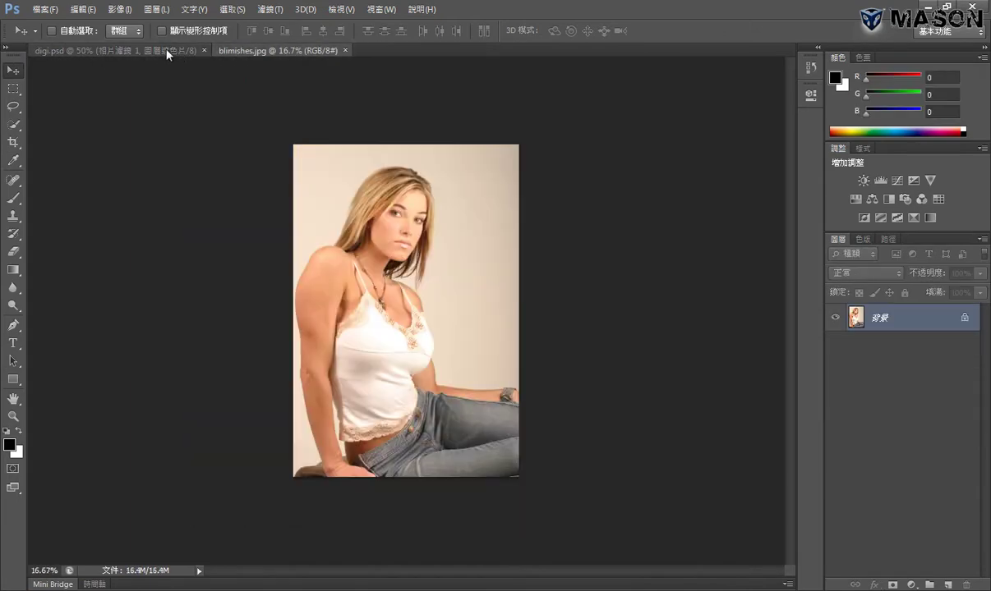
left_click(164, 50)
left_click(220, 50)
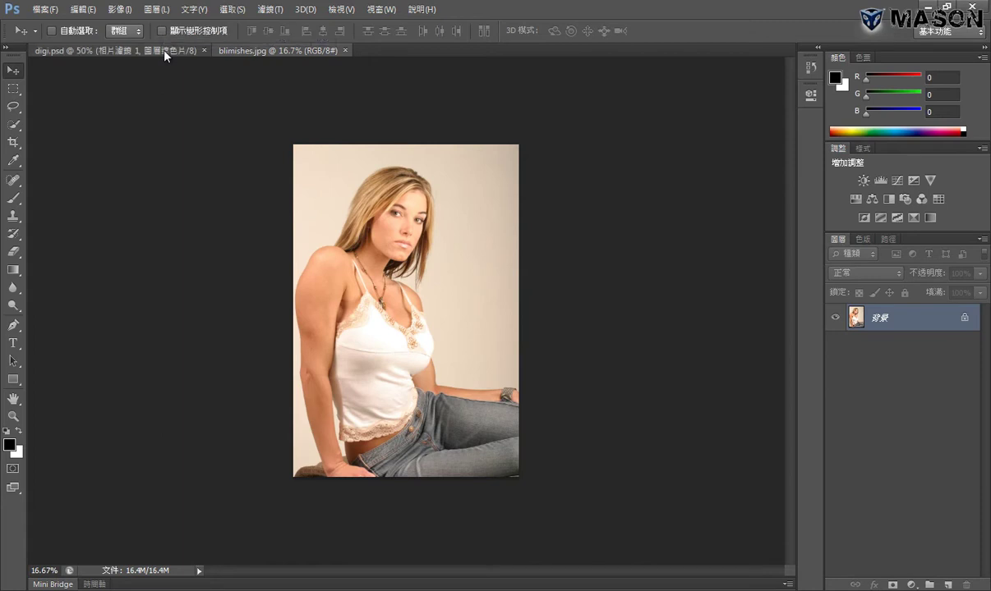
left_click(166, 52)
left_click(235, 52)
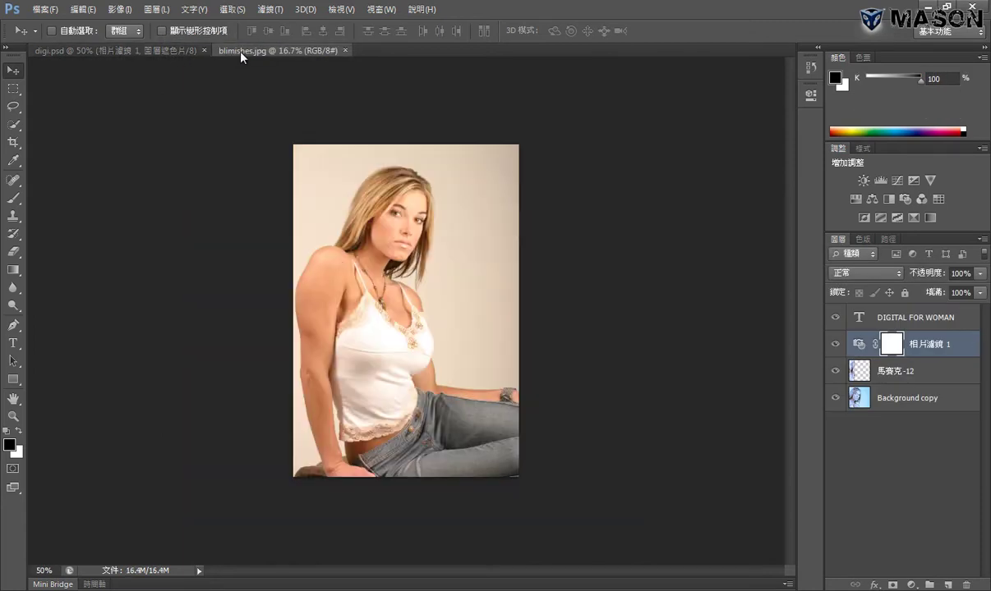
left_click(146, 51)
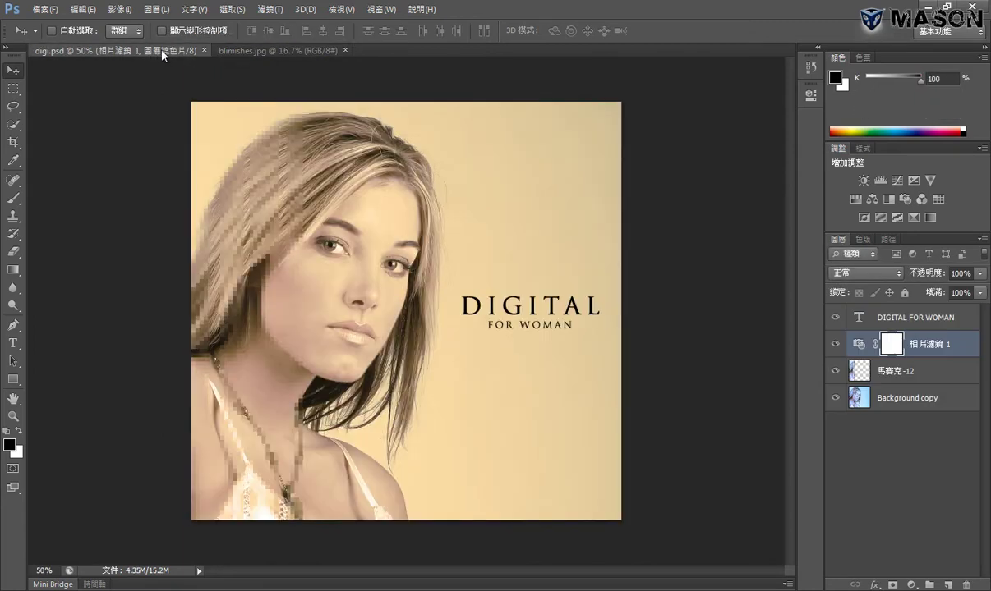
left_click(241, 53)
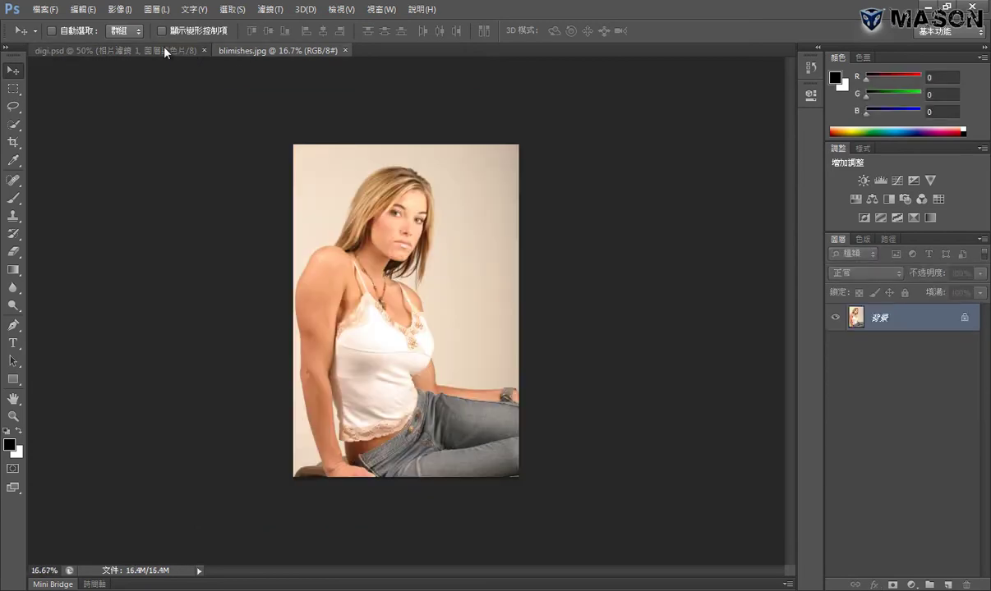
left_click(148, 51)
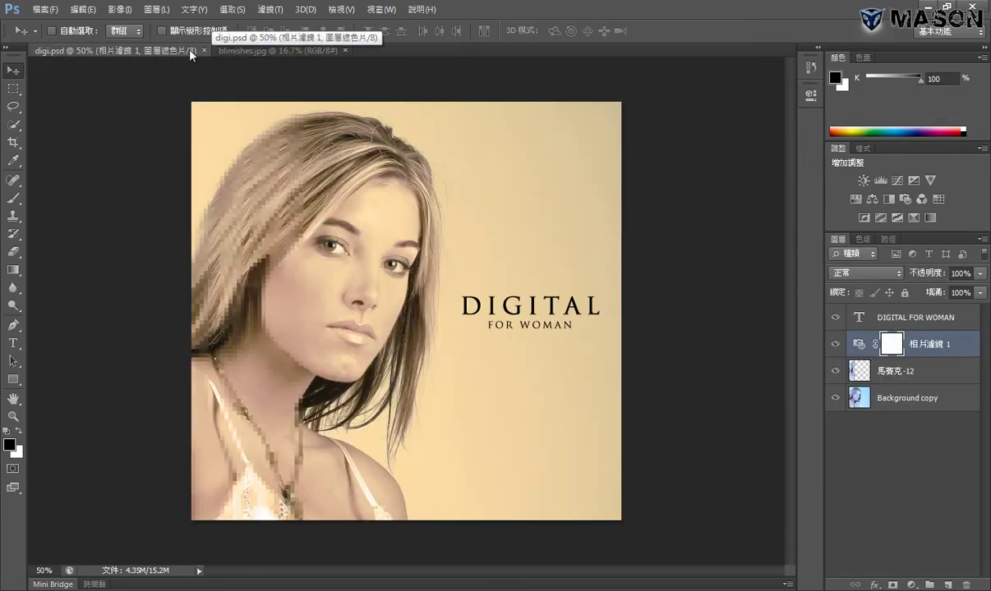
left_click(232, 52)
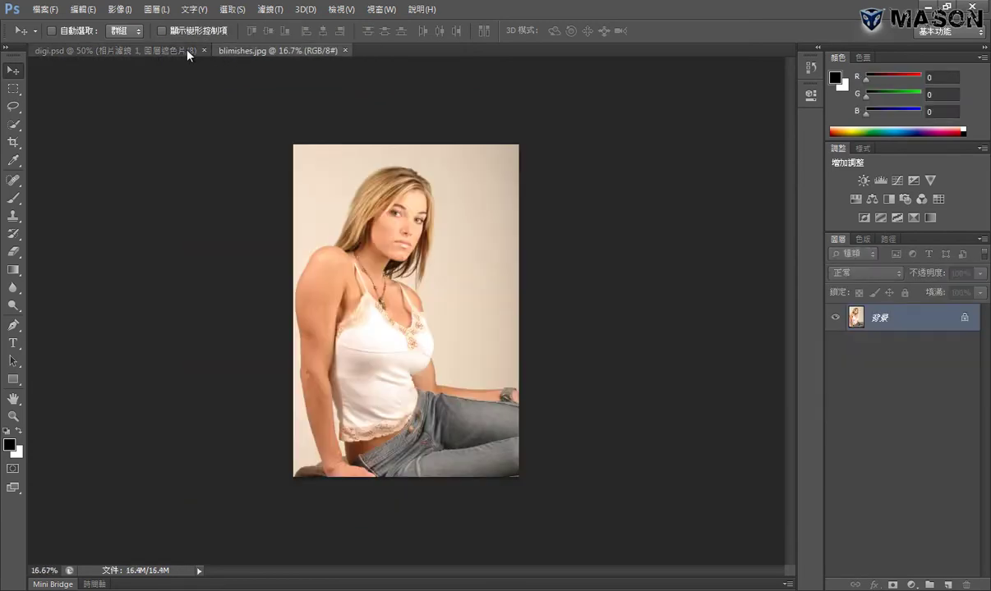
left_click(160, 49)
Step: Try the Move, Marquee, Lasso, Quick Selection, Crop, Eyedropper and Spot Healing tools, ending on Rectangular Marquee
left_click(14, 90)
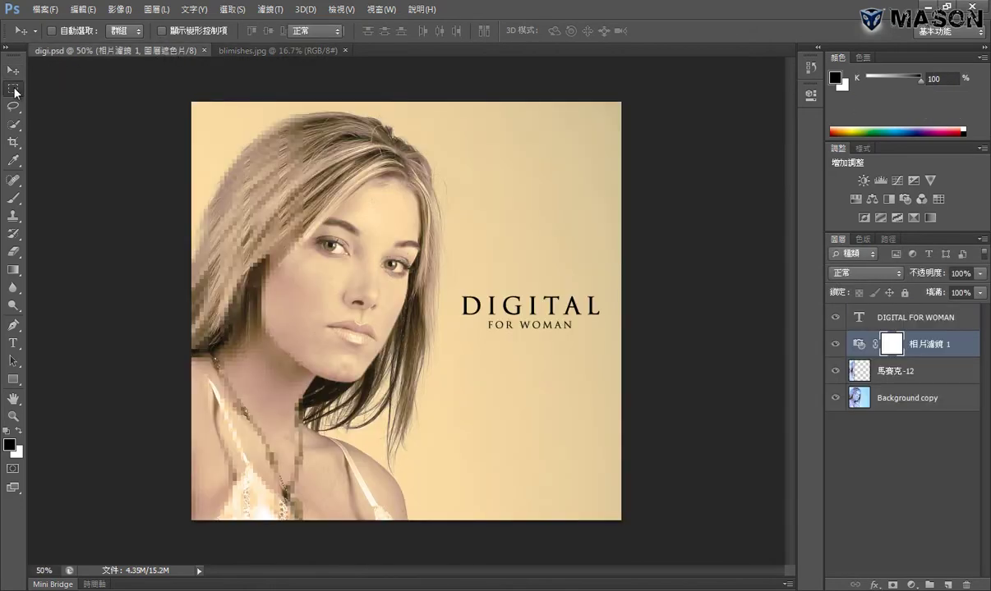
left_click(13, 73)
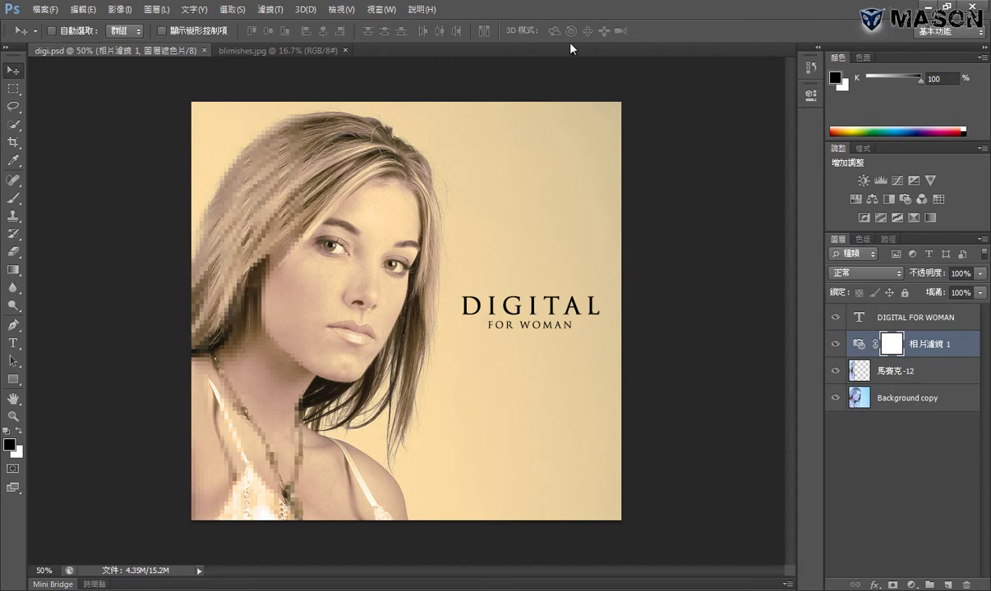
left_click(14, 88)
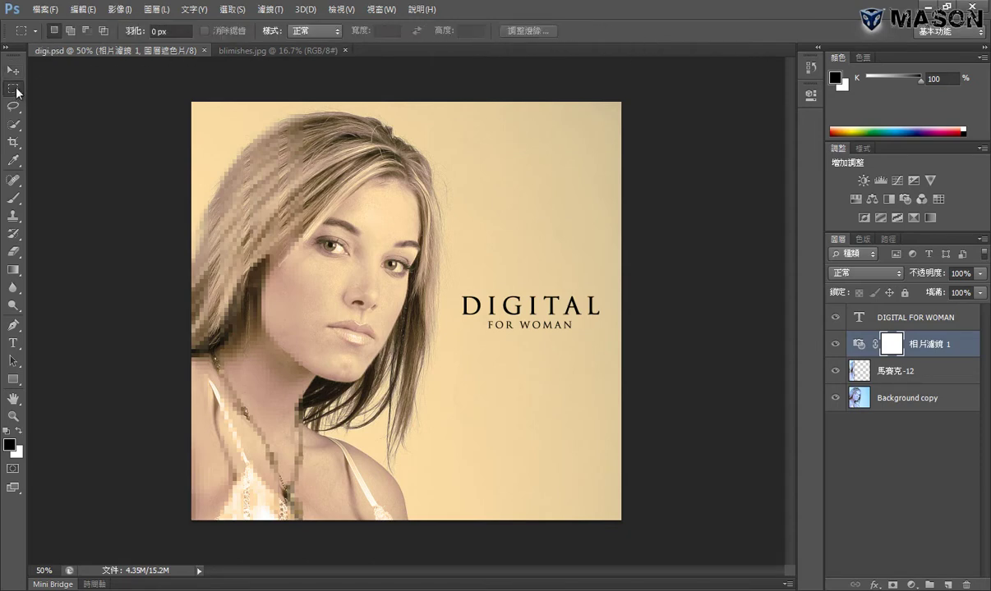
left_click(13, 106)
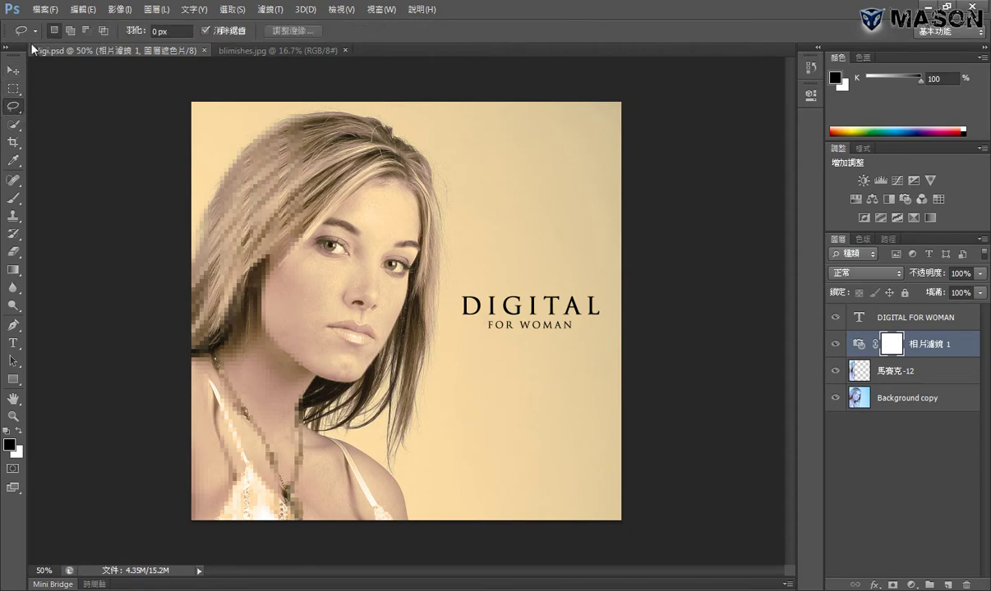
left_click(15, 73)
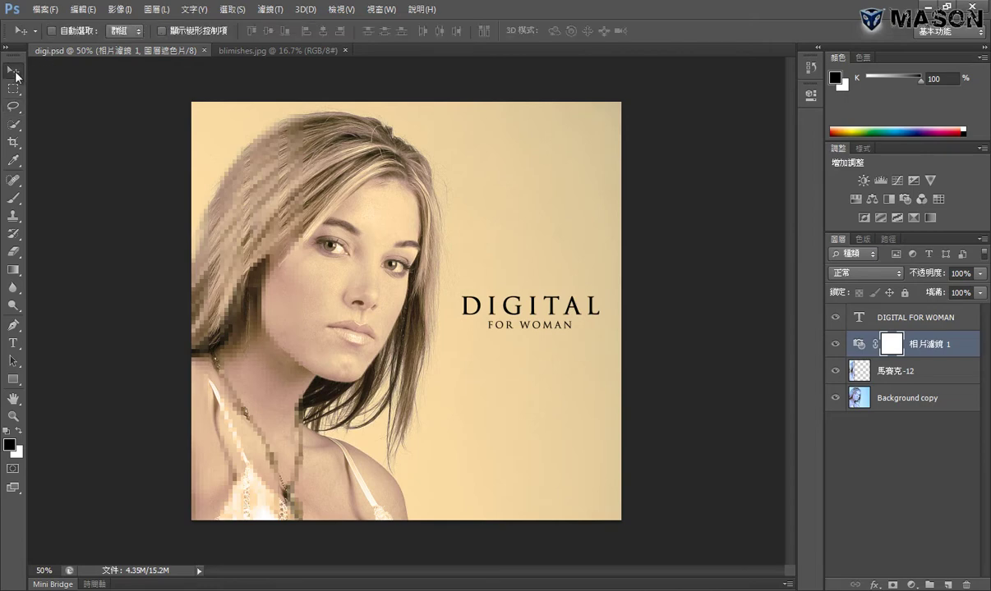
left_click(14, 89)
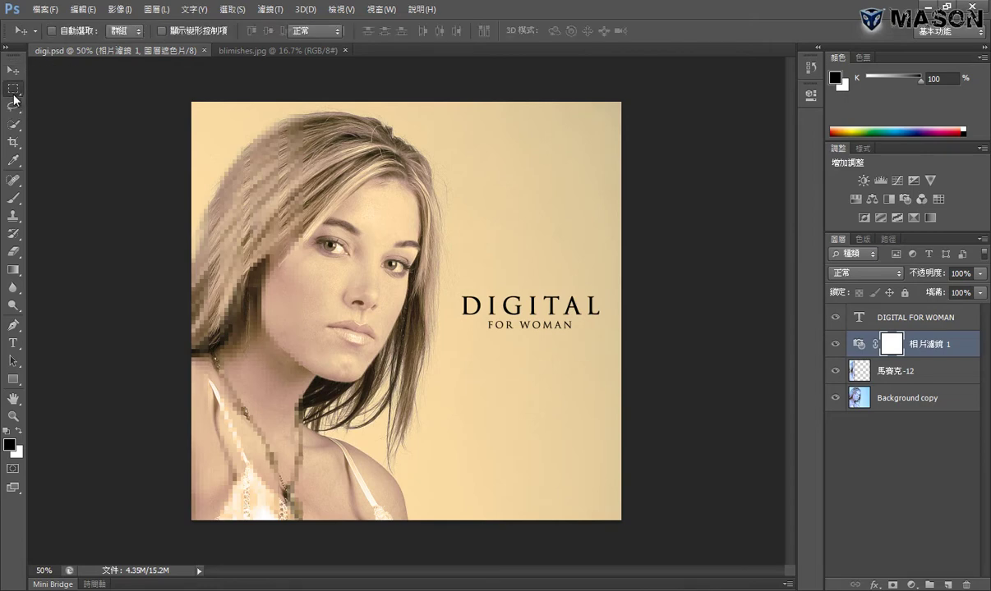
left_click(13, 124)
left_click(13, 142)
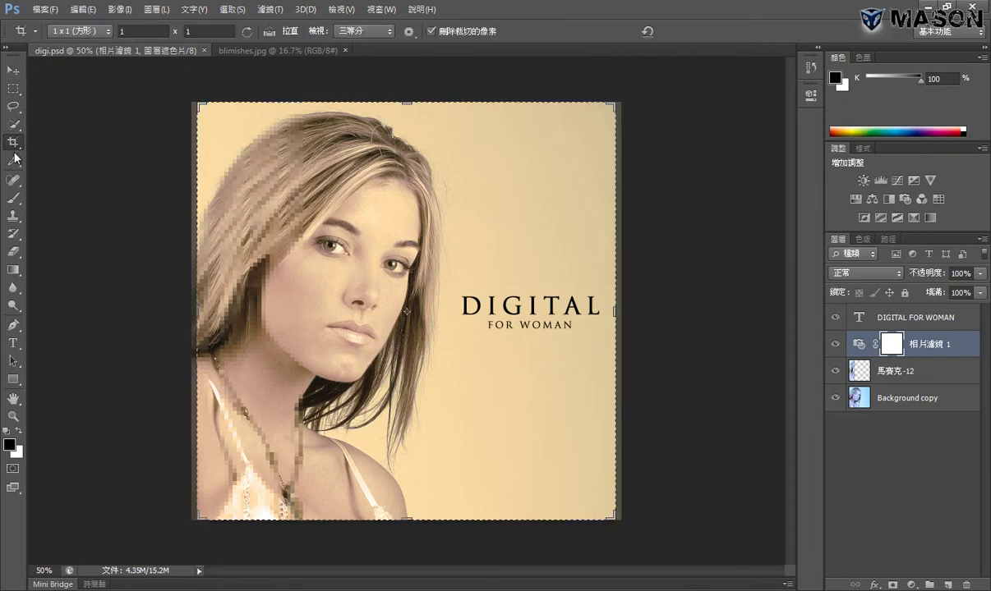
left_click(13, 160)
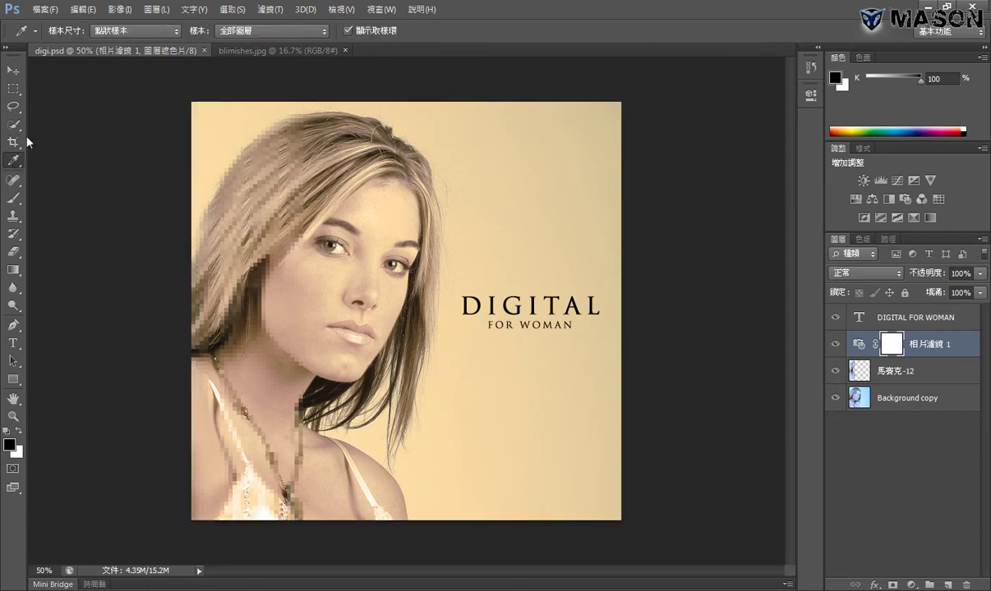
left_click(13, 179)
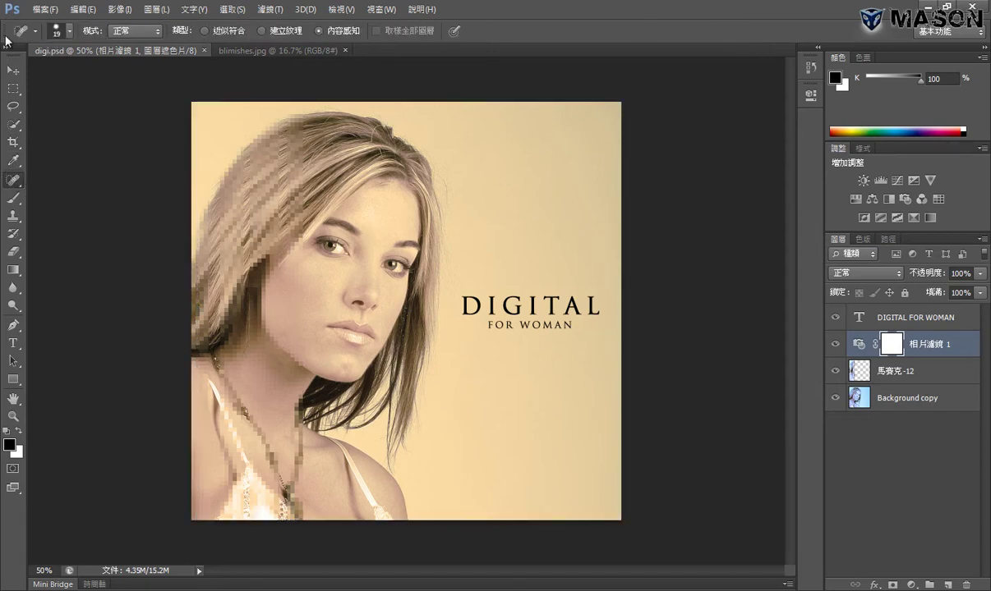
left_click(14, 88)
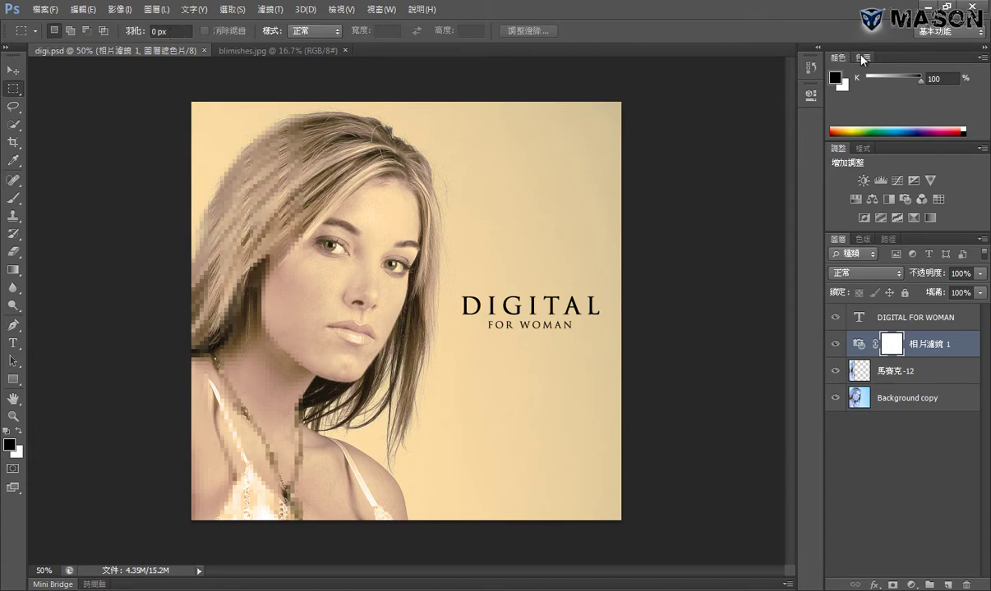
Step: Browse the Swatches, Color, Styles, Channels, Paths and Adjustments panel tabs, leaving Paths showing
left_click(862, 59)
left_click(837, 57)
left_click(862, 150)
left_click(863, 242)
left_click(888, 242)
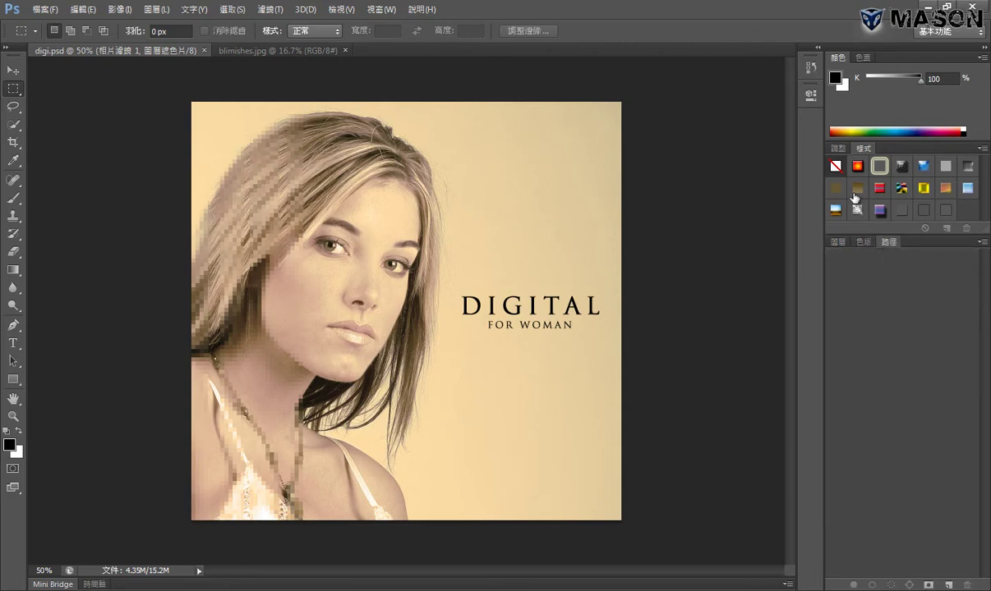
left_click(837, 149)
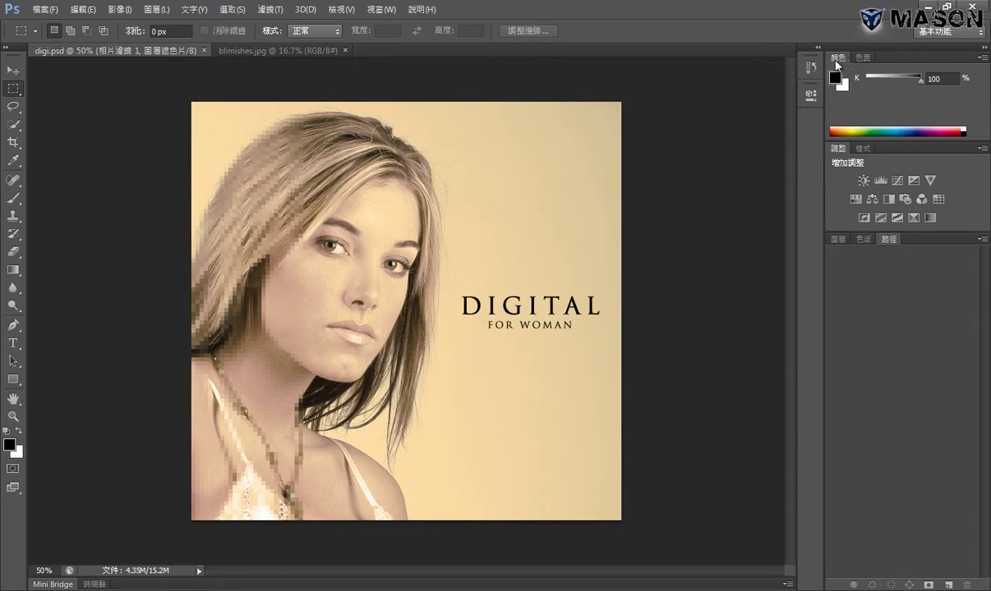
Step: Float the Color, Swatches, Paths, Adjustments and Styles panels out over the canvas
left_click_drag(836, 64, 435, 97)
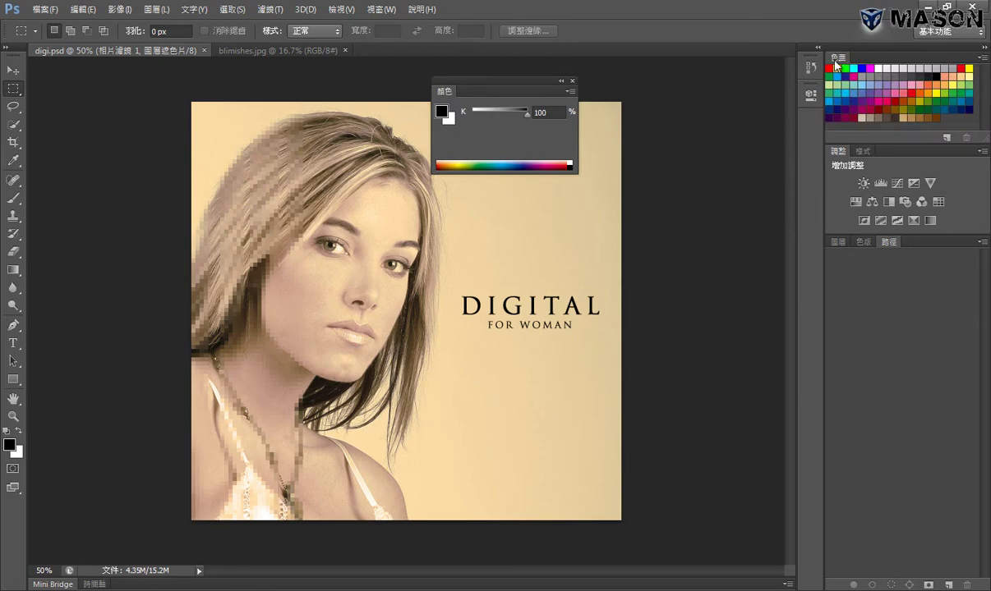
mouse_move(836, 59)
left_mouse_down()
mouse_move(685, 146)
mouse_move(463, 212)
left_mouse_up()
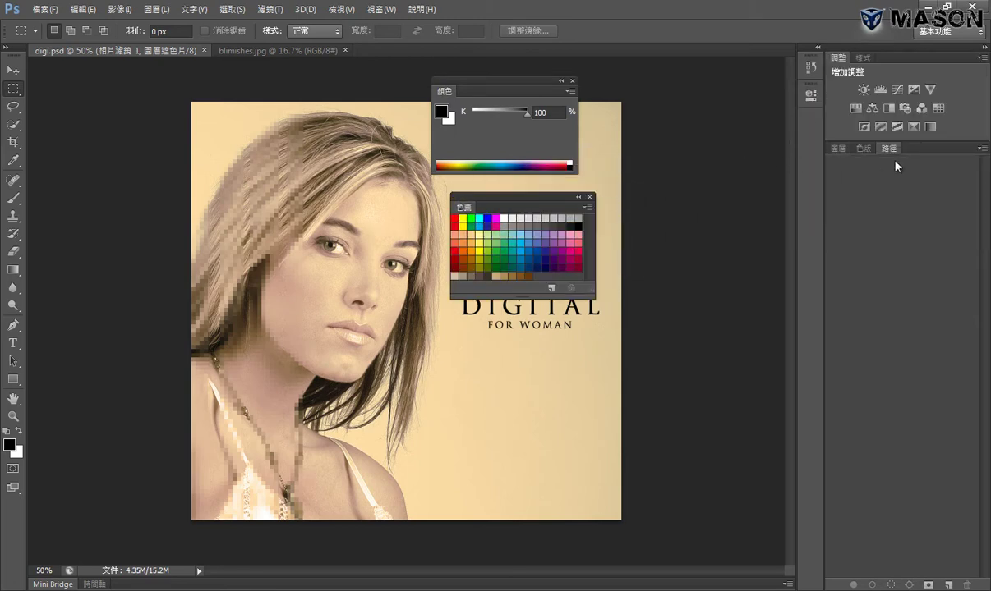
mouse_move(890, 149)
left_mouse_down()
mouse_move(322, 200)
mouse_move(121, 85)
left_mouse_up()
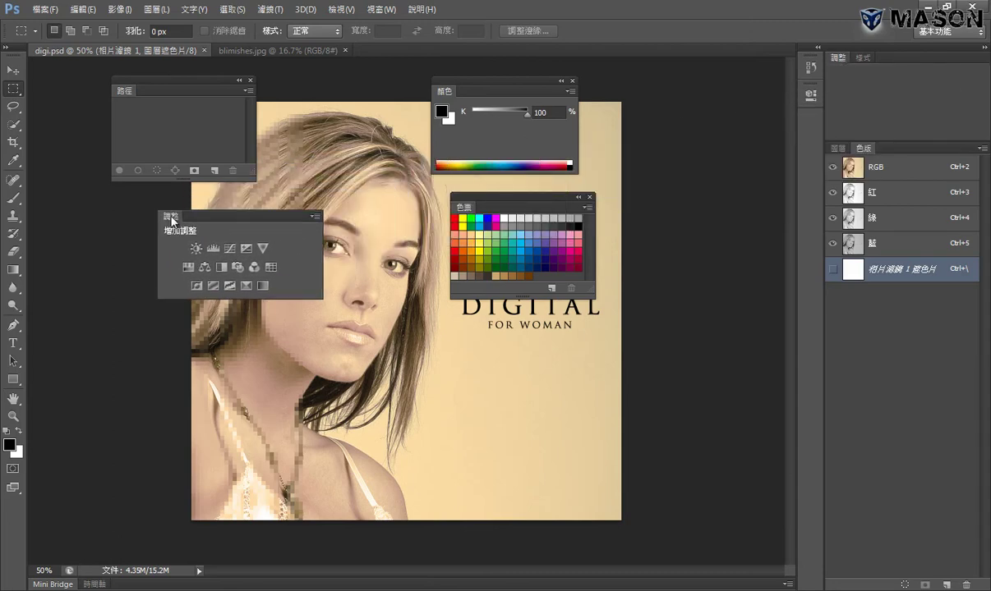
left_click_drag(841, 60, 169, 221)
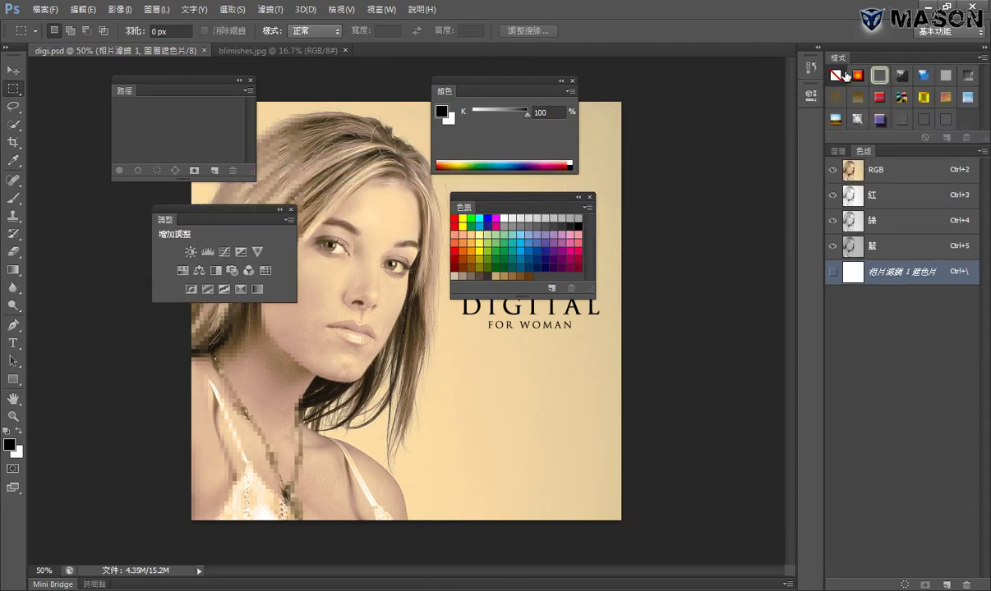
left_click_drag(837, 58, 261, 378)
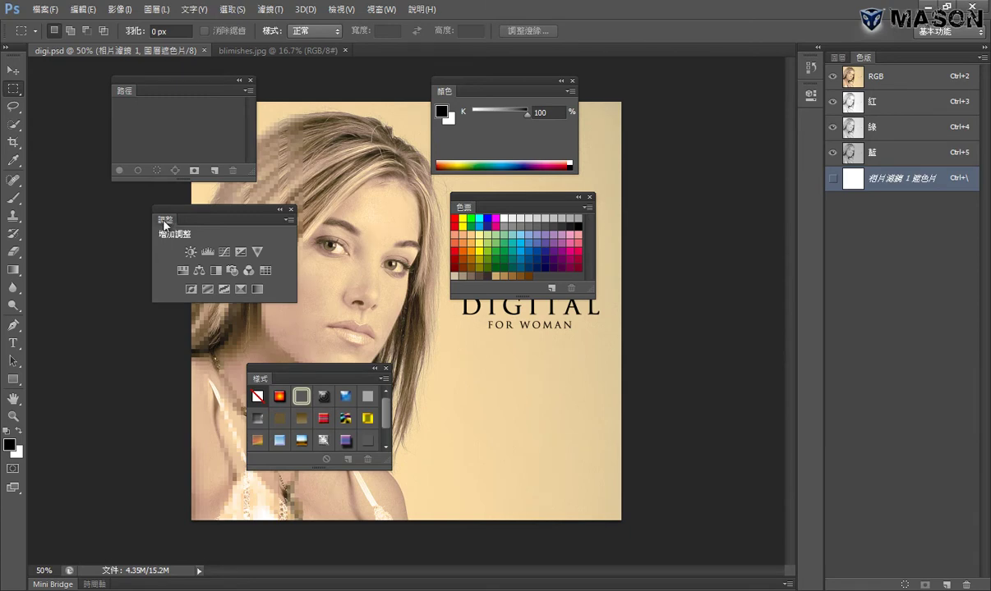
Step: Stack Adjustments and Styles beneath Paths and collapse that floating group to icons
left_click_drag(163, 222, 104, 235)
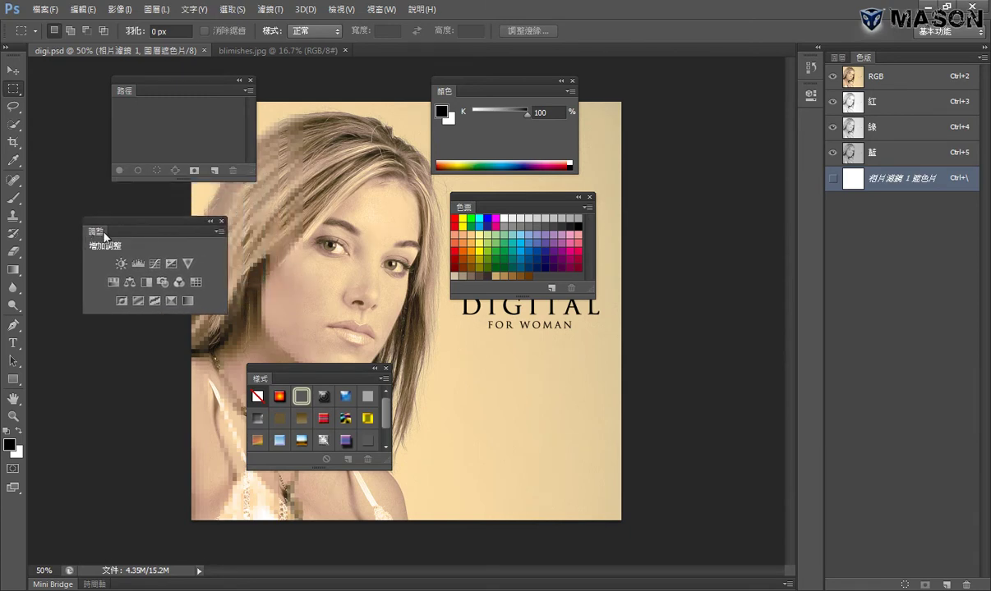
left_click_drag(114, 226, 105, 229)
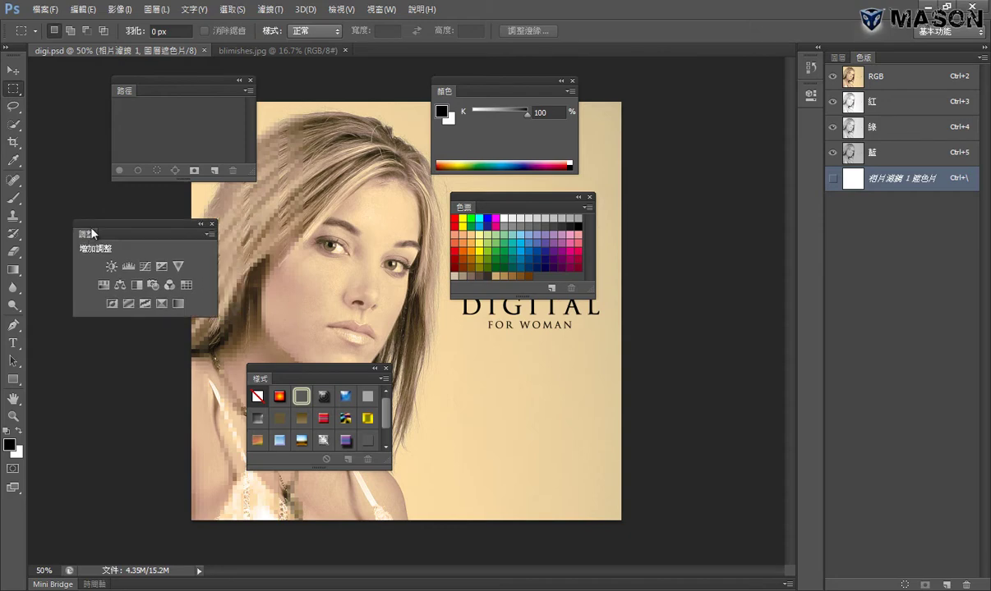
left_click_drag(119, 97, 115, 97)
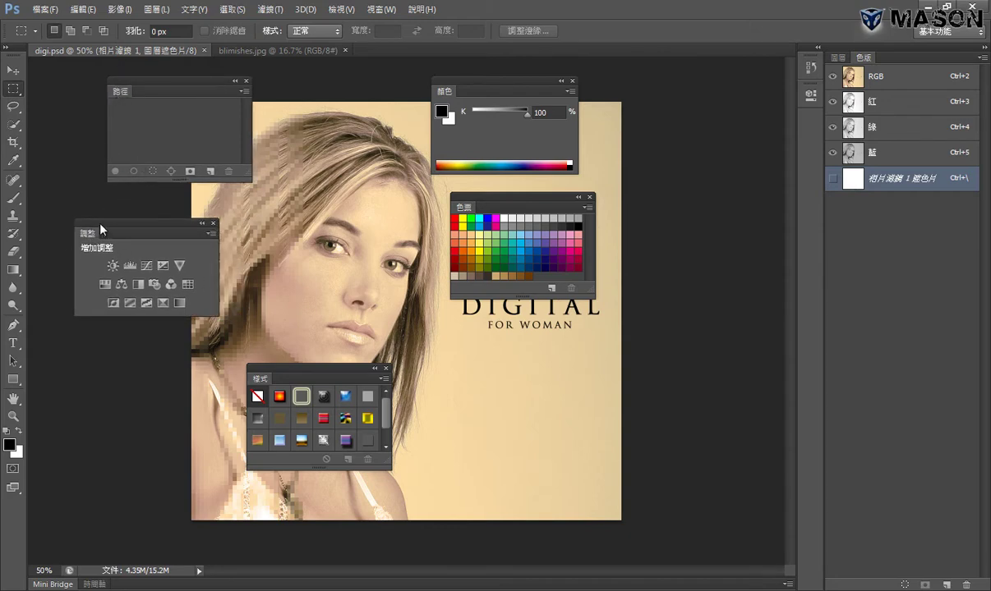
mouse_move(100, 231)
left_mouse_down()
mouse_move(138, 209)
mouse_move(135, 188)
left_mouse_up()
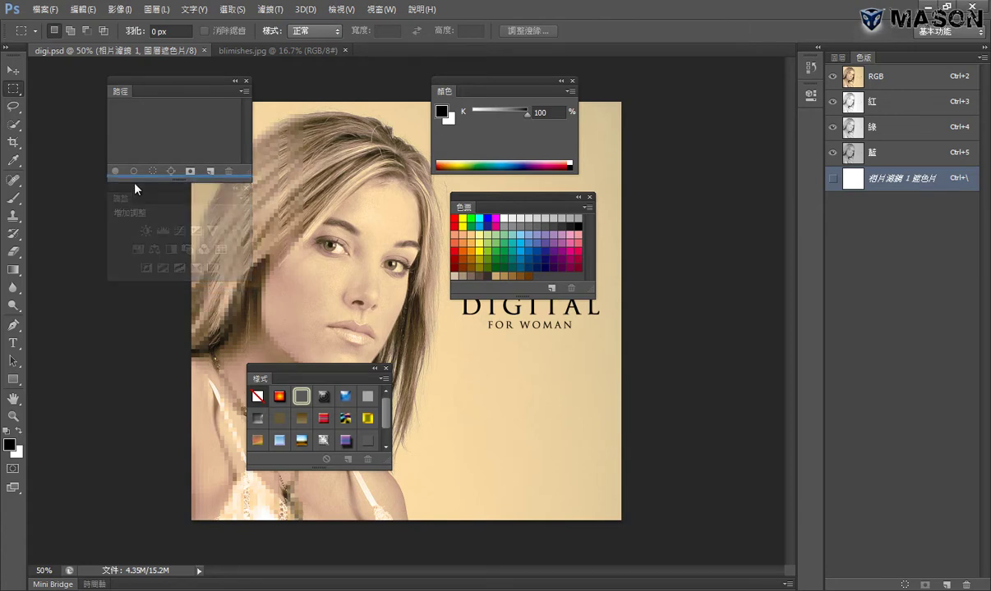
left_click_drag(135, 189, 134, 187)
mouse_move(272, 372)
left_mouse_down()
mouse_move(150, 312)
mouse_move(161, 275)
left_mouse_up()
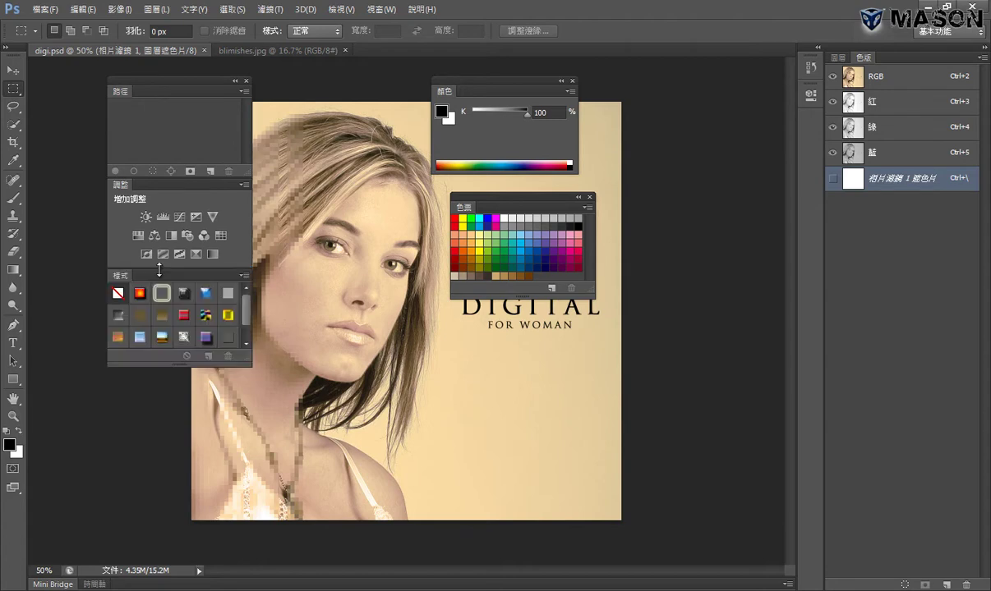
left_click_drag(189, 93, 142, 131)
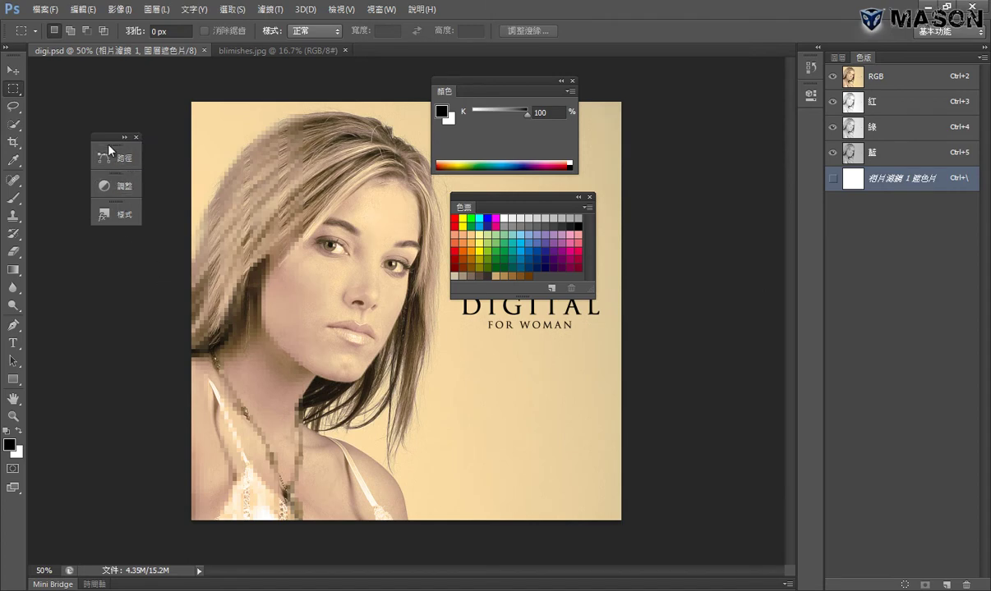
Step: Dock the Paths, Adjustments and Styles icon group into the right-hand panel column
left_click(108, 144)
left_click(142, 136)
left_click(123, 138)
left_click(211, 137)
left_click_drag(96, 136, 798, 135)
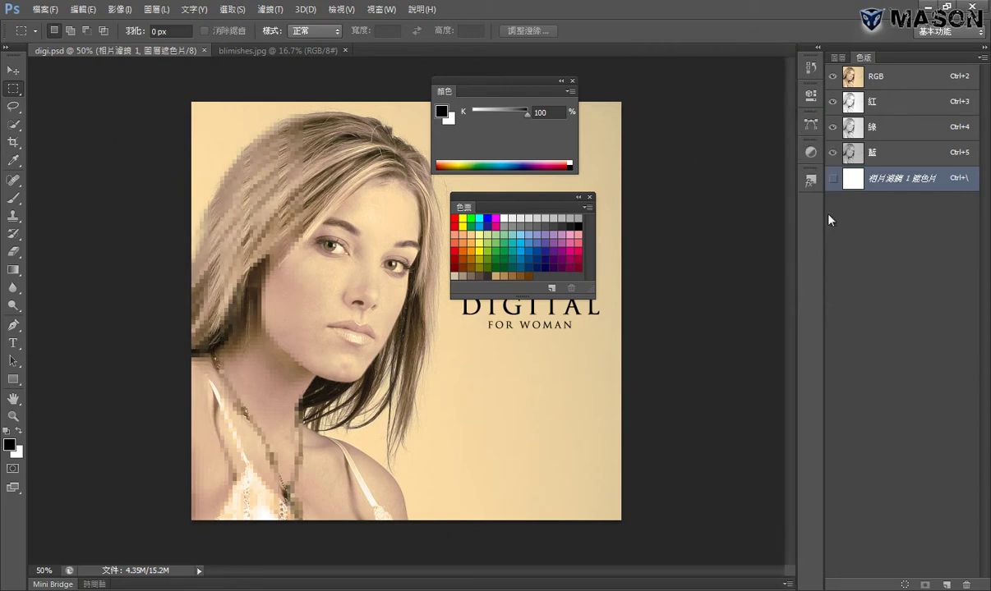
Step: Regroup Adjustments under Swatches and Color, then dock that group as collapsed icons
left_click(811, 180)
left_click(811, 152)
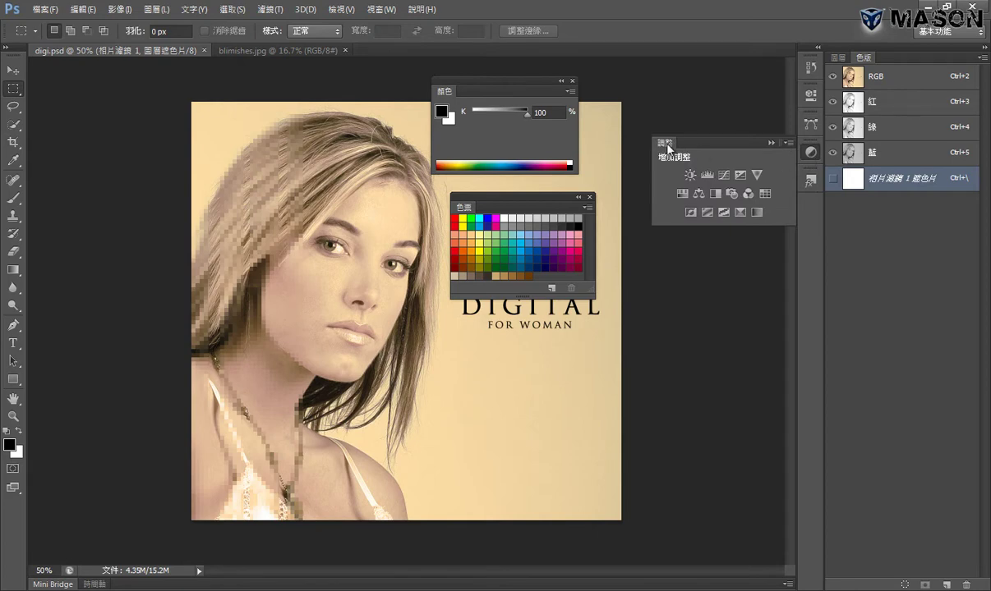
left_click_drag(666, 147, 443, 365)
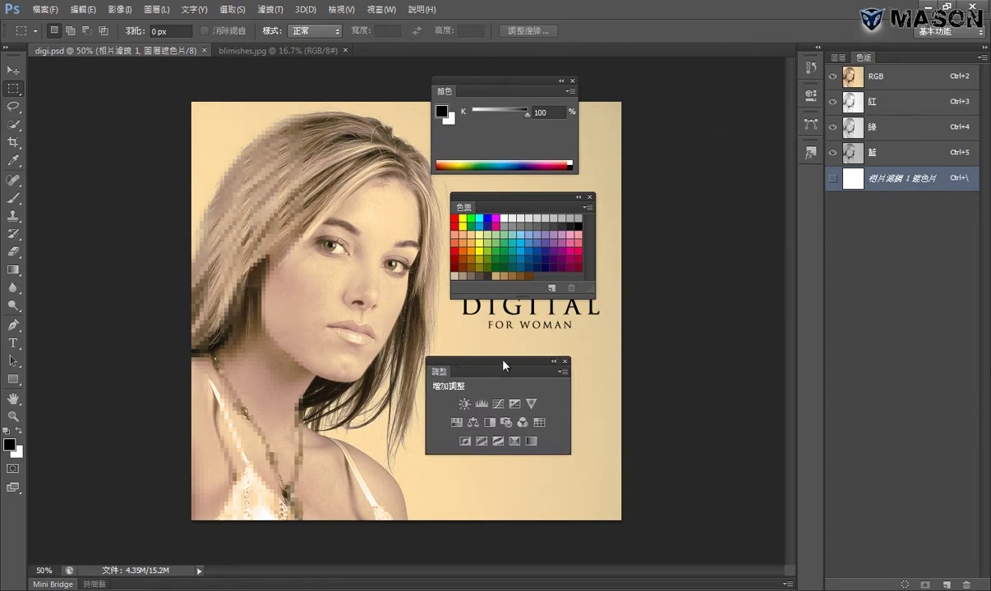
left_click_drag(480, 366, 475, 289)
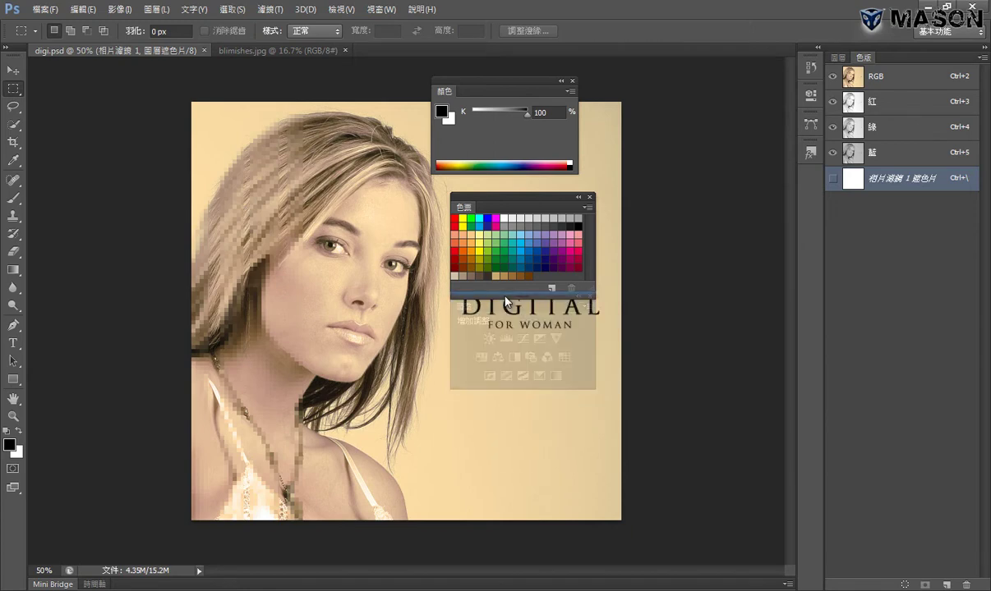
left_click_drag(493, 198, 483, 172)
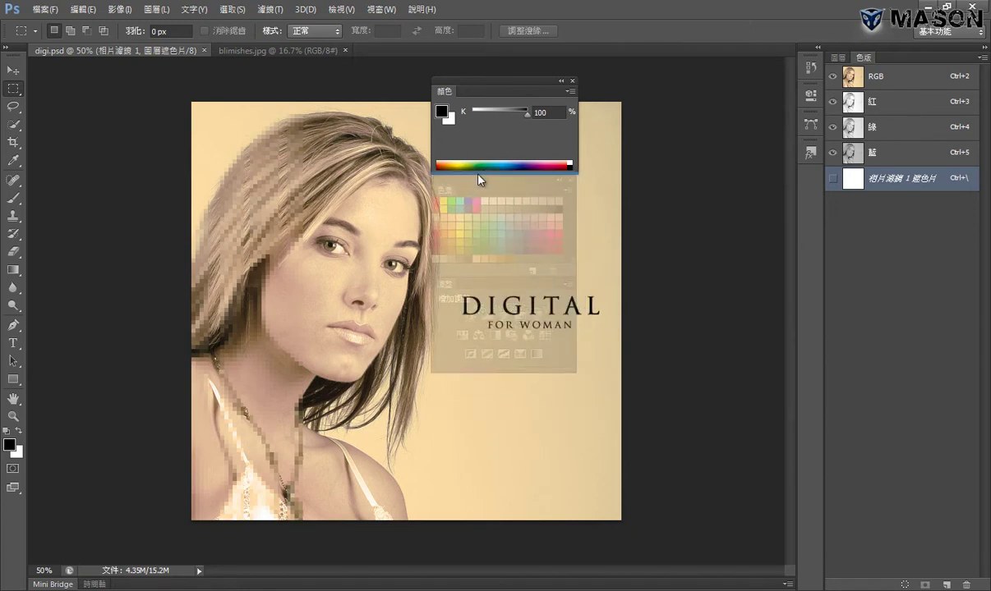
left_click_drag(473, 83, 810, 182)
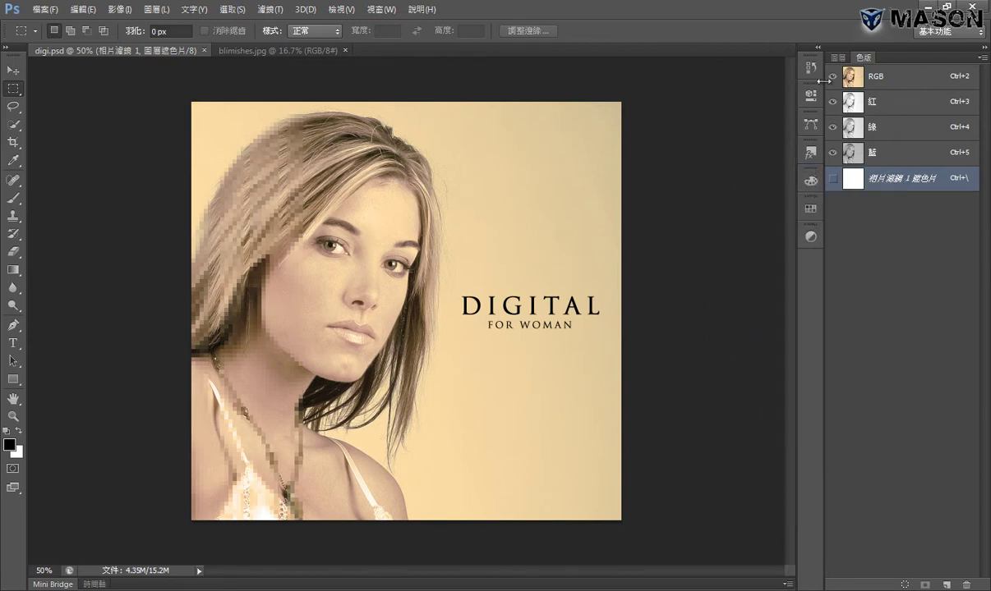
Step: Expand the dock and float the History, Channels, Properties and Paths panels over the portrait
left_click(810, 68)
left_click(811, 94)
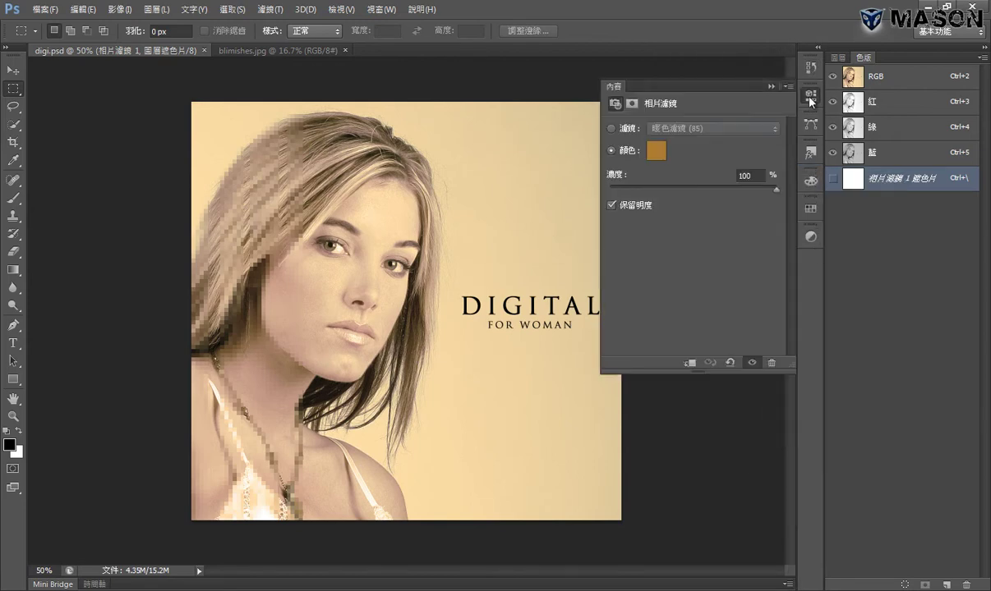
left_click(818, 49)
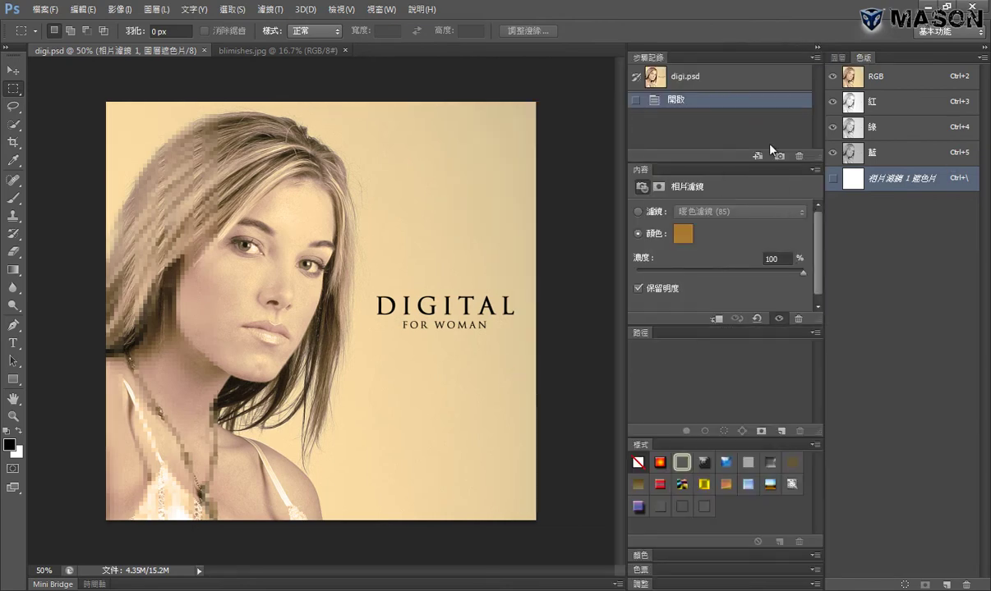
left_click_drag(646, 58, 382, 152)
left_click_drag(864, 57, 539, 117)
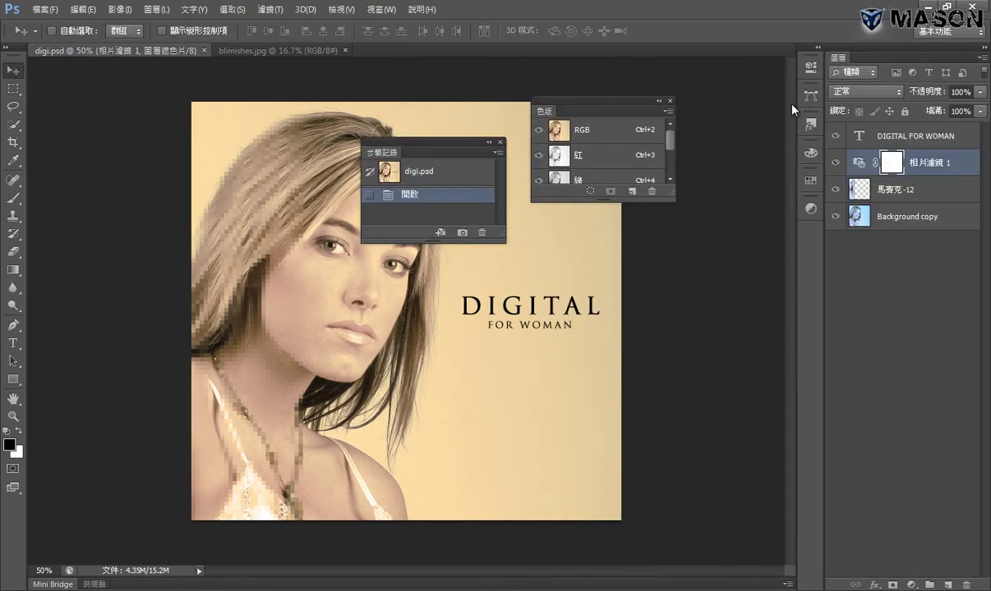
left_click(816, 47)
mouse_move(641, 56)
left_mouse_down()
mouse_move(554, 102)
mouse_move(66, 111)
left_mouse_up()
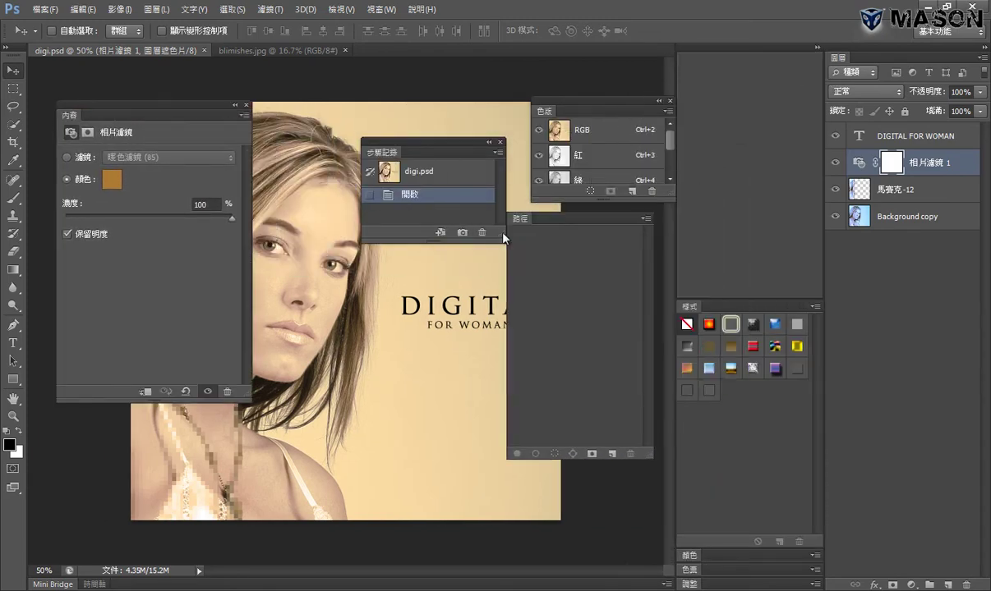
left_click_drag(694, 60, 436, 283)
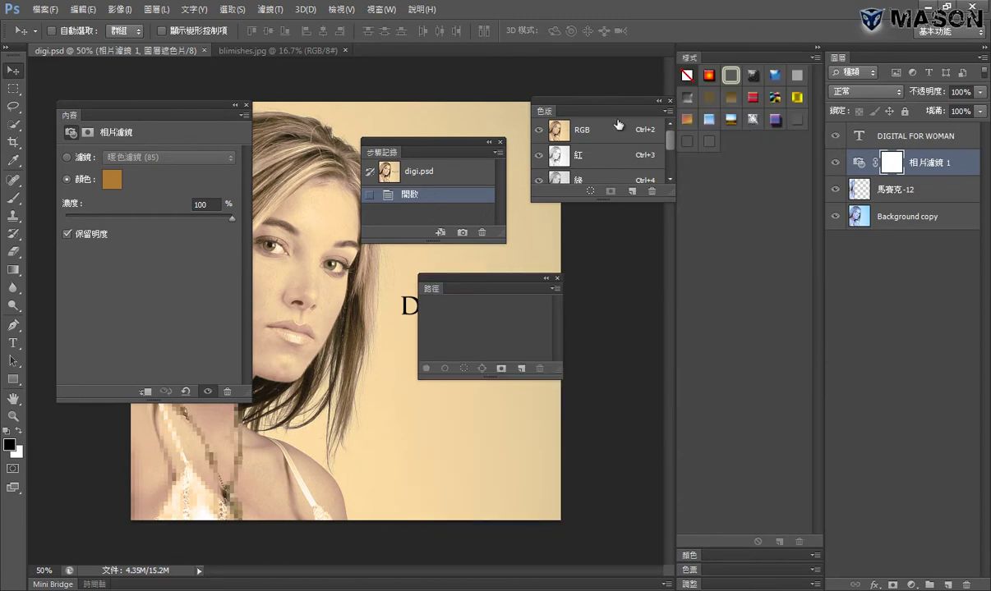
left_click(947, 35)
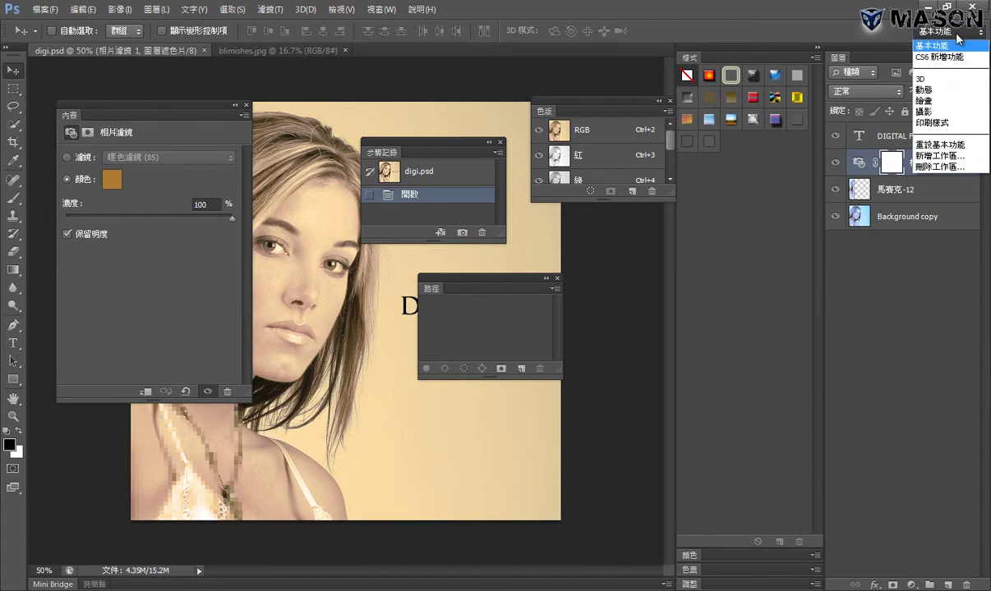
Step: Close the floating Properties, History and Channels panels, then pull Styles and Layers out
left_click(958, 36)
left_click(960, 38)
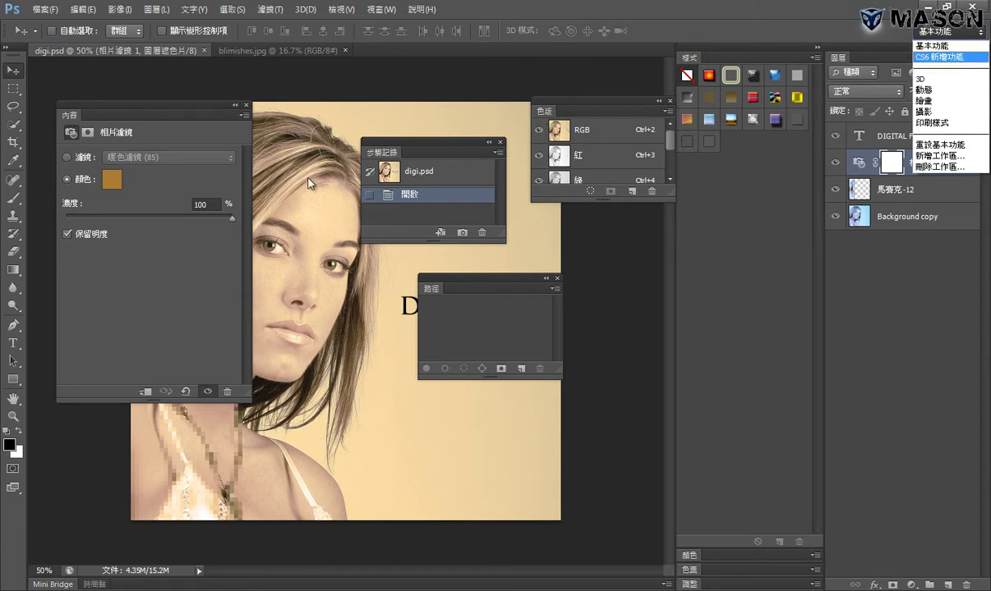
left_click(216, 108)
left_click(245, 105)
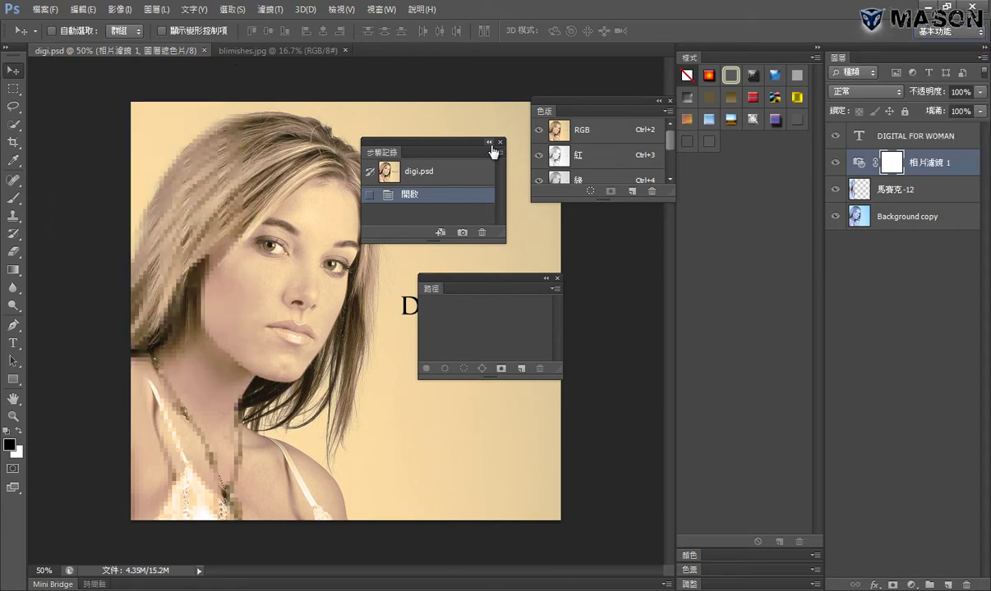
left_click(500, 142)
left_click_drag(658, 107, 457, 91)
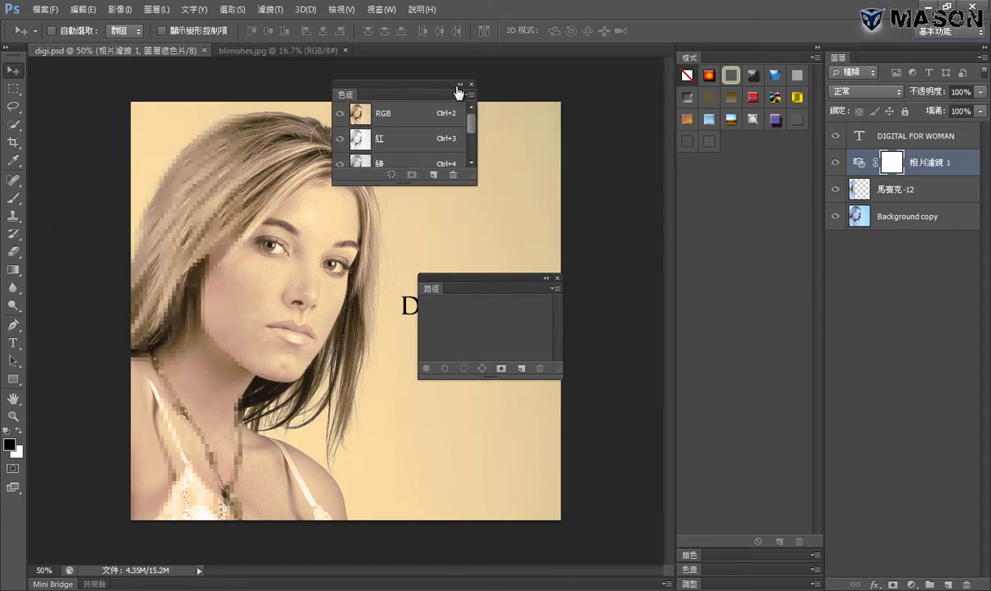
left_click(472, 84)
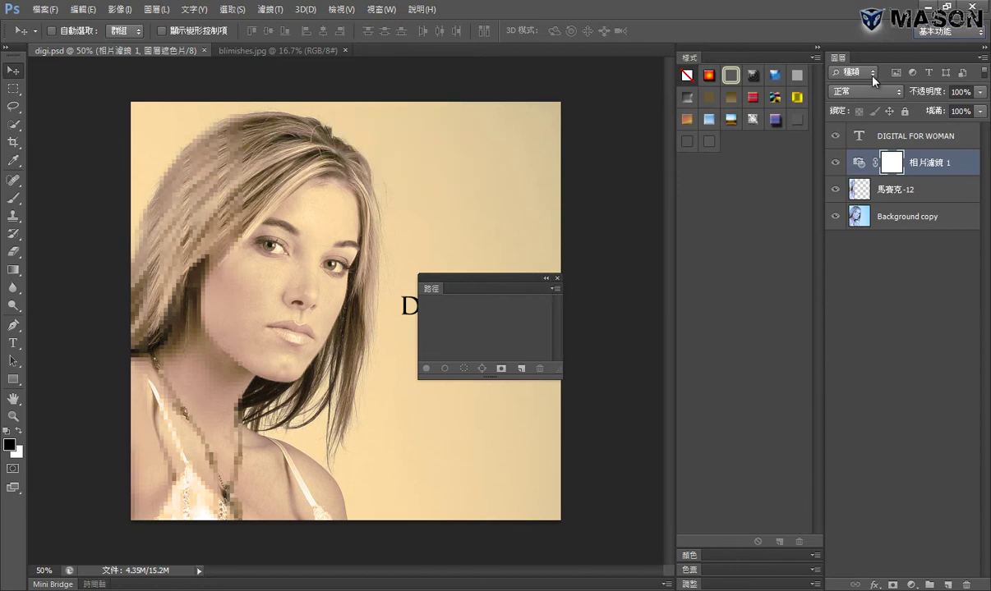
left_click_drag(679, 60, 320, 106)
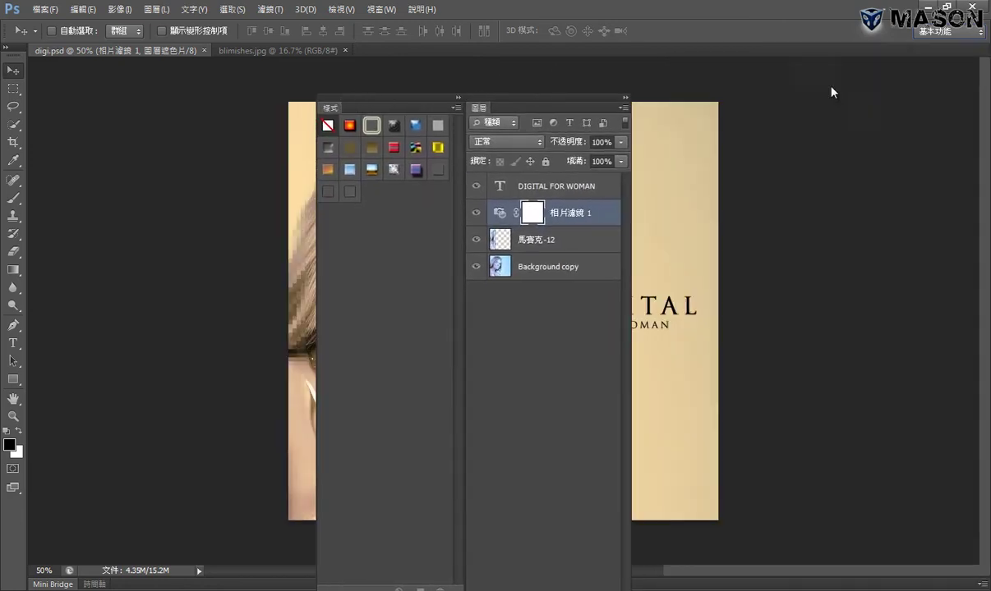
Step: Reset the Essentials workspace so every panel returns to the right-hand dock
left_click(951, 32)
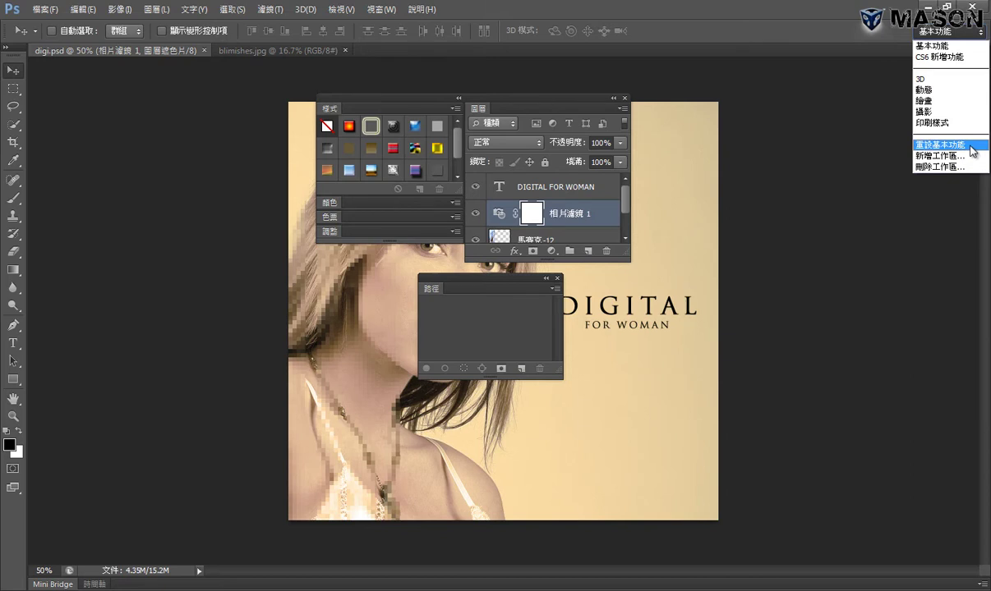
left_click(970, 148)
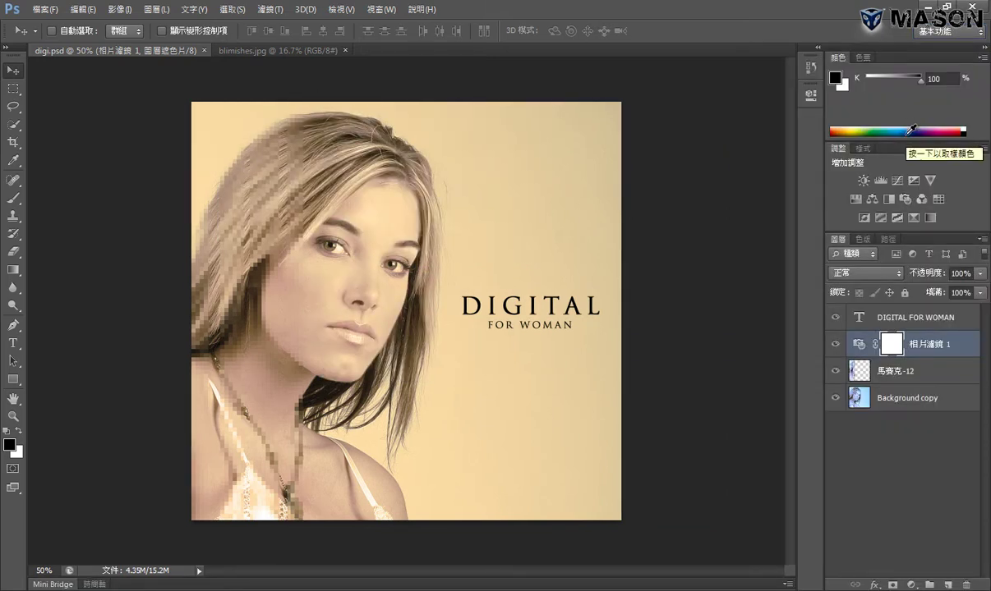
left_click(951, 31)
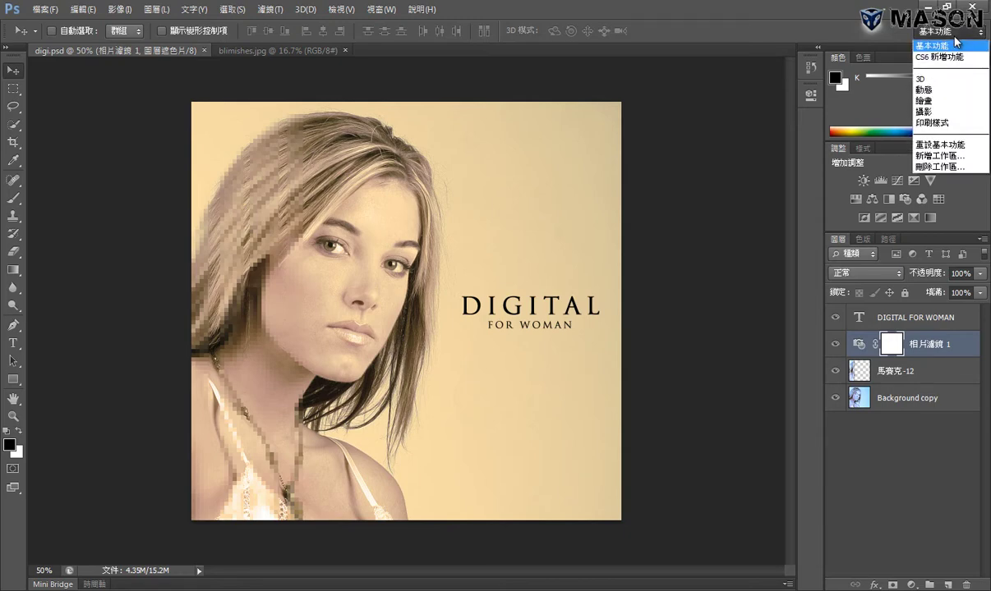
left_click(920, 79)
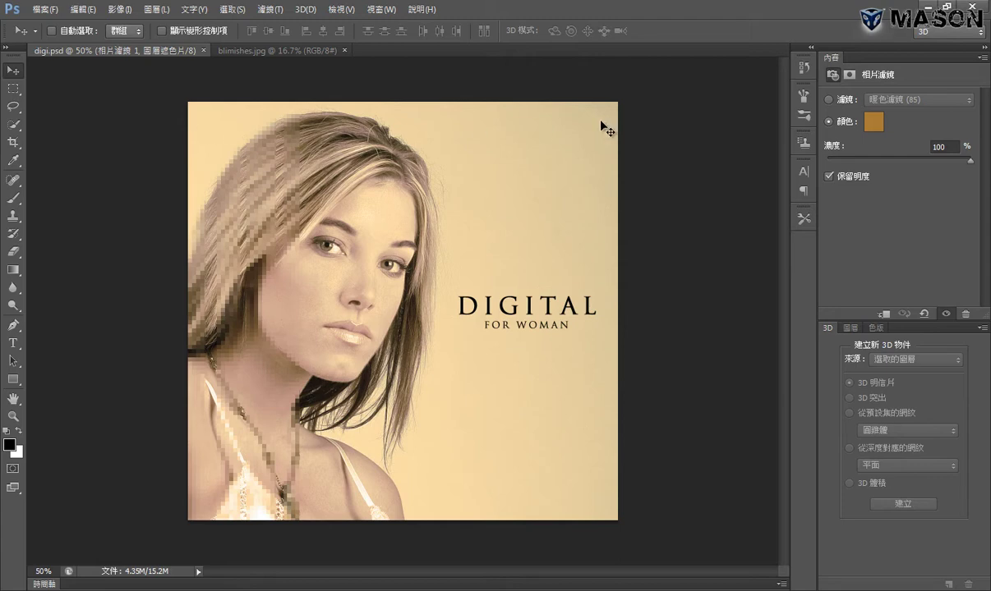
left_click(937, 32)
left_click(935, 89)
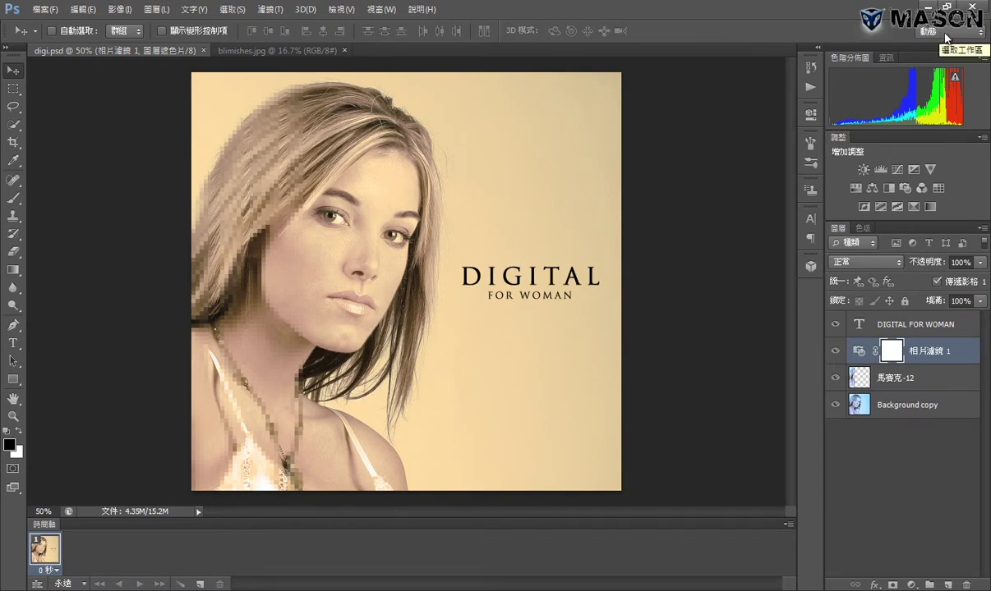
left_click(946, 33)
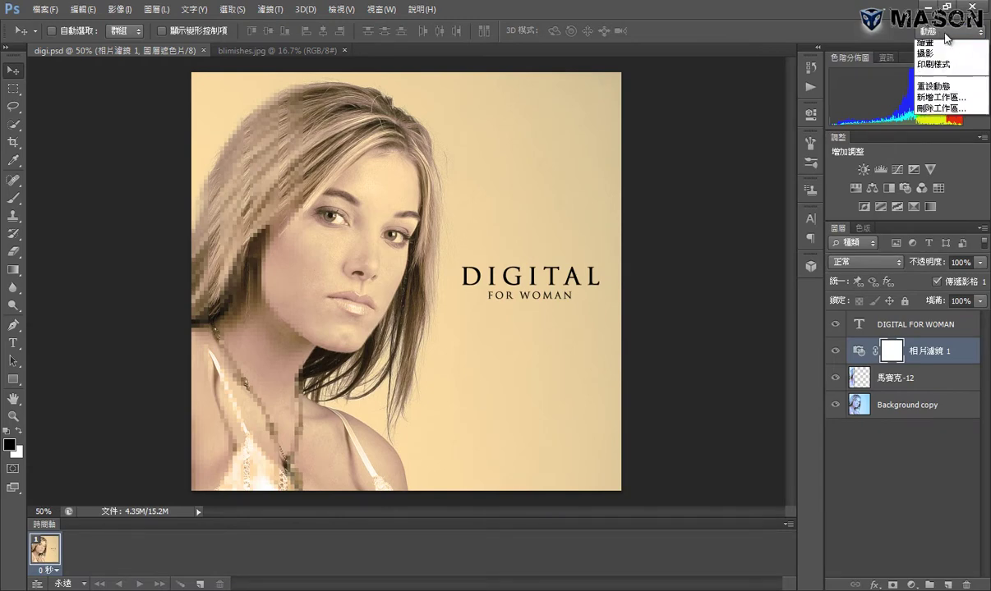
left_click(937, 93)
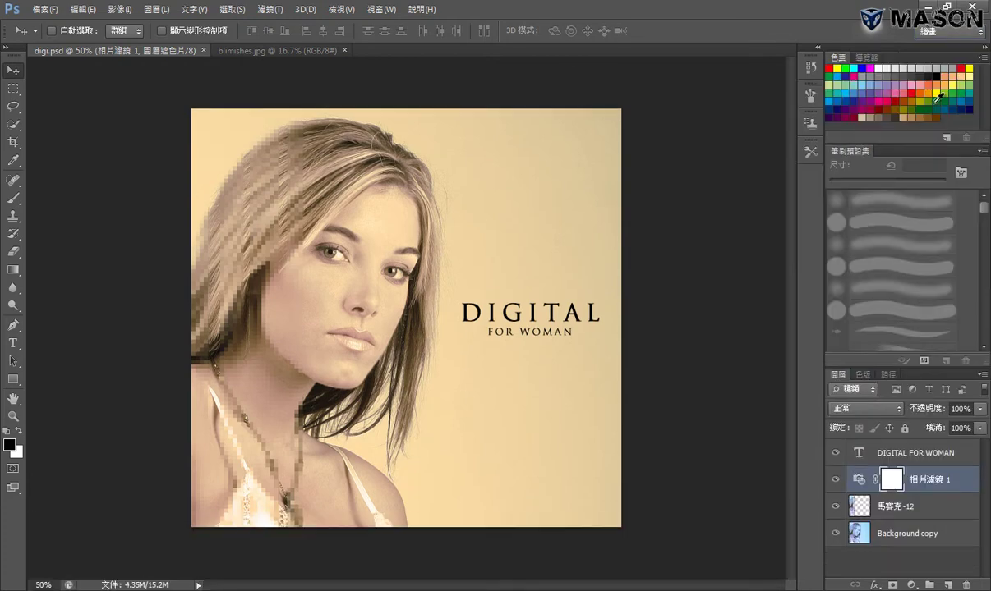
left_click(967, 33)
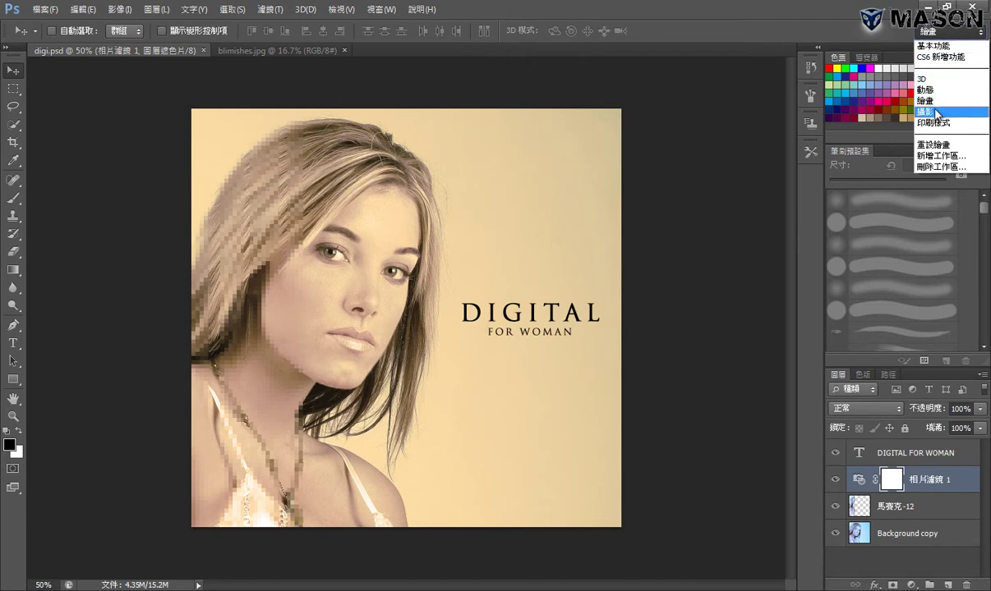
left_click(937, 113)
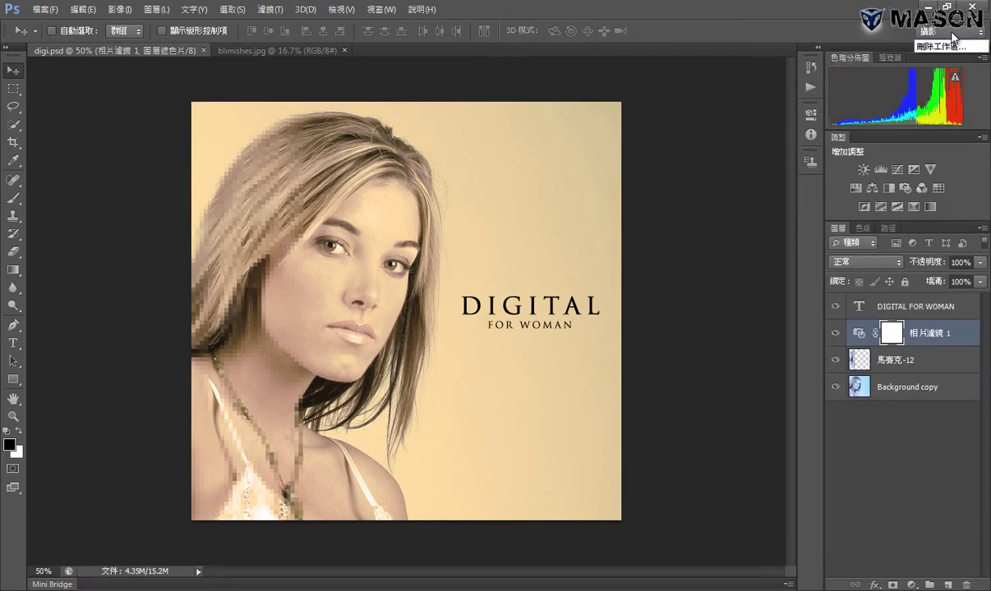
left_click(952, 33)
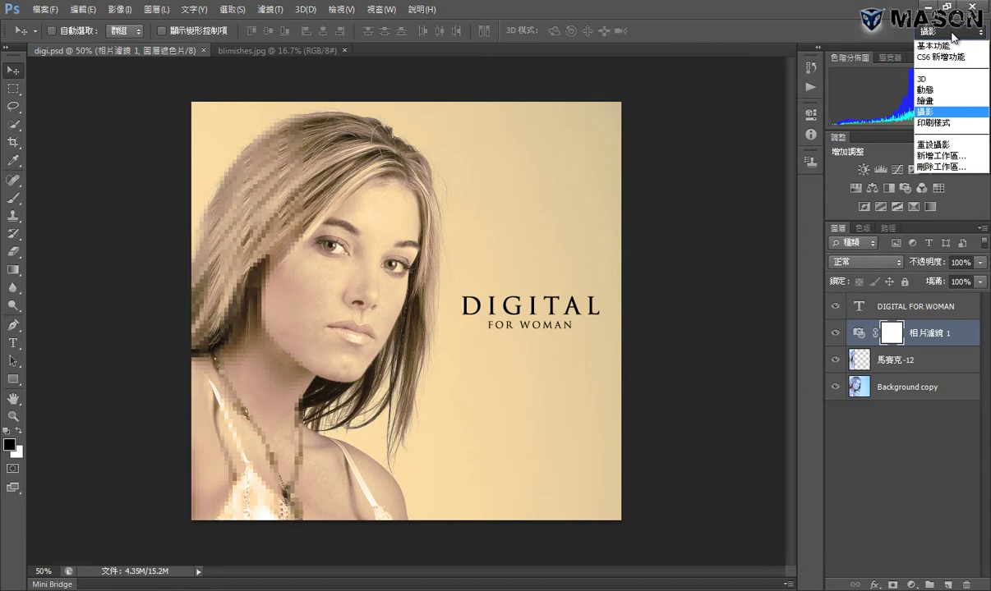
left_click(891, 121)
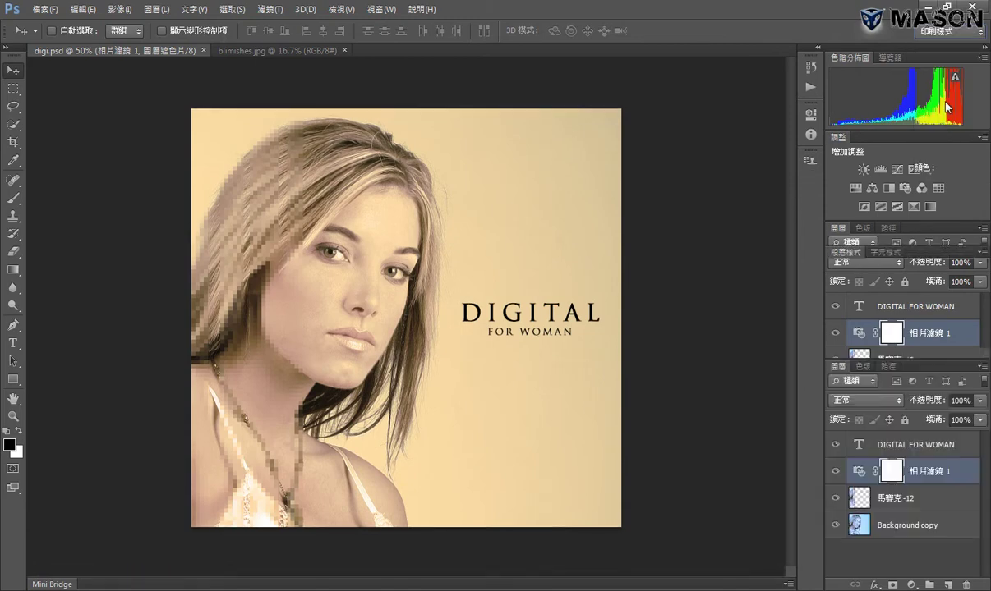
left_click(947, 34)
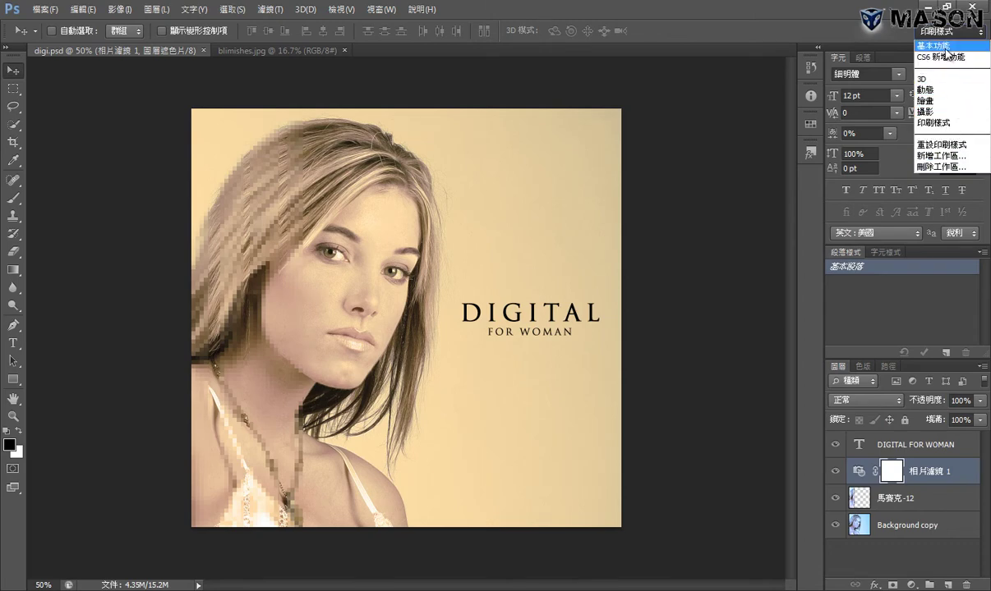
left_click(944, 51)
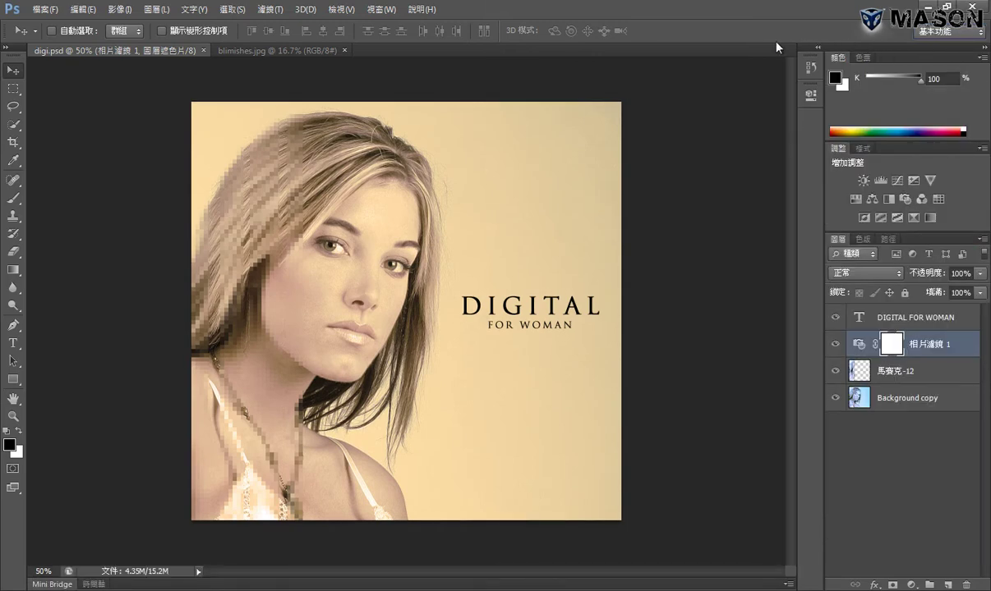
left_click(937, 33)
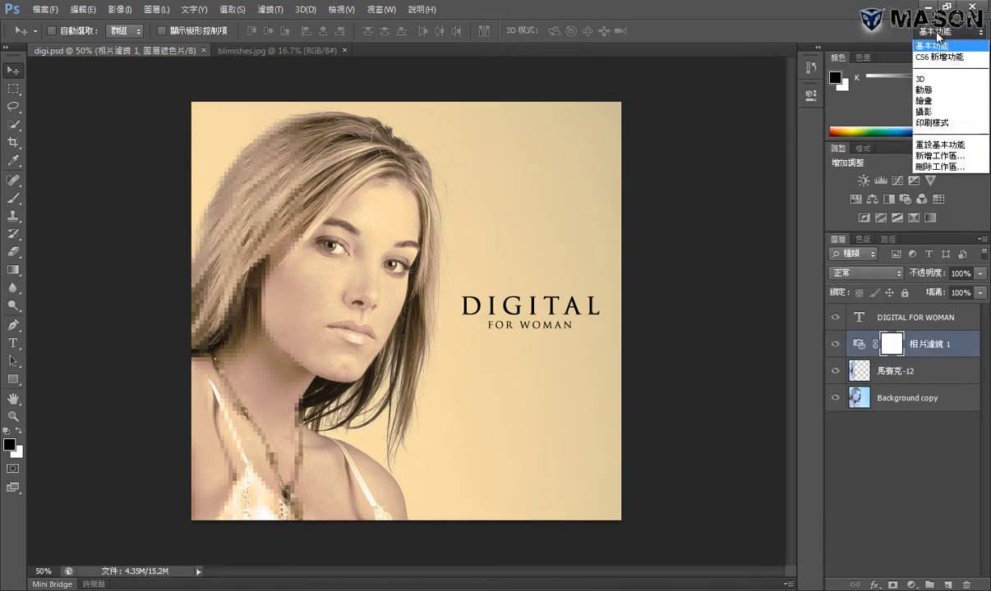
Step: Float the Color, Swatches and Styles panels, close Styles, and tab Swatches beside Color
left_click(961, 146)
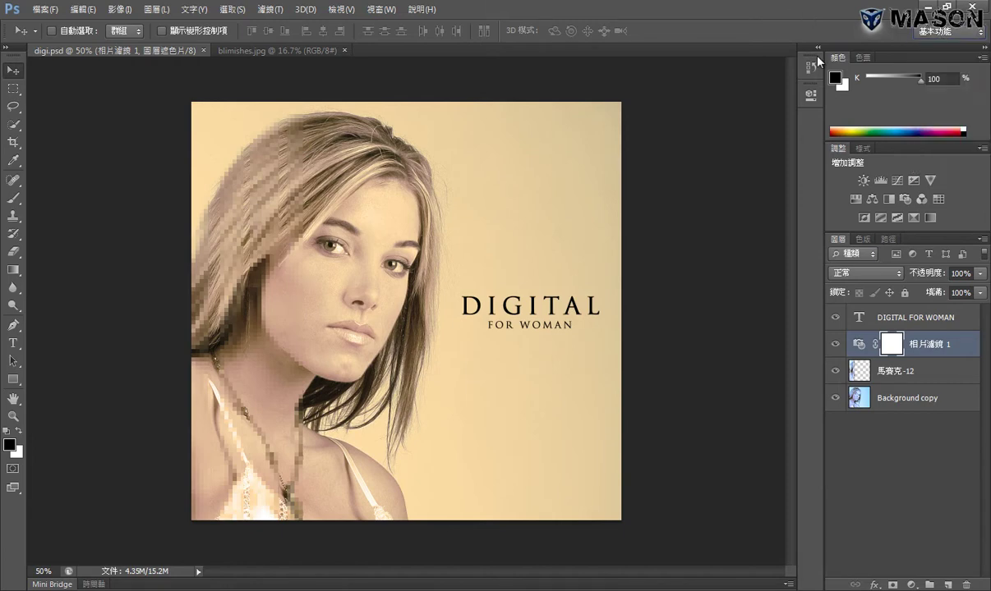
mouse_move(839, 66)
left_mouse_down()
mouse_move(438, 104)
mouse_move(445, 97)
left_mouse_up()
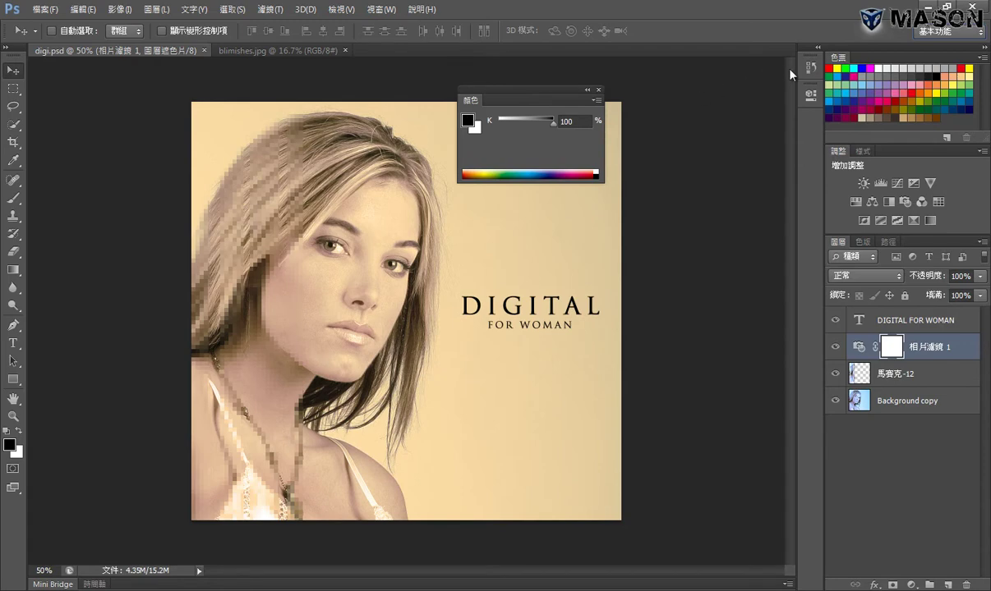
left_click_drag(834, 64, 563, 224)
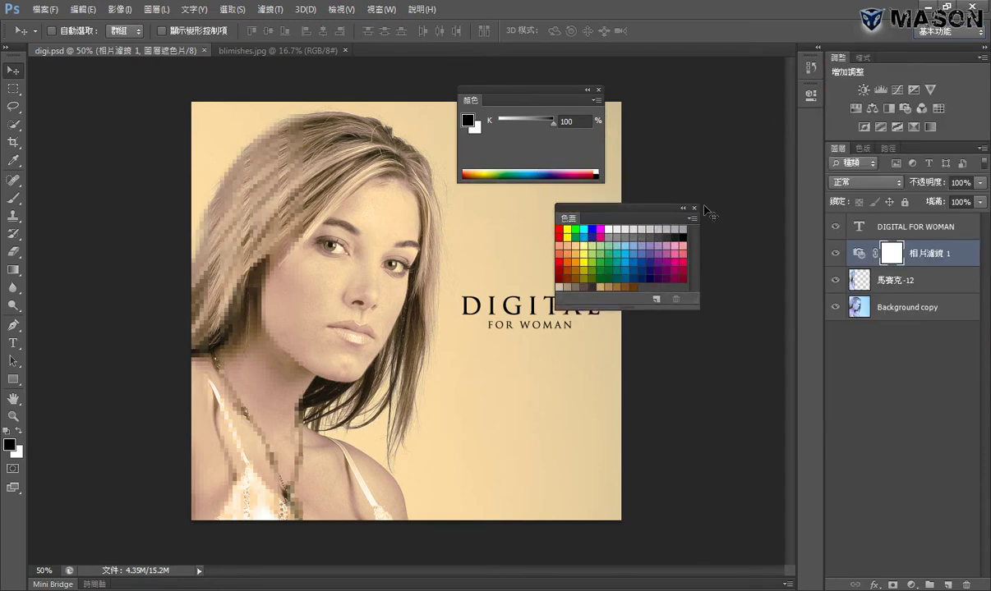
left_click_drag(862, 57, 617, 115)
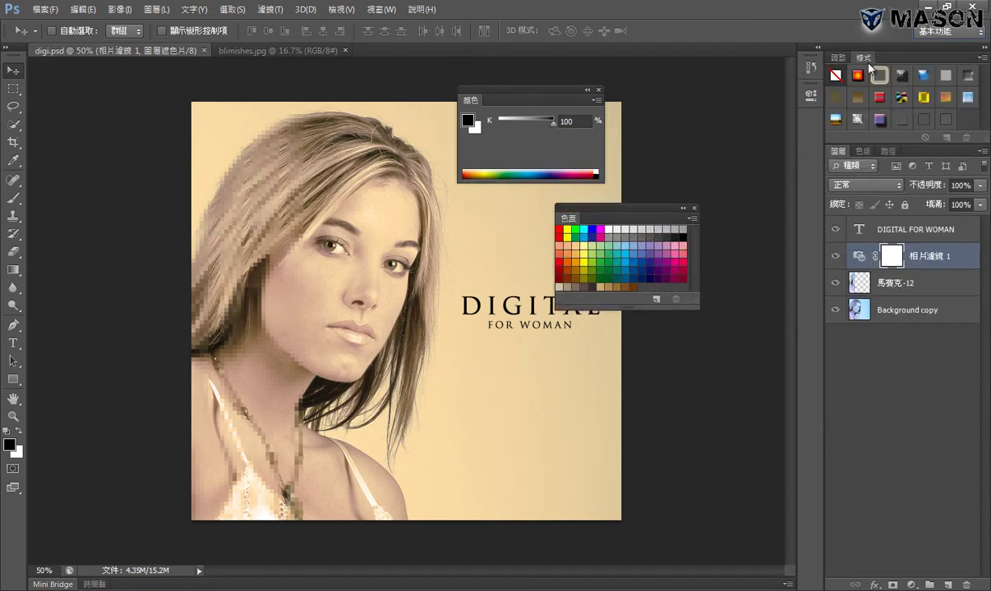
left_click(745, 107)
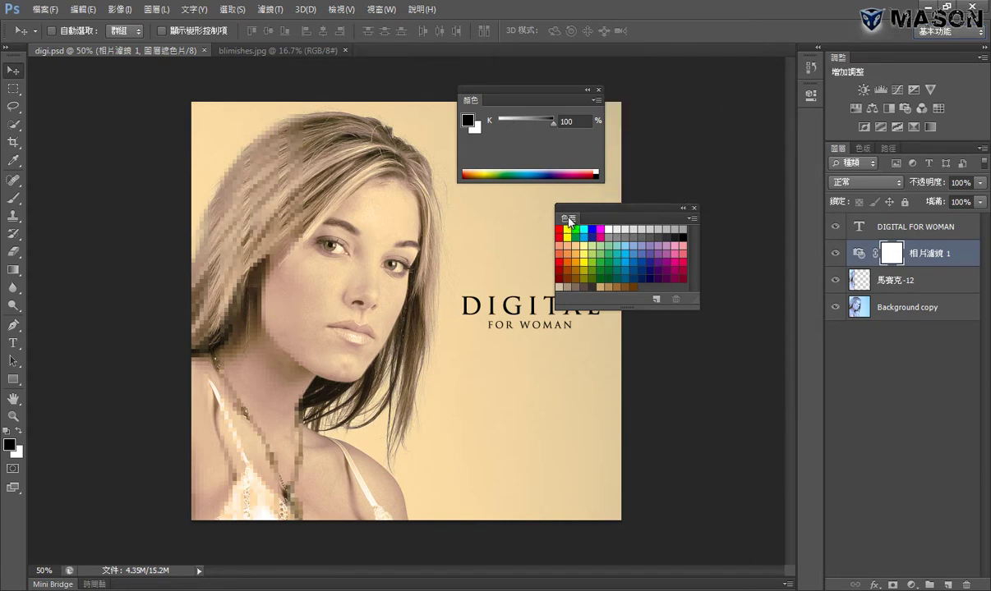
mouse_move(574, 223)
left_mouse_down()
mouse_move(540, 233)
mouse_move(498, 105)
left_mouse_up()
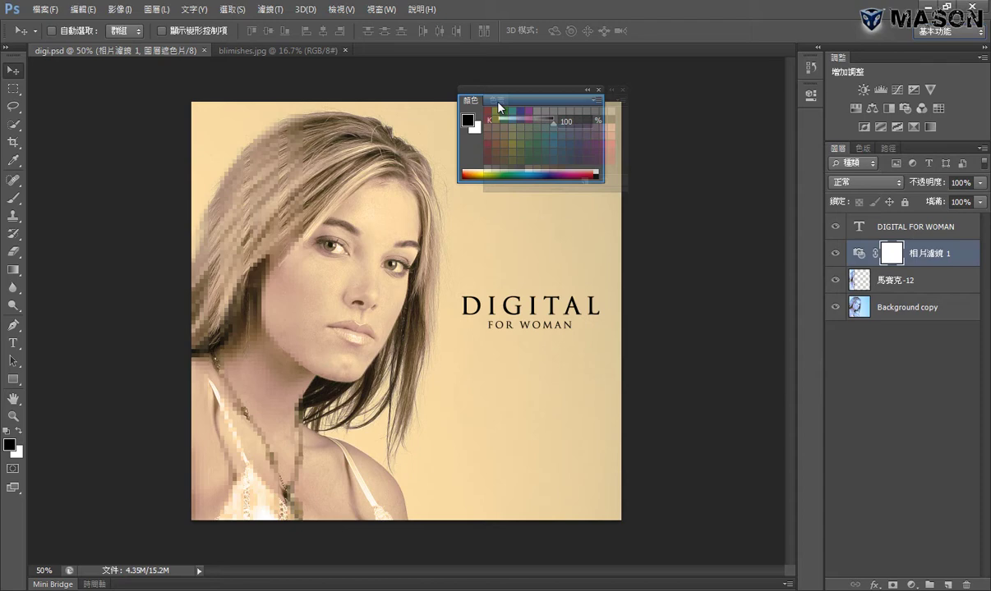
left_click_drag(498, 103, 499, 103)
Step: Add Adjustments to the Color group, dock the group above Layers, and collapse the dock to icons
mouse_move(841, 64)
left_mouse_down()
mouse_move(601, 269)
mouse_move(563, 204)
mouse_move(514, 188)
mouse_move(532, 106)
left_mouse_up()
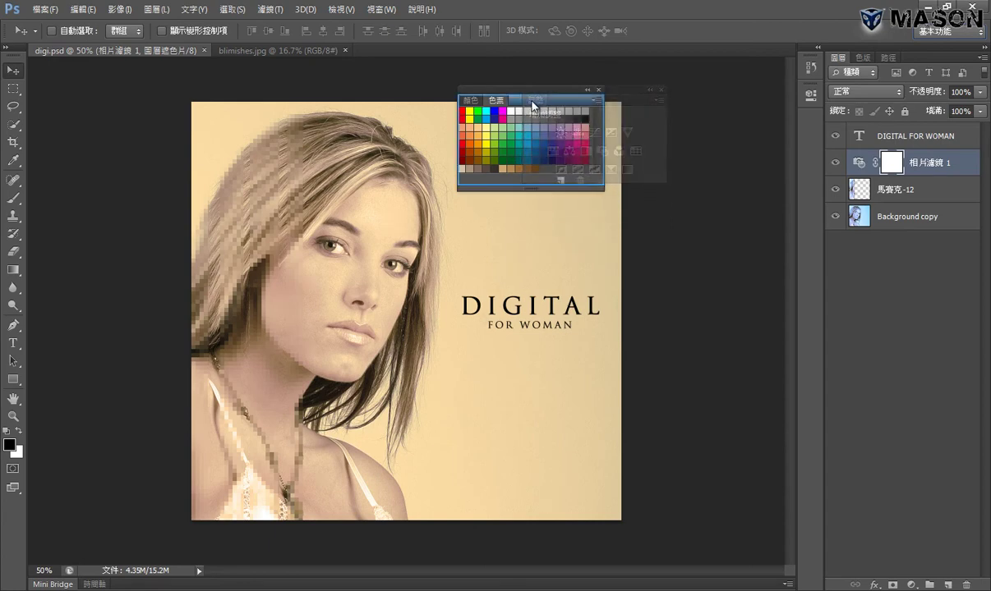
left_click_drag(533, 104, 862, 73)
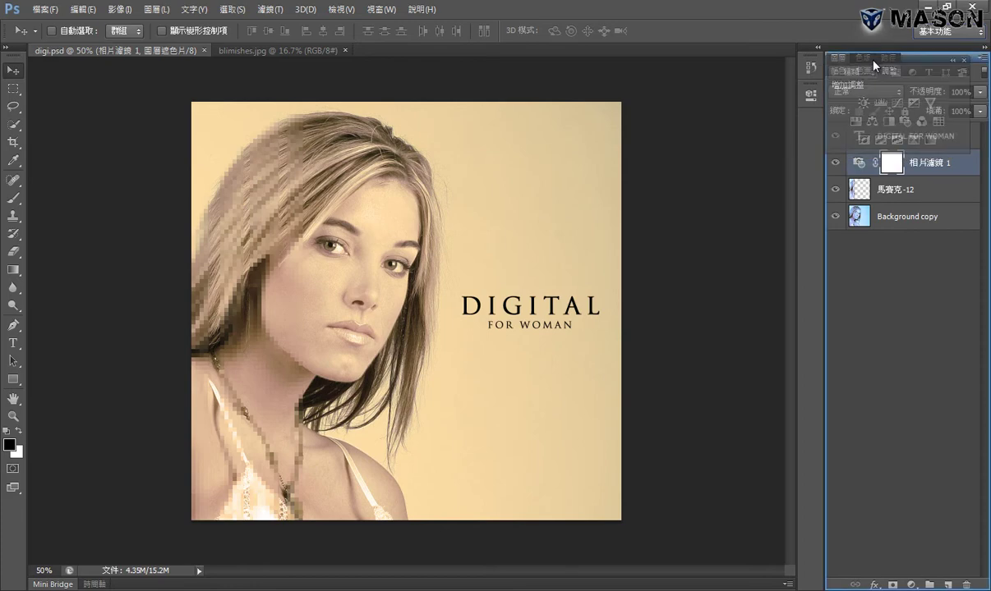
left_click_drag(863, 73, 876, 59)
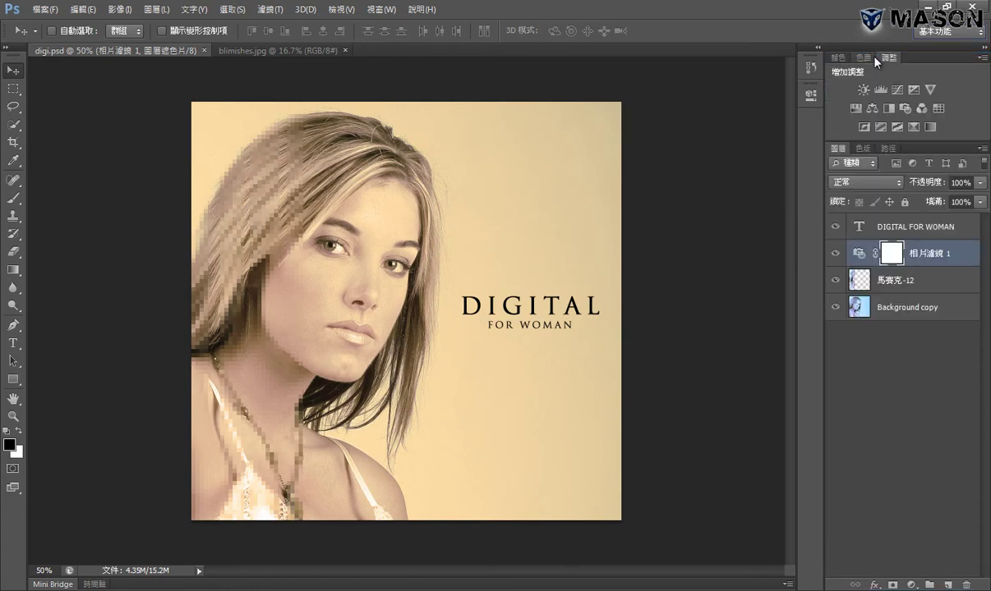
left_click(817, 46)
left_click(817, 47)
left_click(984, 47)
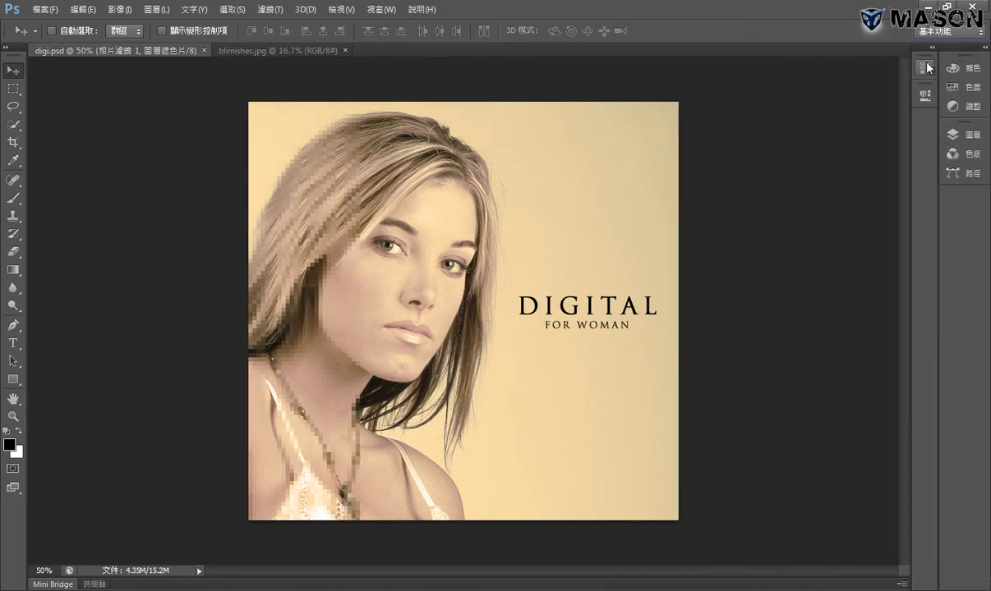
Step: Drag History into the collapsed dock and expand the dock back to full panels
mouse_move(925, 96)
left_mouse_down()
mouse_move(968, 203)
mouse_move(965, 226)
left_mouse_up()
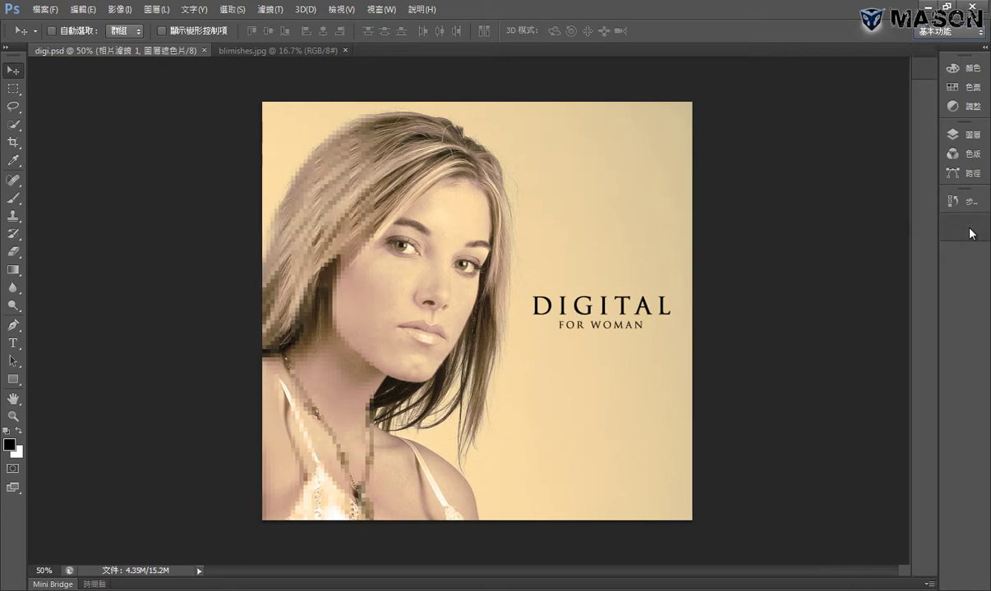
left_click(985, 51)
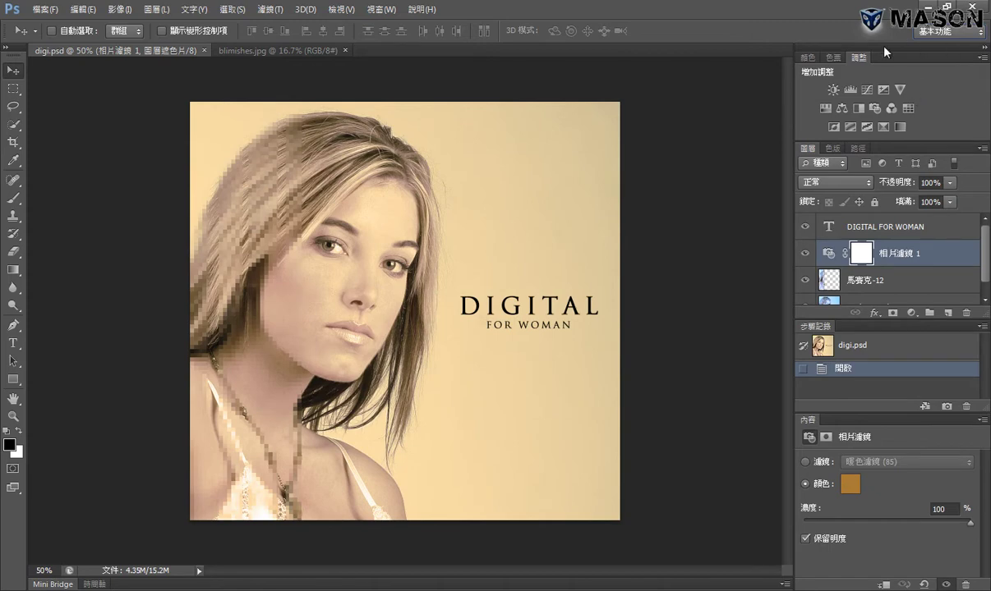
left_click(949, 32)
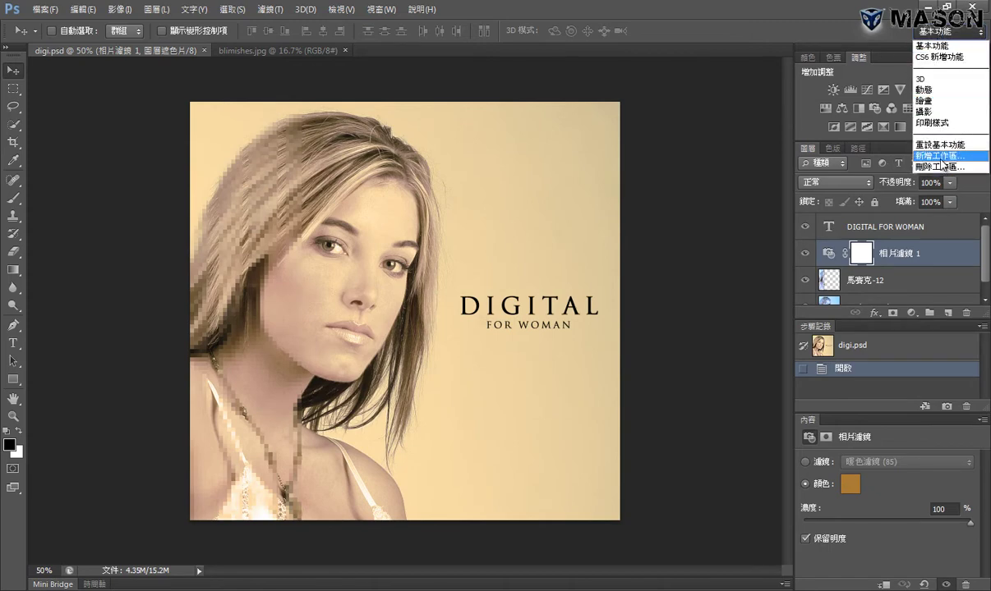
Step: Save the panel layout as workspace 'Ison', then switch to the 基本功能 workspace
left_click(942, 156)
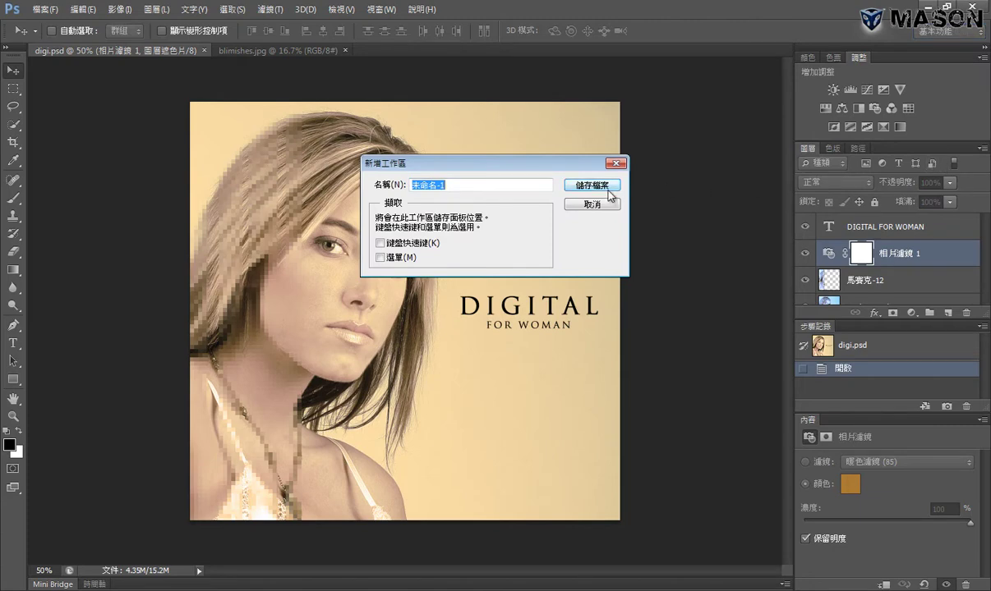
type("Ison")
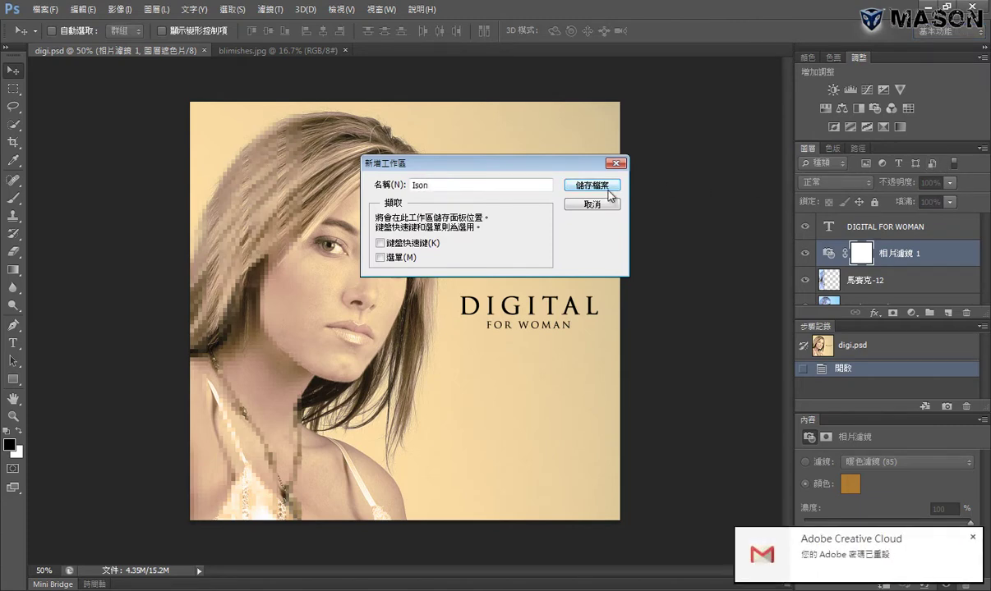
left_click(585, 186)
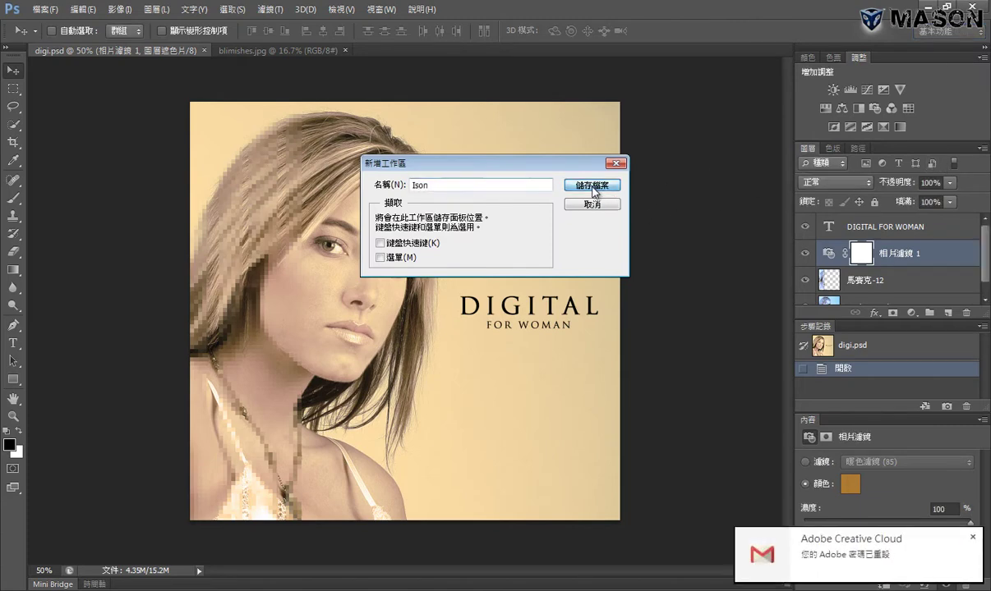
left_click(974, 537)
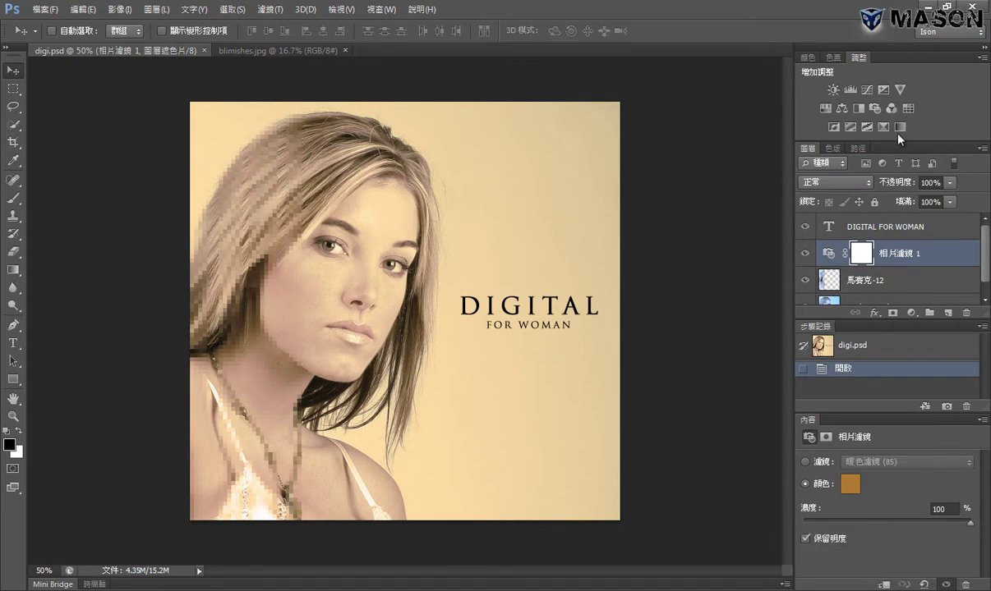
left_click(944, 32)
left_click(938, 69)
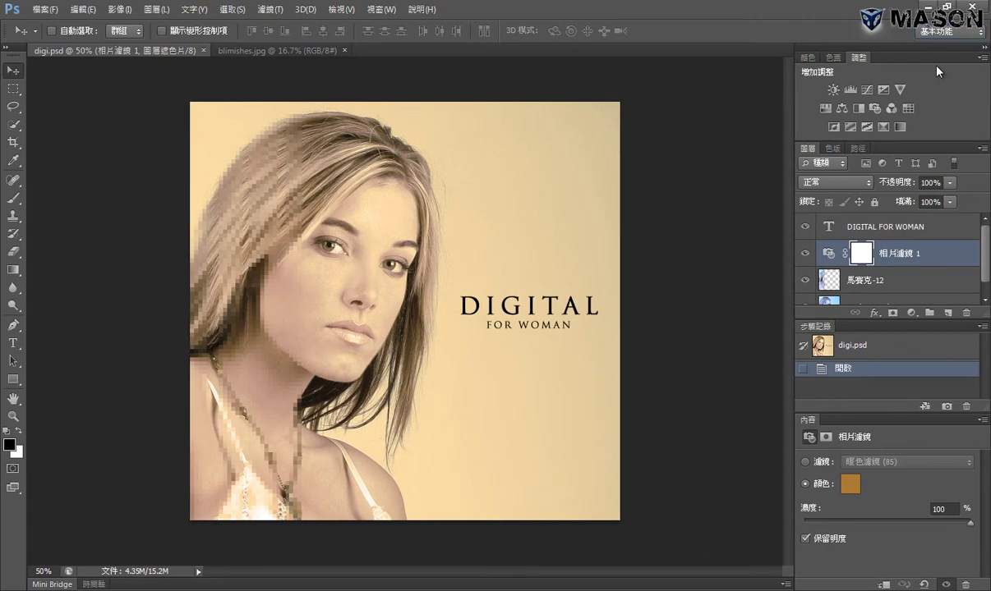
Step: Reset 基本功能 to its defaults, switch to Ison to compare, then return to 基本功能
left_click(946, 31)
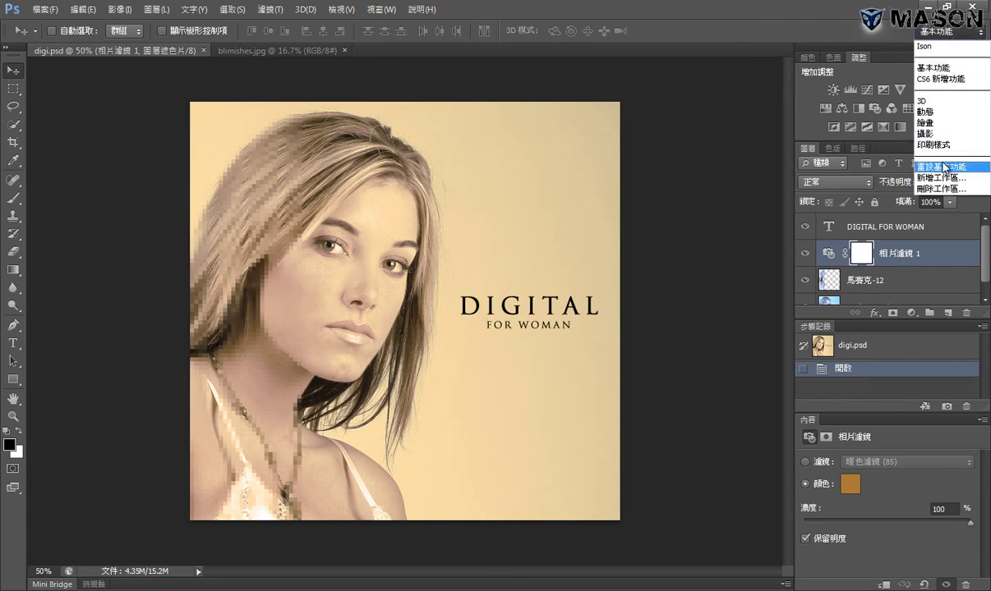
left_click(940, 167)
left_click(952, 35)
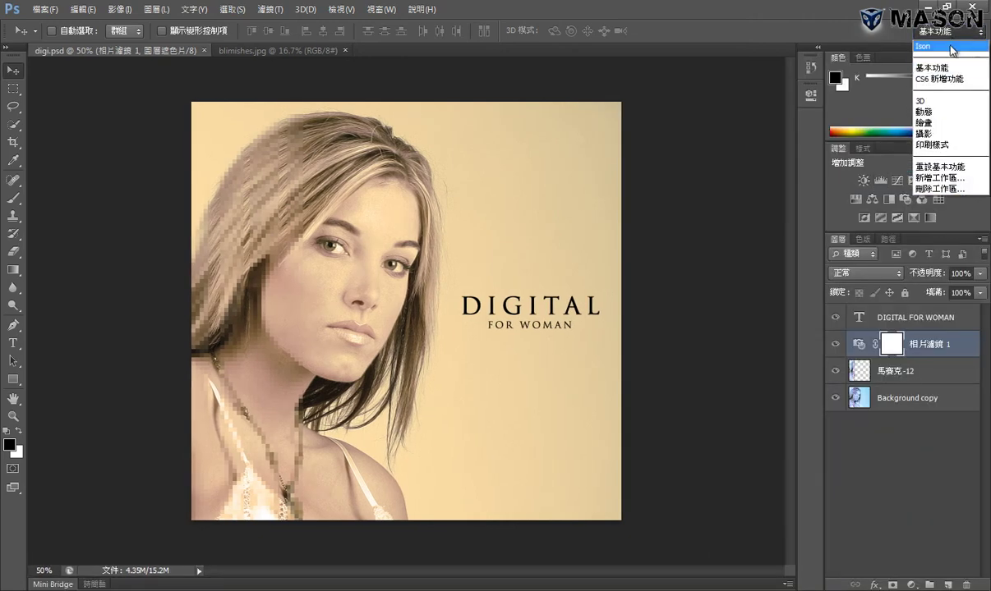
left_click(948, 47)
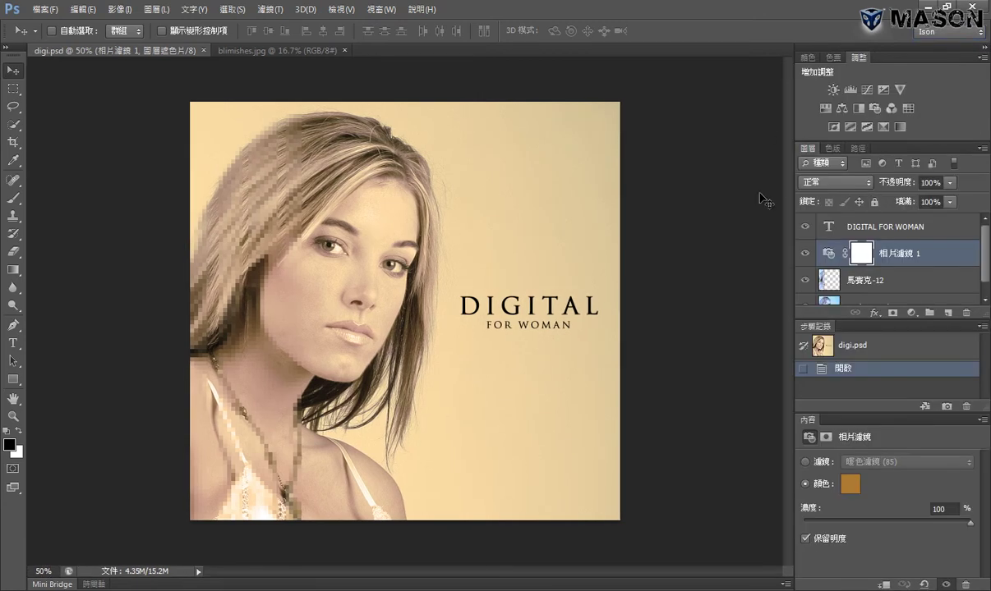
left_click(944, 35)
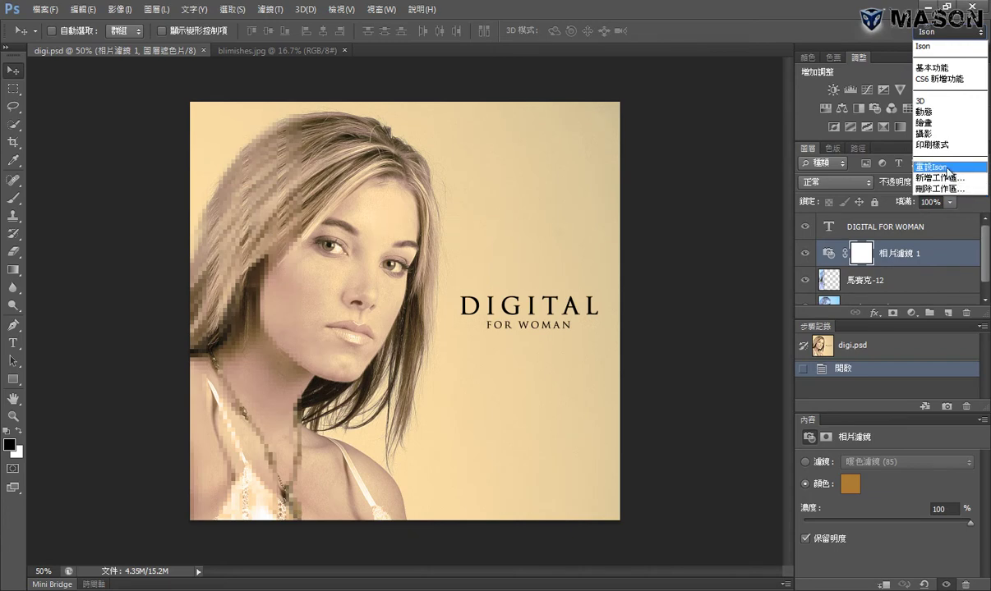
left_click(953, 68)
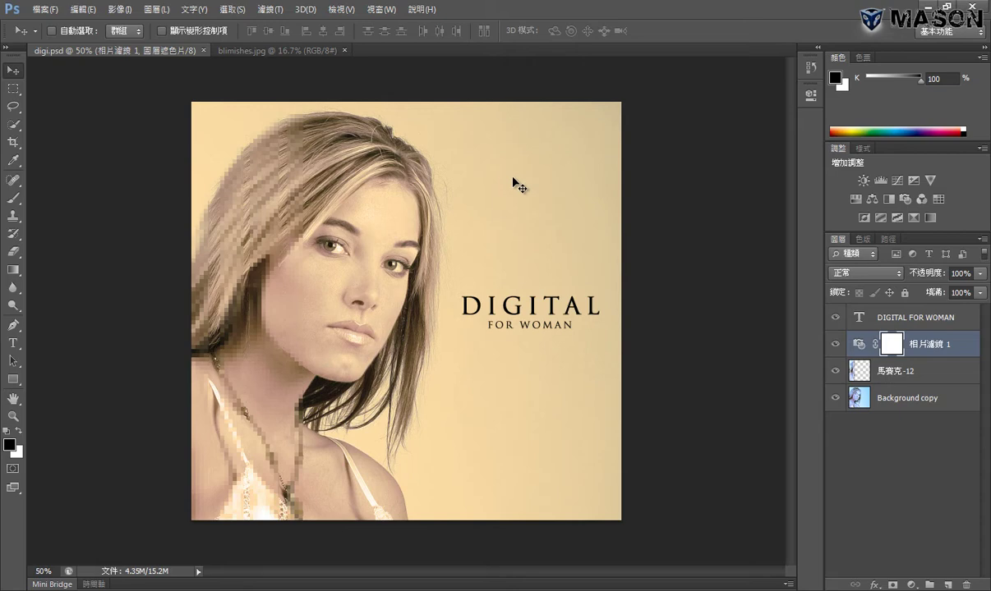
Step: Open the Interface page of Edit > Preferences and reposition the dialog
left_click(83, 10)
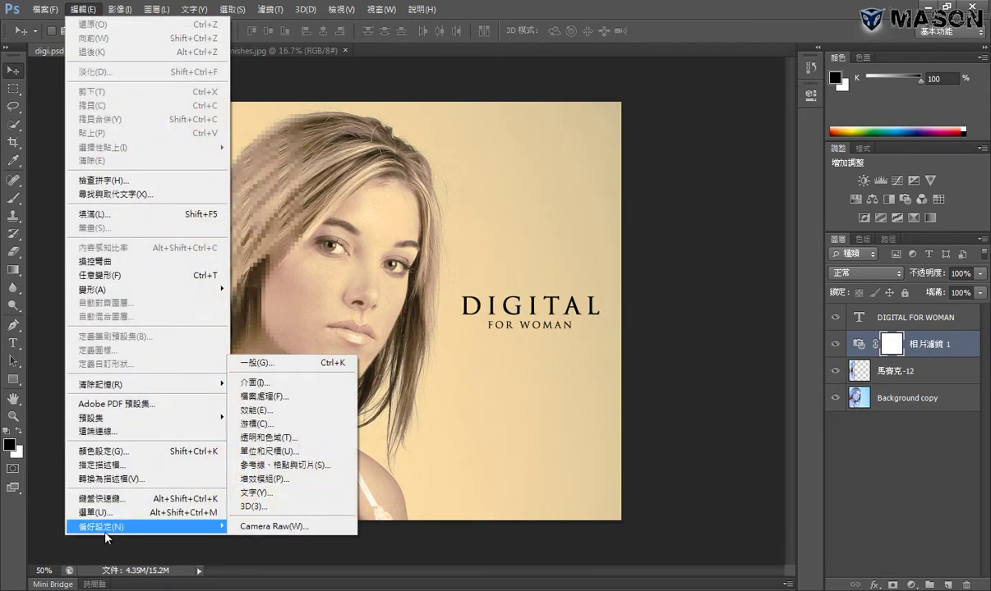
mouse_move(101, 527)
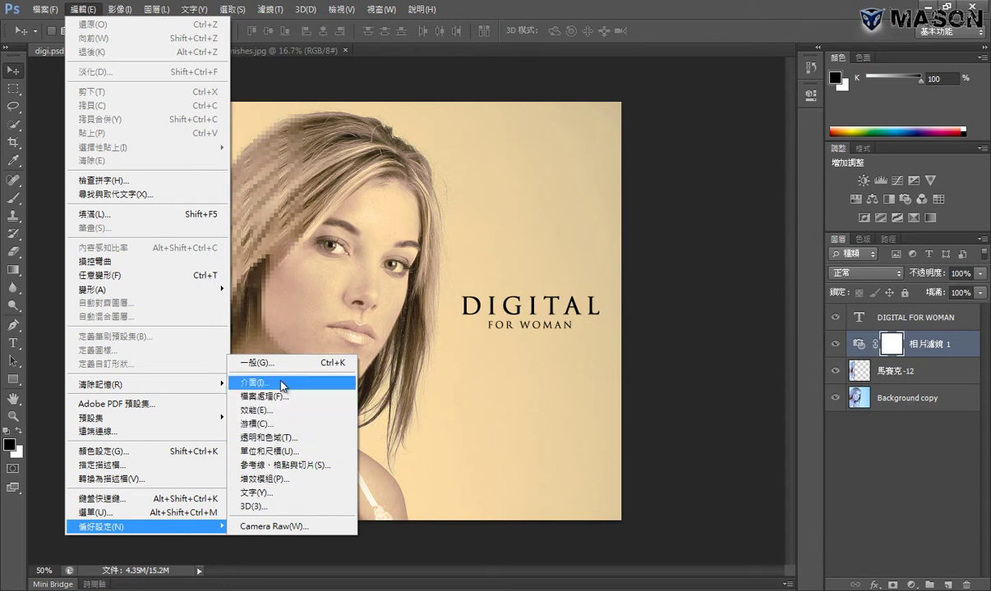
left_click(281, 384)
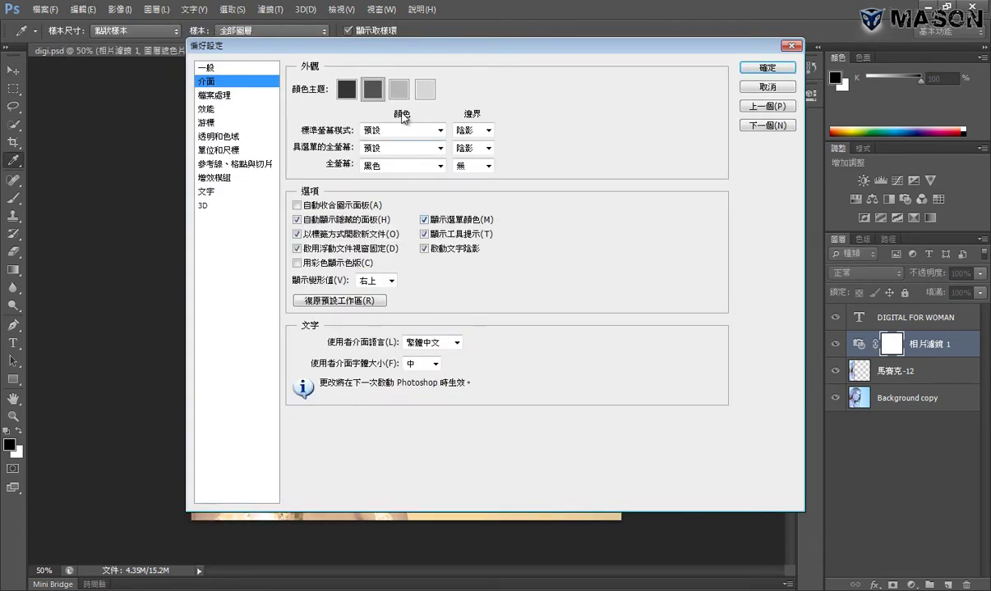
left_click_drag(428, 47, 376, 98)
Step: Try each Color Theme swatch, settle on the second dark grey, and view Performance settings
left_click(380, 145)
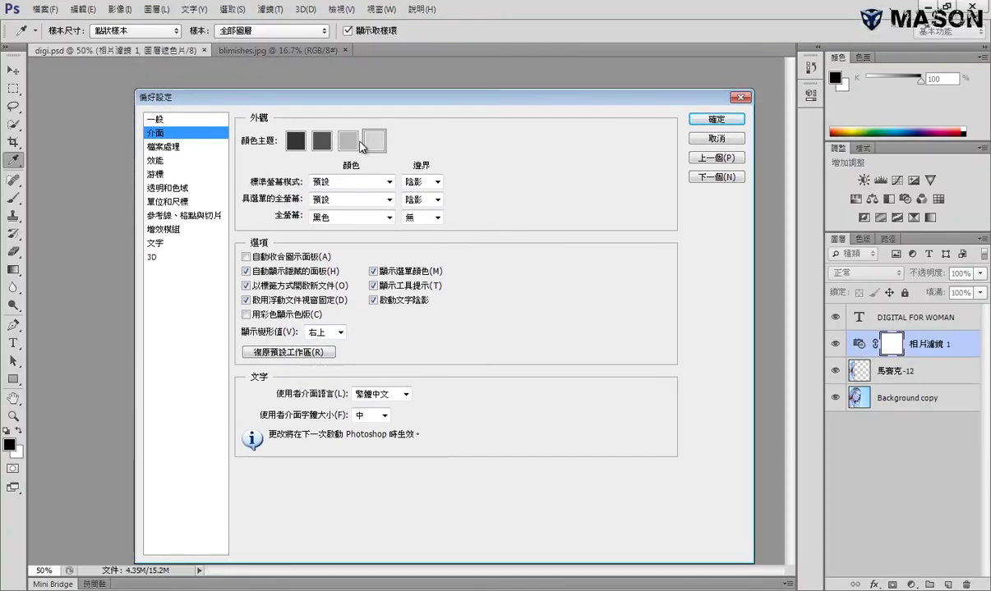
left_click(348, 144)
left_click(326, 144)
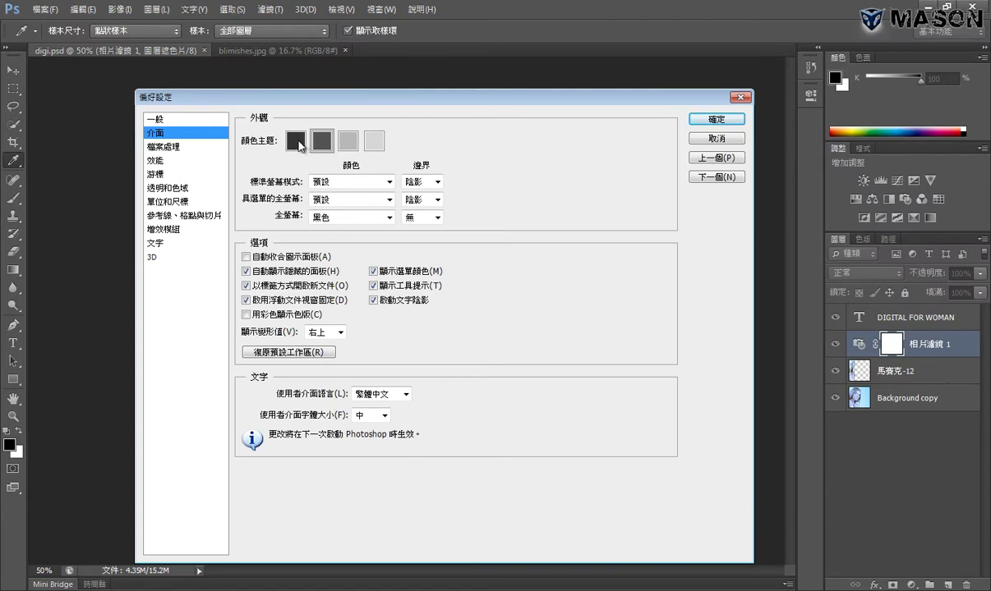
left_click(298, 143)
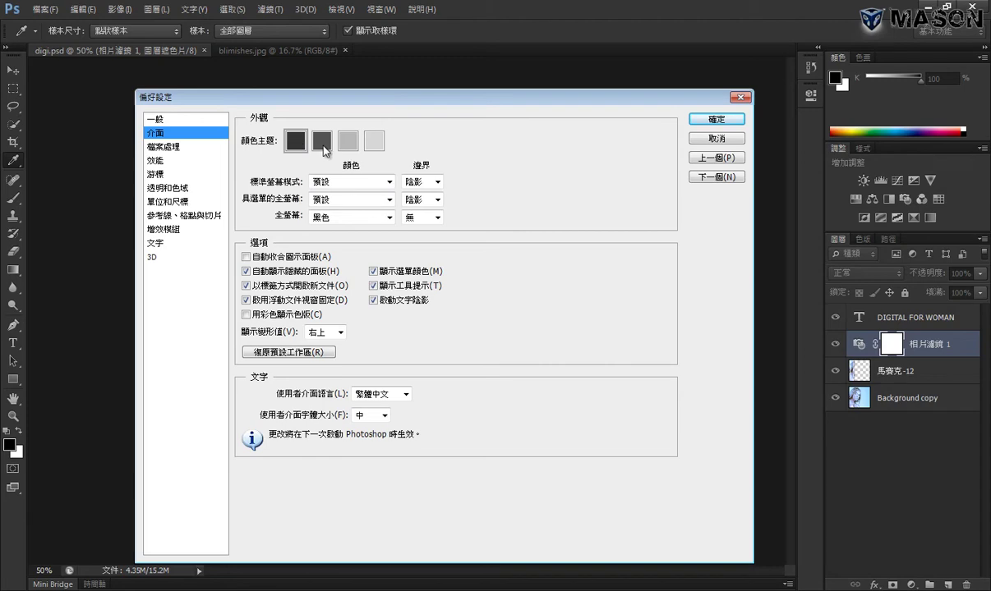
left_click(322, 141)
left_click(348, 142)
left_click(374, 141)
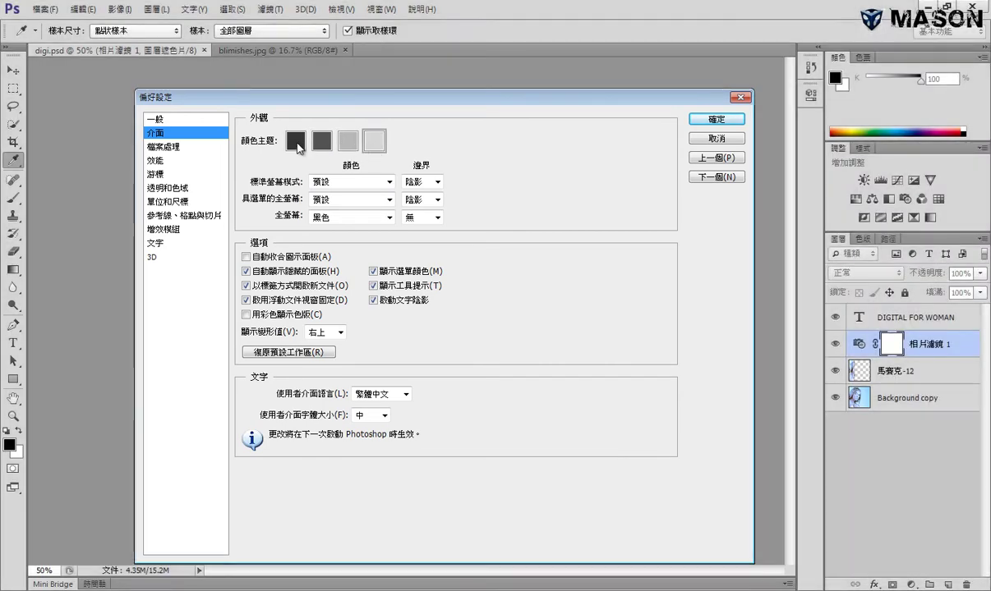
left_click(296, 141)
left_click(321, 141)
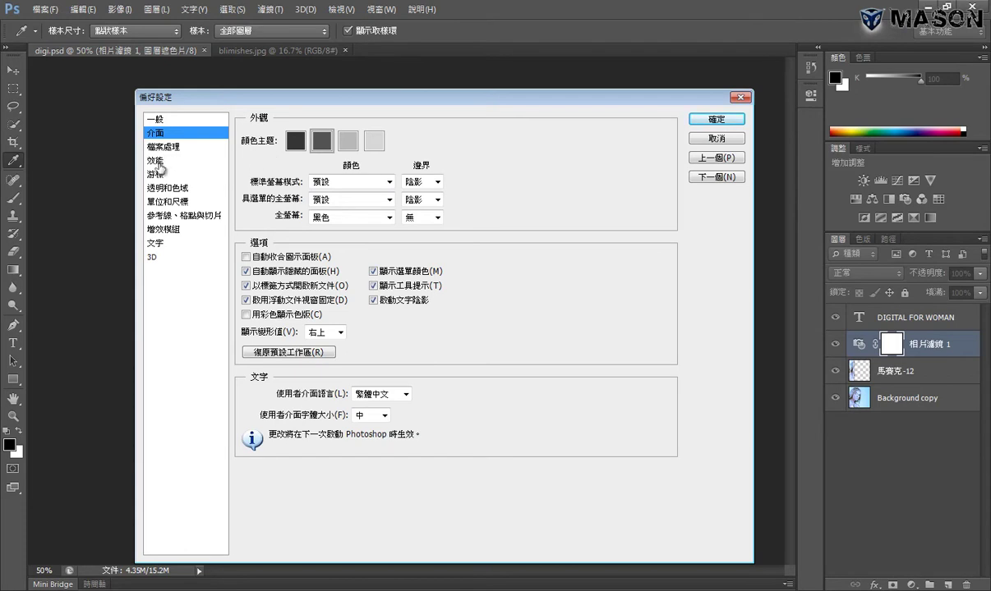
left_click(156, 161)
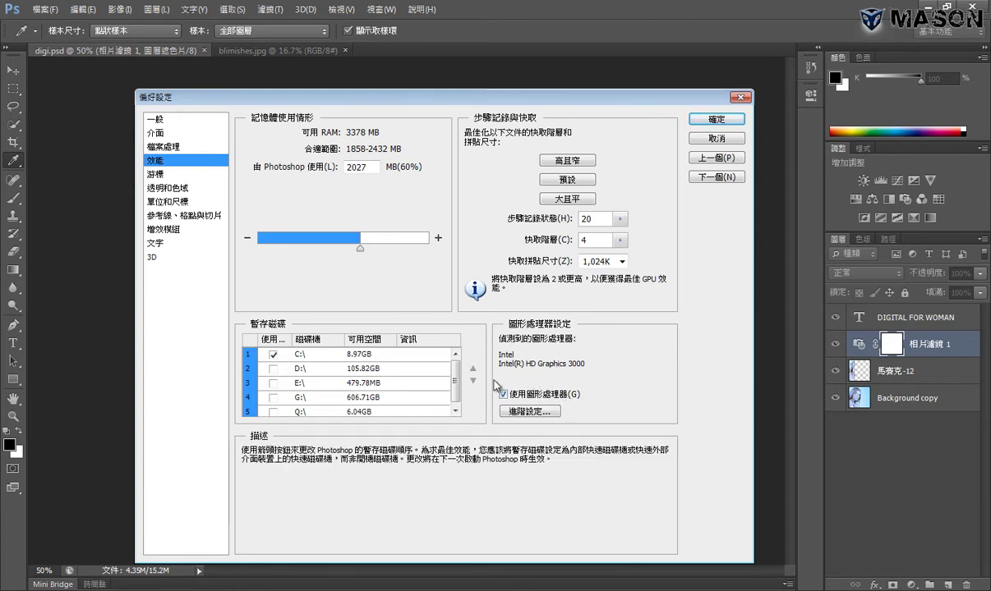
Step: Reconfirm the second dark grey Interface theme, glance at Performance, and close Preferences with OK
left_click(161, 132)
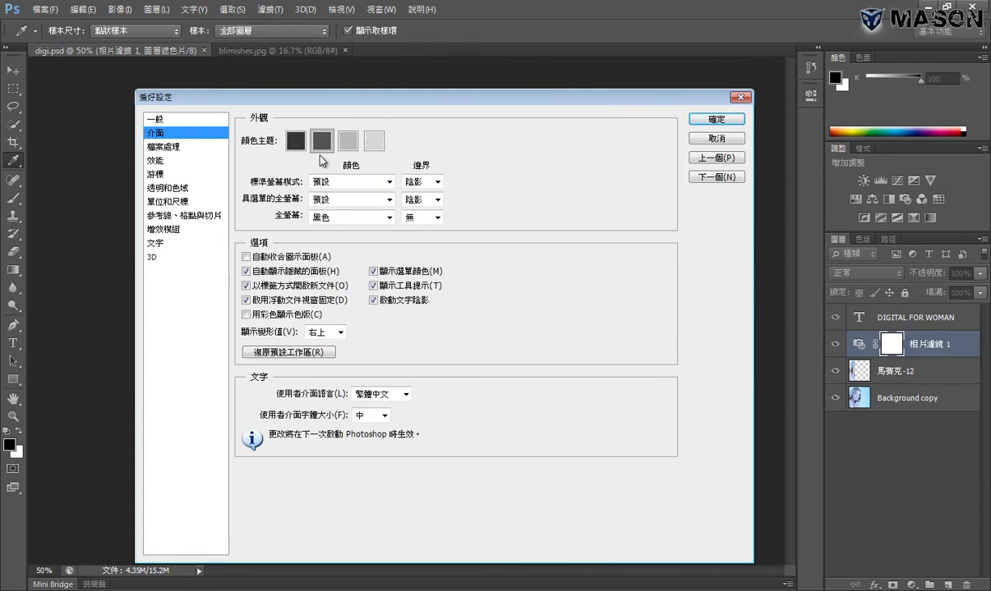
left_click(367, 139)
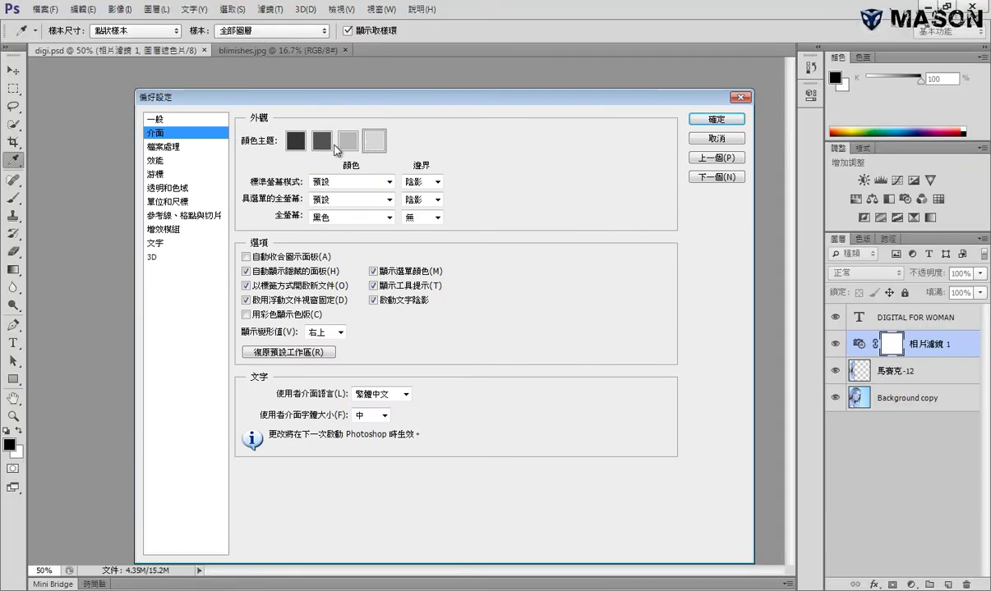
left_click(320, 143)
left_click(373, 146)
left_click(317, 142)
left_click(156, 161)
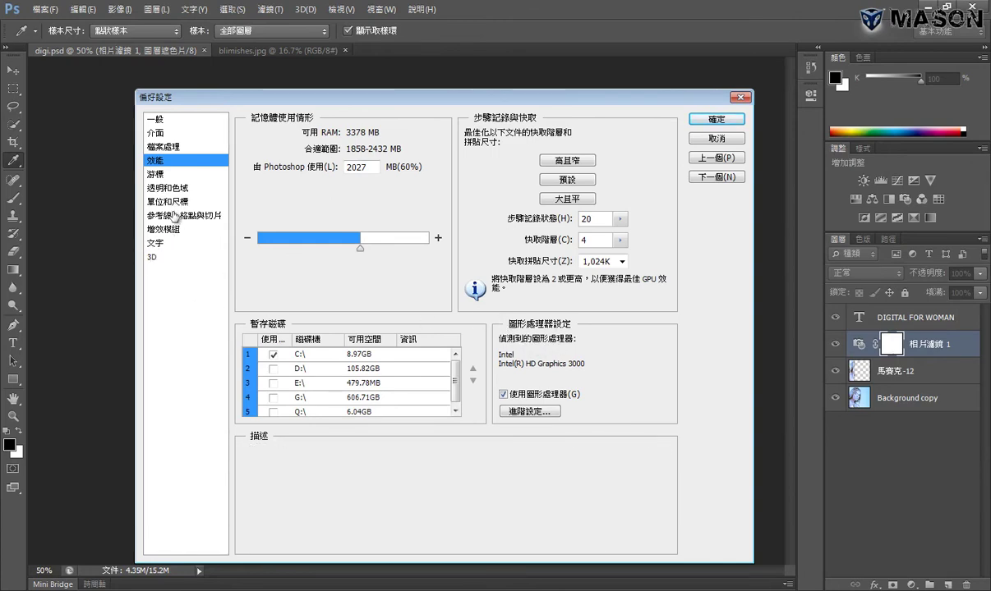
left_click(716, 119)
key("v")
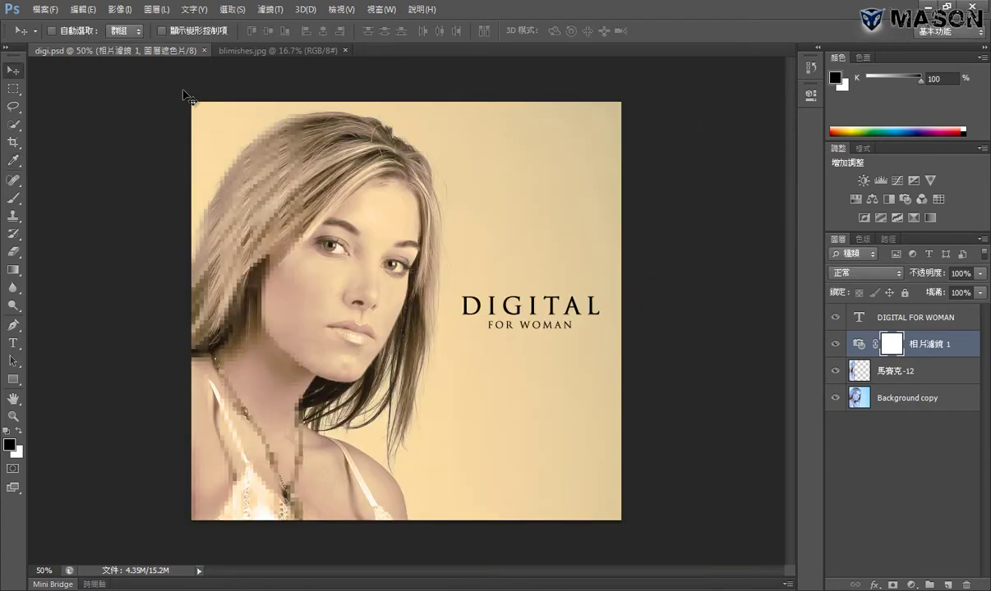
left_click(82, 10)
mouse_move(146, 526)
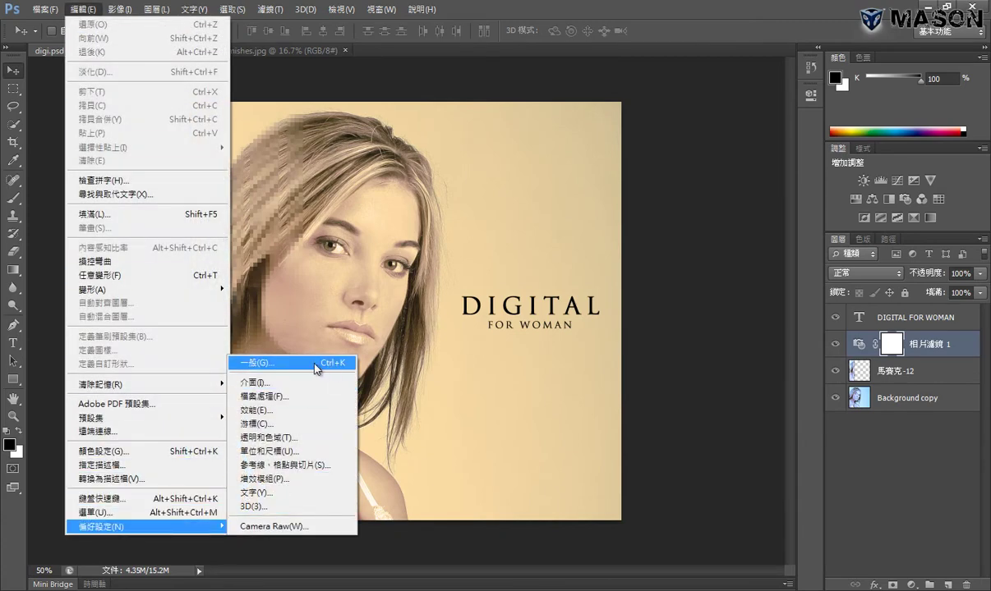
left_click(317, 368)
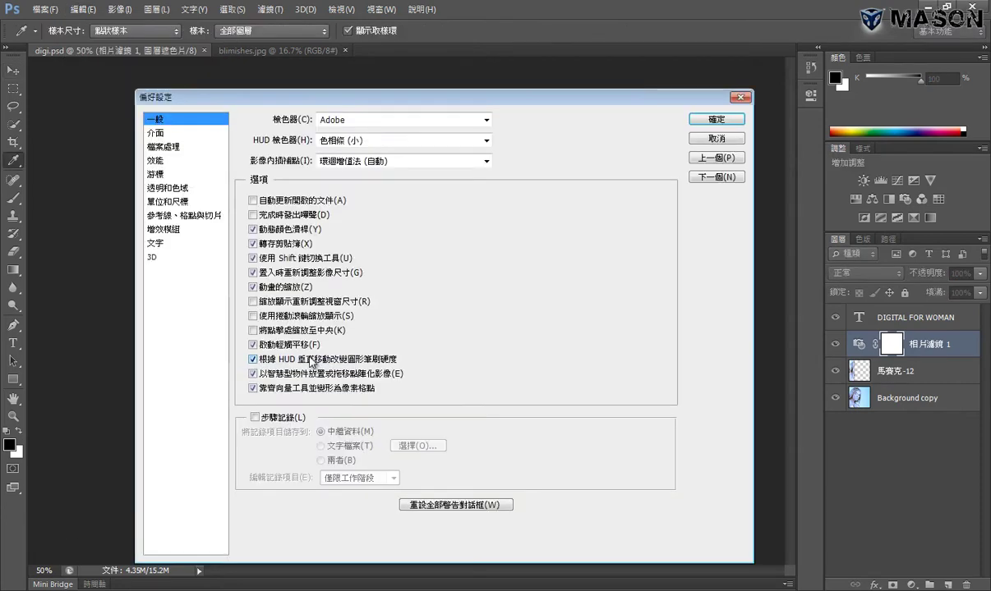
left_click(158, 133)
left_click(164, 146)
left_click(160, 160)
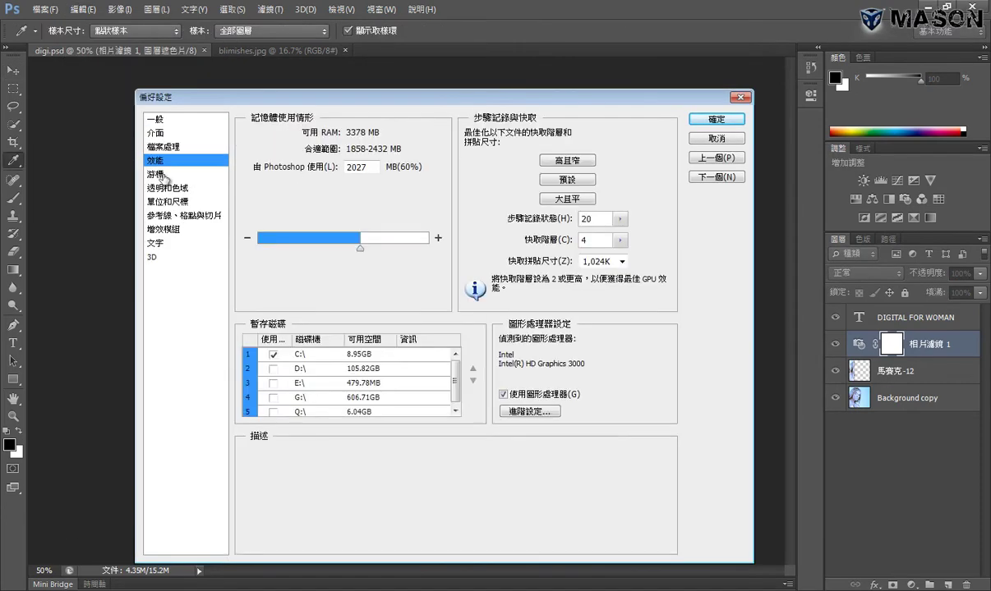
left_click(157, 174)
left_click(164, 189)
left_click(163, 205)
left_click(164, 215)
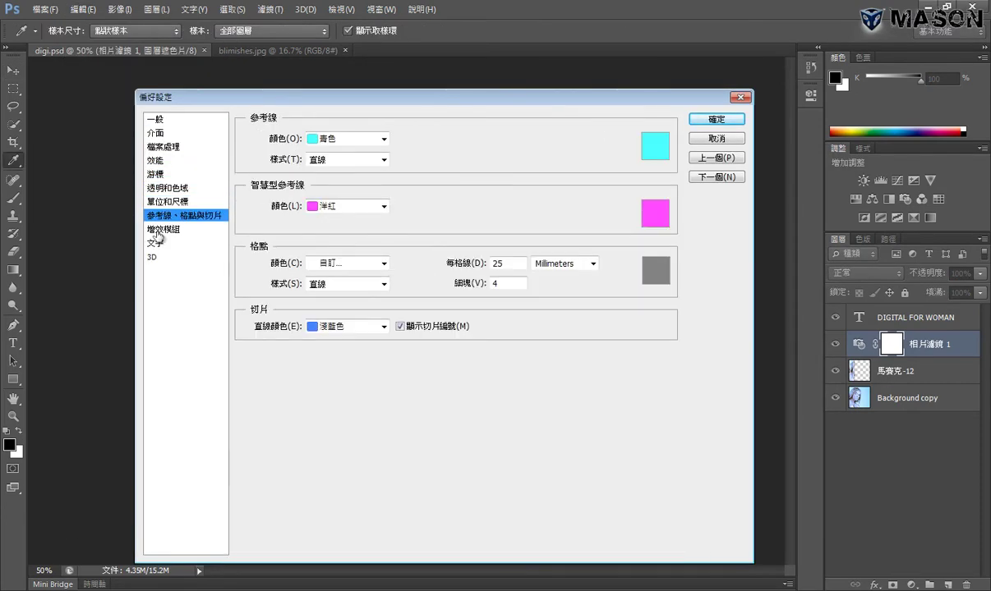
left_click(160, 229)
left_click(698, 139)
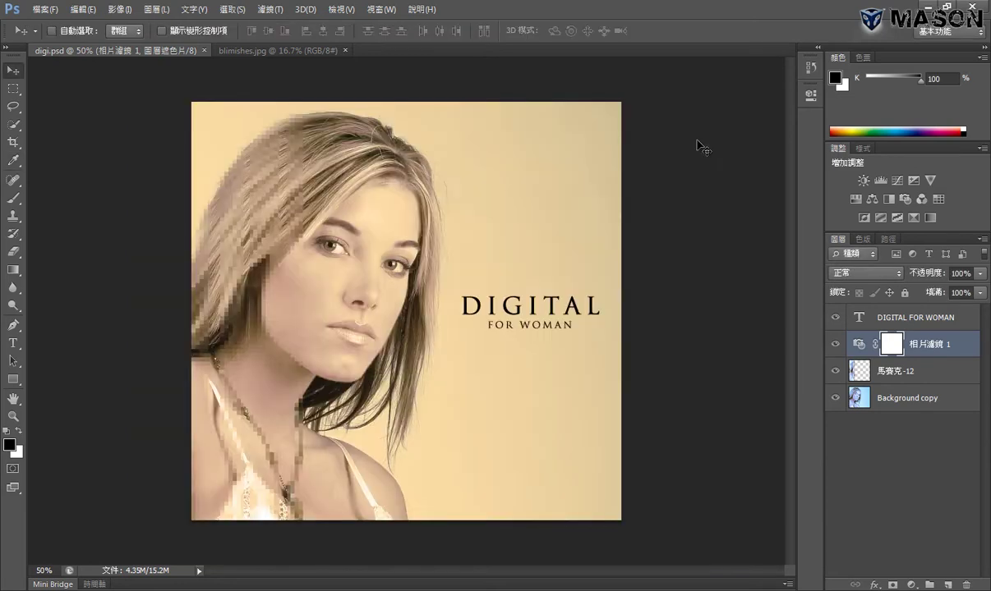
Step: Switch to blimishes.jpg and zoom in to 33% then 50% with the Zoom tool
key("ctrl+Tab")
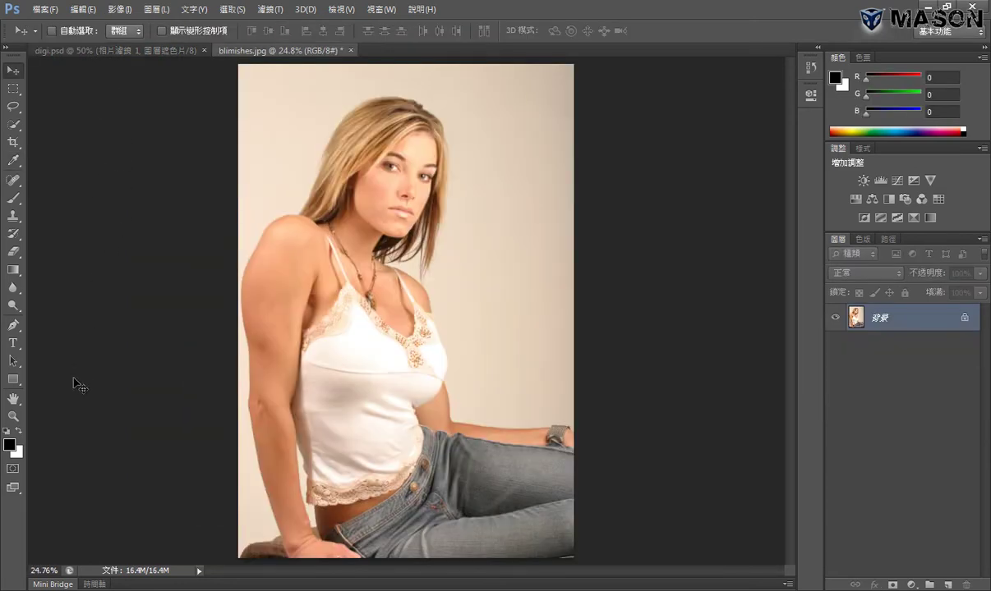
left_click(12, 418)
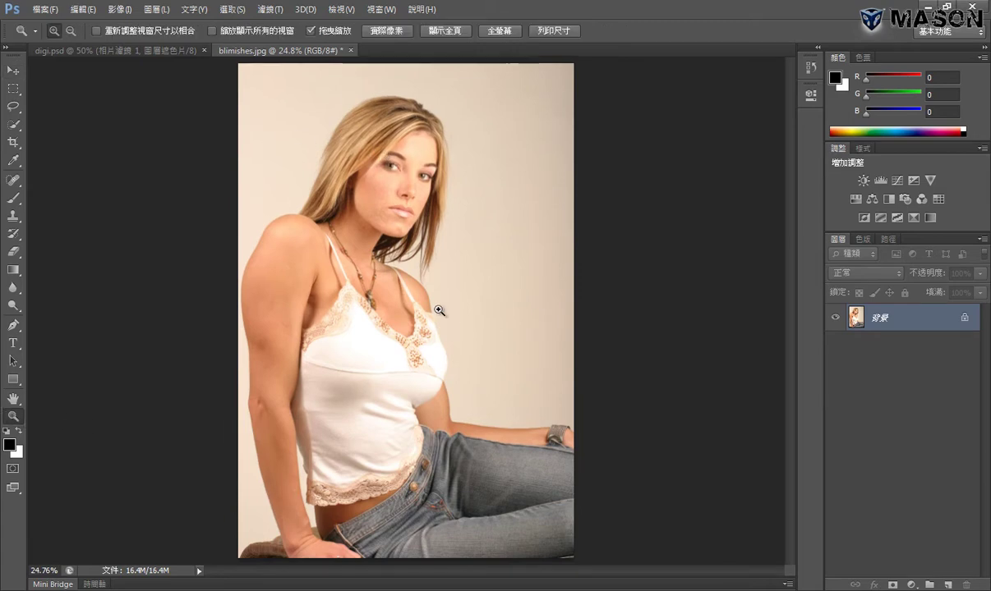
left_click(423, 281)
left_click(428, 283)
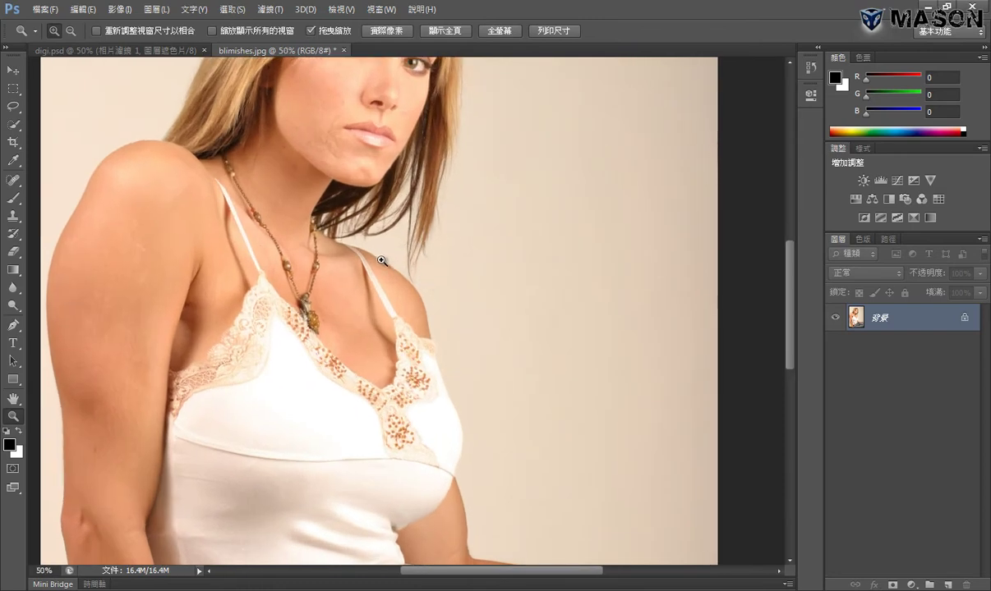
left_click(12, 71)
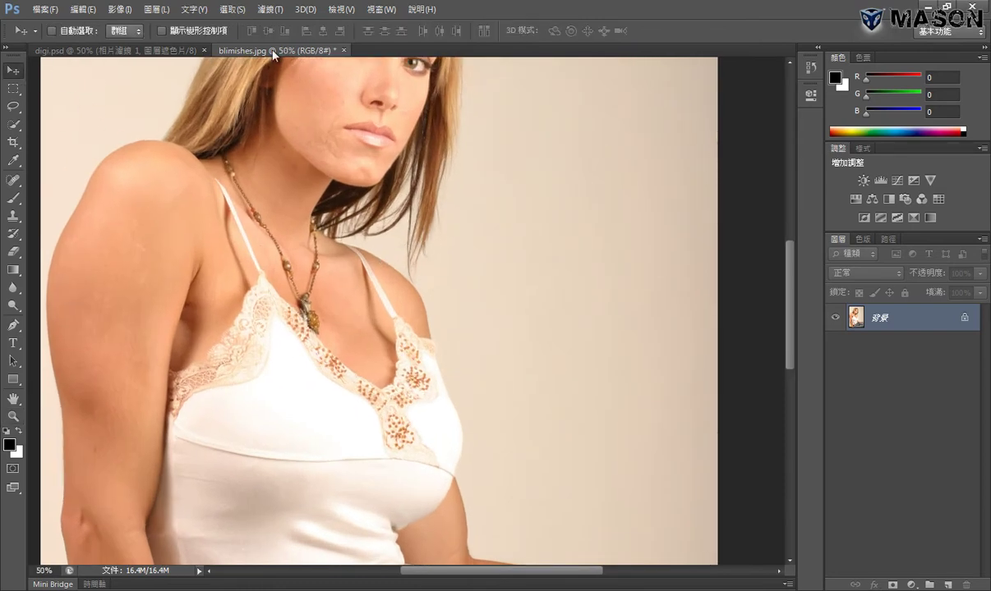
Step: Step the blimishes.jpg view out and in with Ctrl+minus and Ctrl+plus toward 700%
left_click(340, 9)
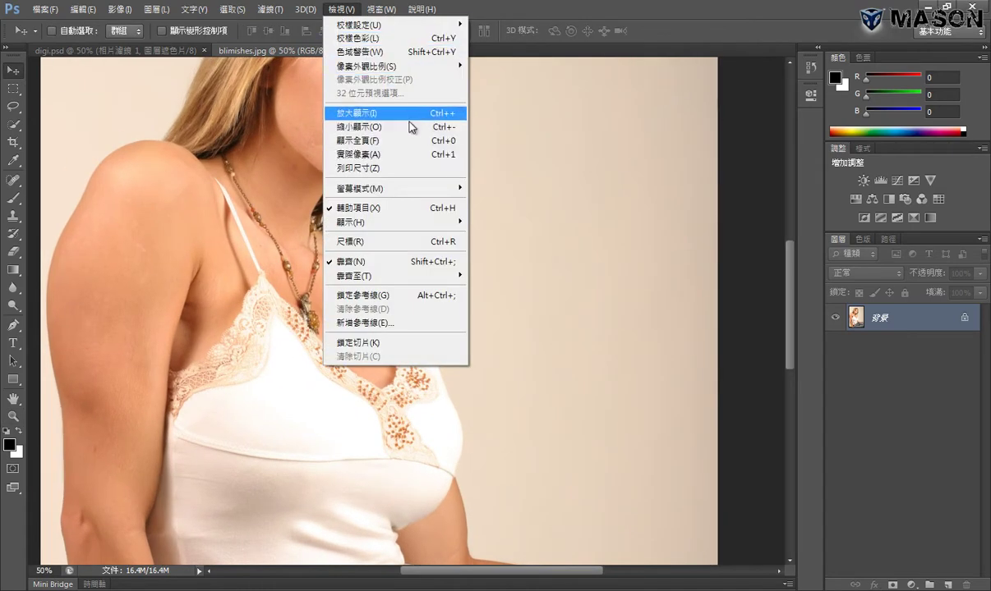
left_click(538, 6)
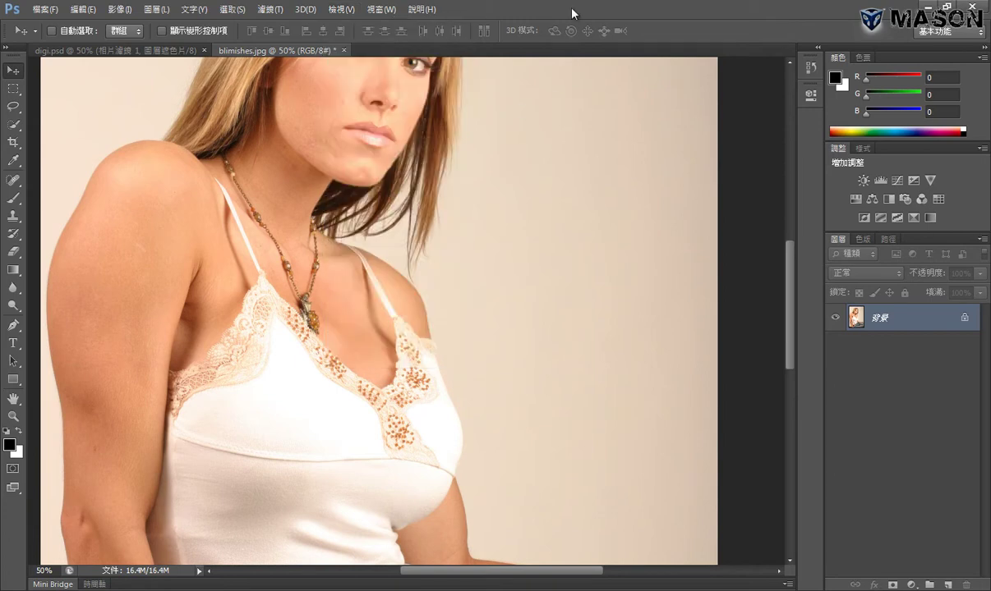
key("ctrl+minus")
key("ctrl+plus")
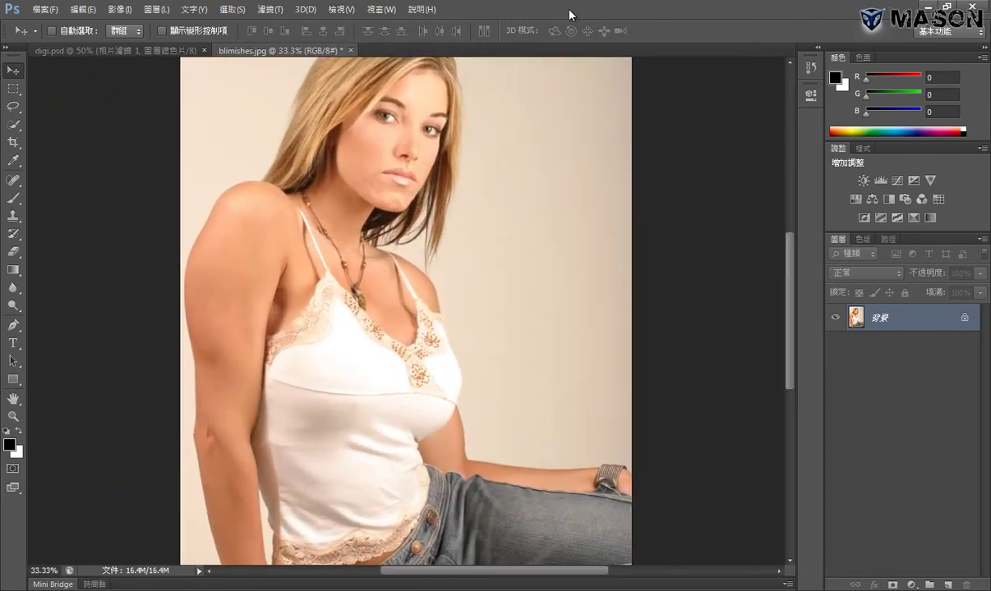
key("ctrl+minus")
key("ctrl+minus")
key("ctrl+minus")
key("ctrl+minus")
key("ctrl+minus")
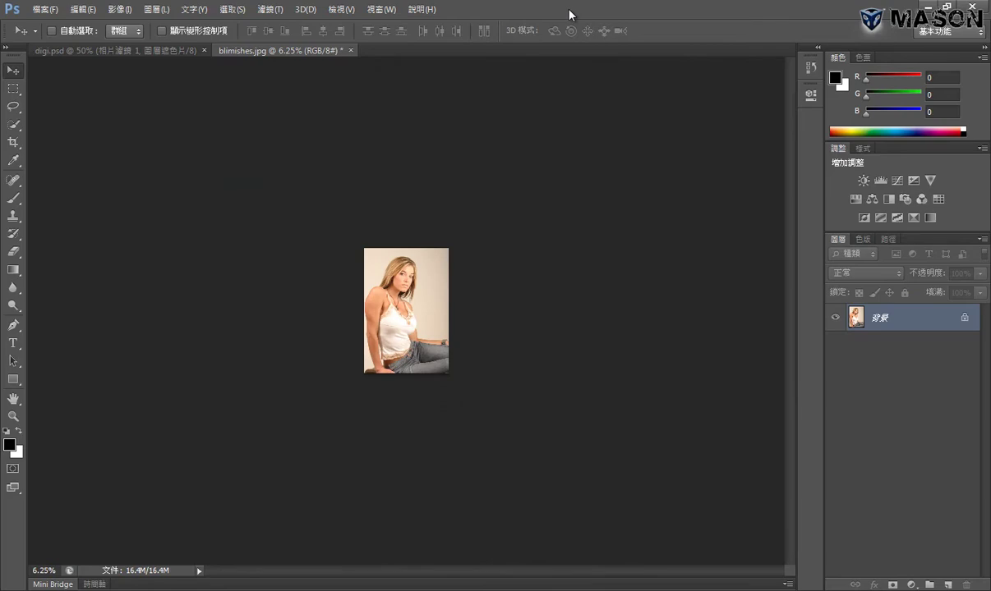
key("ctrl+plus")
key("ctrl+plus")
key("ctrl+plus")
key("ctrl+plus")
key("ctrl+plus")
key("ctrl+plus")
key("ctrl+plus")
key("ctrl+plus")
key("ctrl+plus")
key("ctrl+plus")
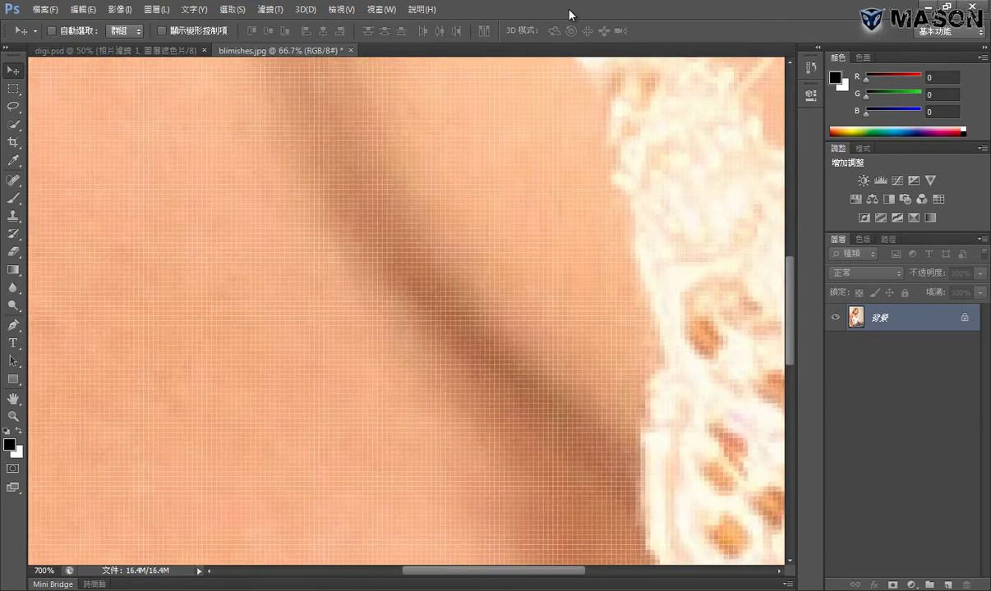
key("ctrl+plus")
key("ctrl+plus")
key("ctrl+plus")
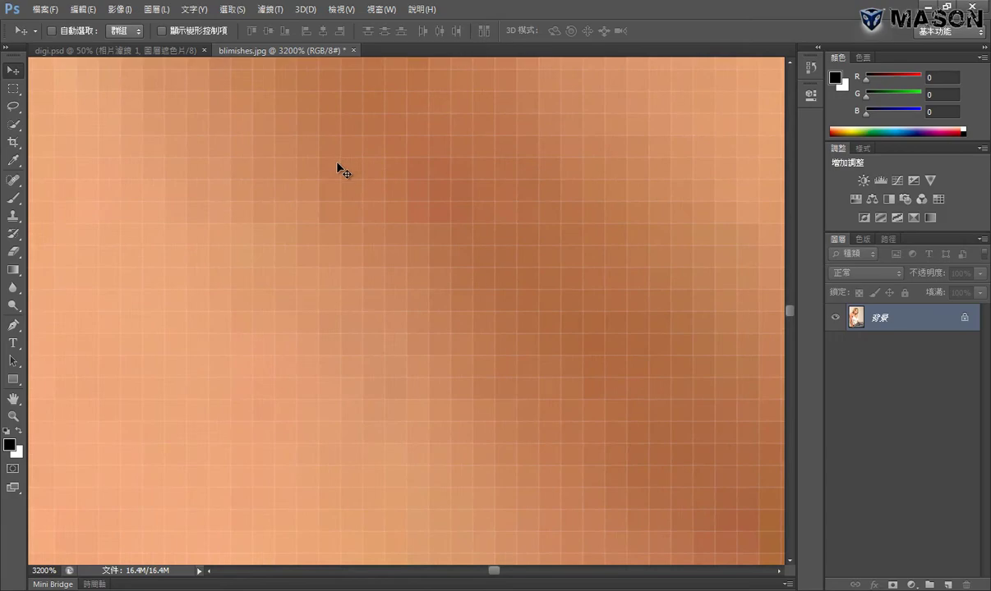
Step: Alt+scroll the mouse wheel down to zoom the photo far out
scroll(344, 171, "down", 4)
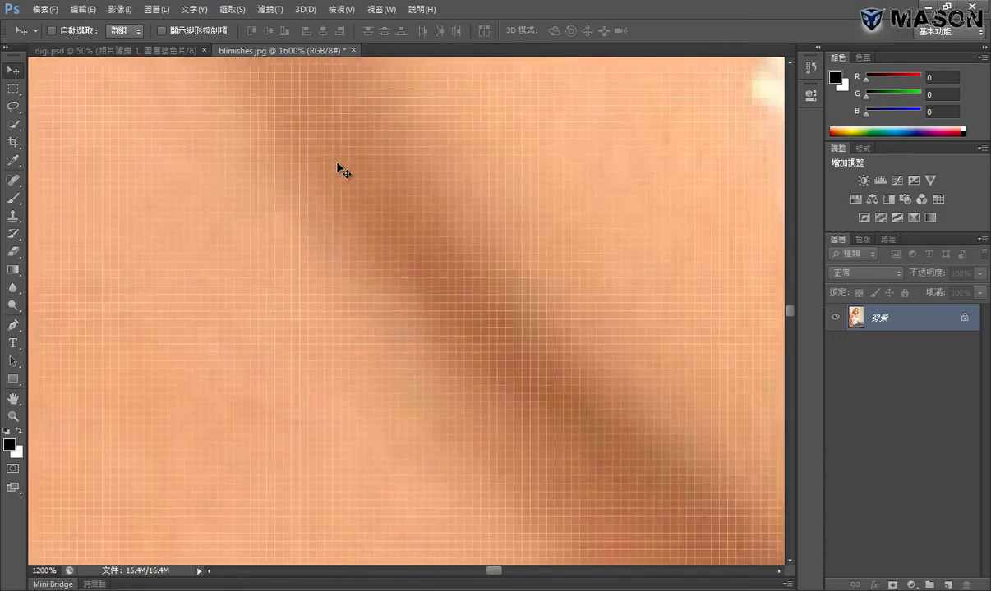
scroll(343, 172, "down", 4)
scroll(344, 172, "down", 4)
scroll(344, 171, "down", 3)
scroll(344, 172, "down", 4)
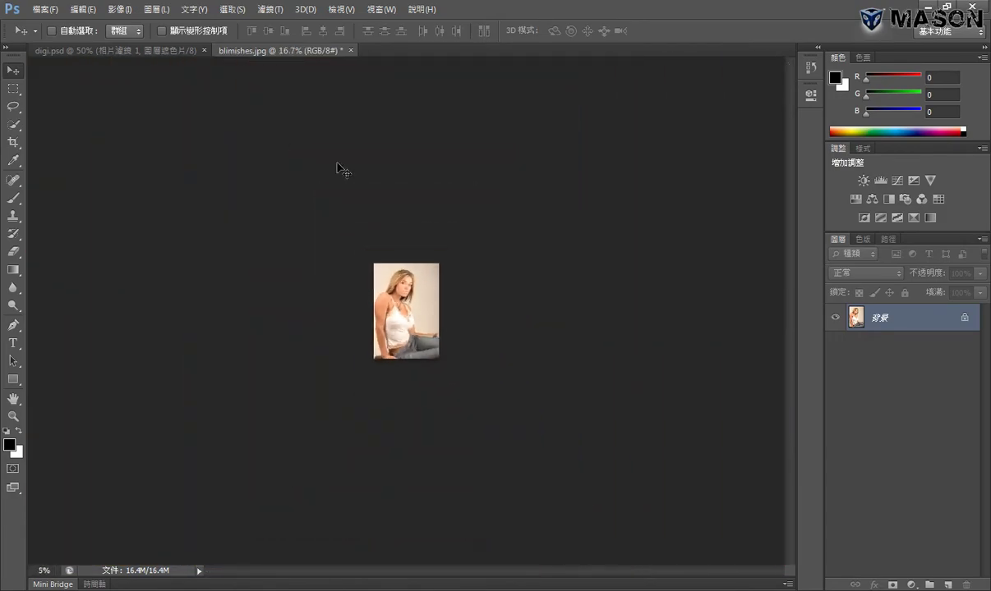
scroll(344, 172, "down", 4)
scroll(343, 172, "down", 3)
scroll(344, 171, "down", 2)
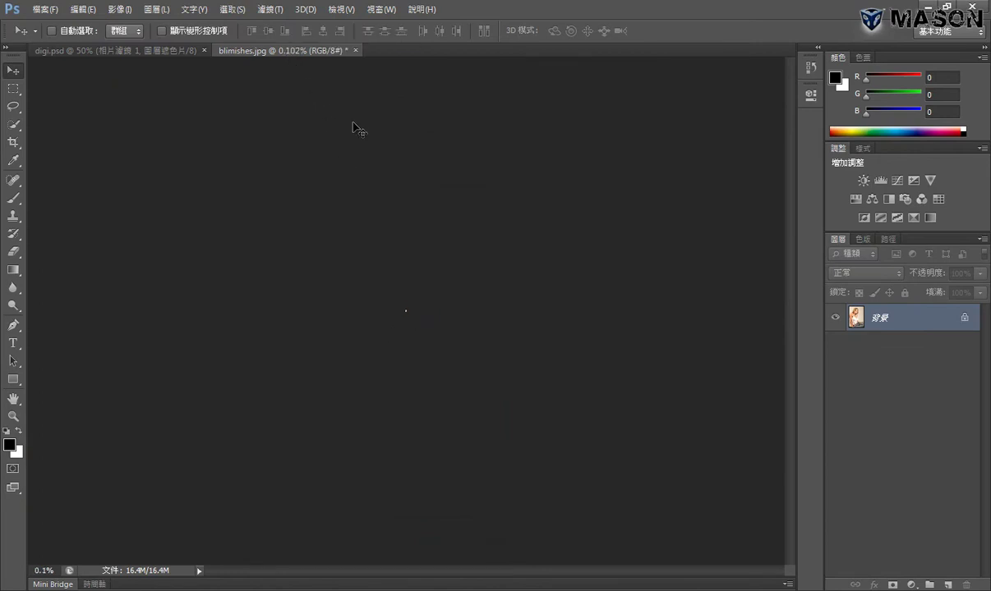
Step: Fit blimishes.jpg on screen via View > Fit on Screen, then Alt+scroll in and out around the face
left_click(340, 10)
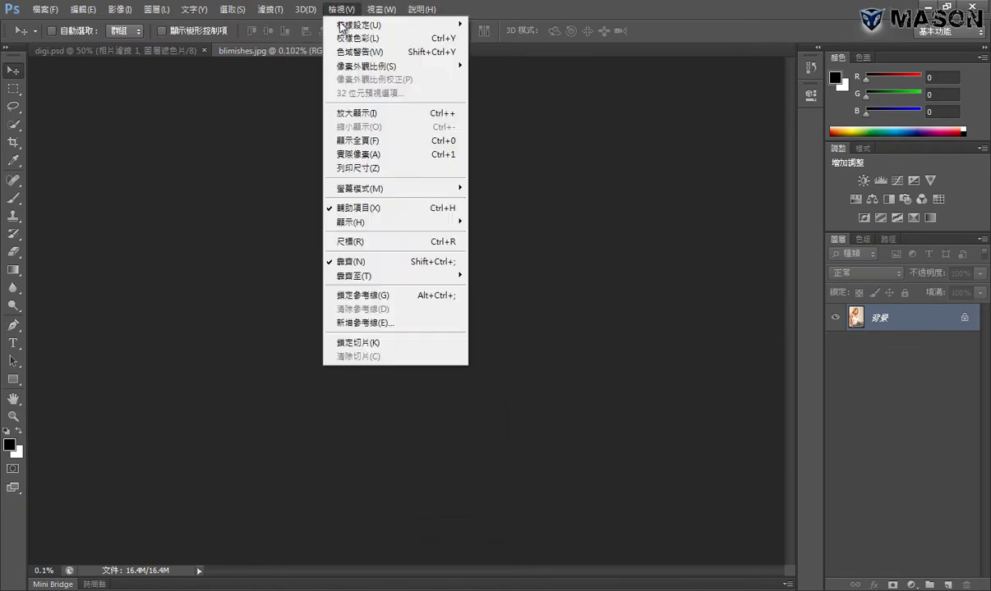
left_click(413, 148)
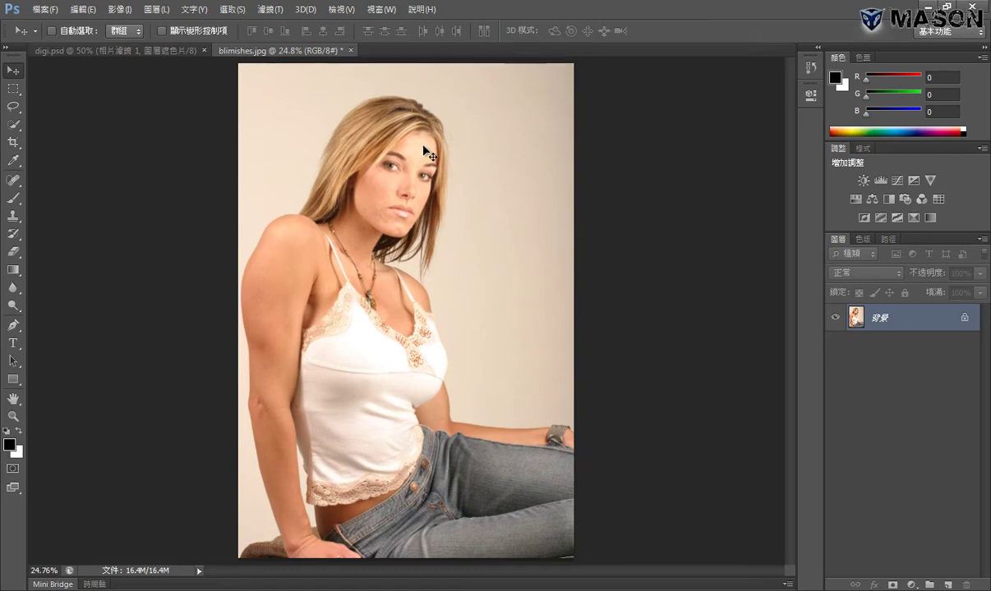
scroll(415, 148, "up", 1)
scroll(417, 149, "up", 1)
scroll(423, 151, "down", 2)
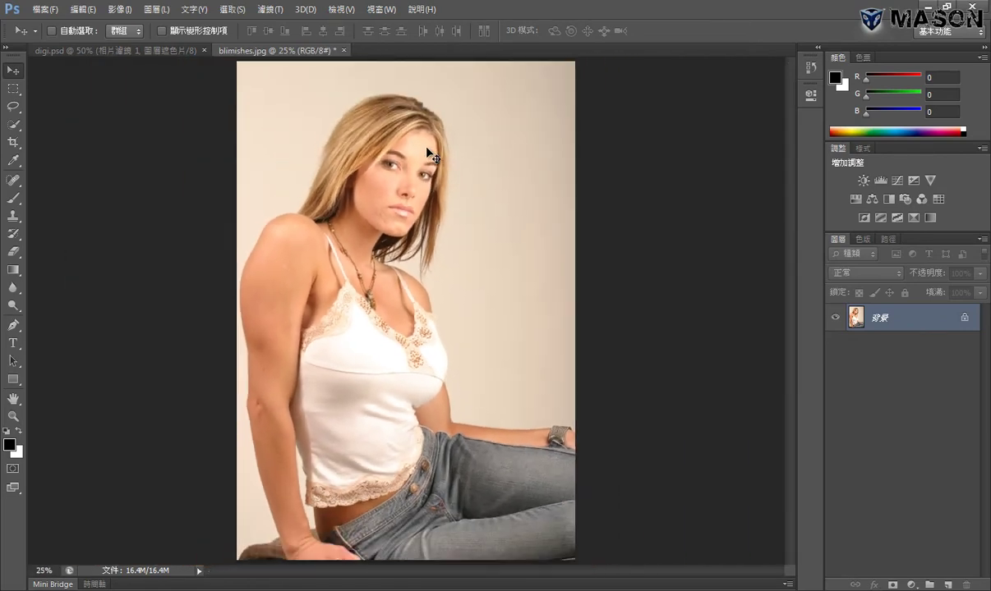
scroll(427, 152, "up", 1)
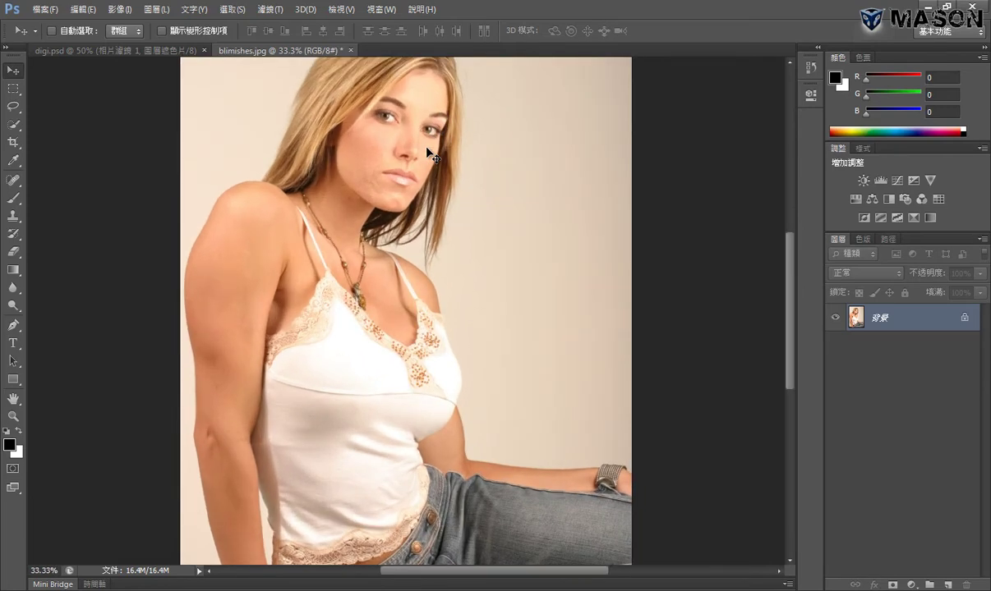
scroll(427, 152, "up", 1)
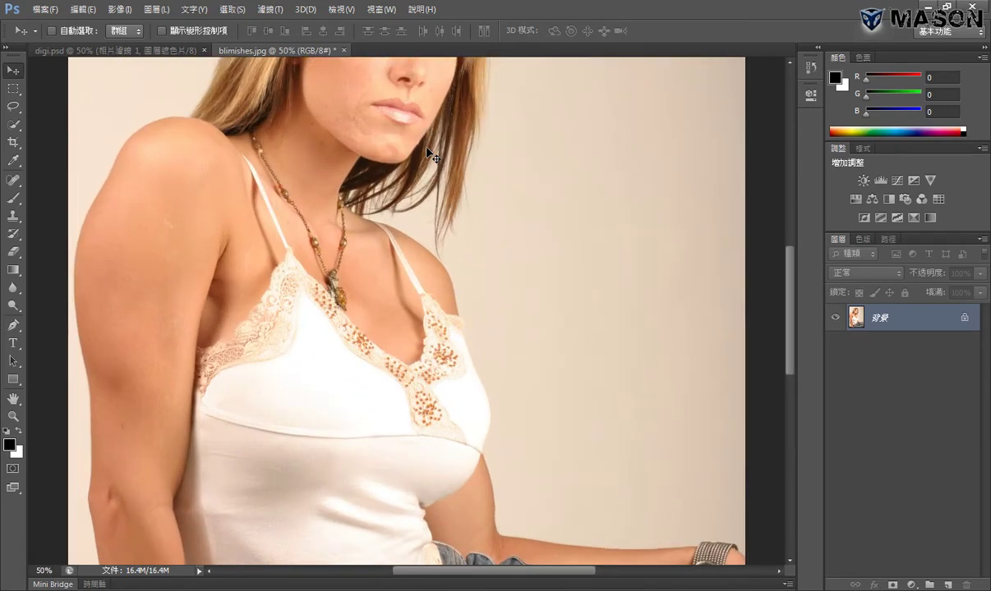
scroll(427, 152, "down", 1)
scroll(427, 152, "up", 1)
scroll(427, 152, "down", 1)
scroll(427, 152, "up", 1)
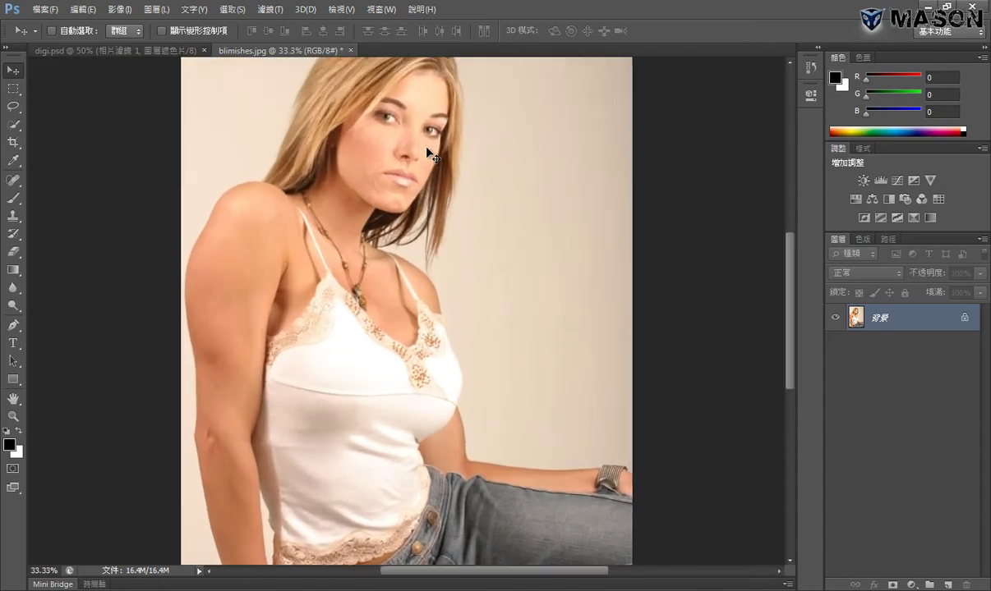
scroll(427, 152, "up", 1)
scroll(427, 152, "down", 1)
Step: Zoom to 66.7% and pan with the Hand tool to the shoulder, necklace and chin
key("ctrl+plus")
key("ctrl+plus")
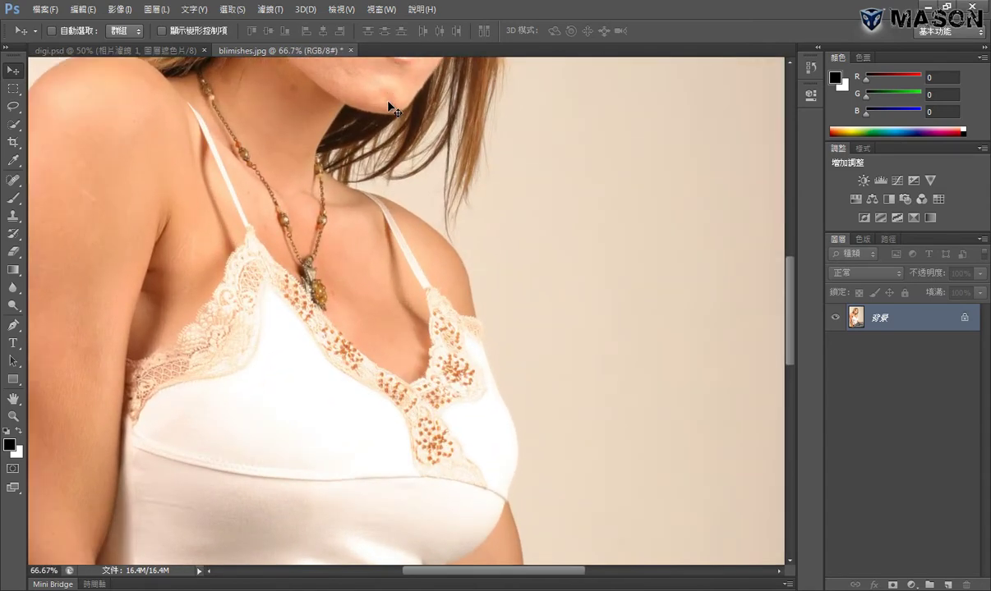
key("ctrl+plus")
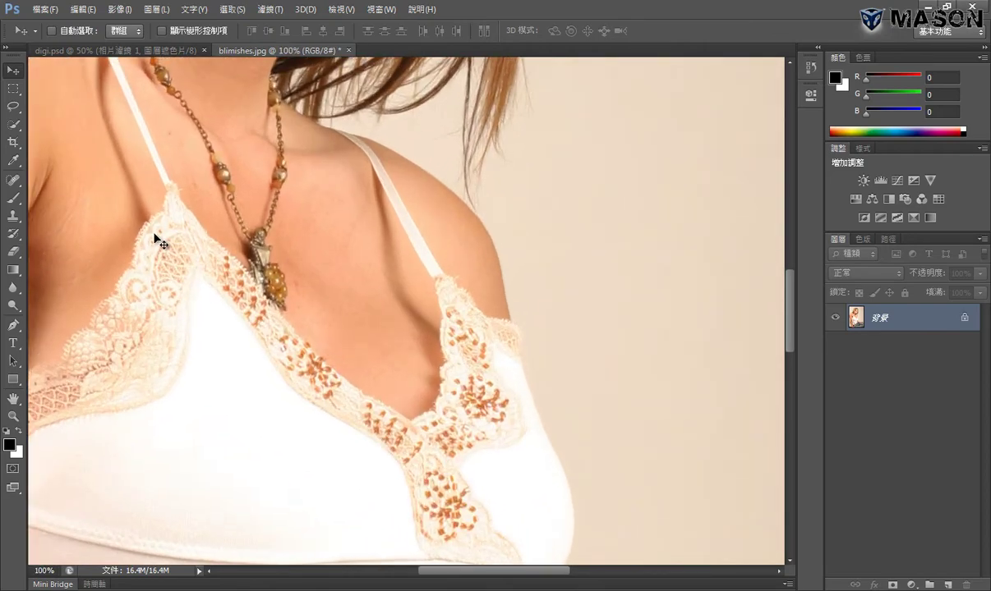
left_click_drag(462, 577, 378, 577)
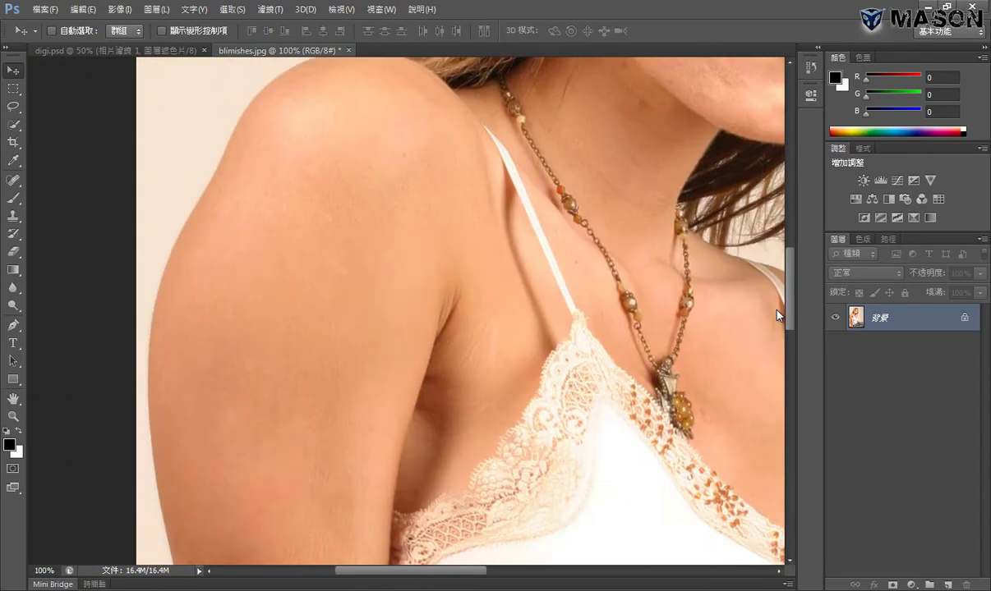
left_click_drag(794, 297, 791, 342)
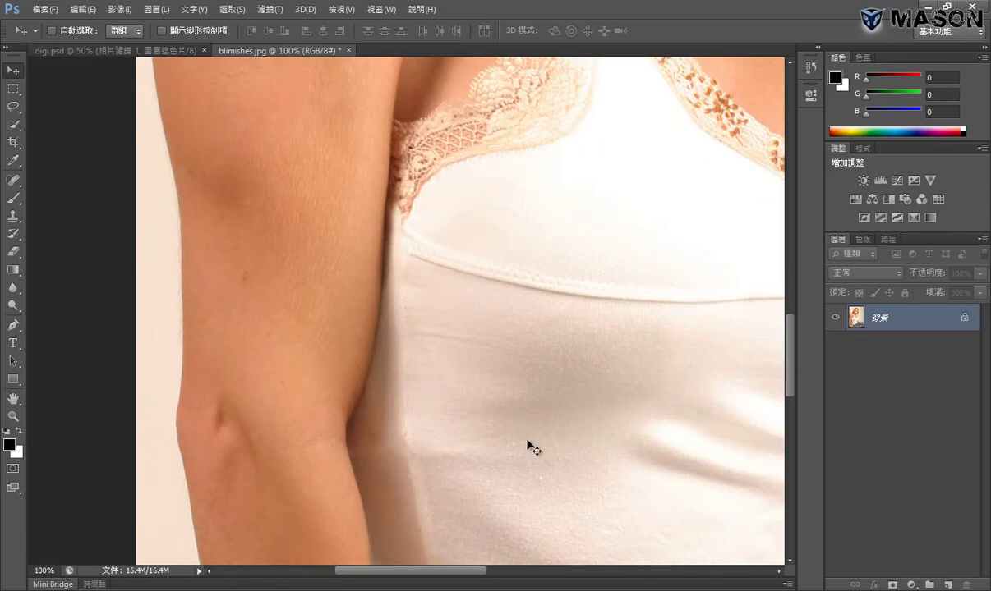
left_click(20, 402)
mouse_move(389, 298)
left_mouse_down()
mouse_move(249, 416)
mouse_move(204, 177)
mouse_move(170, 188)
mouse_move(230, 227)
mouse_move(565, 387)
mouse_move(321, 245)
mouse_move(577, 414)
left_mouse_up()
mouse_move(315, 166)
left_mouse_down()
mouse_move(347, 198)
mouse_move(398, 314)
left_mouse_up()
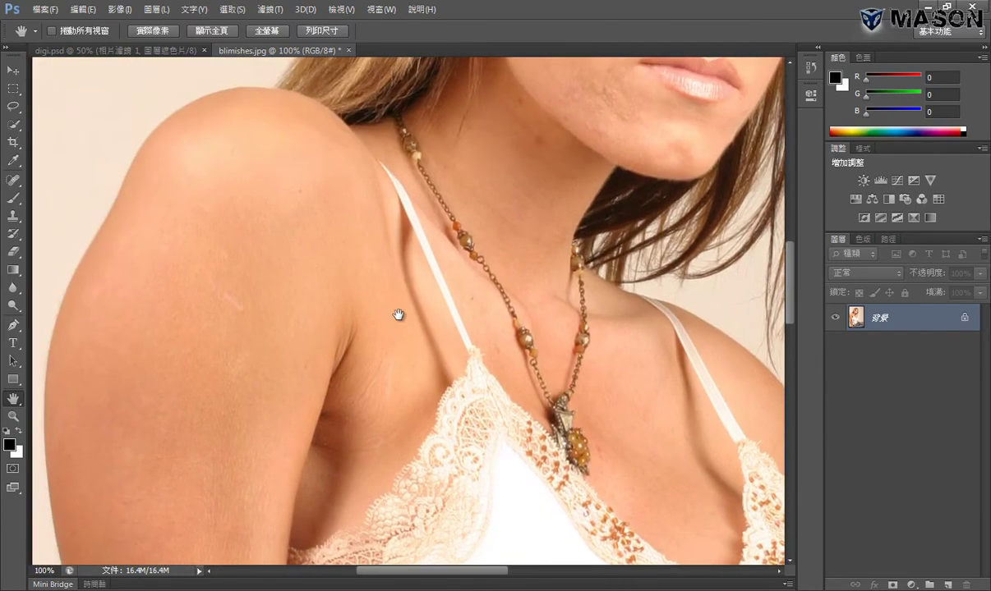
left_click(14, 70)
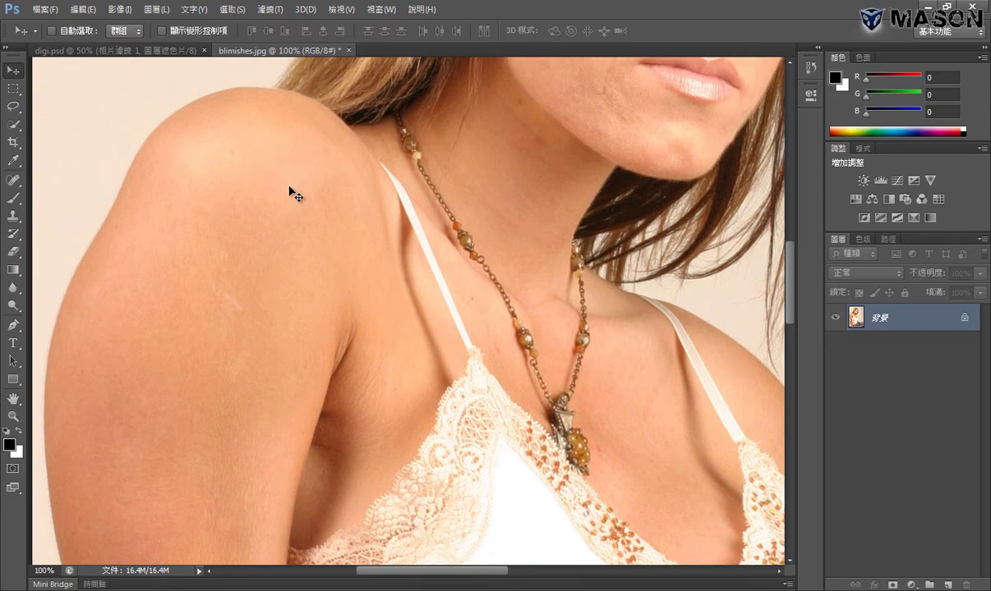
Step: Hold Space and pan to centre the model's face and hair in view
key("space")
mouse_move(293, 195)
left_mouse_down()
mouse_move(413, 335)
mouse_move(223, 289)
left_mouse_up()
mouse_move(197, 249)
left_mouse_down()
mouse_move(250, 227)
mouse_move(355, 232)
mouse_move(348, 296)
mouse_move(333, 283)
mouse_move(495, 224)
left_mouse_up()
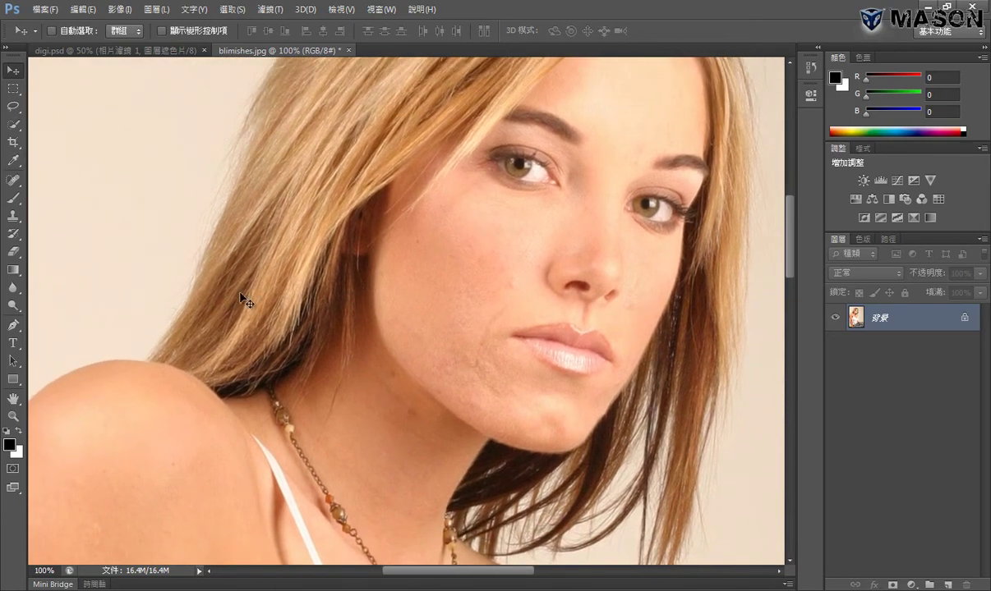
mouse_move(243, 299)
left_mouse_down()
mouse_move(205, 287)
mouse_move(276, 317)
mouse_move(389, 298)
mouse_move(303, 433)
mouse_move(293, 290)
mouse_move(348, 265)
mouse_move(419, 294)
mouse_move(392, 309)
mouse_move(314, 278)
mouse_move(294, 347)
mouse_move(354, 336)
mouse_move(261, 322)
mouse_move(316, 475)
mouse_move(341, 427)
mouse_move(354, 327)
left_mouse_up()
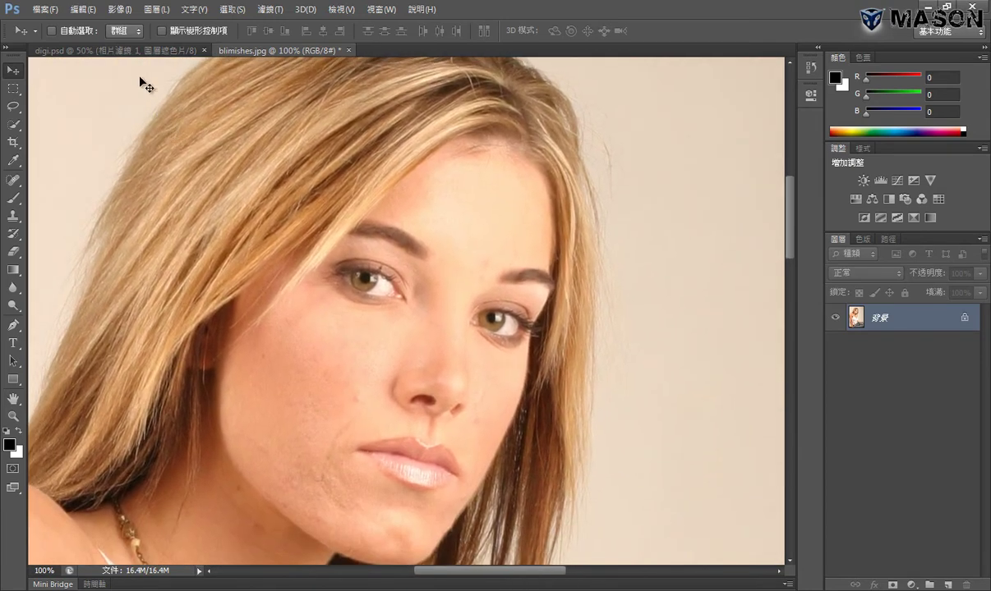
left_click(81, 9)
mouse_move(131, 527)
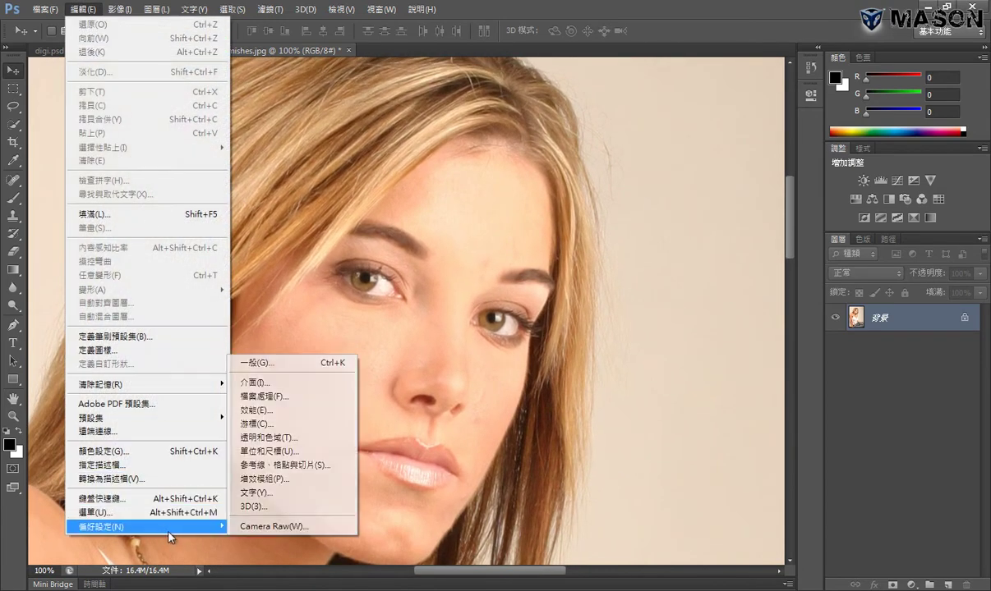
left_click(283, 410)
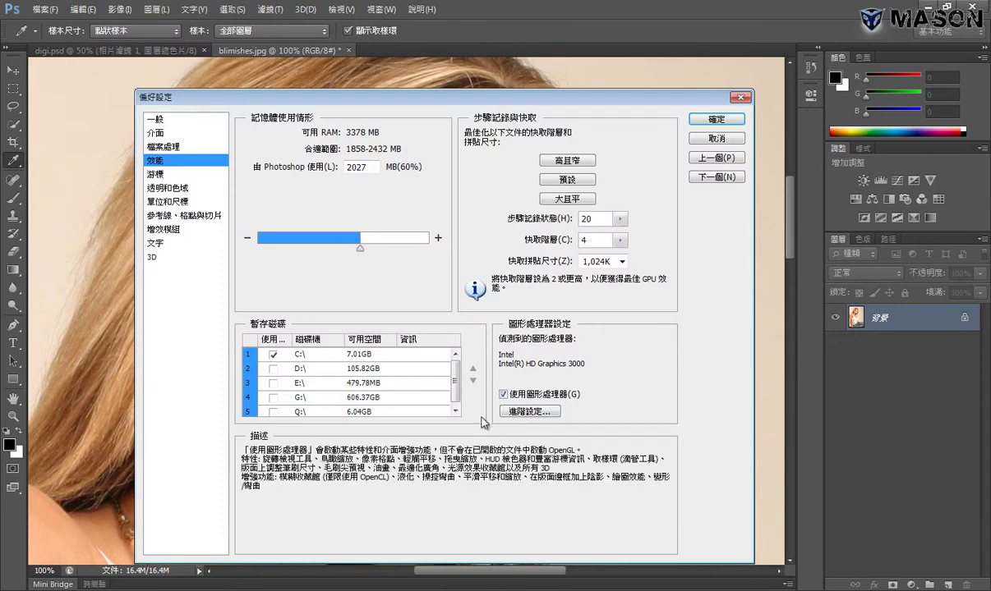
left_click(704, 138)
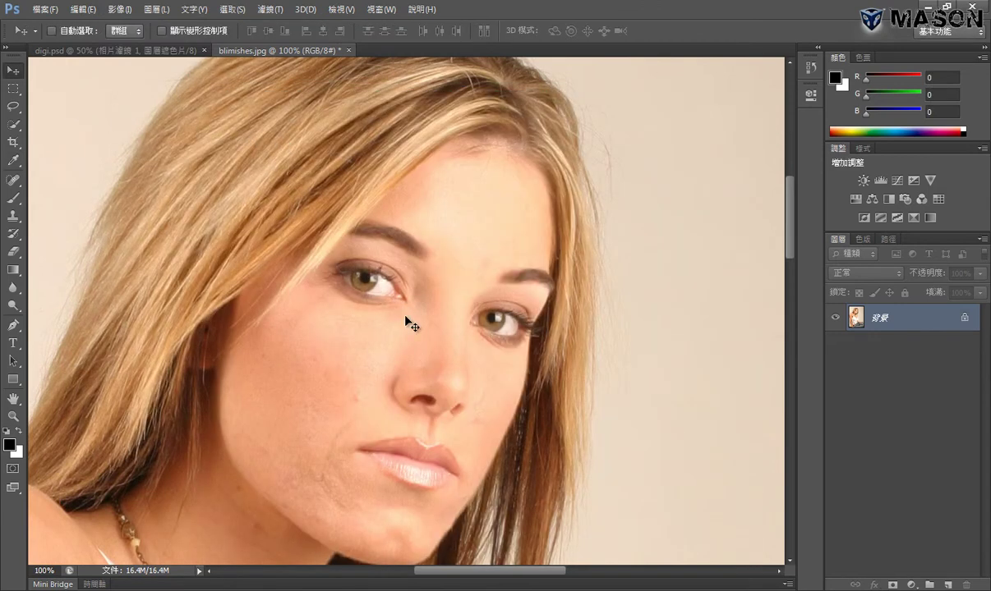
Step: Pan the face left, zoom to 3200% on the skin pixels, then fit with Ctrl+0
mouse_move(404, 316)
left_mouse_down()
mouse_move(625, 310)
mouse_move(131, 310)
mouse_move(117, 399)
mouse_move(612, 66)
mouse_move(602, 205)
mouse_move(205, 218)
mouse_move(112, 274)
mouse_move(687, 71)
mouse_move(587, 155)
mouse_move(448, 458)
left_mouse_up()
left_click_drag(559, 115, 443, 360)
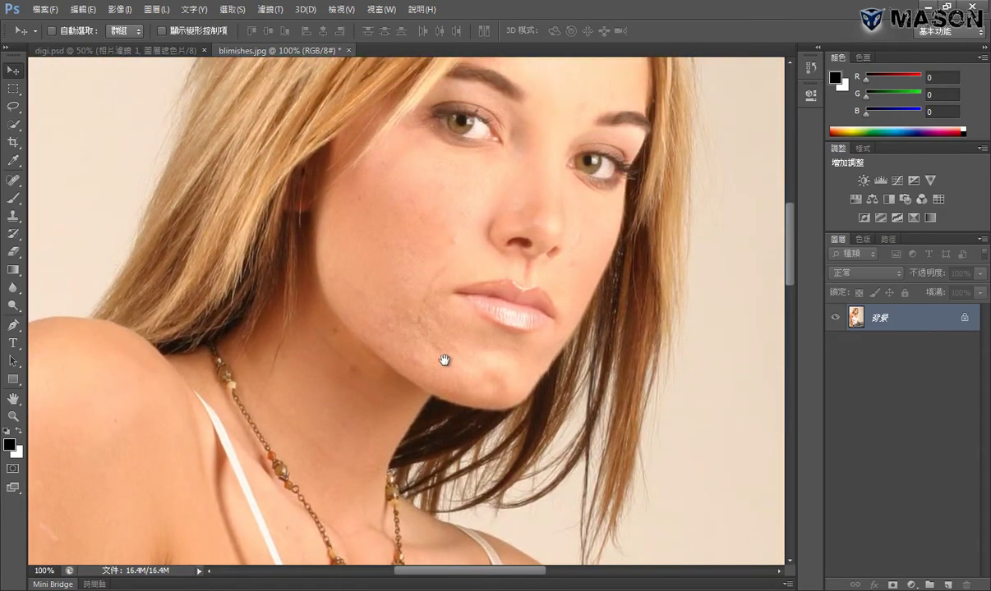
left_click_drag(416, 276, 442, 327)
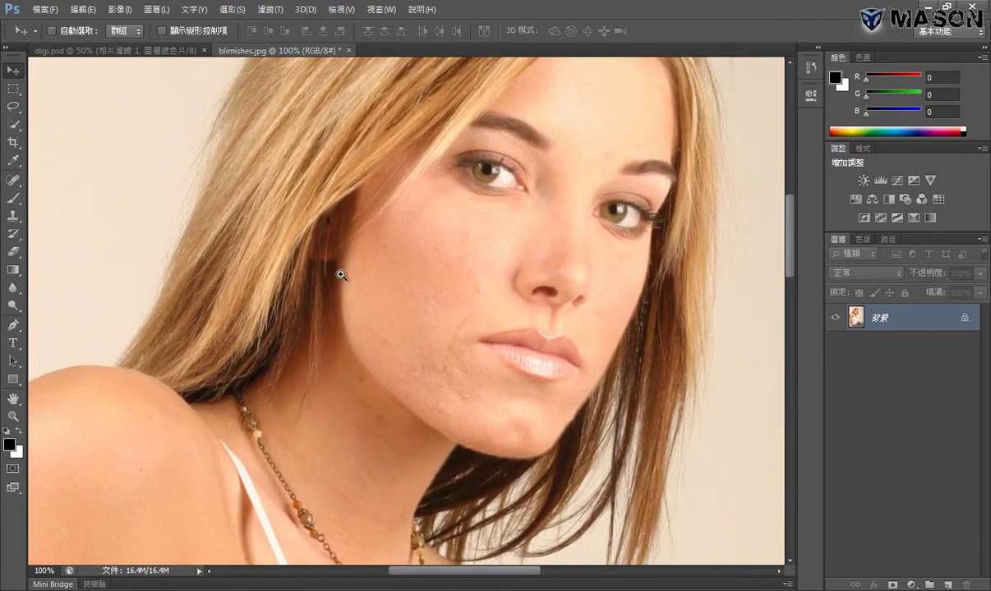
left_click_drag(342, 269, 562, 287)
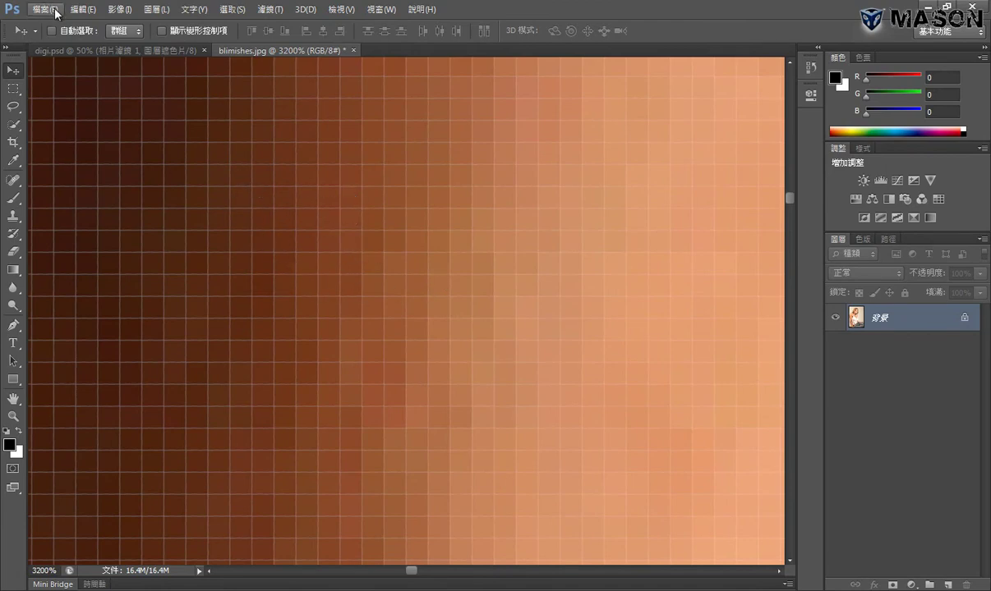
key("ctrl+0")
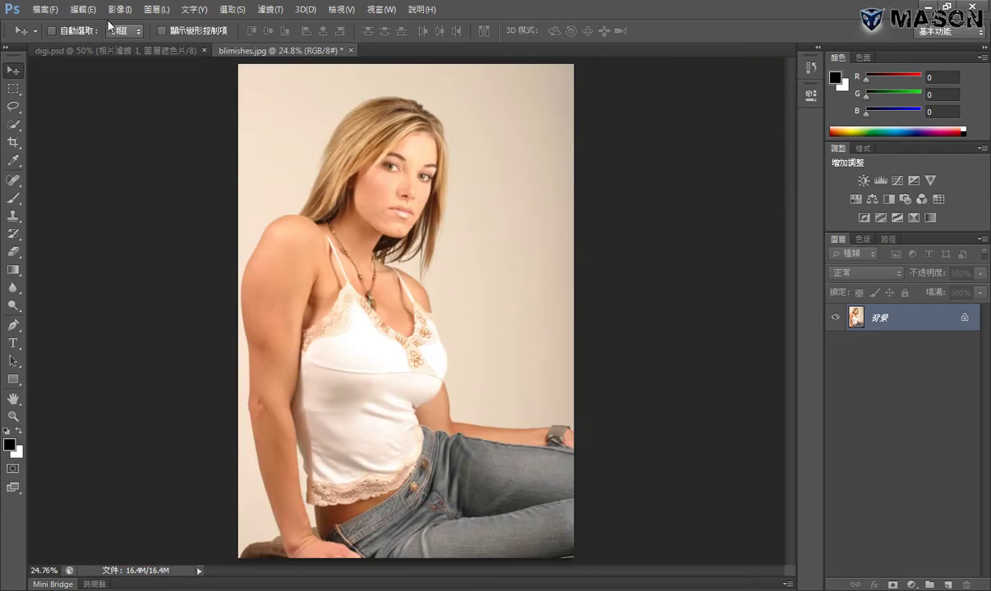
Step: Switch to the Rotate View tool and tilt the canvas to about 33°, then nearly upside down
left_click_drag(13, 398, 47, 403)
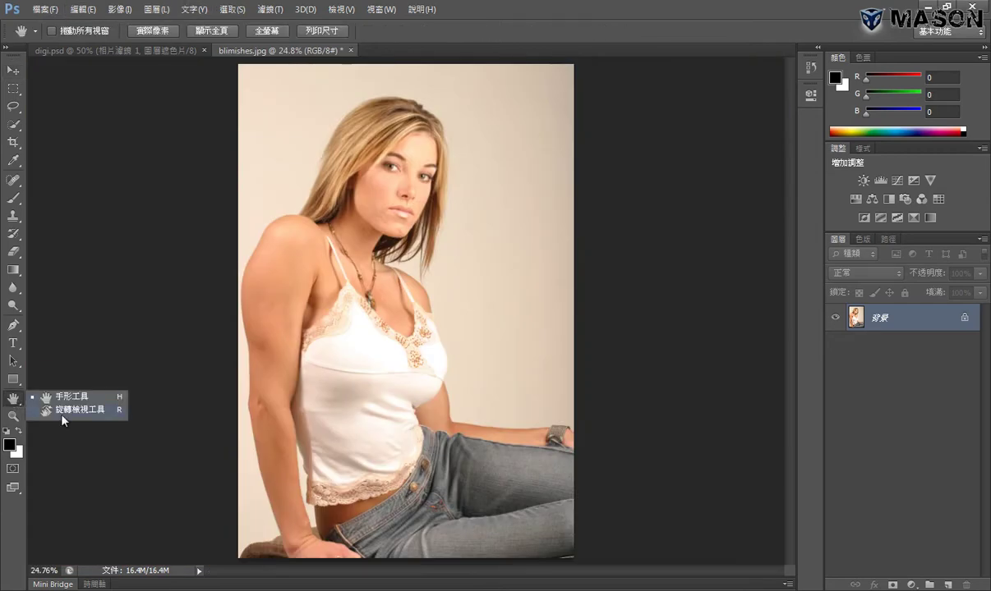
left_click(61, 411)
mouse_move(358, 263)
left_mouse_down()
mouse_move(302, 243)
mouse_move(279, 357)
mouse_move(363, 252)
left_mouse_up()
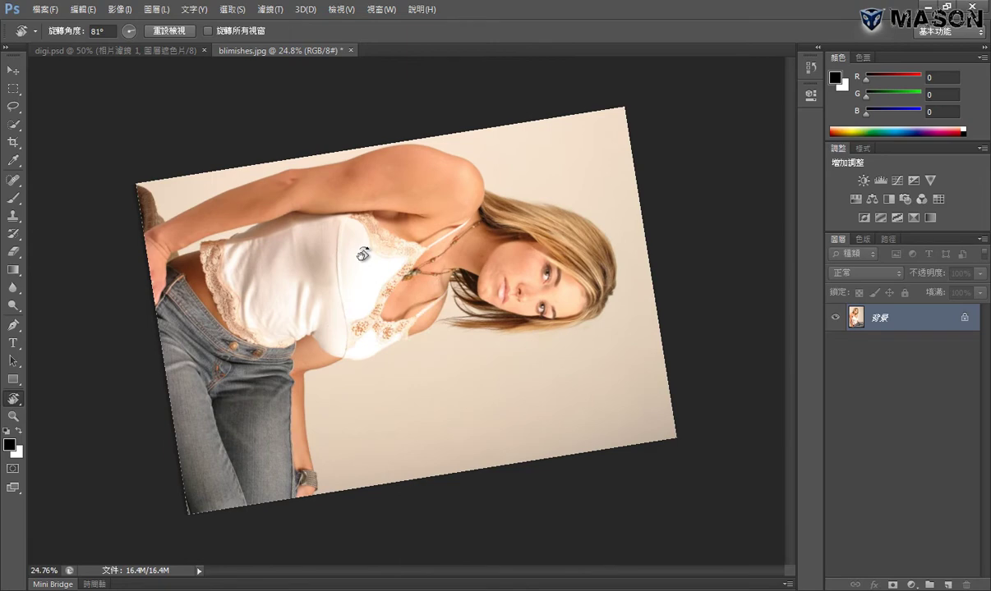
left_click_drag(260, 245, 314, 297)
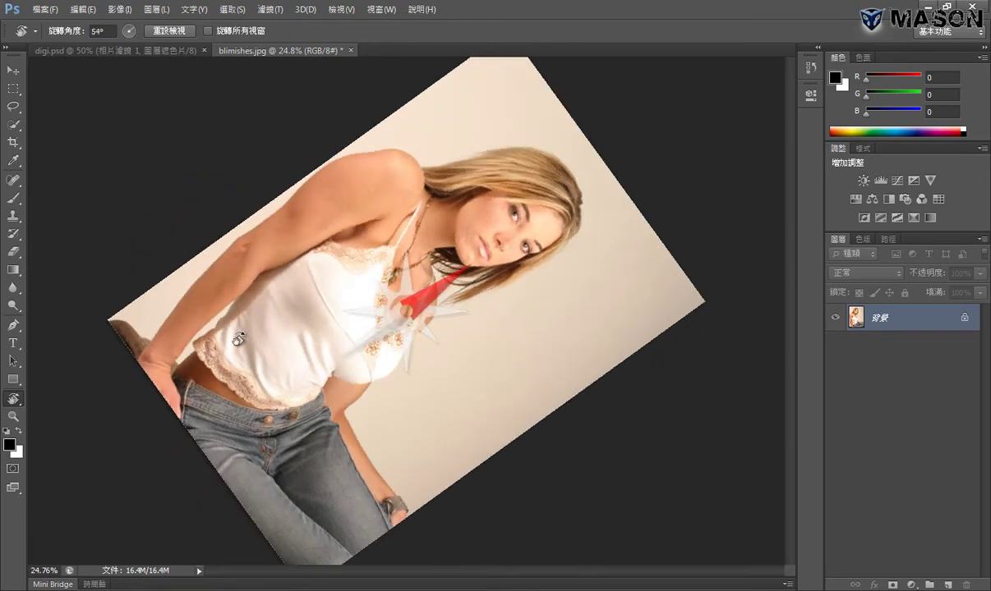
scroll(342, 330, "up", 2)
scroll(409, 303, "up", 2)
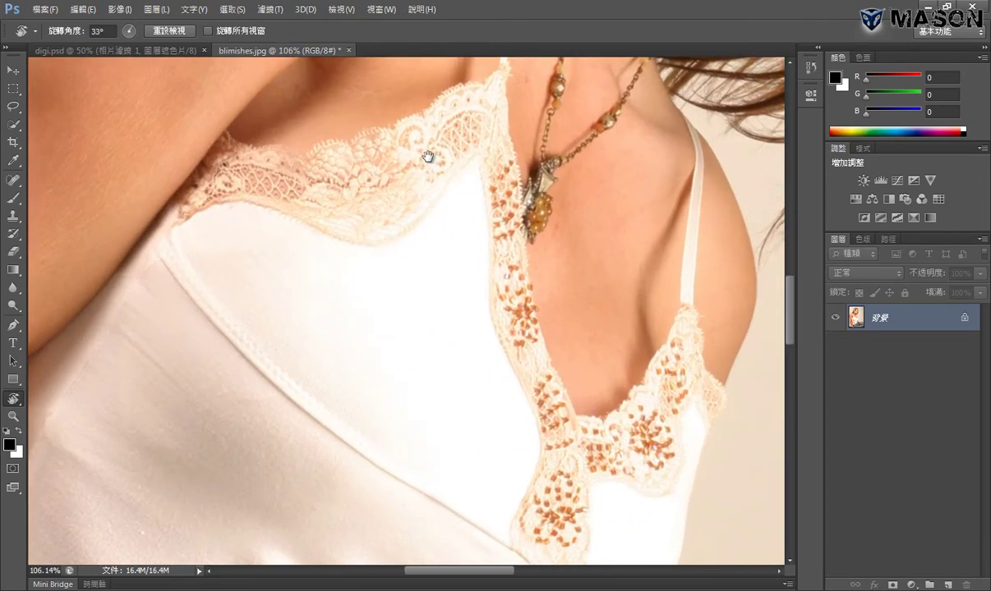
scroll(431, 158, "up", 1)
mouse_move(317, 214)
left_mouse_down()
mouse_move(127, 454)
mouse_move(140, 451)
mouse_move(159, 161)
left_mouse_up()
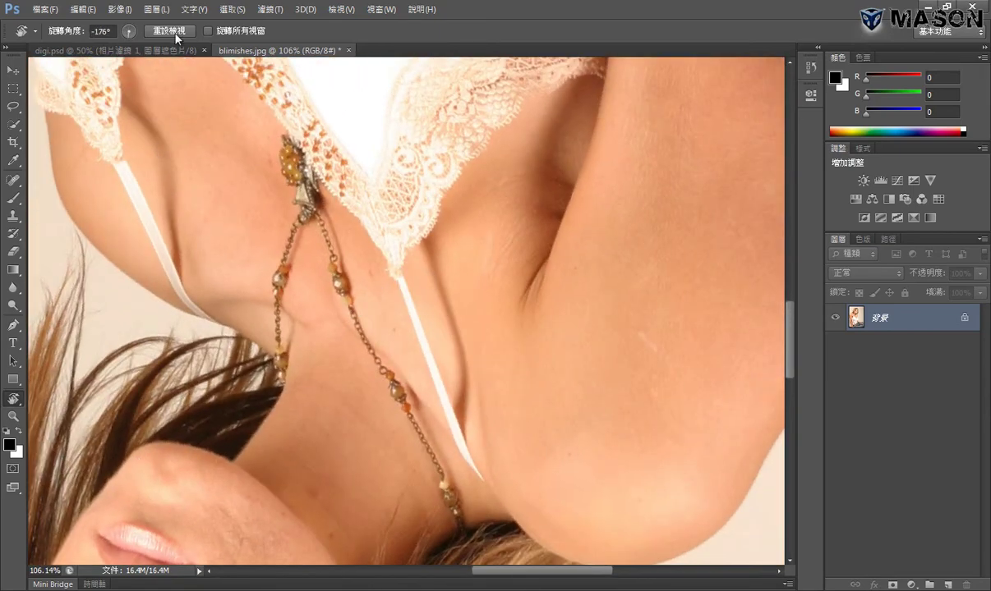
Step: Reset the view to upright and zoom back out
left_click(175, 37)
scroll(337, 317, "down", 1)
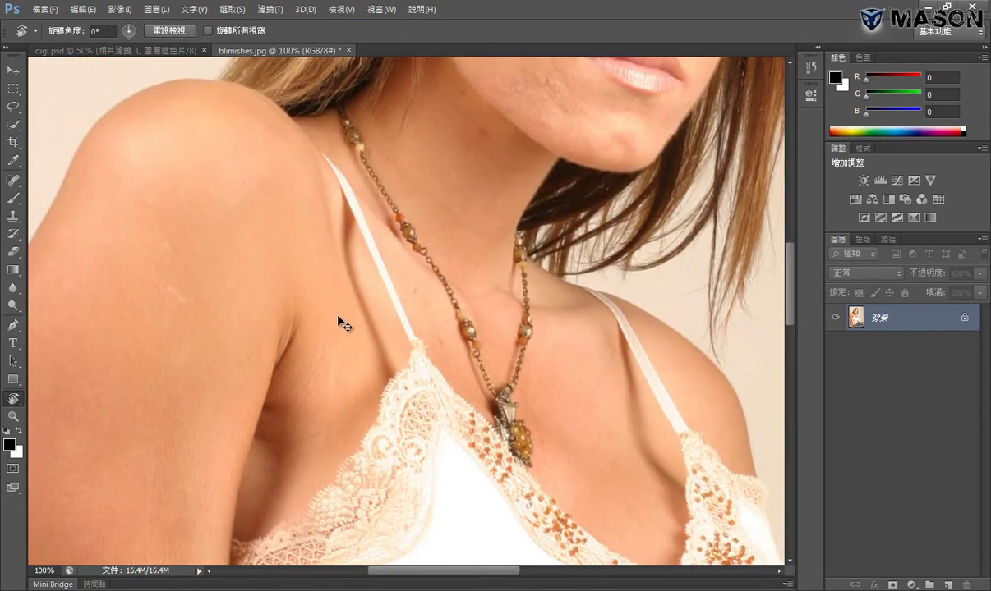
scroll(336, 323, "down", 2)
scroll(332, 346, "down", 3)
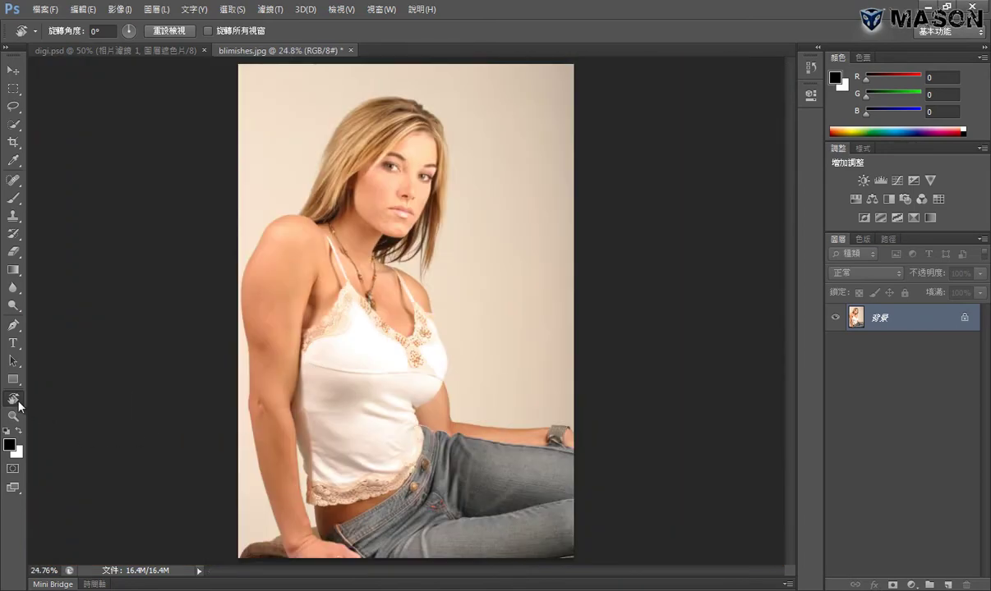
Step: Rotate the canvas view to about 76° with Rotate View, then reset it to 0°
right_click(19, 406)
left_click(56, 389)
mouse_move(279, 285)
left_mouse_down()
mouse_move(547, 215)
mouse_move(453, 170)
mouse_move(530, 230)
left_mouse_up()
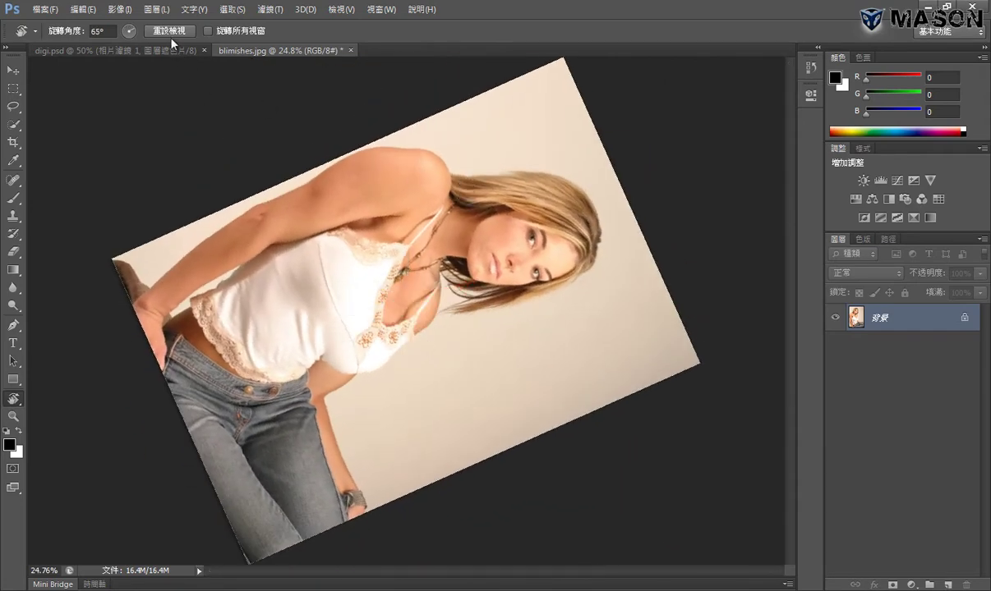
left_click(168, 31)
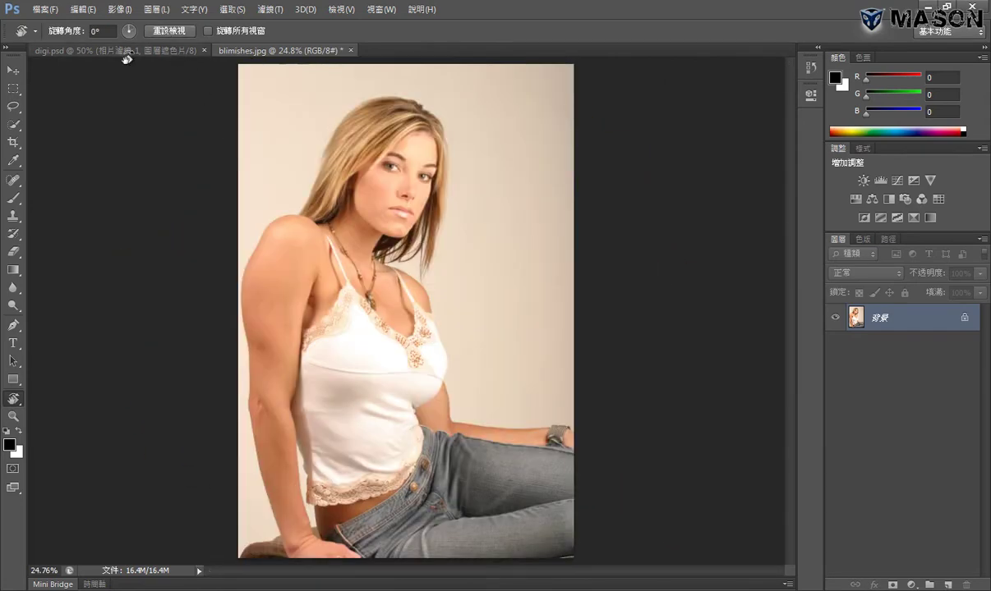
left_click(85, 10)
mouse_move(146, 527)
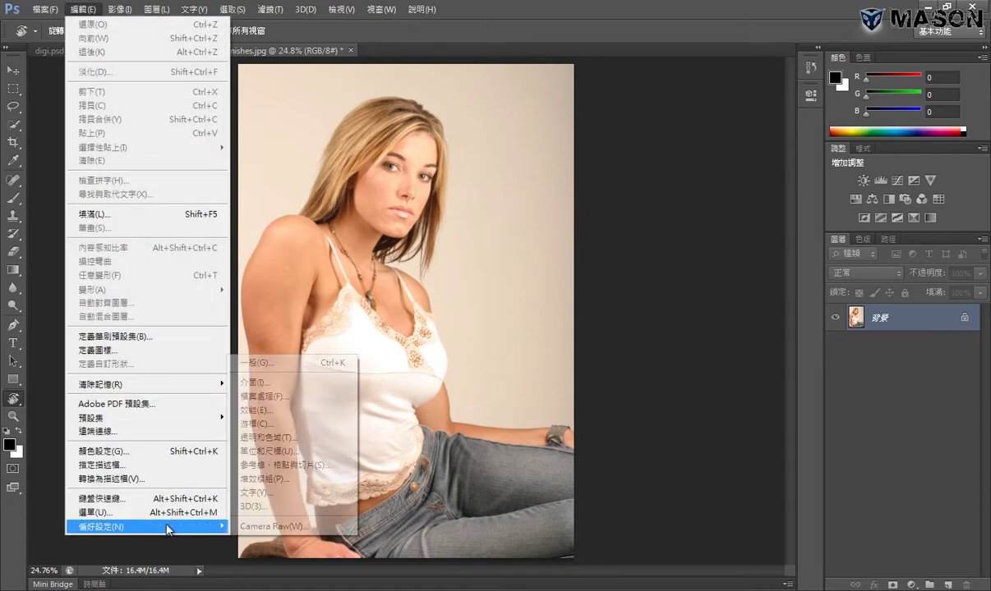
Step: Review the Performance preferences, then zoom in on the model's face at 66.67%
left_click(268, 409)
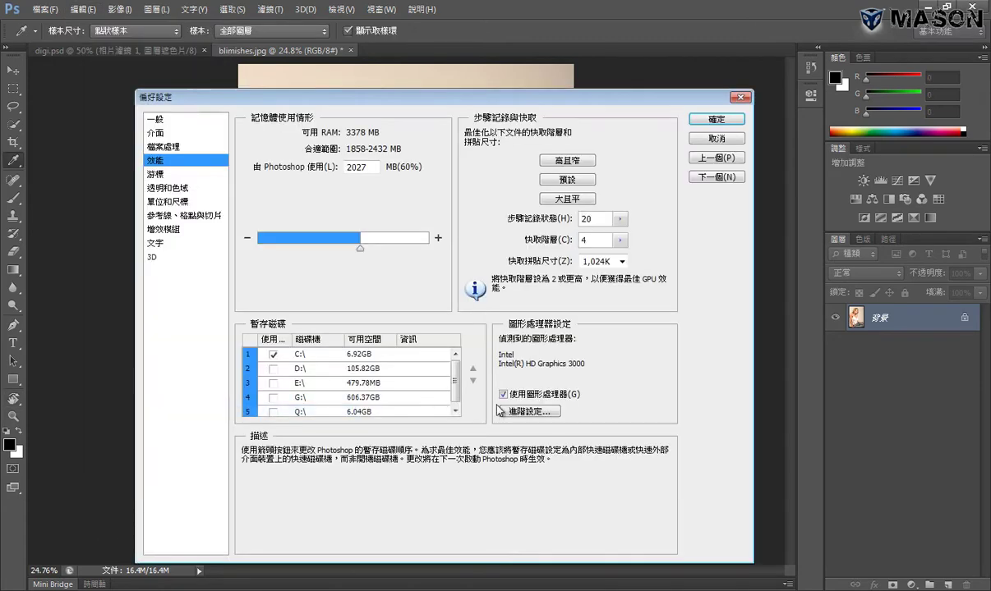
left_click(717, 119)
key("v")
scroll(436, 246, "up", 4)
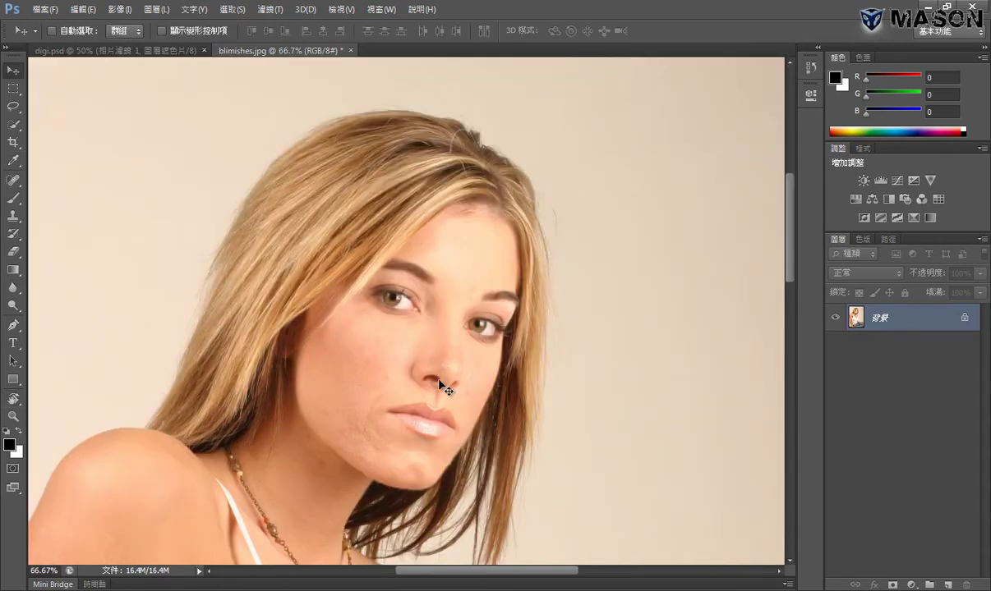
scroll(435, 386, "down", 3)
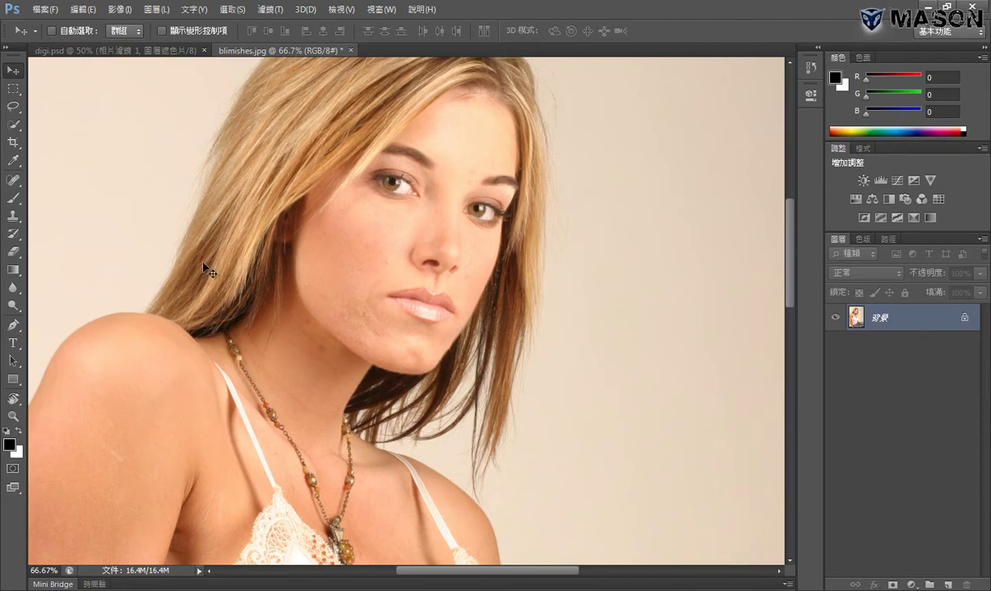
left_click(11, 180)
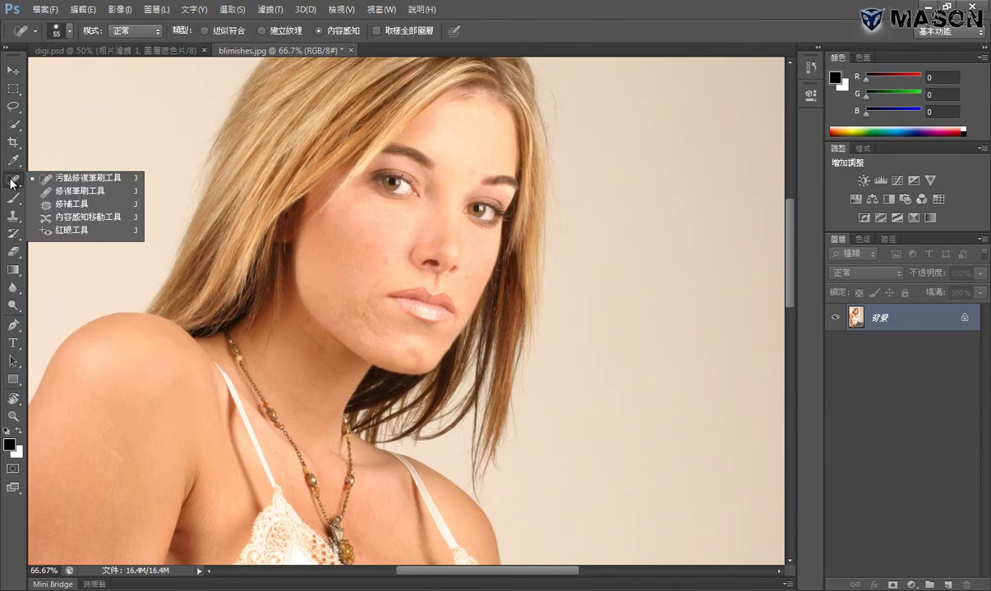
Step: Keep the Spot Healing Brush selected and zoom to 100%, then back to 66.67%
left_click(107, 179)
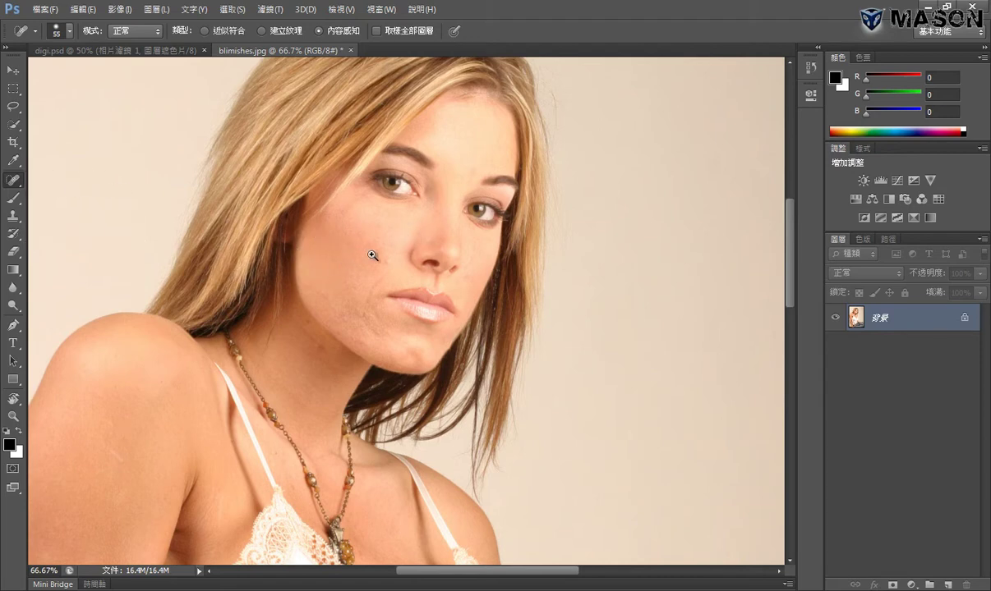
key("ctrl+1")
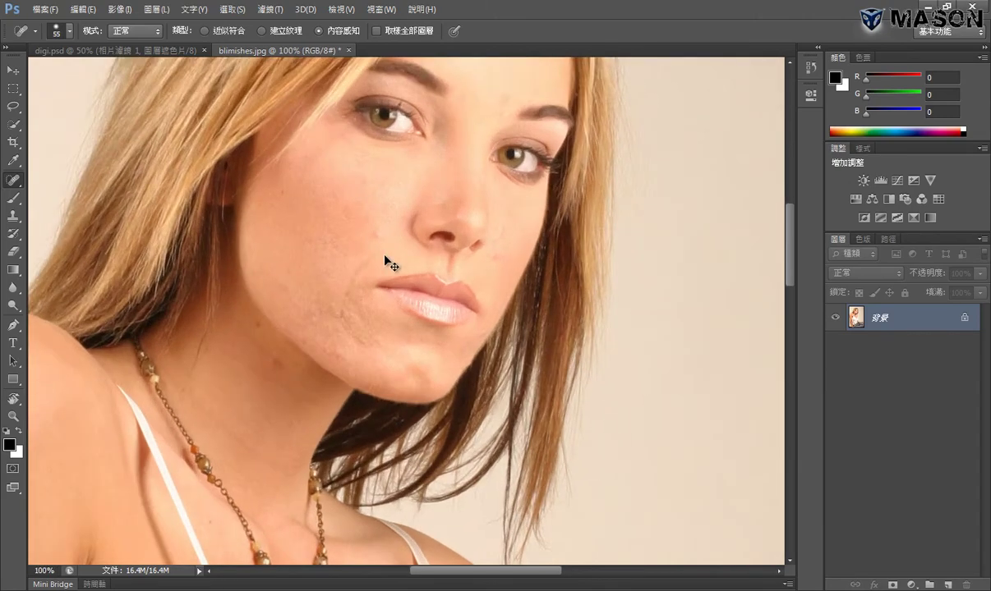
key("ctrl+minus")
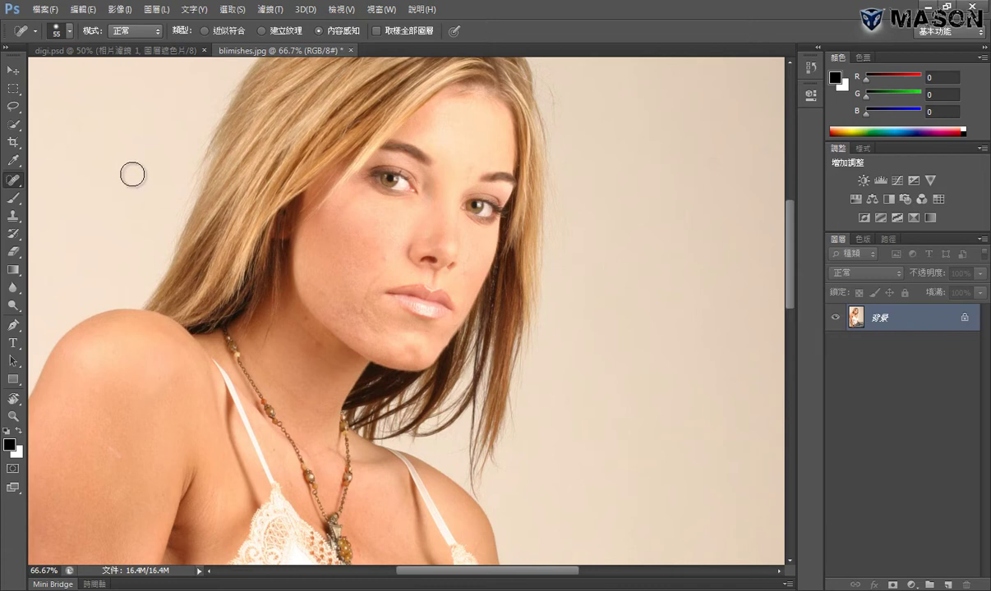
Step: Toggle Caps Lock to compare the brush outline with the precise crosshair cursor
key("Caps_Lock")
key("Caps_Lock")
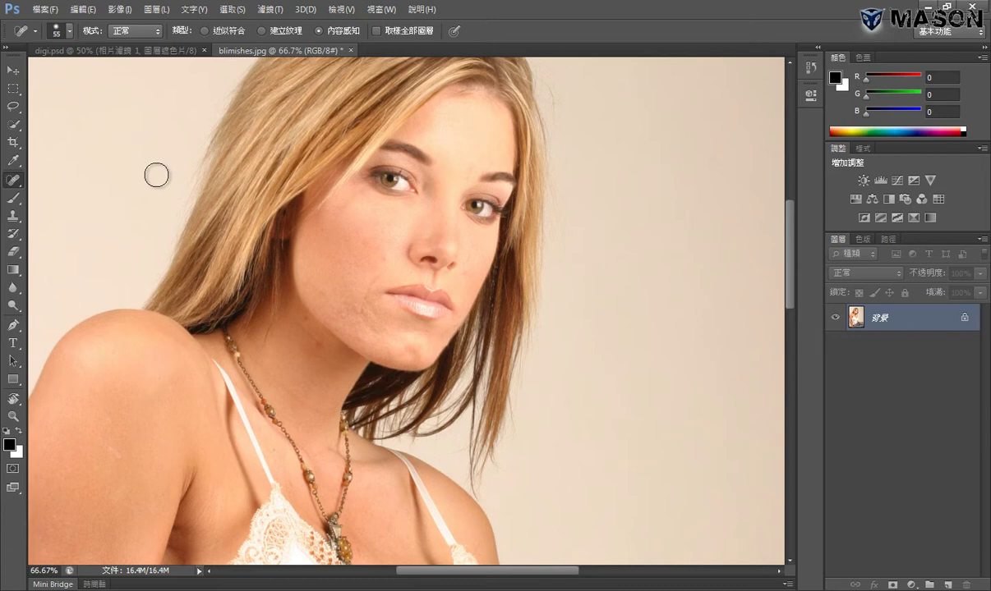
key("Caps_Lock")
key("Caps_Lock")
key("Caps_Lock")
key("Caps_Lock")
key("Caps_Lock")
key("Caps_Lock")
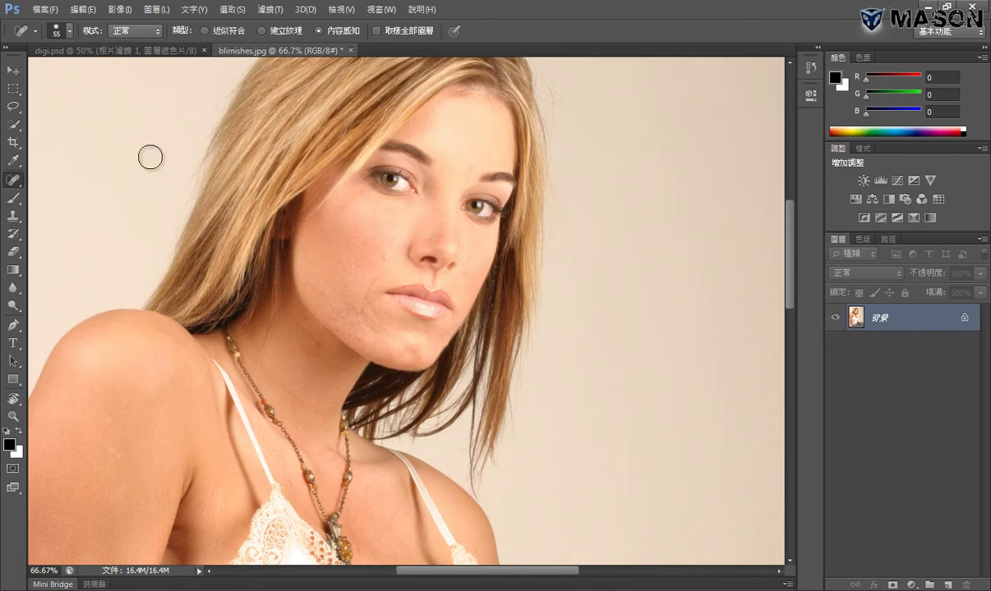
key("Caps_Lock")
key("Caps_Lock")
key("Caps_Lock")
key("Caps_Lock")
left_click(76, 11)
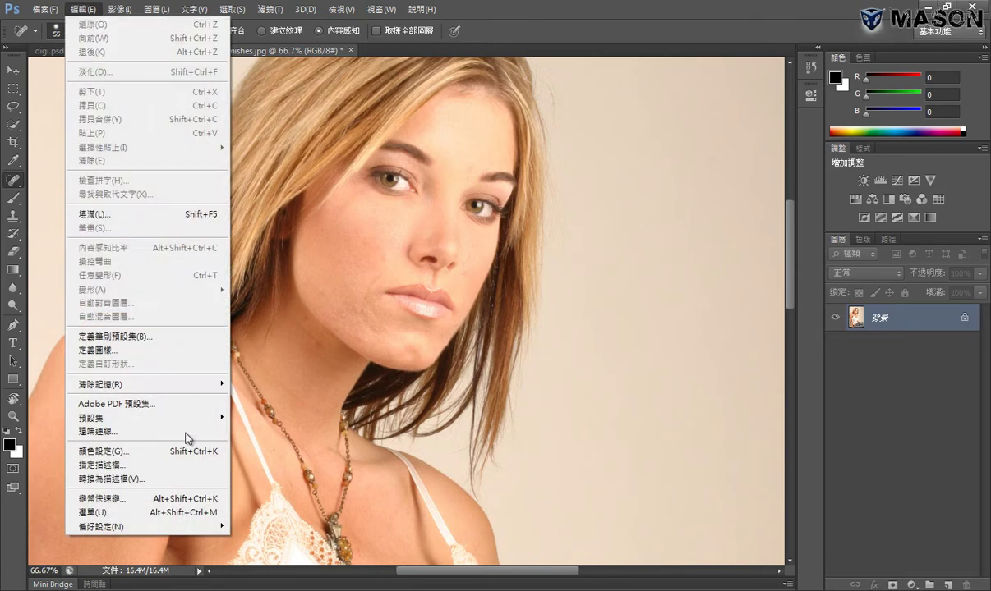
mouse_move(146, 526)
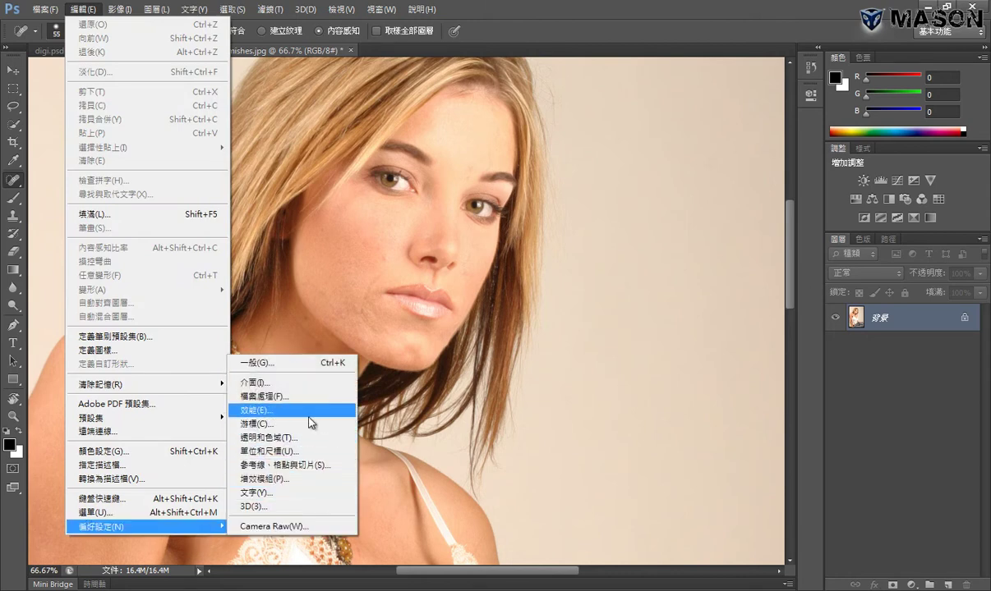
Step: Check the Cursors preferences, confirm them, and return to the Spot Healing Brush
left_click(327, 422)
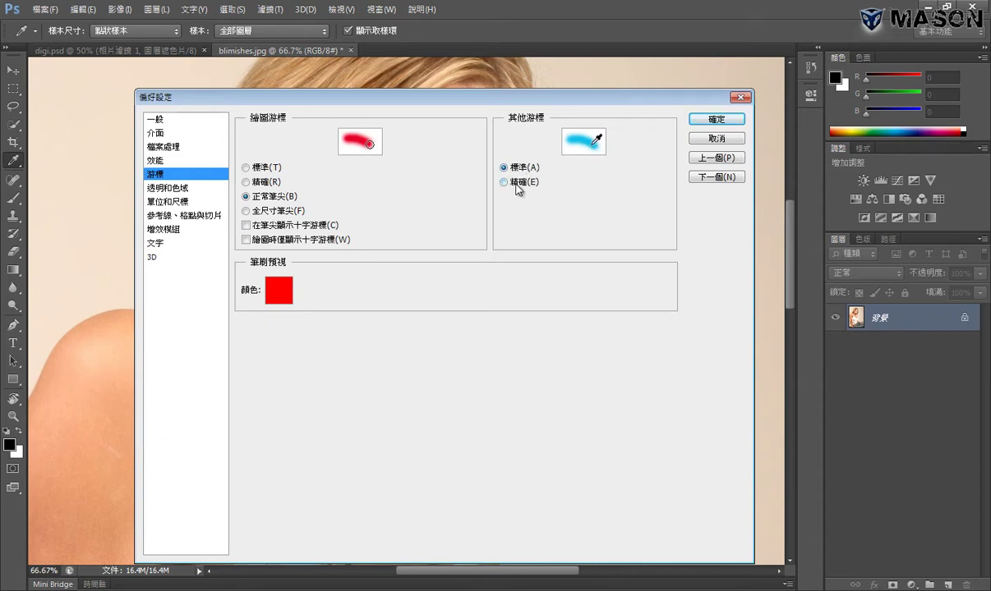
left_click(706, 119)
key("j")
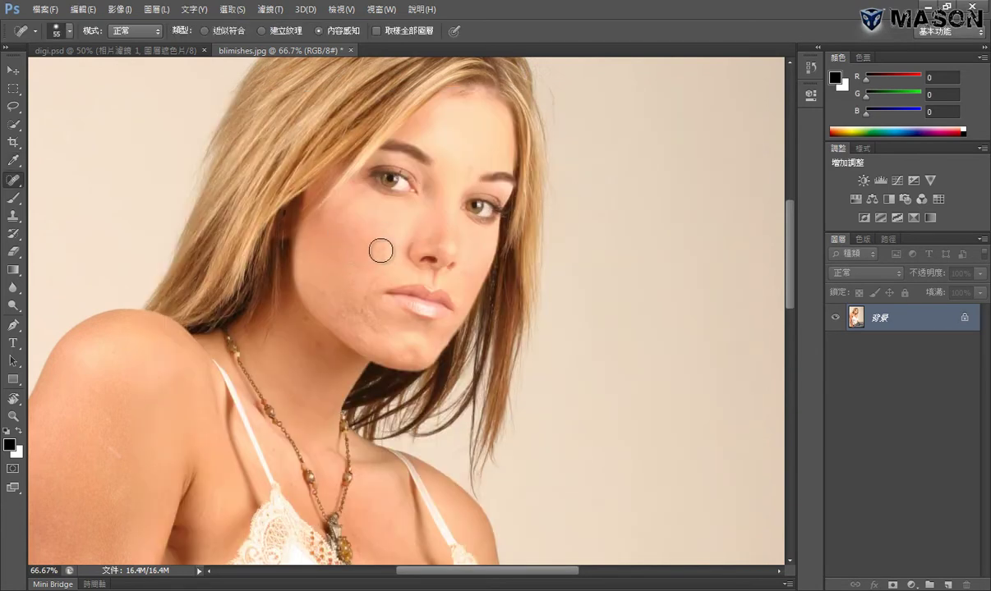
Step: Drag the Size slider in the brush picker down to 64 px
left_click(71, 34)
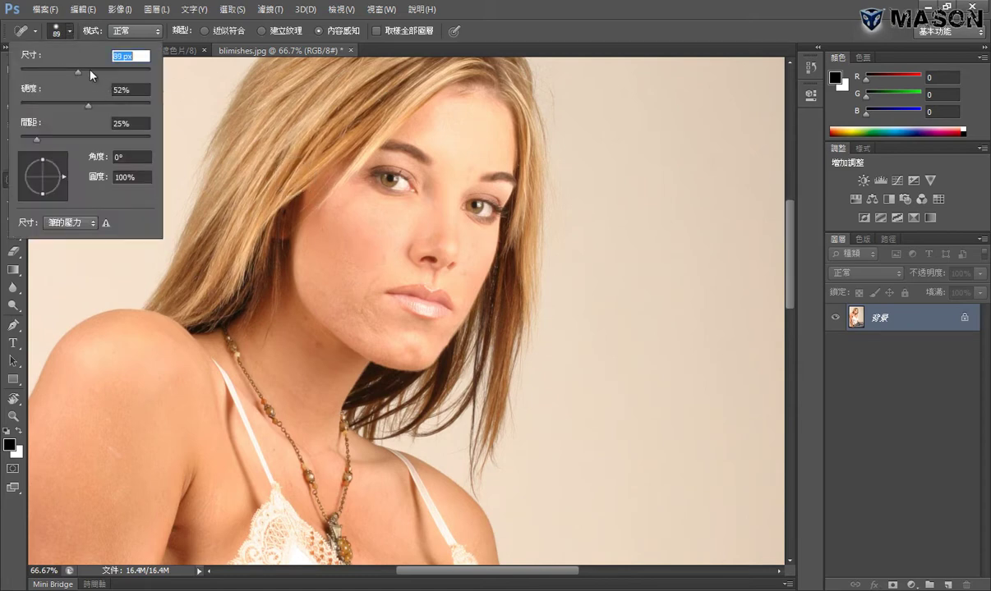
left_click_drag(78, 72, 62, 71)
key("Return")
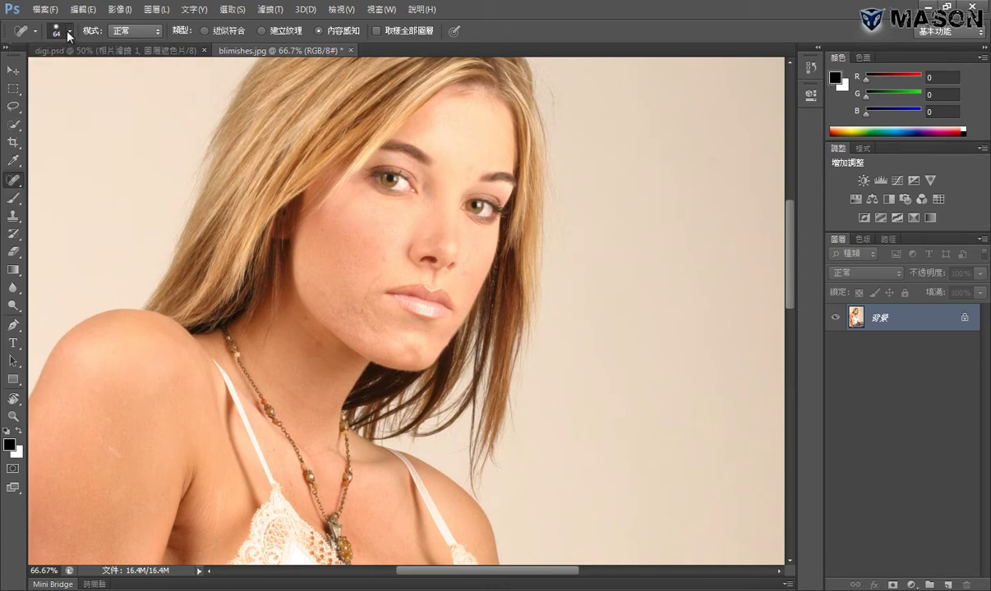
left_click(69, 33)
key("Return")
Step: Step the brush size with [ and ] through 90, 150 and 175 px, ending at 100 px
key("bracketleft")
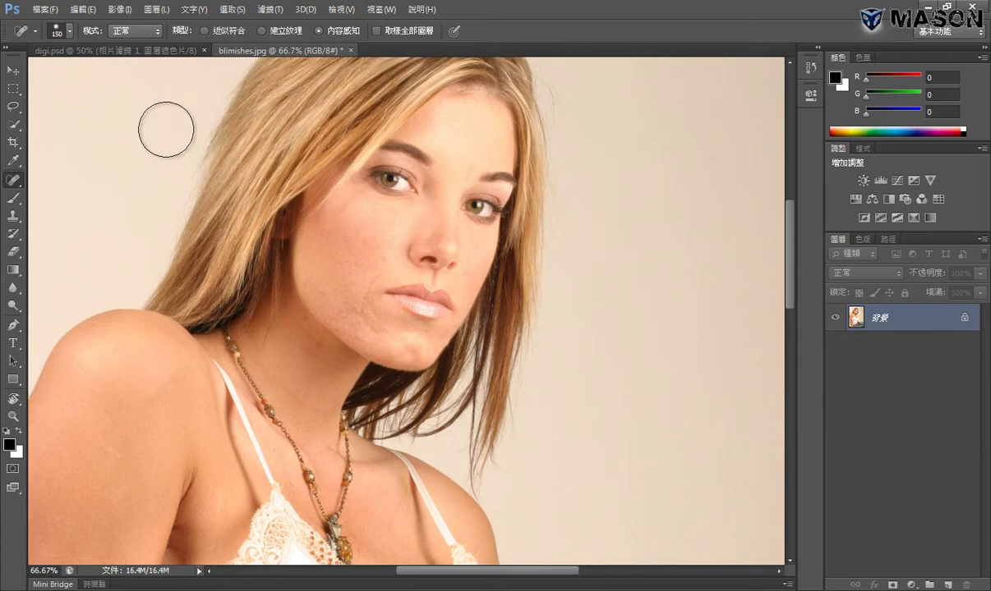
key("bracketright")
key("bracketright")
key("bracketright")
key("bracketright")
key("bracketright")
key("bracketleft")
key("bracketleft")
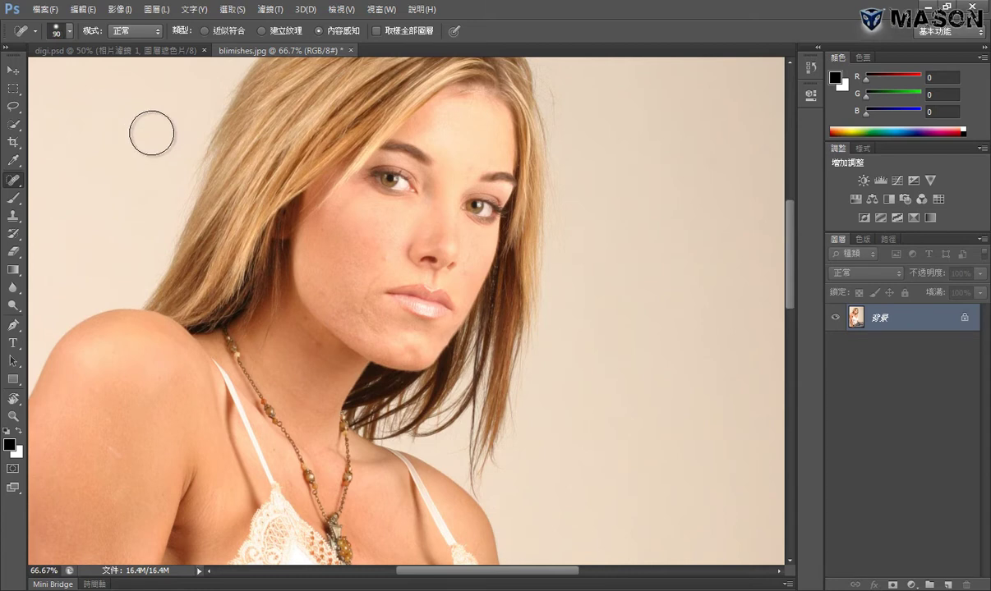
key("bracketleft")
key("bracketright")
key("bracketleft")
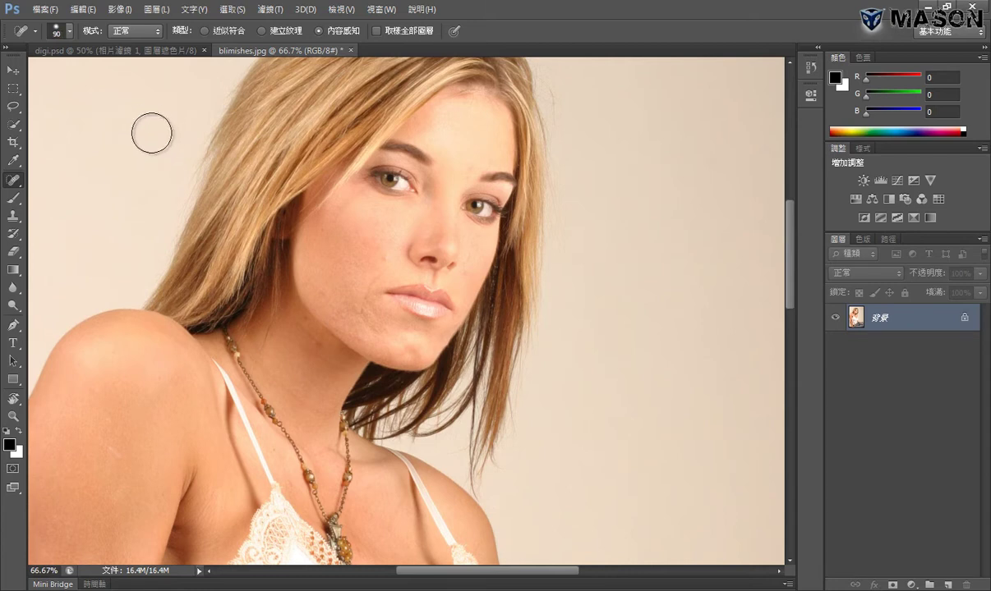
key("bracketright")
key("bracketright")
key("bracketright")
key("bracketleft")
key("bracketleft")
key("bracketleft")
key("bracketright")
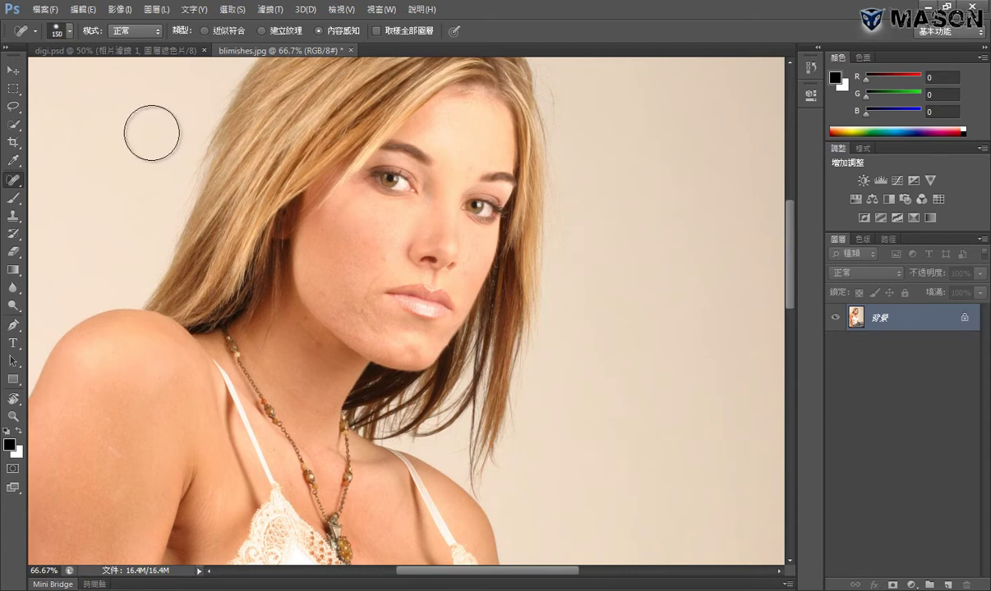
key("bracketright")
key("bracketright")
key("bracketleft")
key("bracketleft")
key("bracketleft")
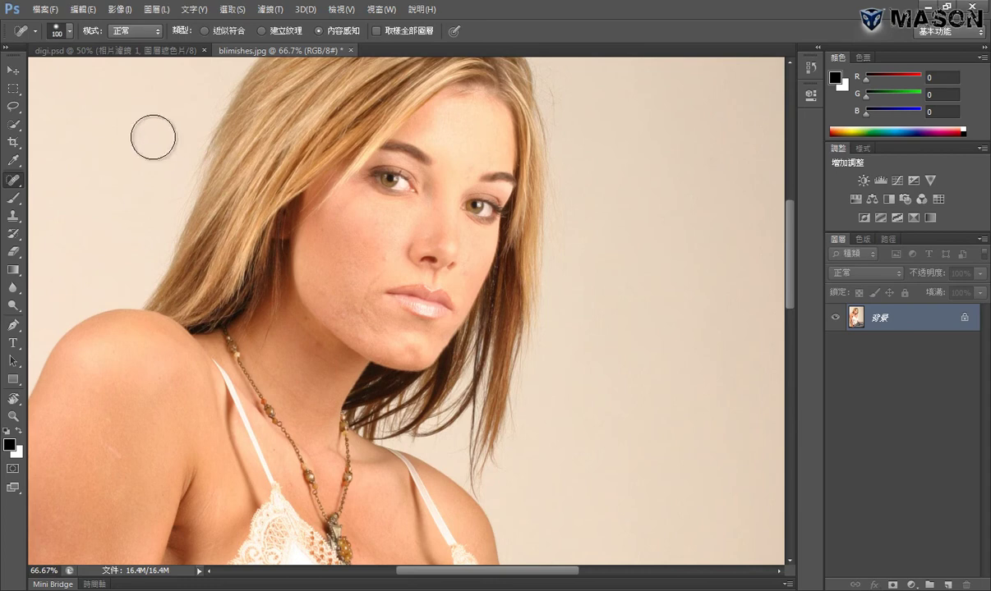
key("bracketleft")
key("bracketright")
Step: Resize the brush directly on the canvas with Alt+right-drag to about 181 px
left_click_drag(142, 141, 157, 148)
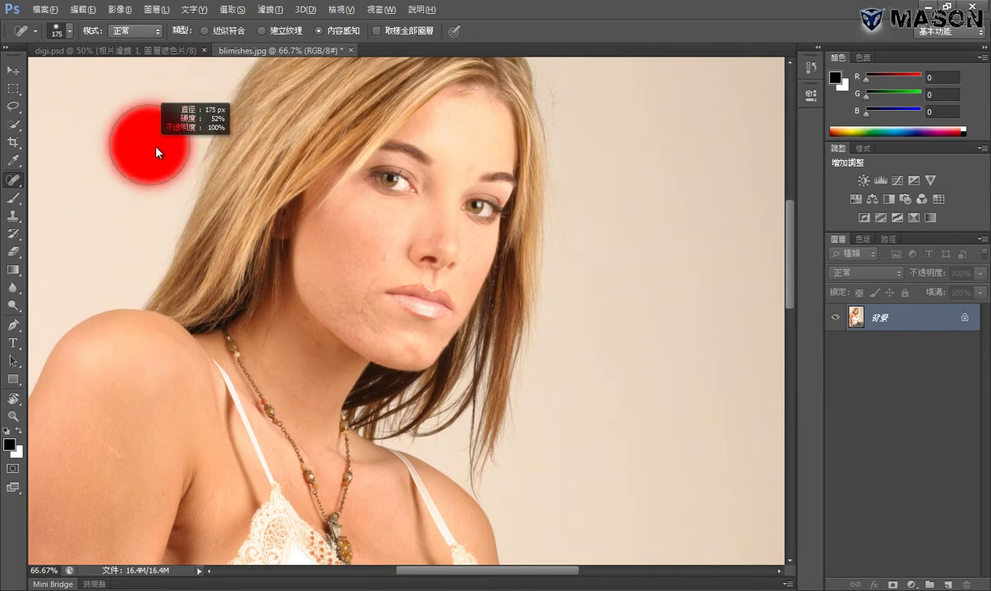
right_click(156, 151)
mouse_move(156, 152)
left_mouse_down()
mouse_move(171, 163)
mouse_move(140, 157)
left_mouse_up()
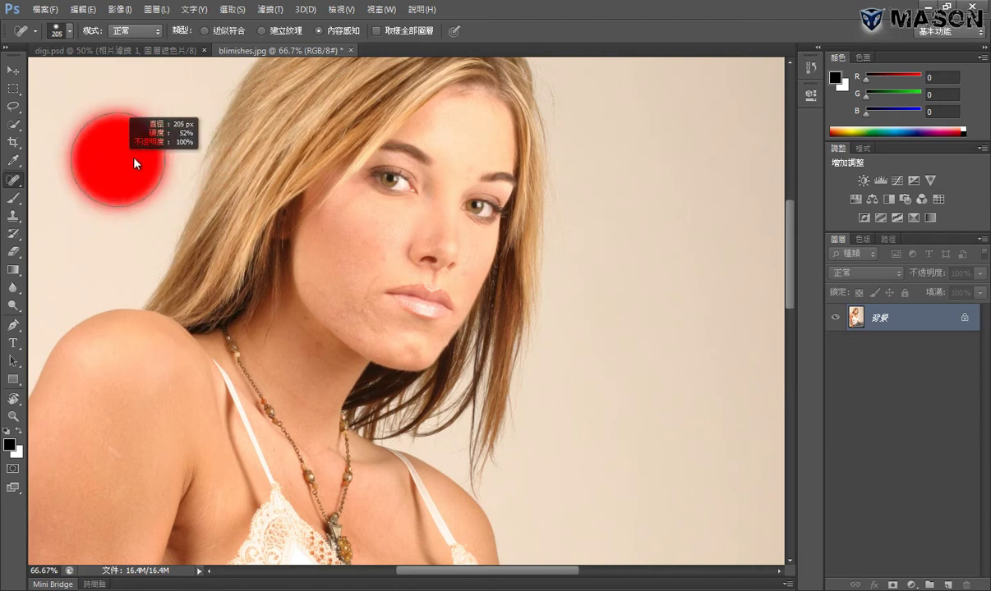
left_click_drag(139, 158, 129, 163)
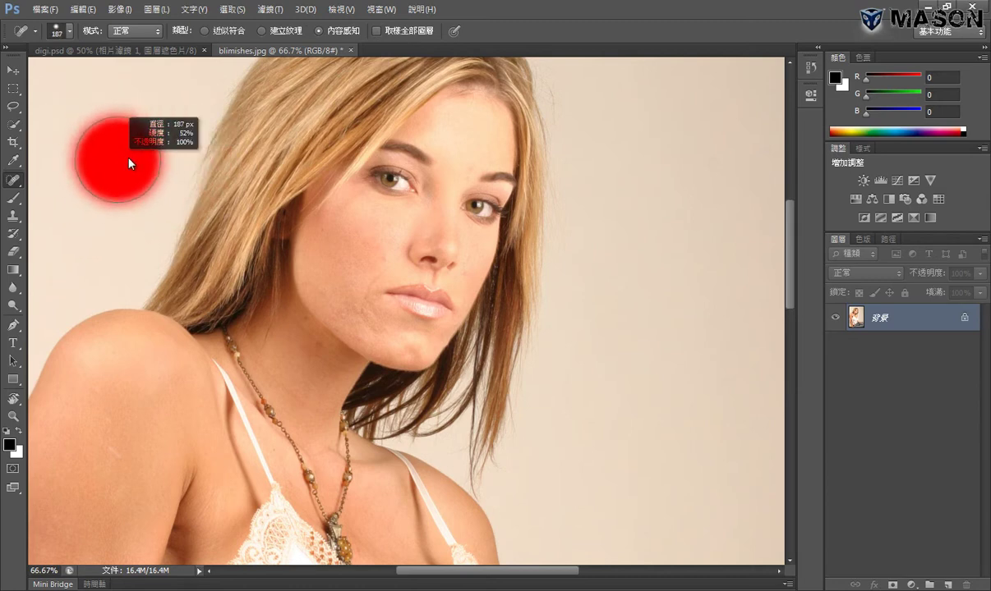
Step: Check the graphics processor settings in Performance preferences, then resume spot healing
key("i")
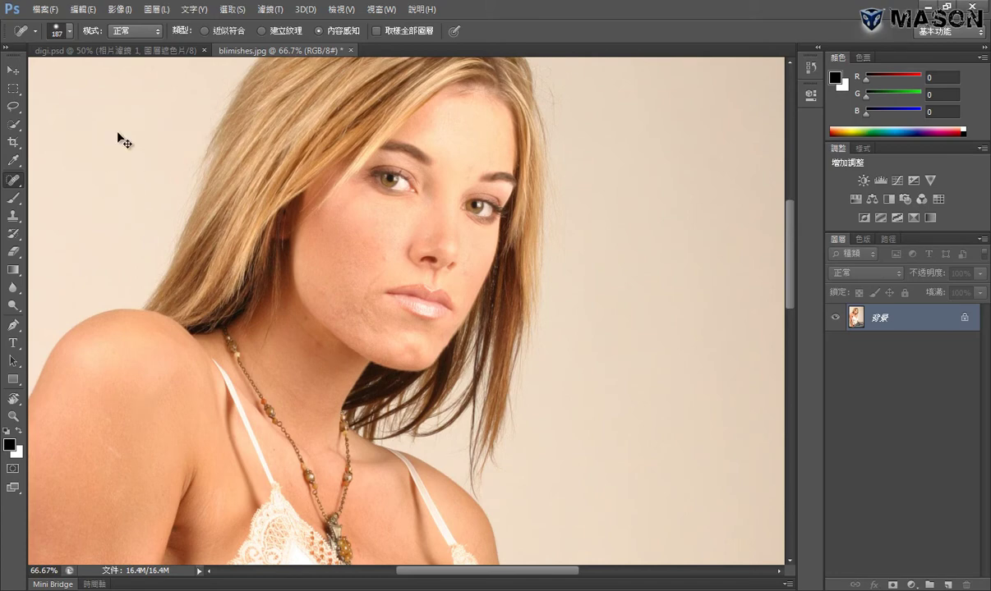
key("ctrl+k")
left_click(177, 160)
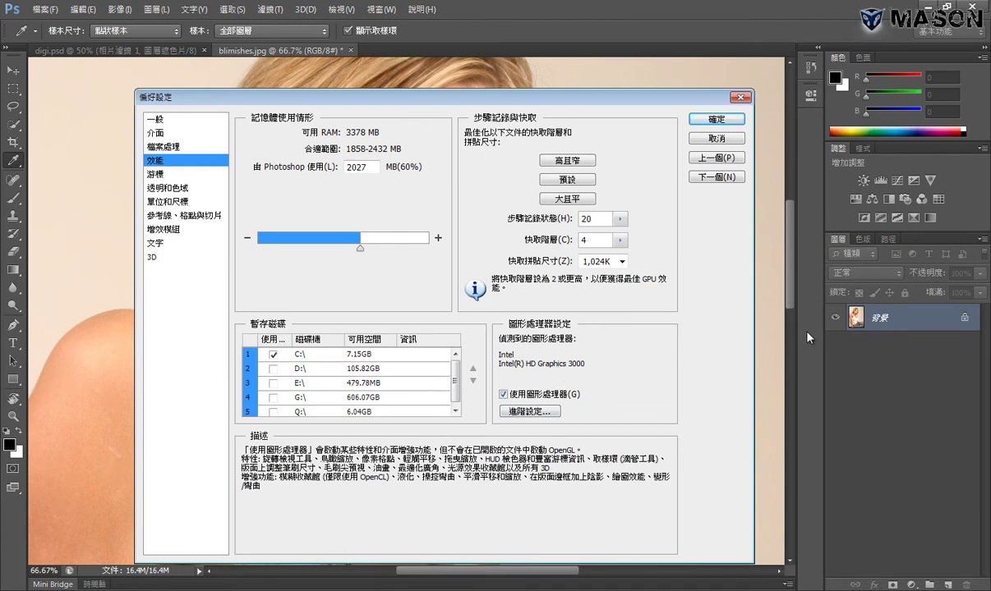
left_click(716, 138)
key("j")
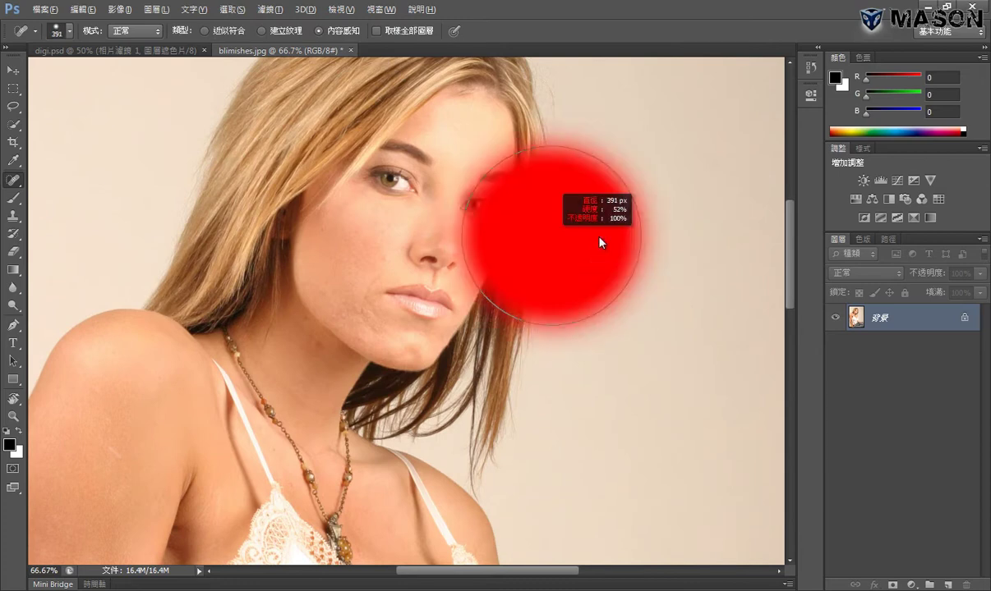
Step: Resize the brush on the canvas between 160 and 346 px, settling at 169 px
mouse_move(599, 242)
left_mouse_down()
mouse_move(548, 244)
mouse_move(629, 243)
left_mouse_up()
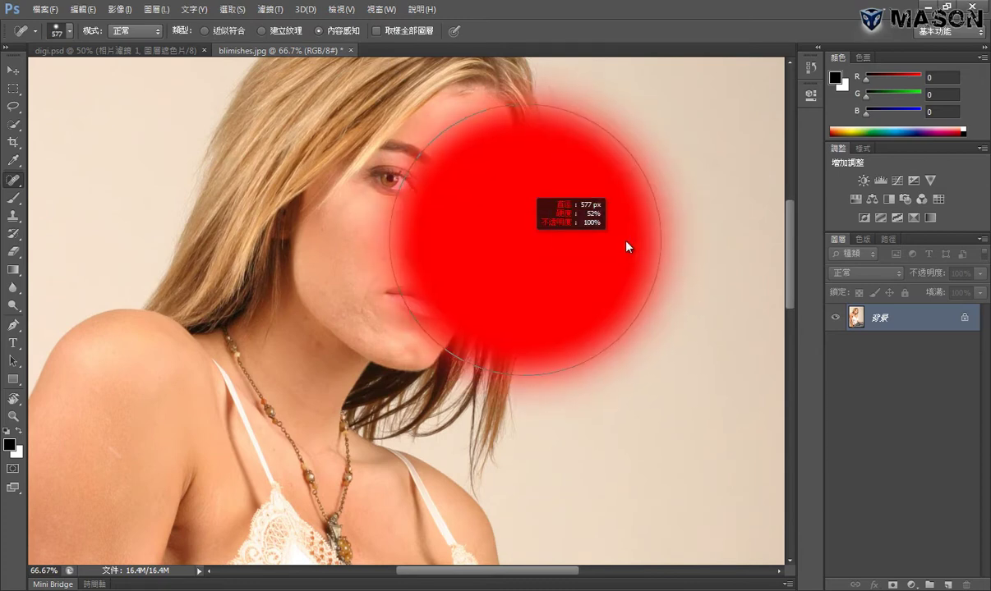
left_click_drag(533, 243, 580, 245)
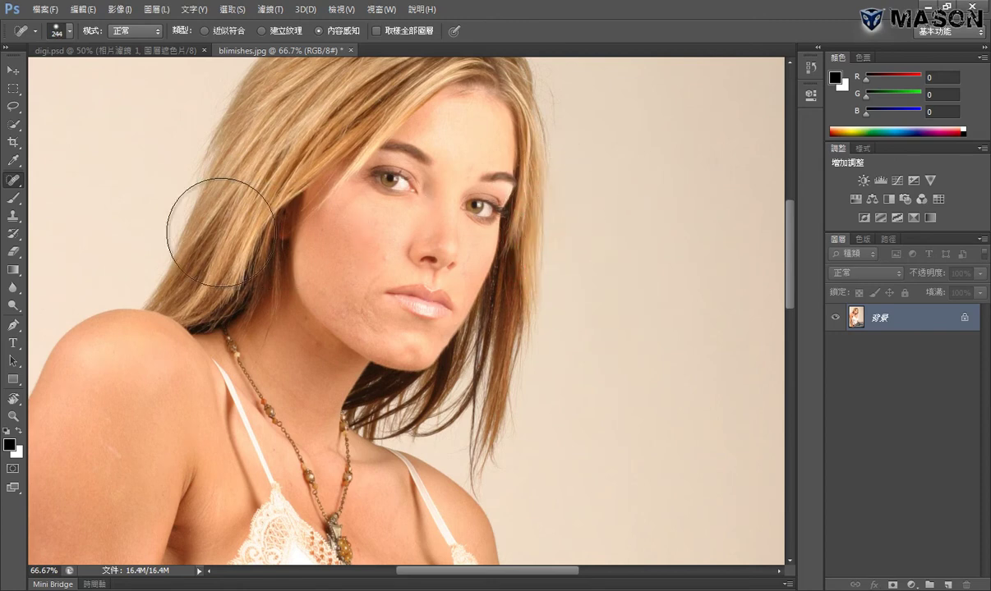
left_click_drag(155, 214, 188, 222)
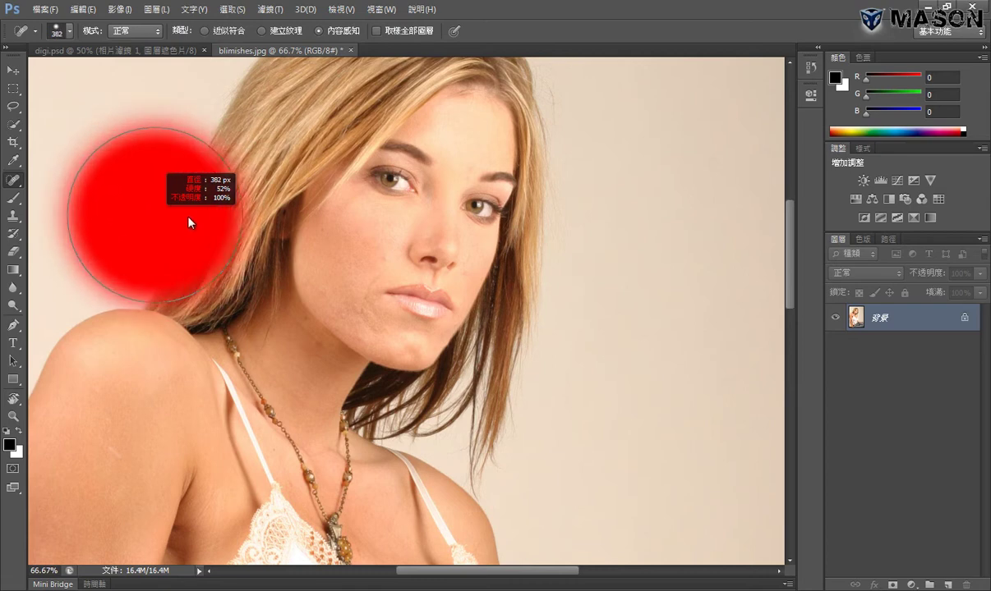
left_click_drag(187, 222, 180, 221)
left_click_drag(339, 255, 324, 265)
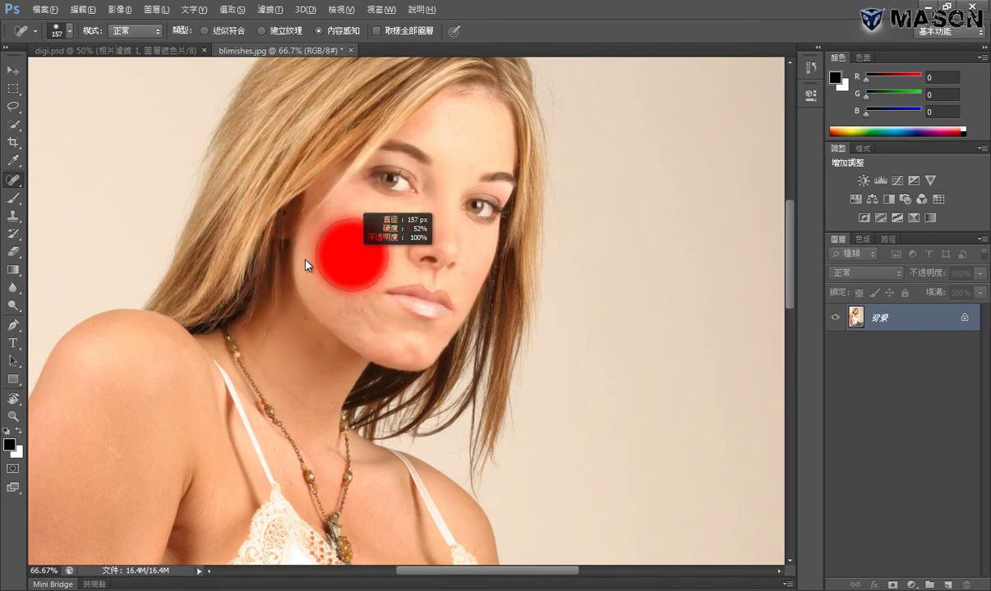
mouse_move(322, 263)
left_mouse_down()
mouse_move(342, 241)
mouse_move(343, 197)
left_mouse_up()
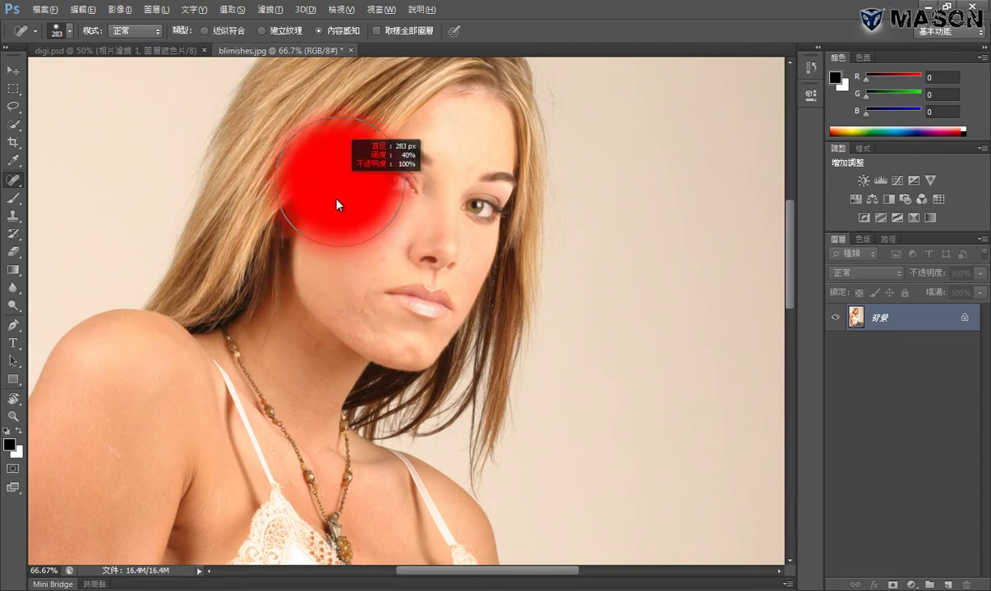
Step: Soften the brush hardness to 24%, enlarge it to 343 px, and raise hardness to 67%
left_click_drag(342, 197, 339, 299)
mouse_move(346, 243)
left_mouse_down()
mouse_move(350, 255)
mouse_move(346, 217)
mouse_move(347, 263)
mouse_move(349, 177)
left_mouse_up()
mouse_move(591, 319)
left_mouse_down()
mouse_move(567, 303)
mouse_move(591, 460)
left_mouse_up()
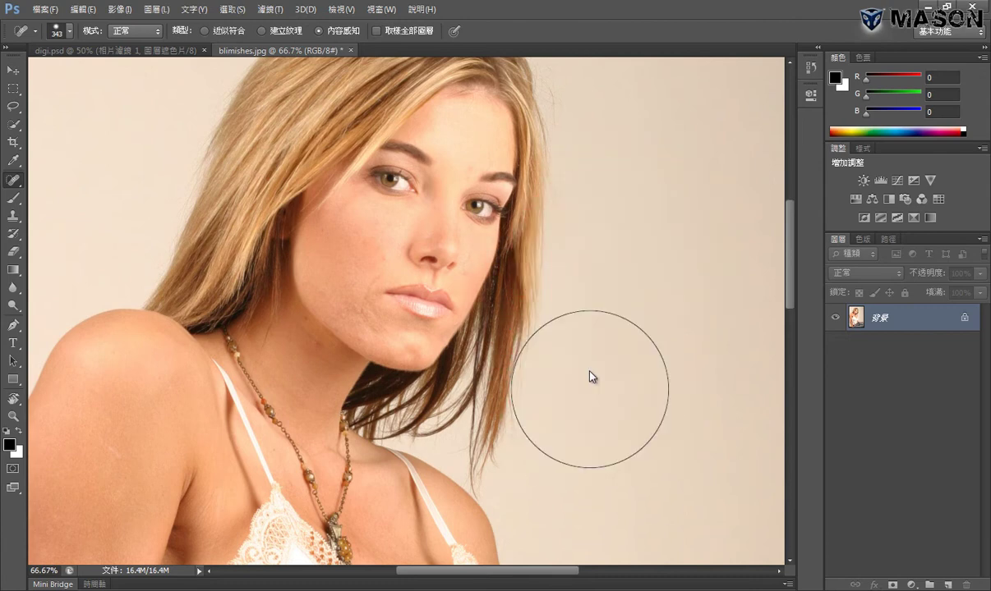
mouse_move(591, 374)
left_mouse_down()
mouse_move(590, 446)
mouse_move(579, 261)
left_mouse_up()
key("v")
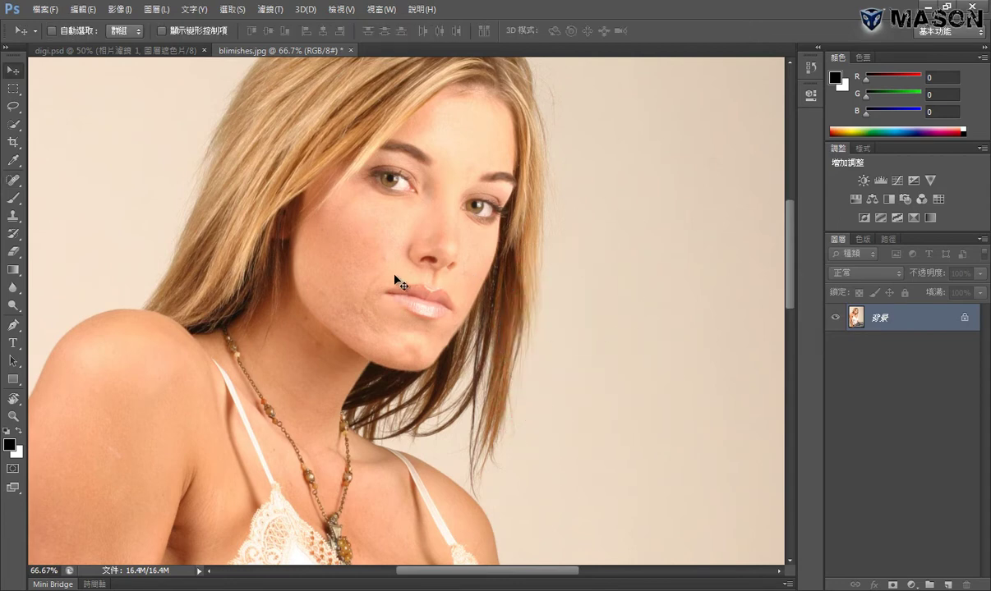
Step: Reselect the Spot Healing Brush, zoom the face to 100%, and shrink the brush to about 28 px
left_click(13, 186)
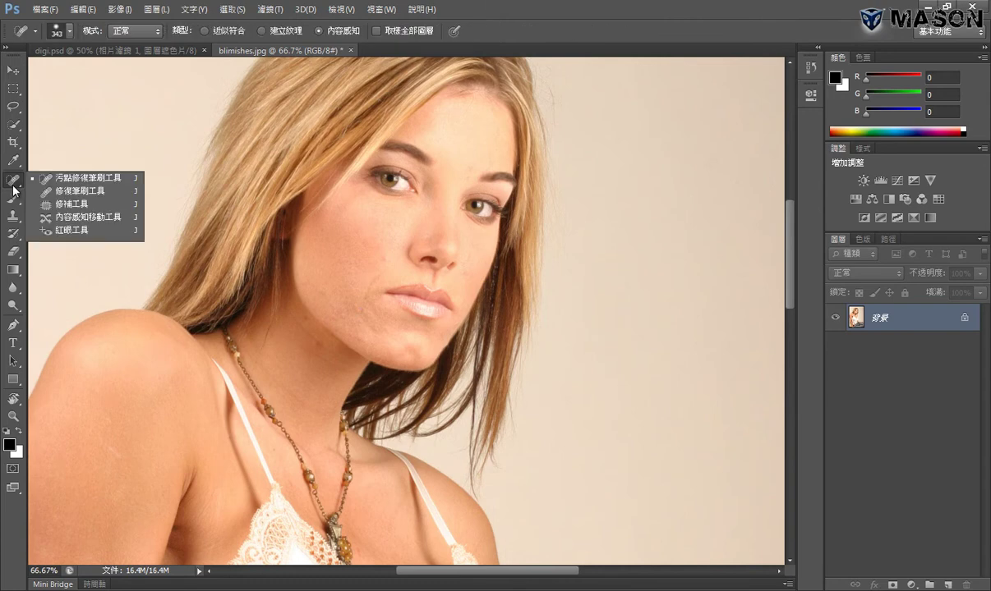
left_click(79, 186)
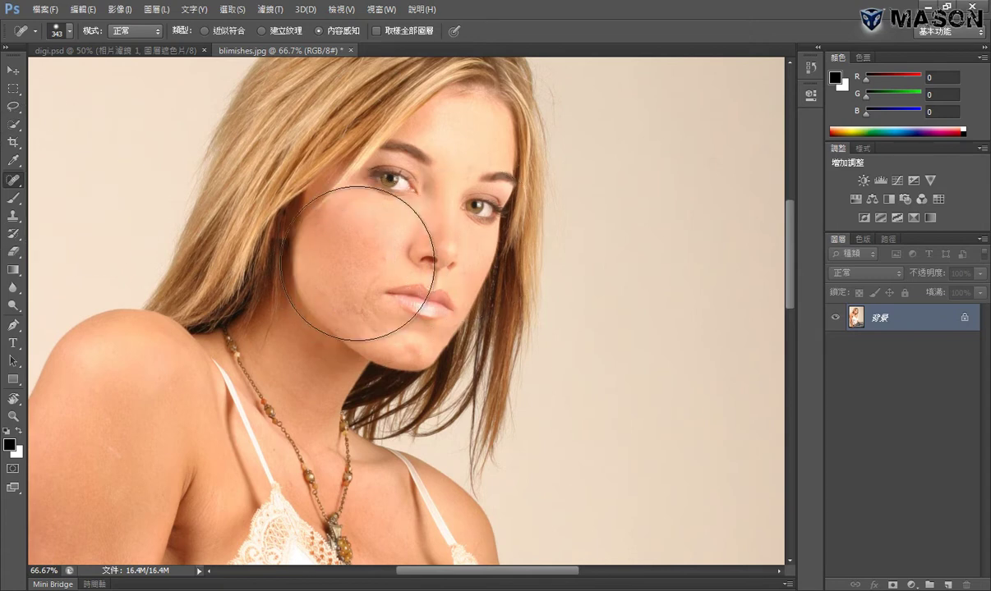
mouse_move(386, 250)
left_mouse_down()
mouse_move(337, 260)
mouse_move(391, 253)
left_mouse_up()
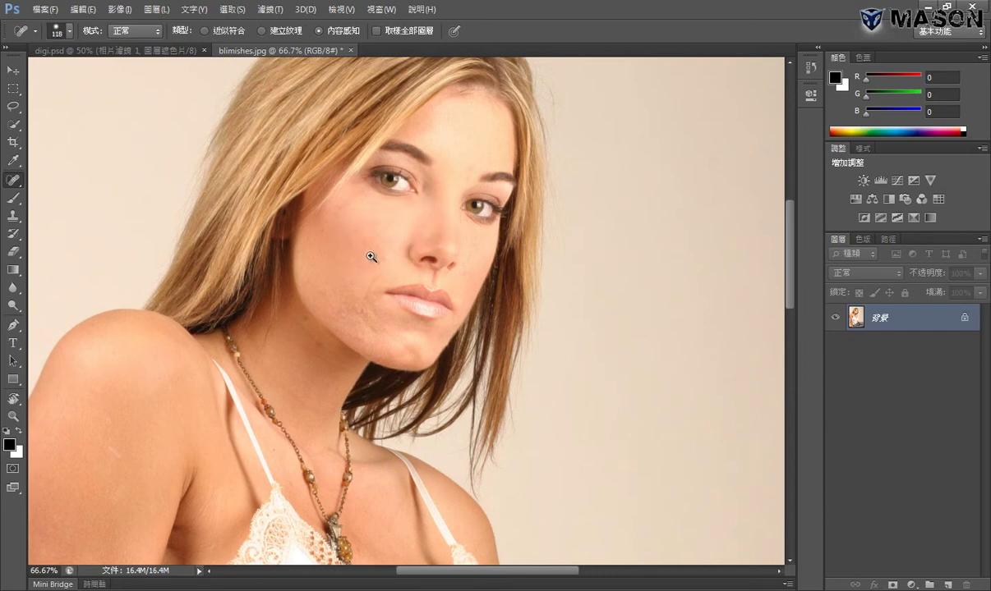
left_click(370, 257)
mouse_move(385, 255)
left_mouse_down()
mouse_move(366, 257)
mouse_move(397, 268)
mouse_move(385, 262)
mouse_move(378, 277)
left_mouse_up()
Step: Zoom to 200% on the cheek, shrink the brush to about 27 px, and paint over the blemishes beside the mouth
left_click(398, 298, "ctrl")
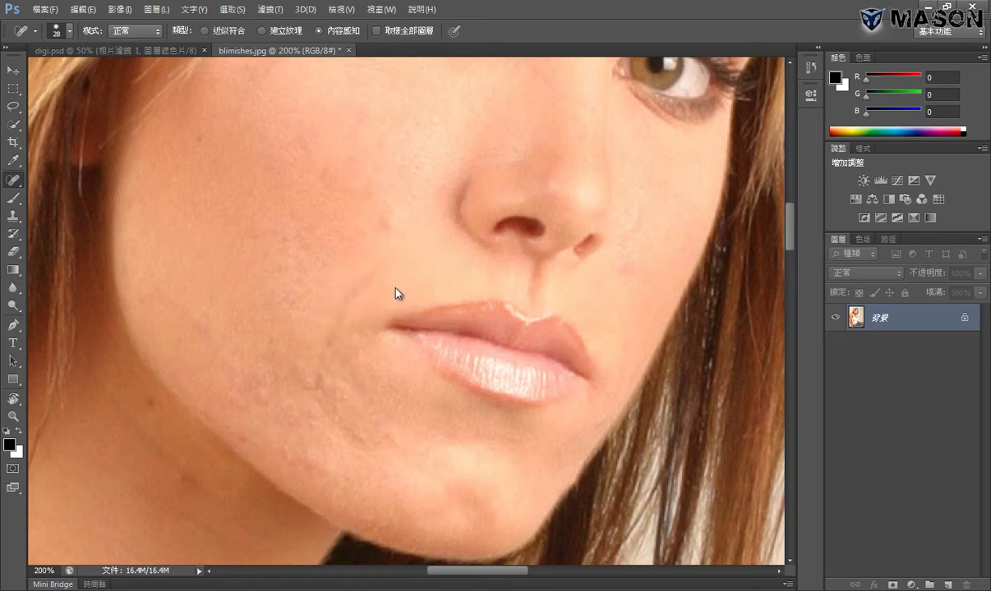
left_click_drag(397, 280, 392, 280)
key("ctrl+0")
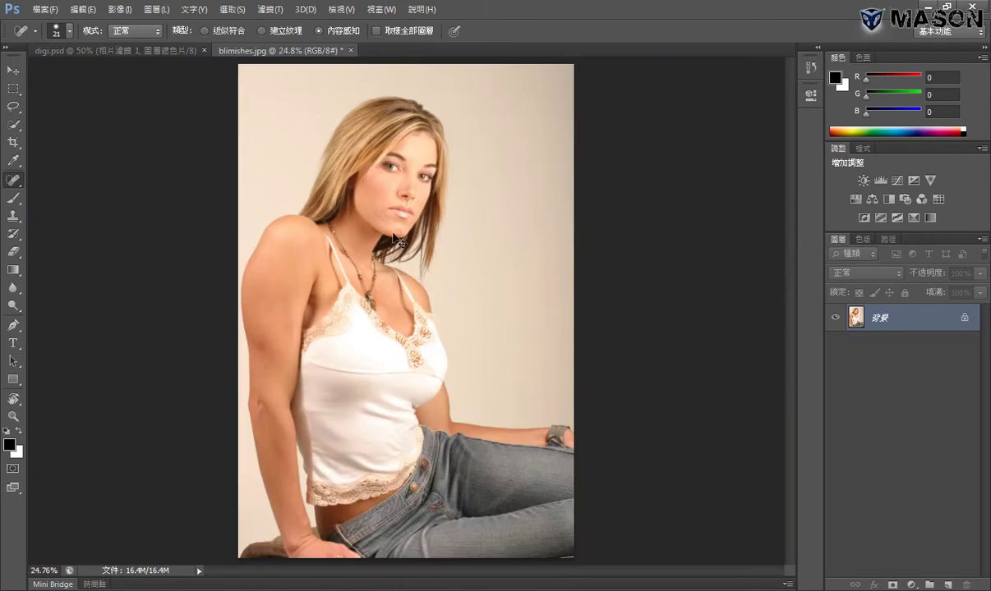
mouse_move(392, 239)
left_mouse_down()
mouse_move(506, 359)
mouse_move(296, 511)
left_mouse_up()
left_click_drag(327, 256, 327, 387)
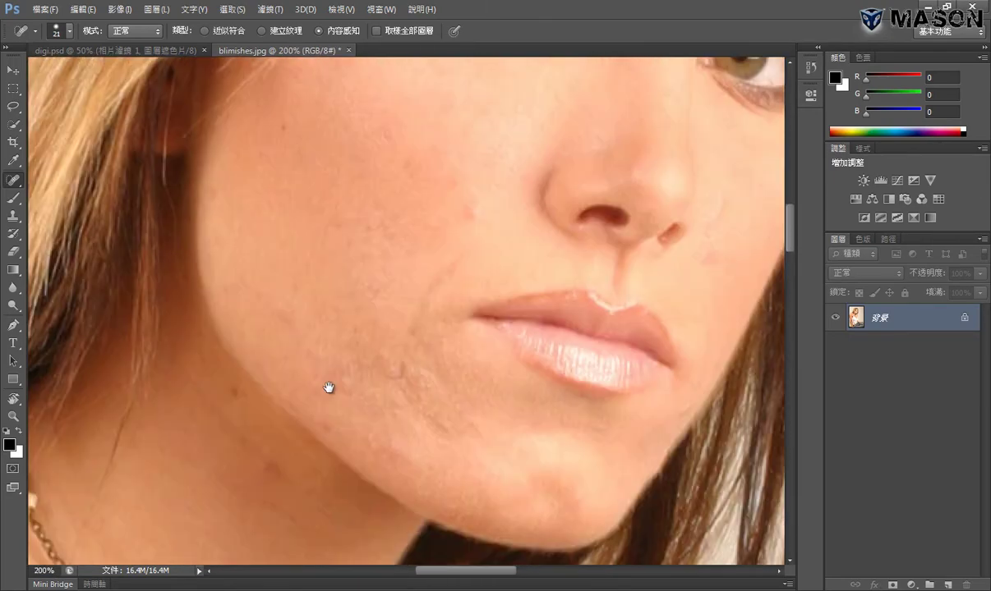
right_click(467, 254, "alt")
mouse_move(470, 244)
left_mouse_down()
mouse_move(422, 312)
mouse_move(398, 378)
left_mouse_up()
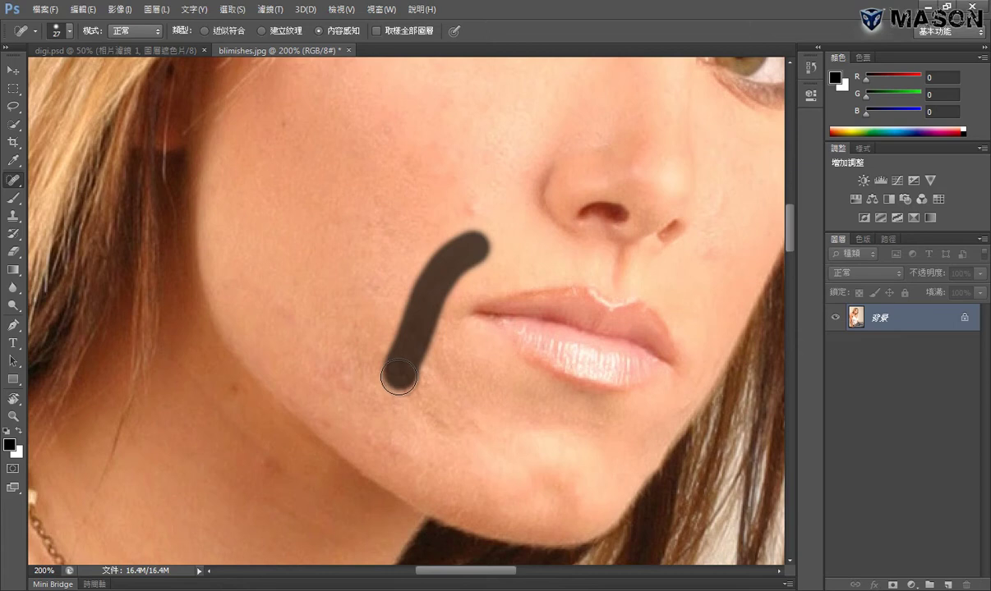
Step: Heal the blemishes on the cheek, beside the nose, on the jawline and near the mouth corner
left_click_drag(399, 377, 400, 380)
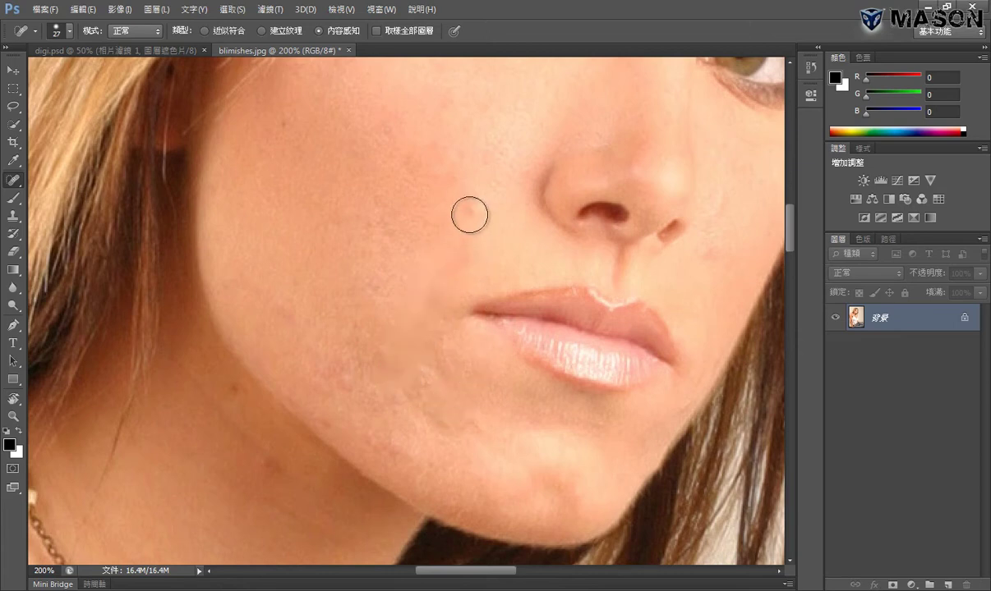
left_click_drag(473, 211, 473, 211)
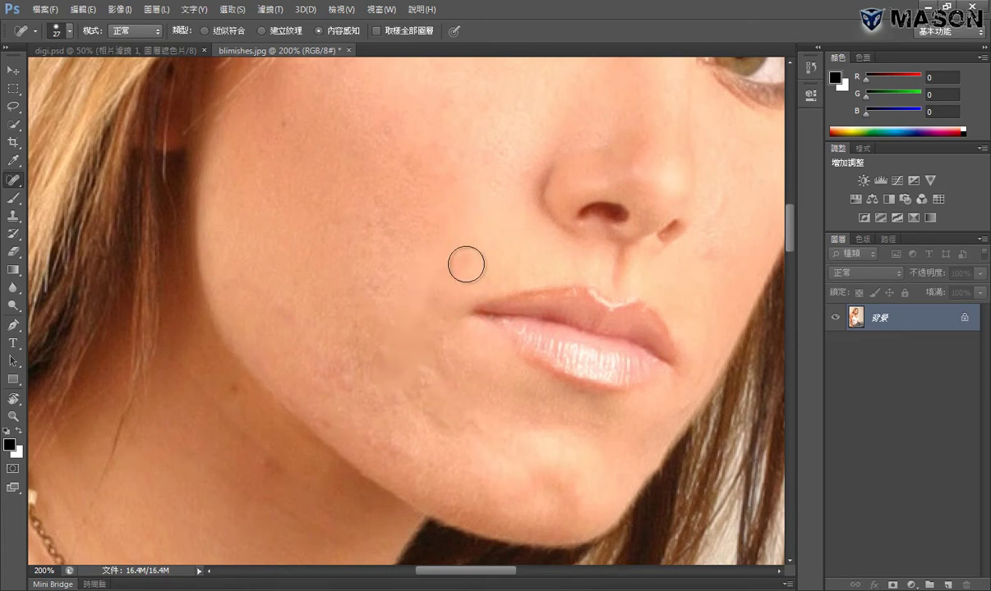
left_click(449, 178)
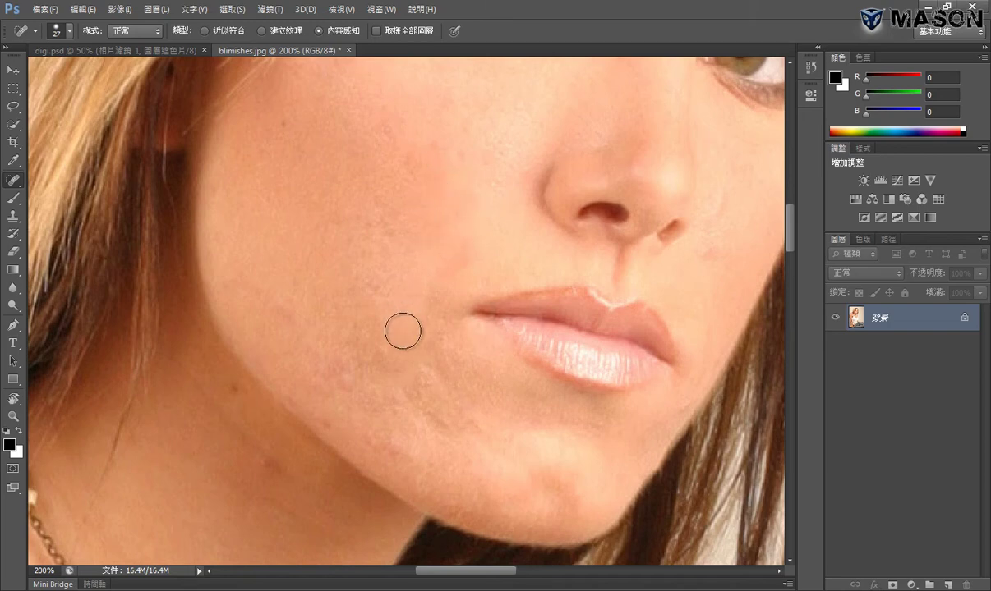
left_click(381, 353)
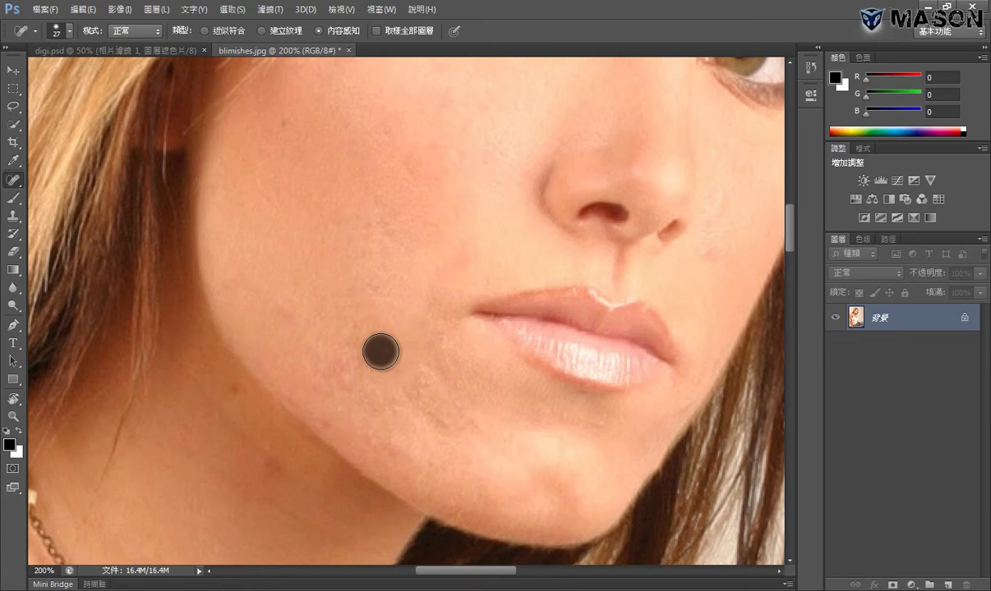
left_click(425, 382)
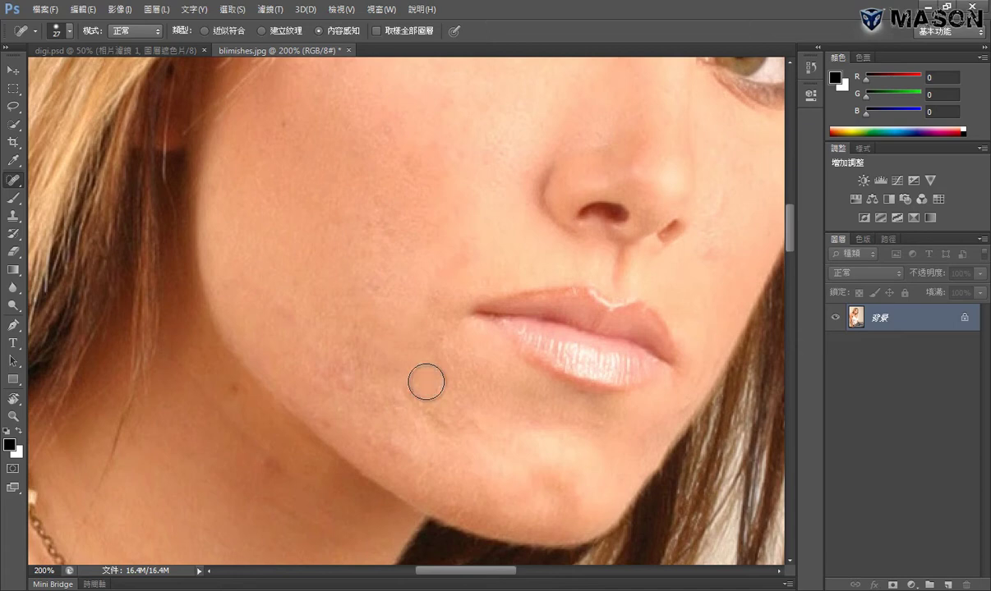
left_click(441, 347)
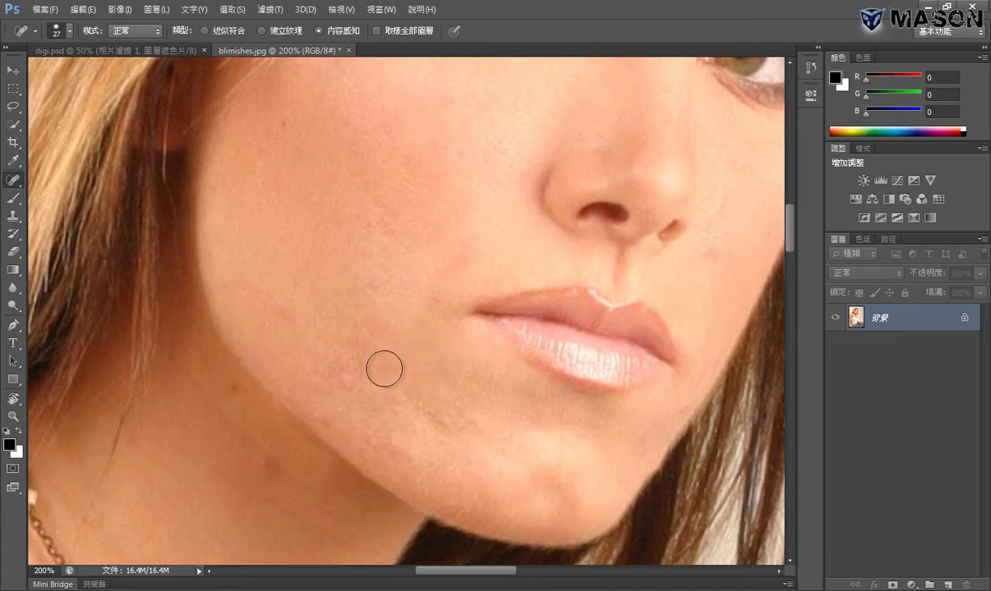
Step: Keep the Spot Healing Brush, enlarge it to heal a broad cheek patch, then shrink it to 16 px
right_click(16, 183)
left_click(49, 174)
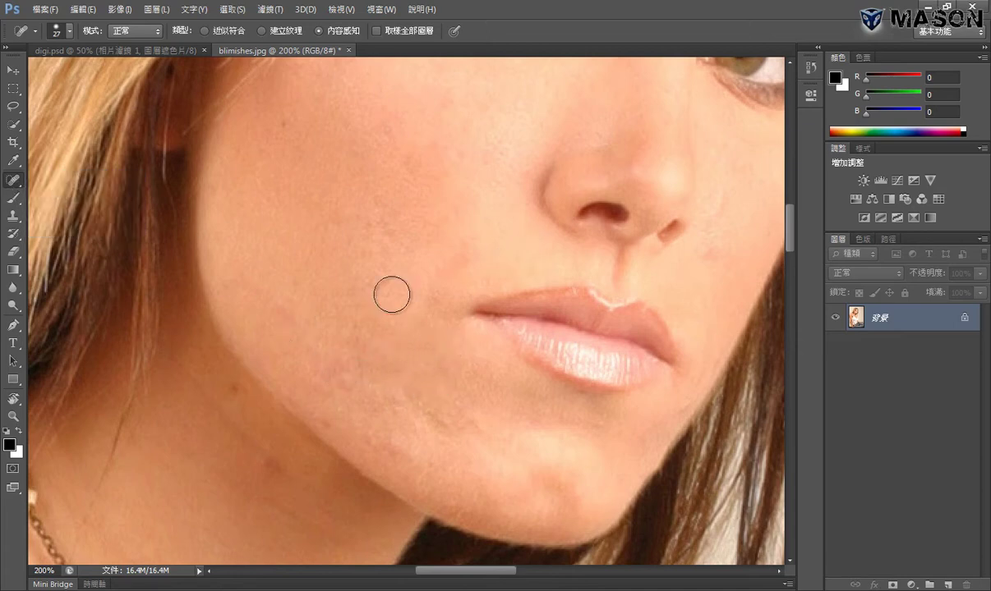
left_click(343, 371)
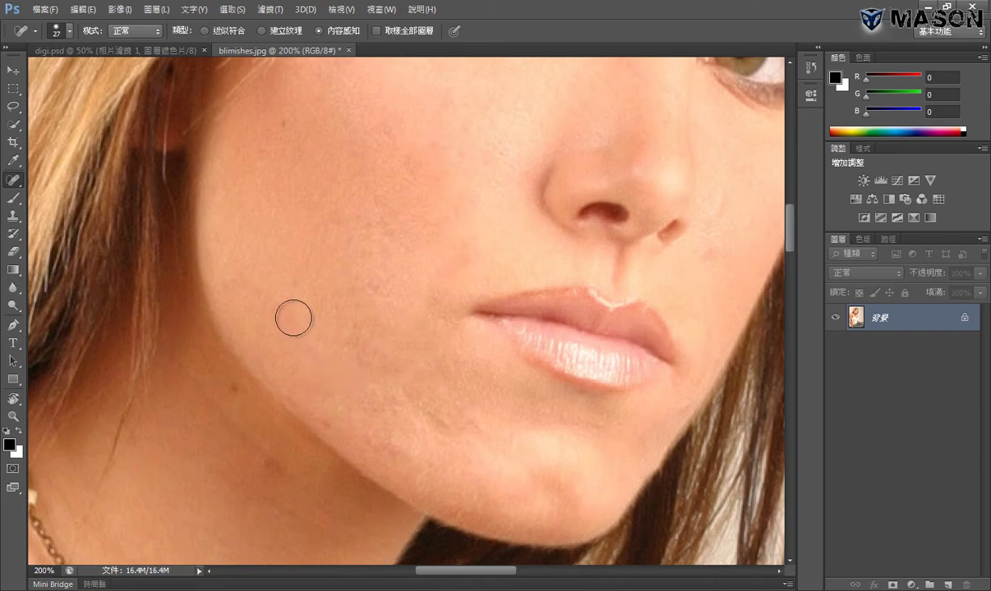
left_click_drag(377, 278, 491, 278)
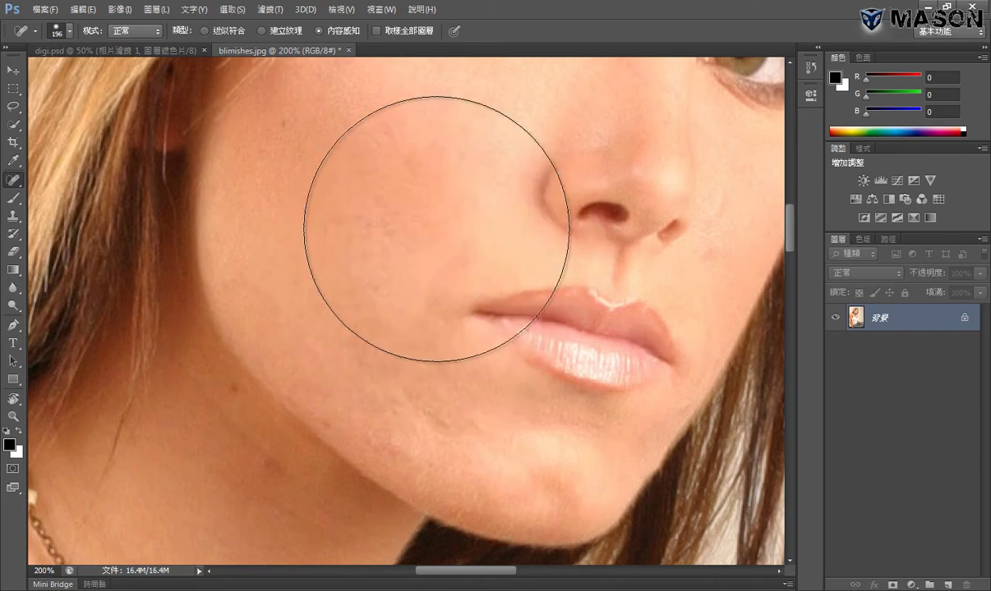
left_click(375, 215)
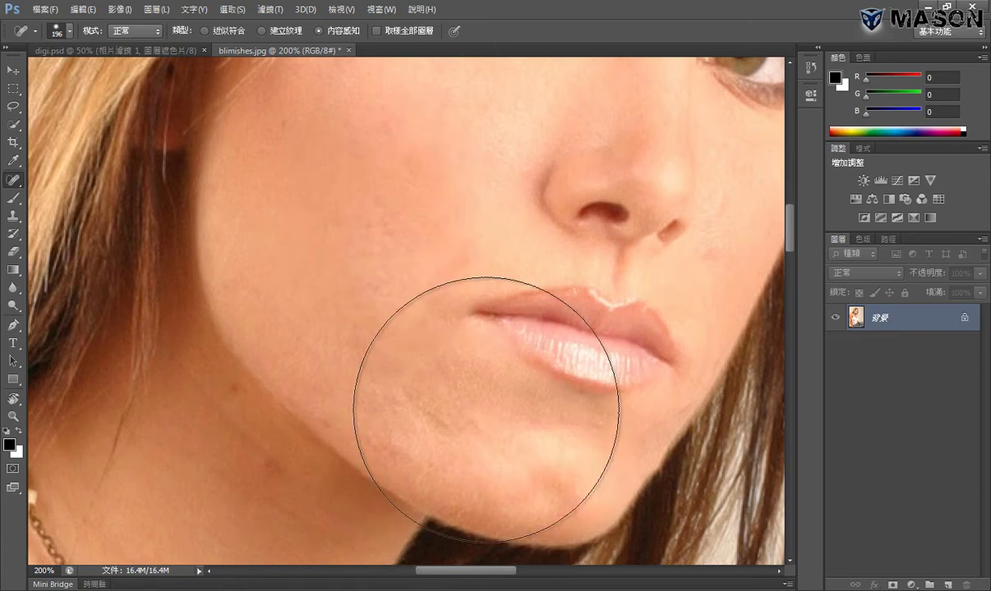
mouse_move(402, 227)
left_mouse_down()
mouse_move(364, 234)
mouse_move(344, 254)
left_mouse_up()
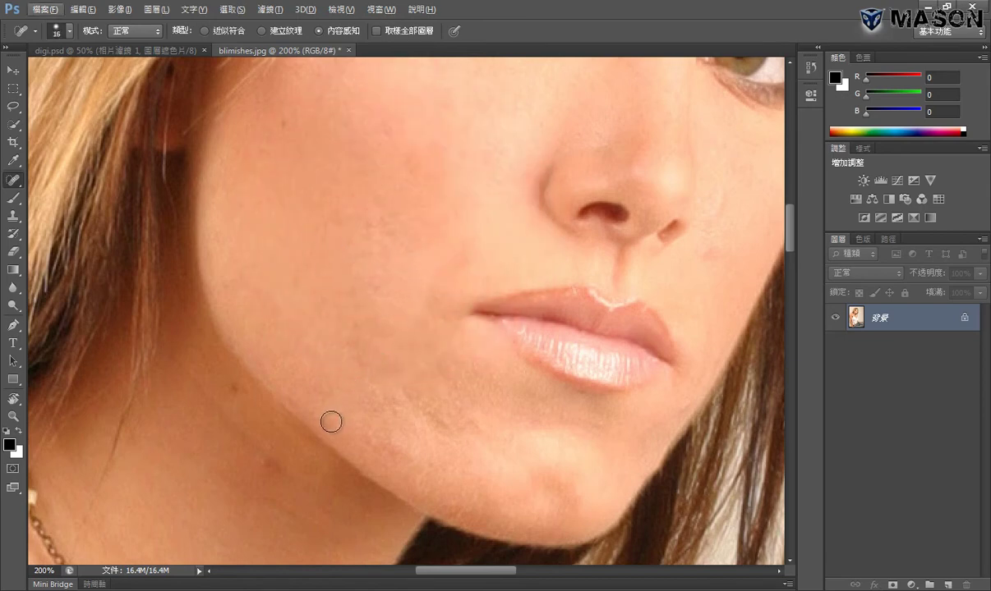
Step: Set the brush to 22 px, heal the chin spots, and undo the heal that smeared the nose and lips
right_click(376, 420, "alt")
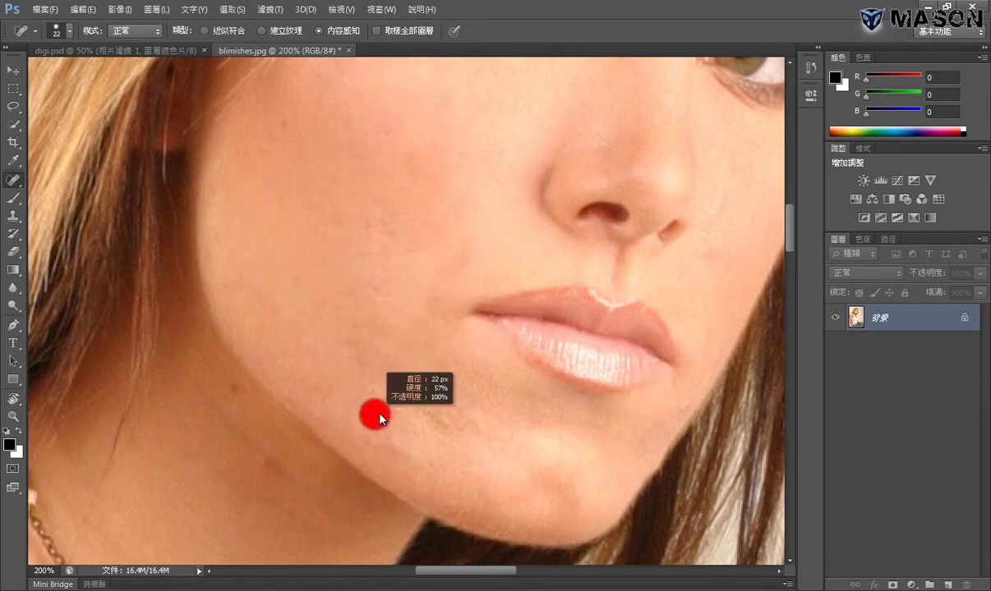
left_click(383, 440)
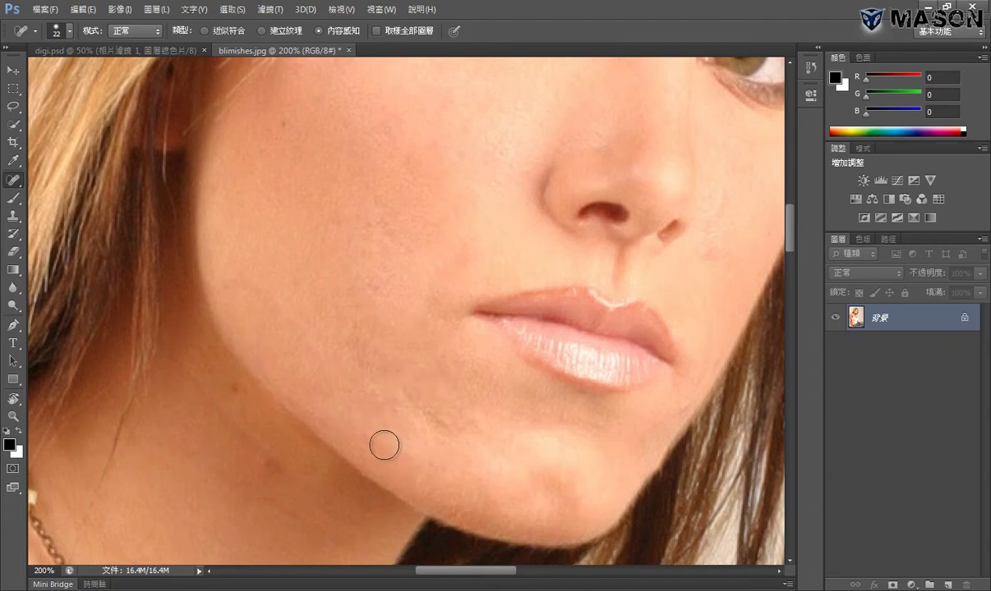
left_click(450, 426)
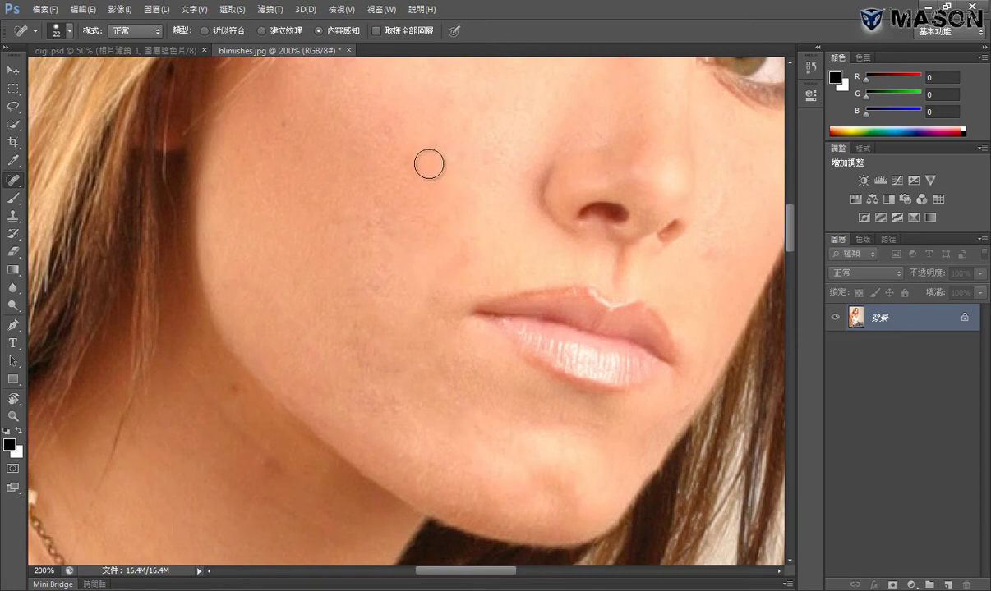
mouse_move(386, 148)
left_mouse_down()
mouse_move(442, 204)
mouse_move(509, 250)
mouse_move(596, 168)
mouse_move(703, 303)
mouse_move(641, 201)
mouse_move(716, 148)
left_mouse_up()
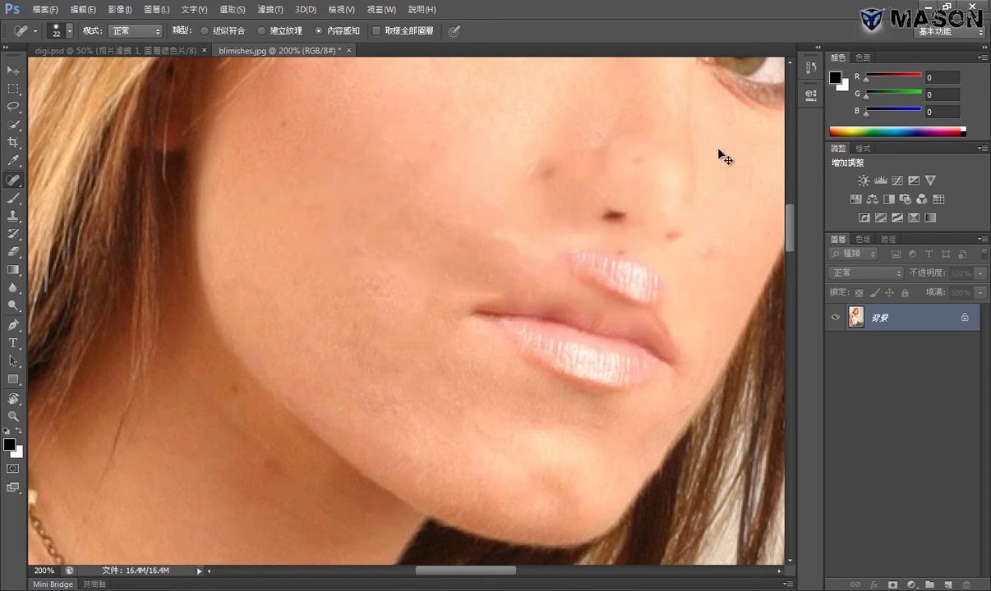
key("ctrl+z")
Step: Heal the remaining small spots on the cheek and beside the lip corner
left_click(388, 134)
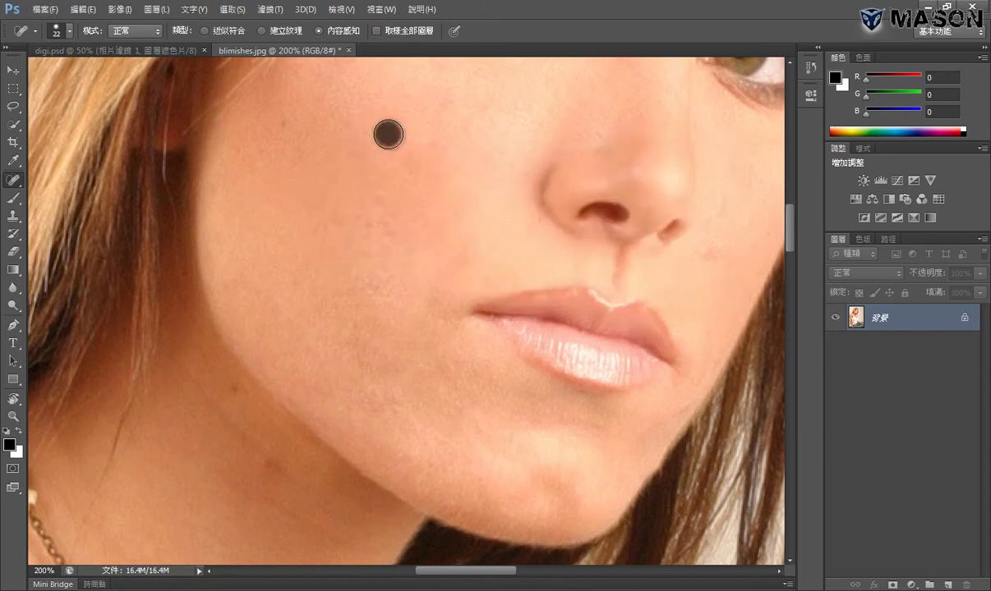
left_click(440, 101)
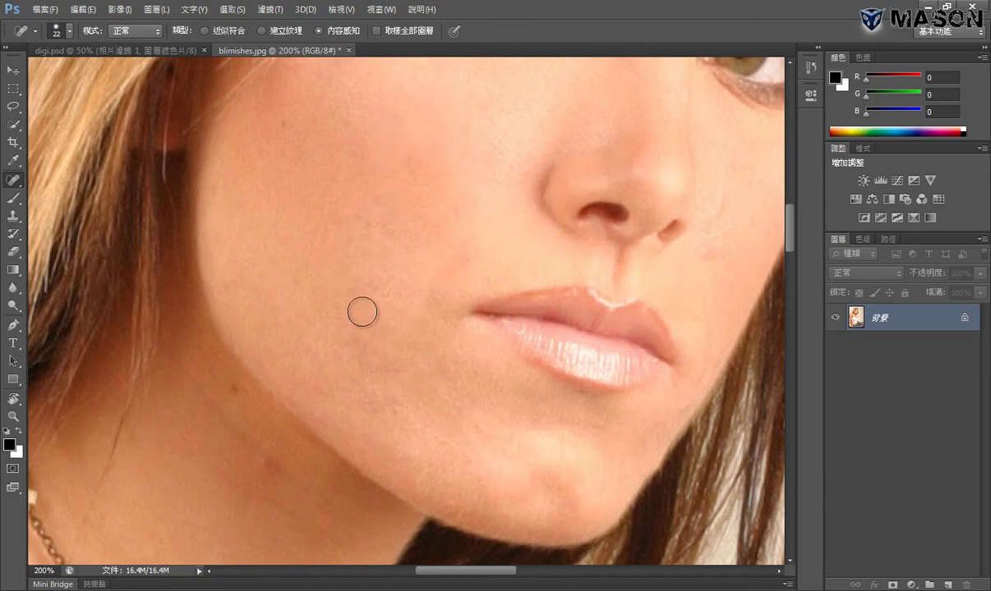
left_click(365, 284)
left_click(390, 222)
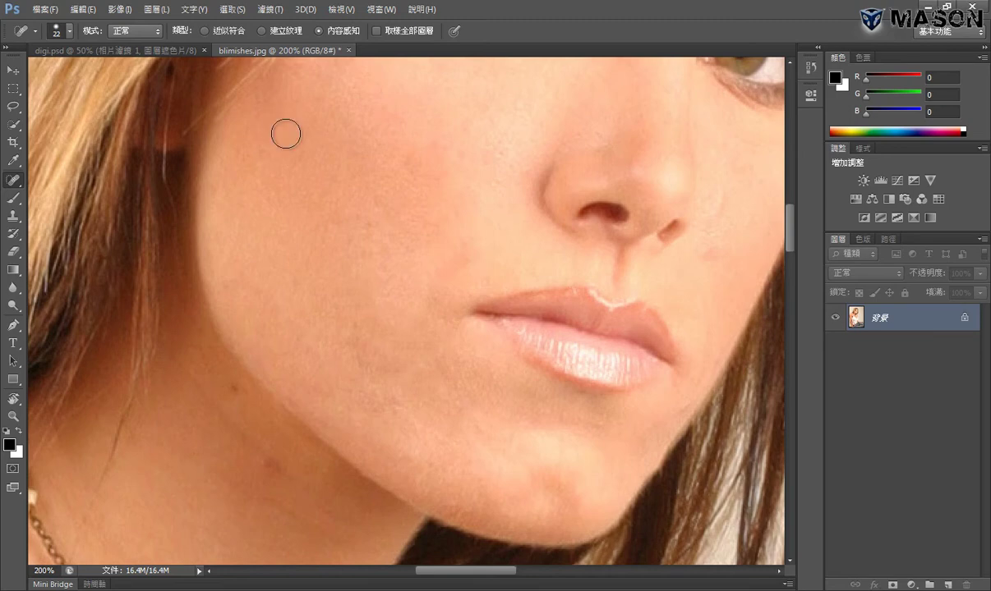
left_click_drag(357, 331, 359, 349)
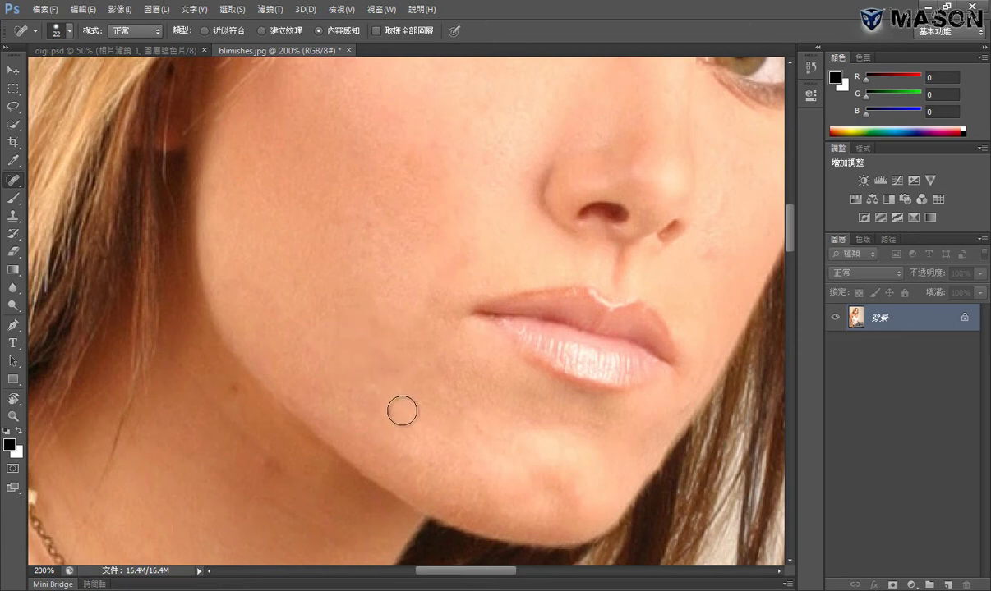
left_click(442, 359)
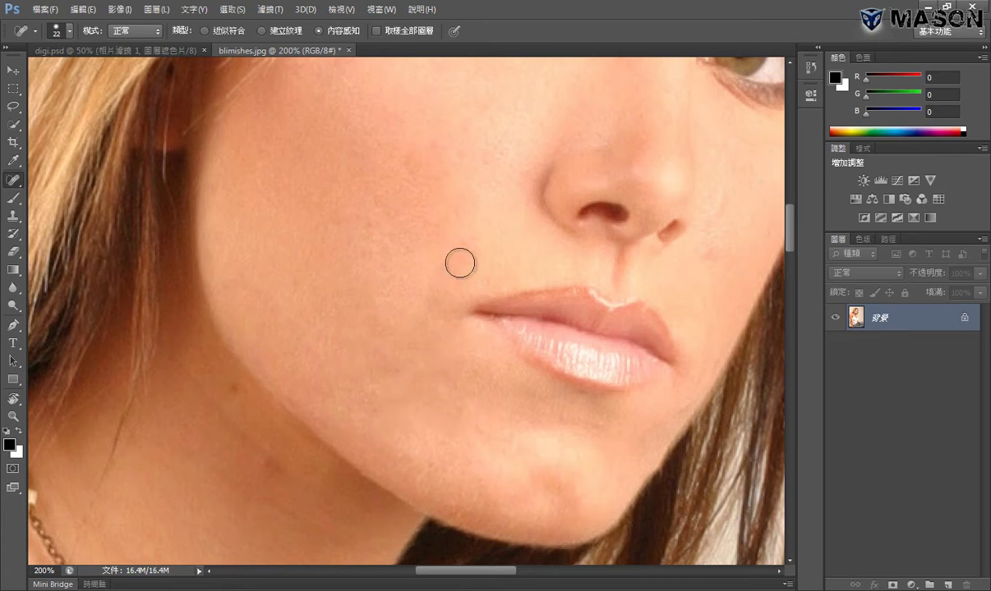
key("ctrl+minus")
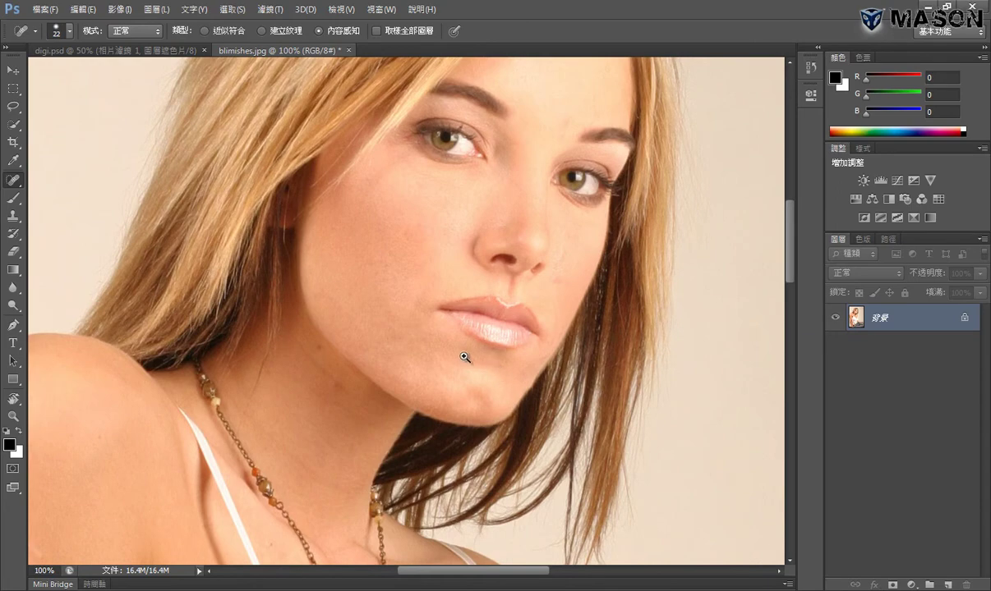
Step: Zoom in on the mouth and nose and heal the mole beside the nose
left_click(459, 354)
scroll(419, 320, "up", 5)
scroll(407, 332, "up", 1)
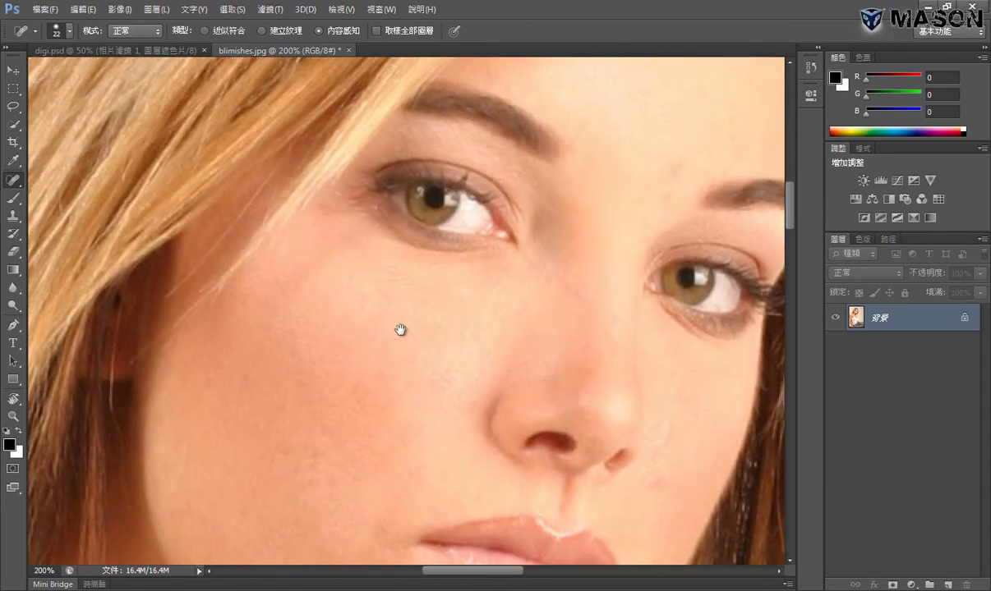
left_click(403, 327, "ctrl+alt")
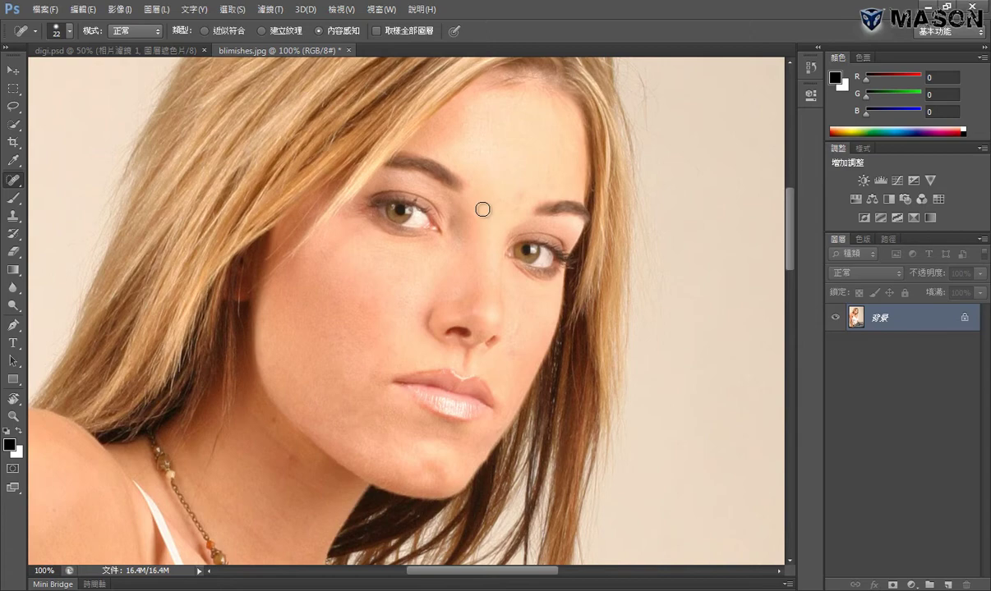
left_click(411, 378, "ctrl")
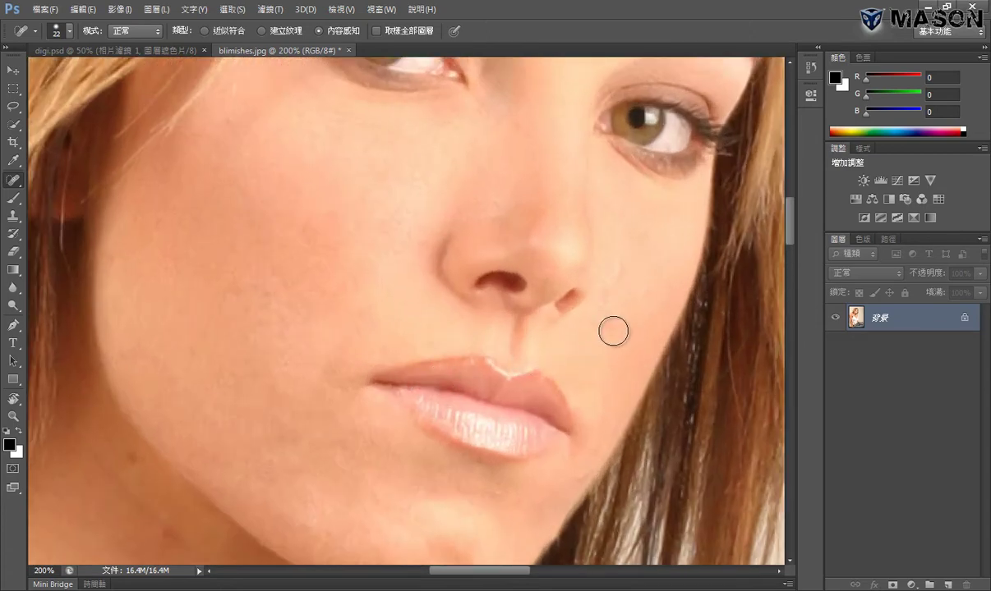
left_click_drag(619, 276, 621, 280)
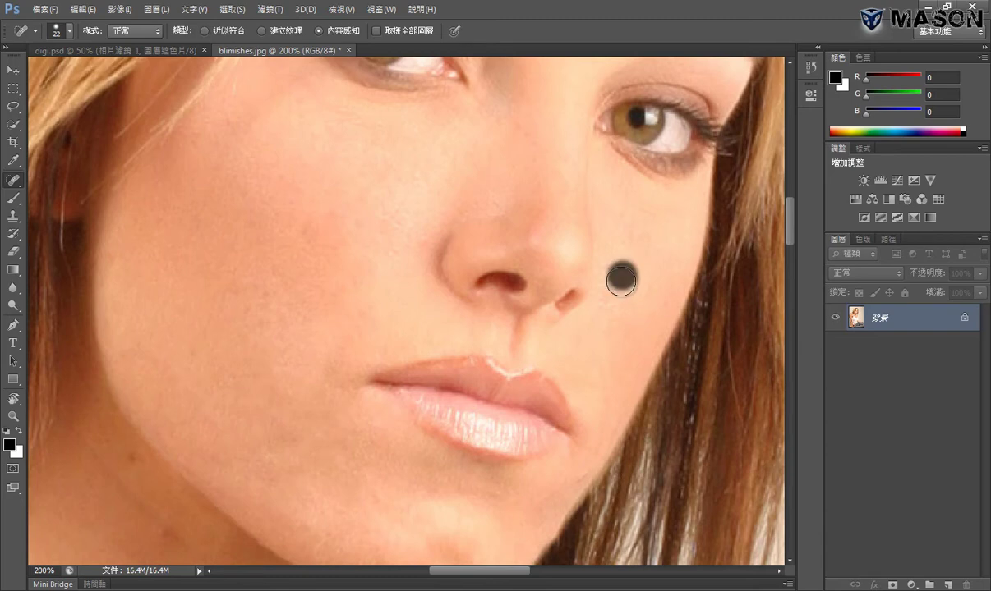
Step: Enlarge the brush slightly and heal the blemishes across the chin
scroll(495, 388, "down", 3)
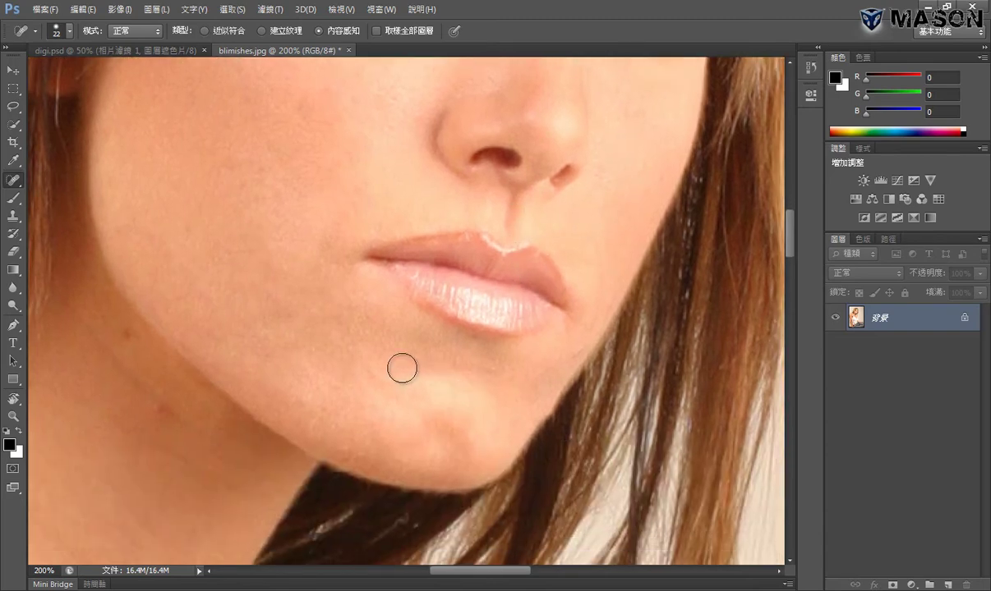
left_click_drag(402, 368, 398, 365)
scroll(465, 311, "down", 2)
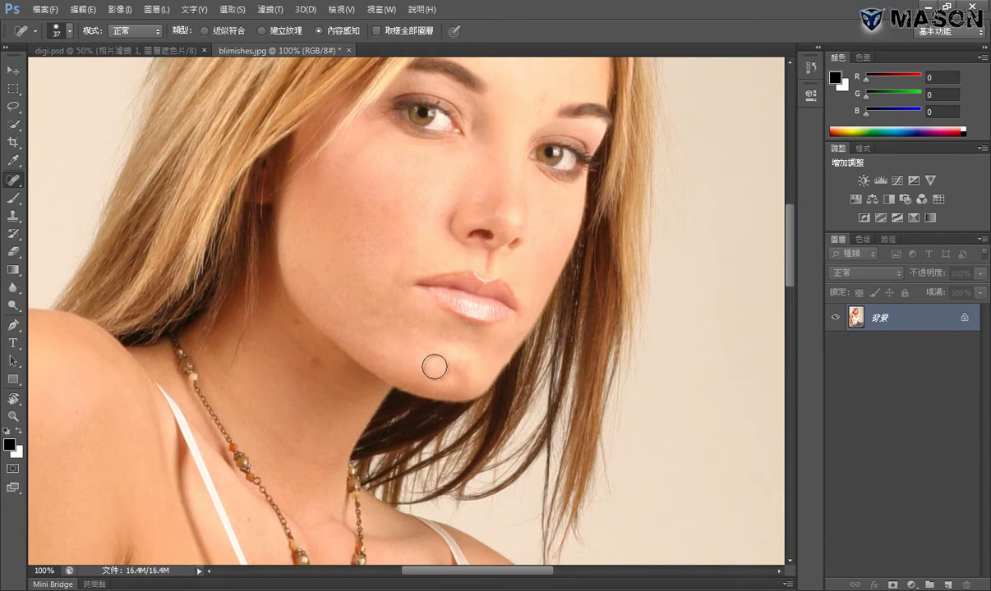
left_click_drag(439, 370, 463, 369)
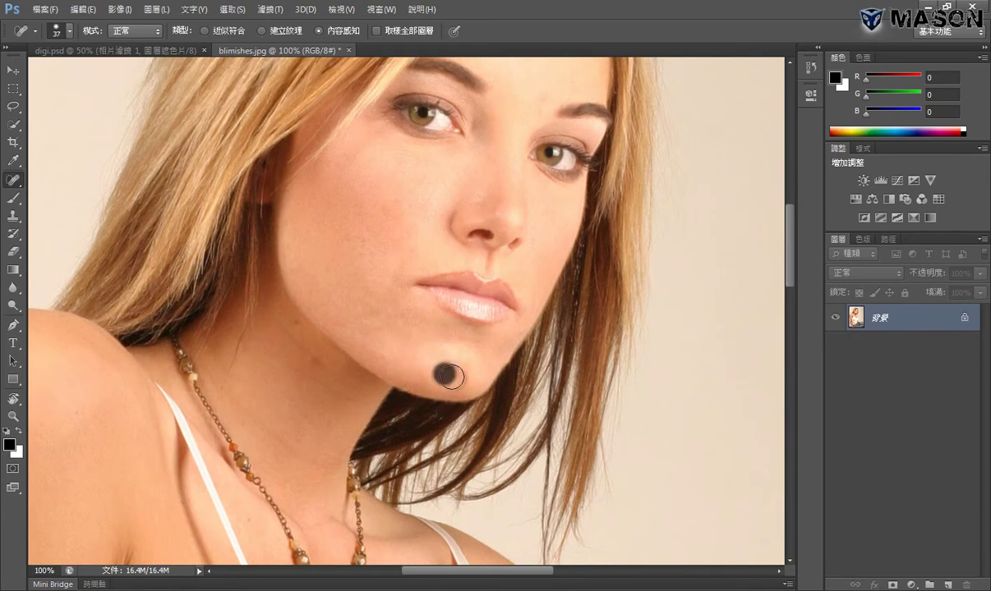
left_click(489, 345)
left_click(439, 380)
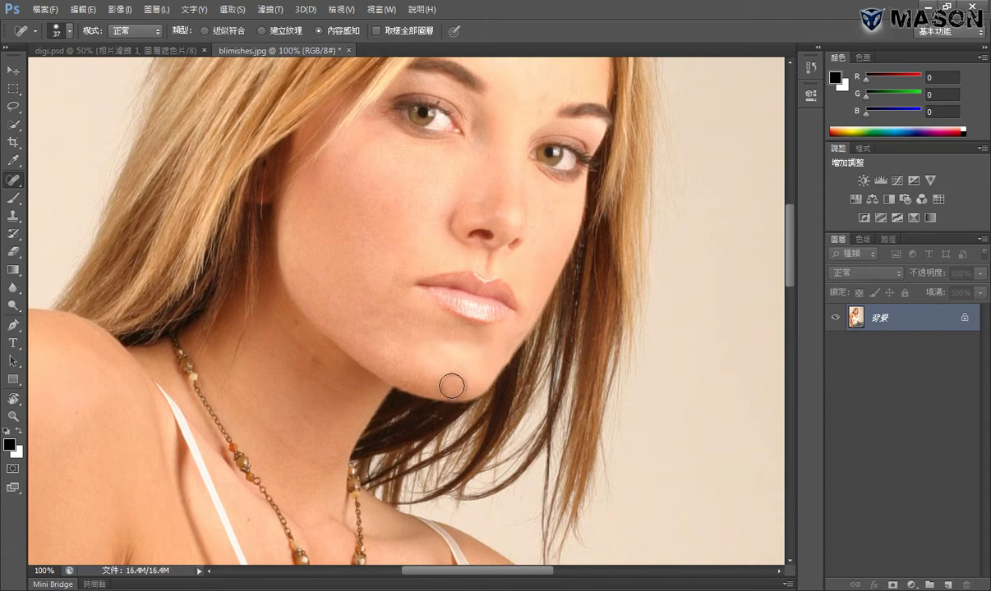
left_click(454, 381)
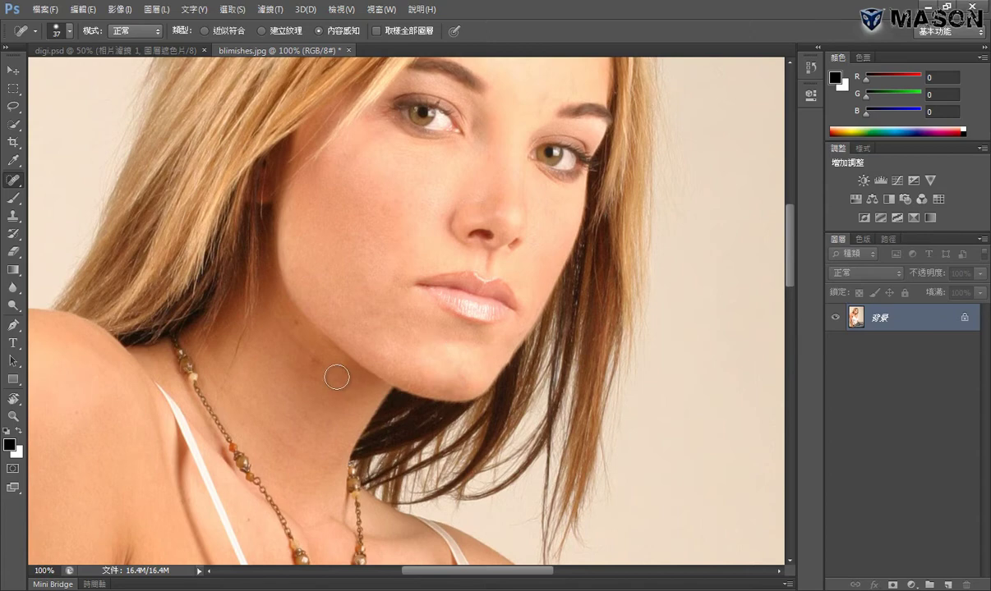
scroll(327, 367, "up", 1)
mouse_move(302, 356)
left_mouse_down()
mouse_move(281, 366)
mouse_move(294, 364)
left_mouse_up()
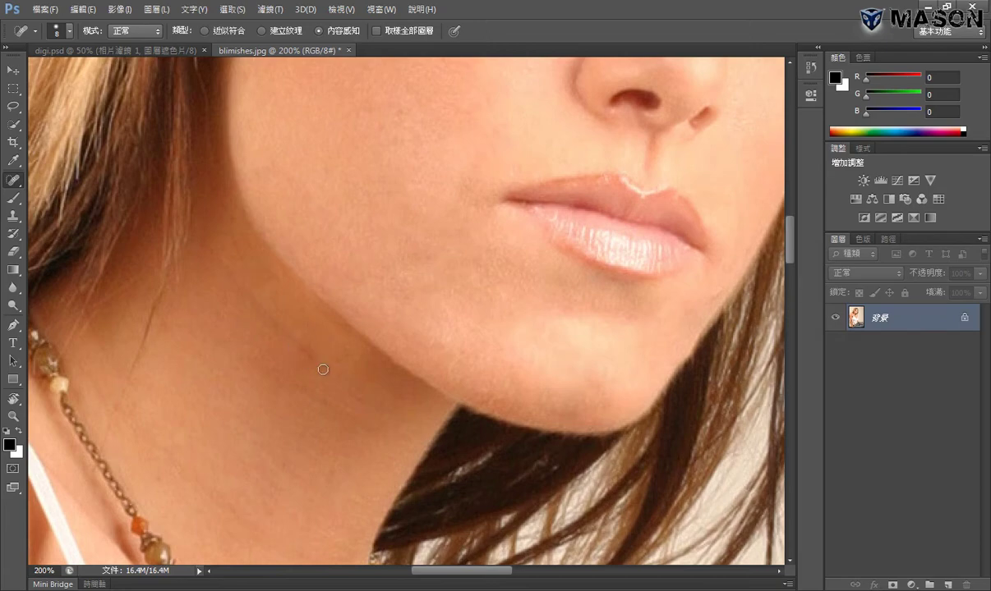
Step: Heal the dark spot beside the lips and the cheek blemishes, then set the brush to 26 px
left_click(373, 347, "alt")
left_click_drag(407, 260, 425, 268)
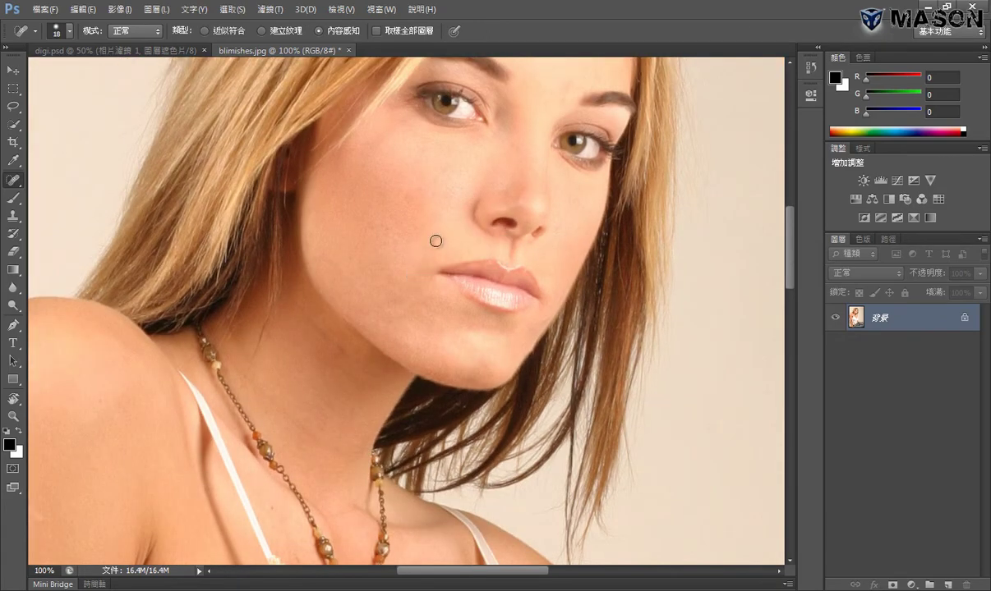
left_click(420, 267)
left_click(390, 231)
left_click(388, 225)
left_click(391, 281)
right_click(403, 318, "alt")
left_click_drag(406, 319, 393, 309)
left_click_drag(515, 261, 464, 372)
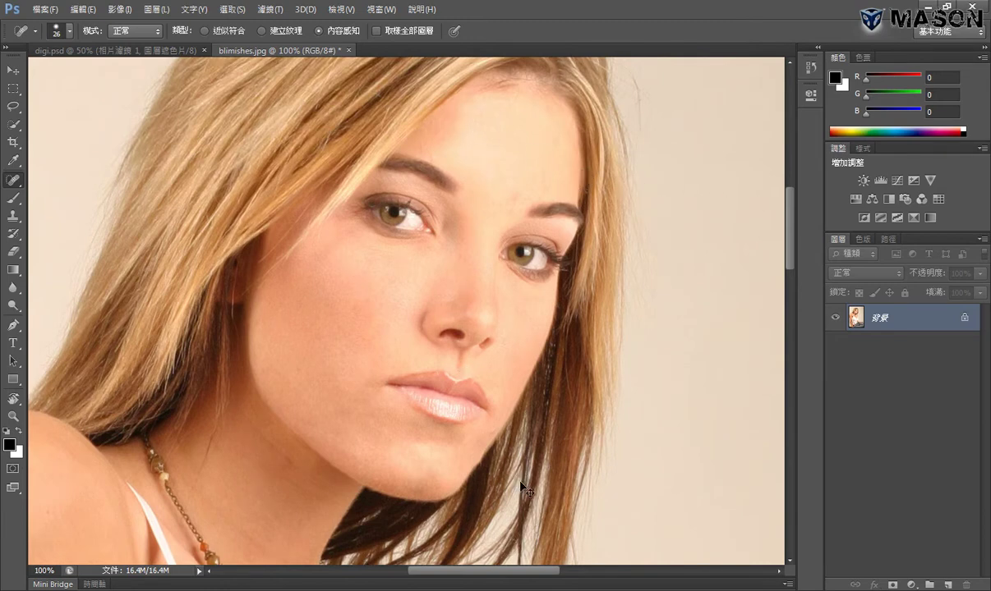
Step: Fit blimishes.jpg on screen, select the Move tool, and glance at digi.psd before returning
key("ctrl+0")
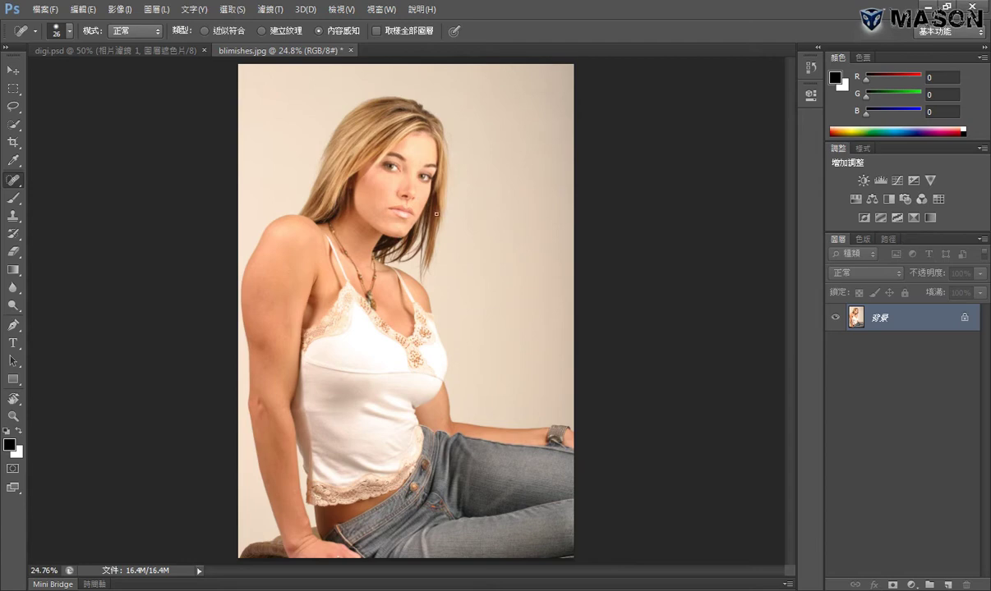
key("v")
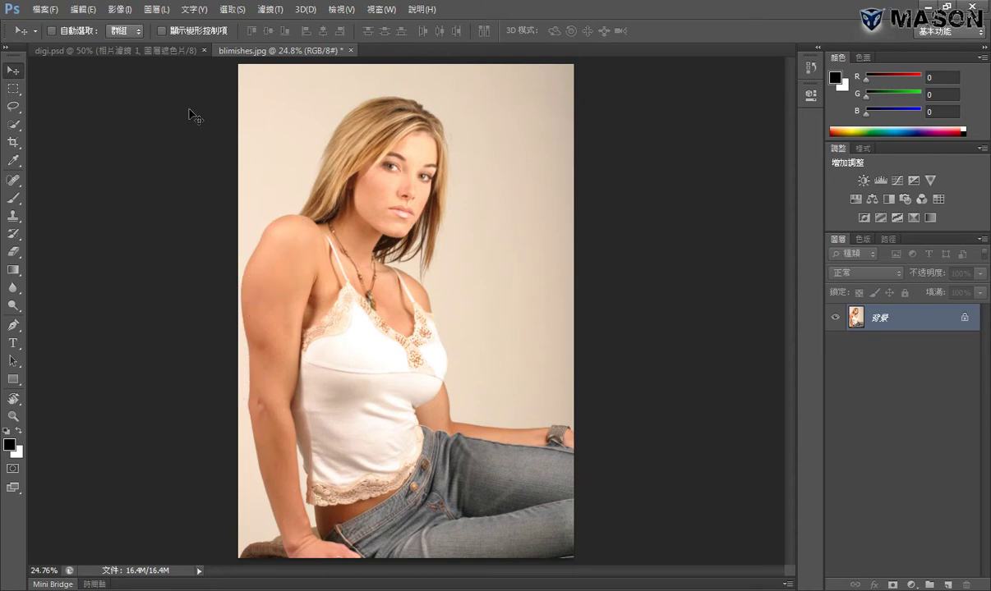
left_click(156, 50)
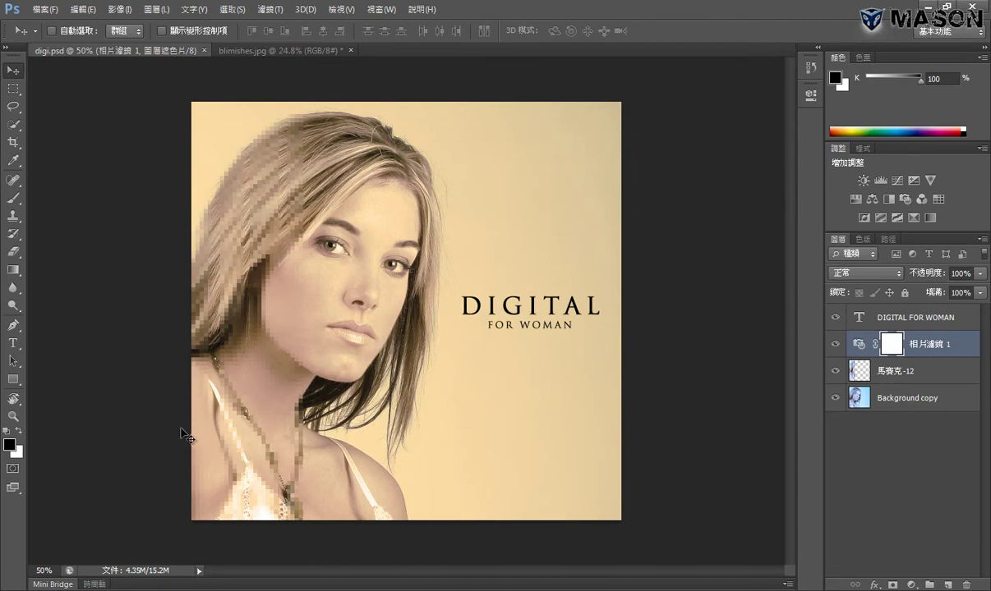
left_click(253, 51)
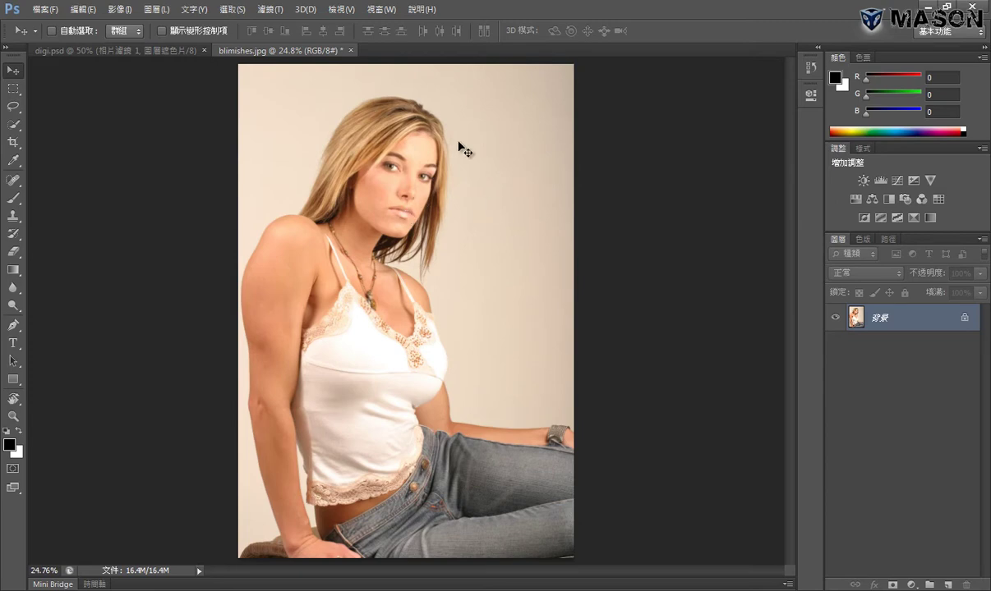
Step: Select the Crop tool with an Unconstrained ratio and start a fresh crop box
left_click(14, 145)
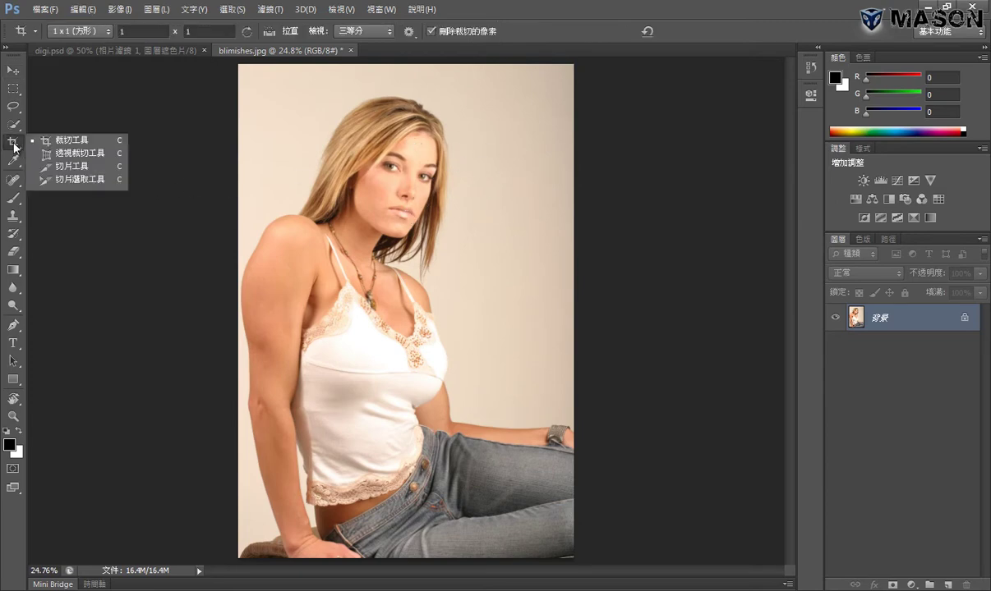
left_click(57, 147)
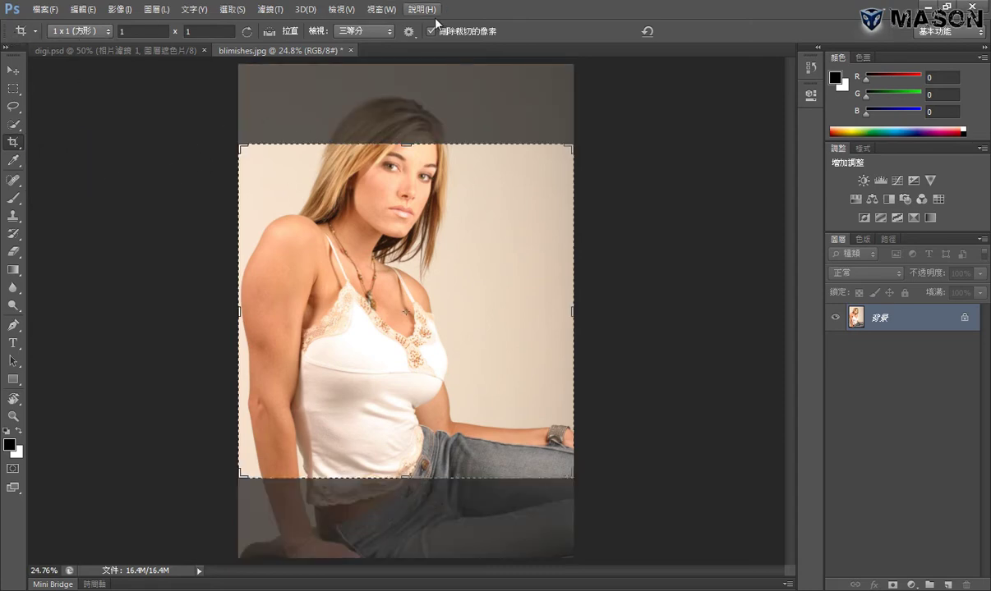
left_click(74, 33)
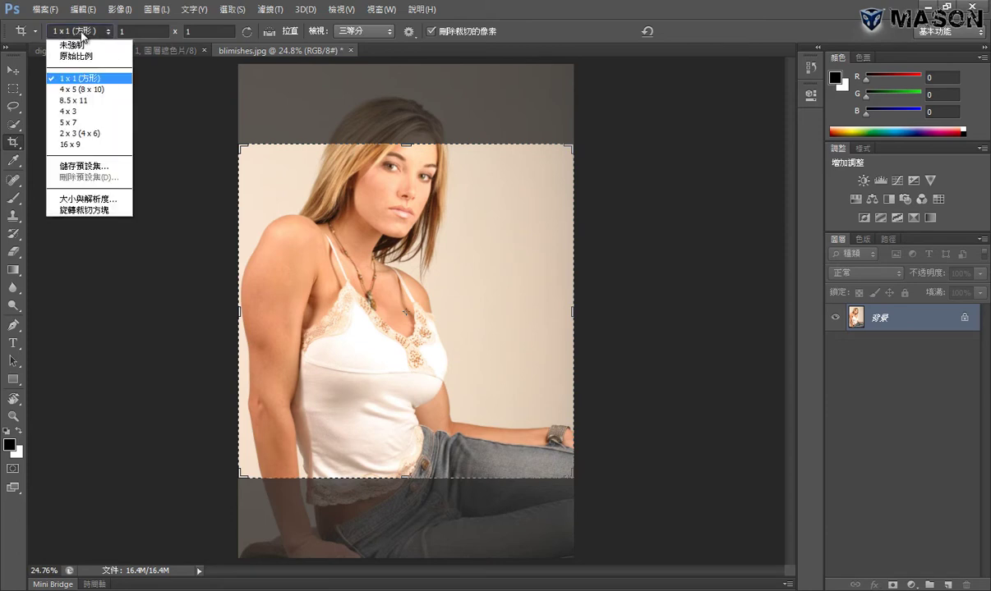
left_click(82, 45)
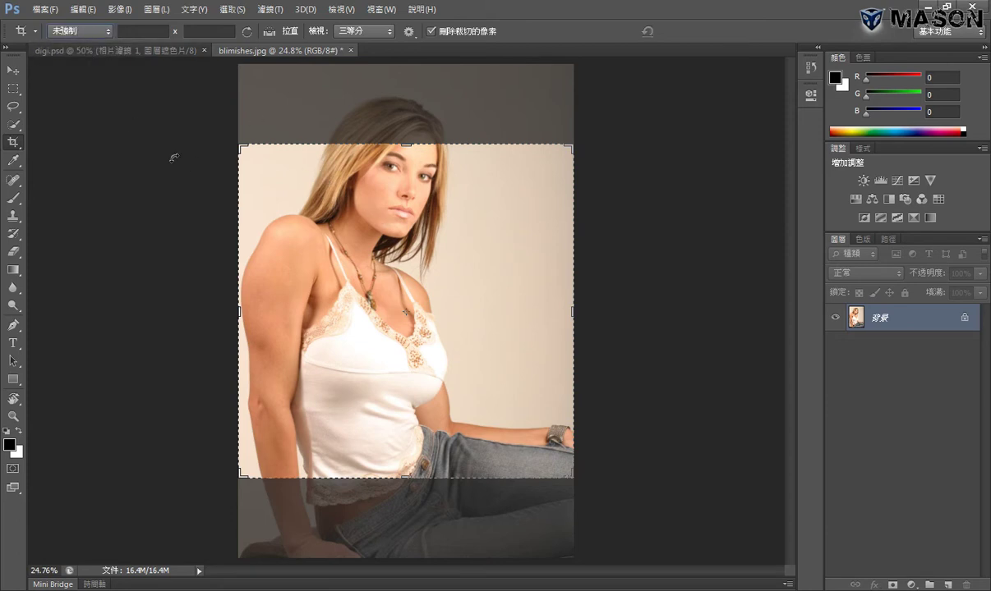
left_click(13, 71)
left_click(14, 142)
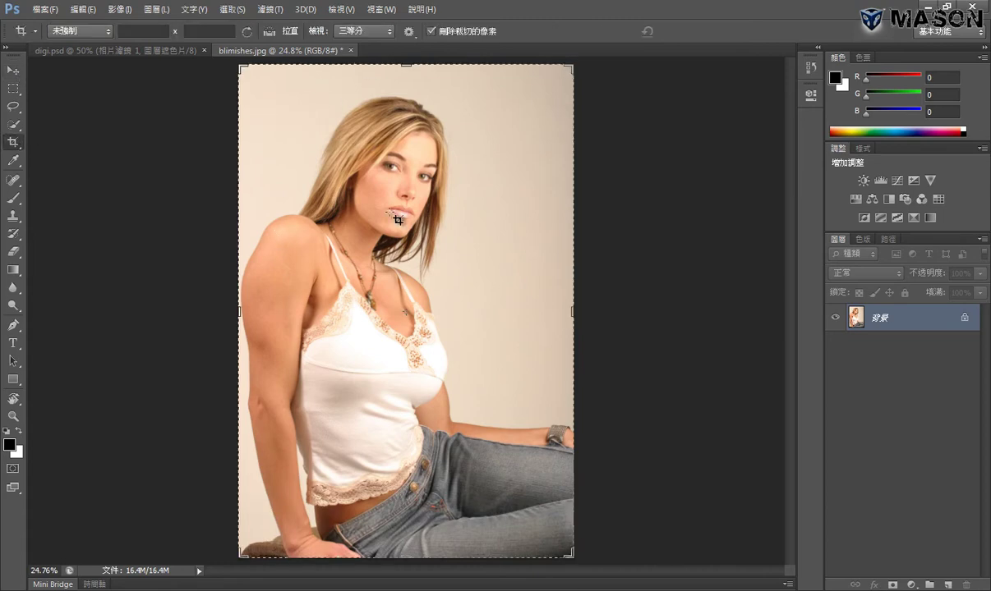
Step: Trim the crop's top and bottom edges to frame the head and shoulders
left_click(405, 66)
left_click_drag(405, 65, 403, 80)
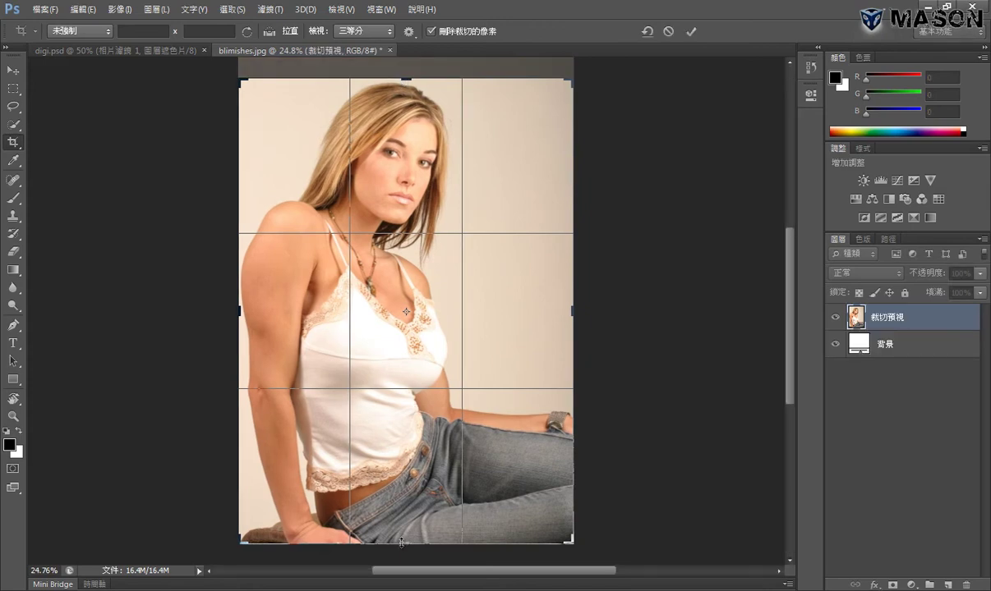
left_click_drag(401, 542, 403, 469)
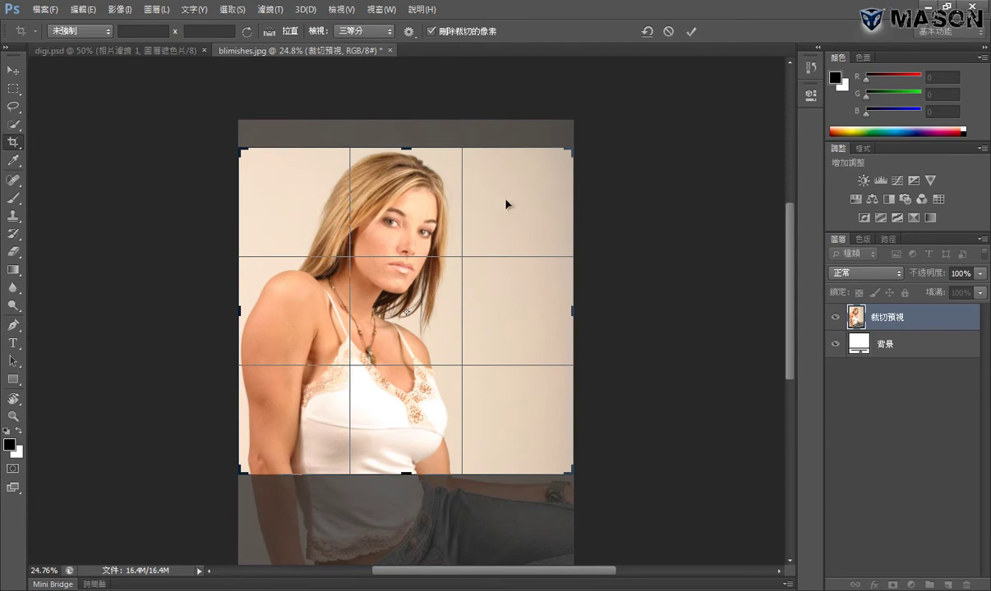
left_click_drag(412, 475, 410, 458)
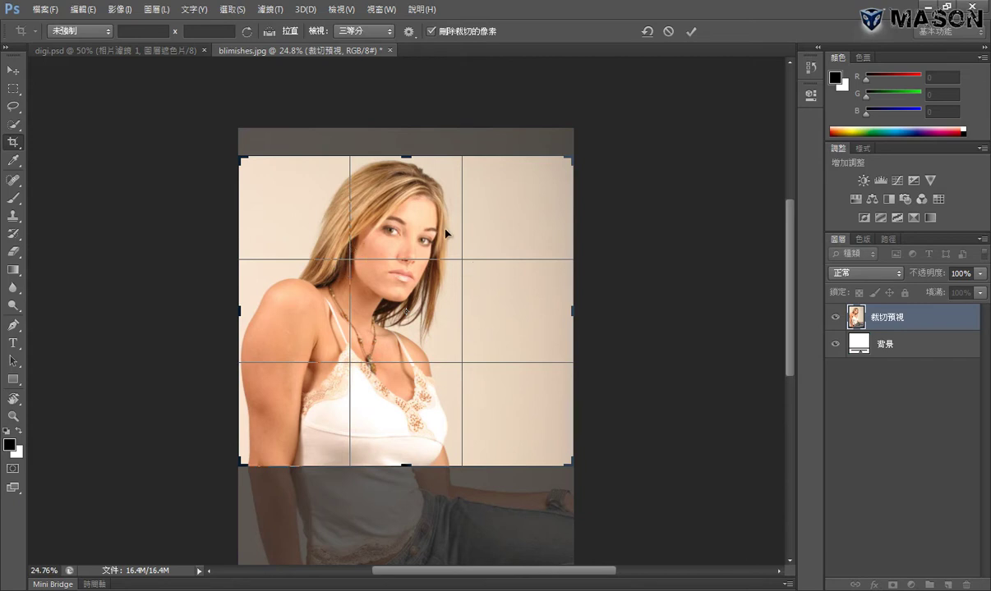
left_click_drag(411, 326, 413, 305)
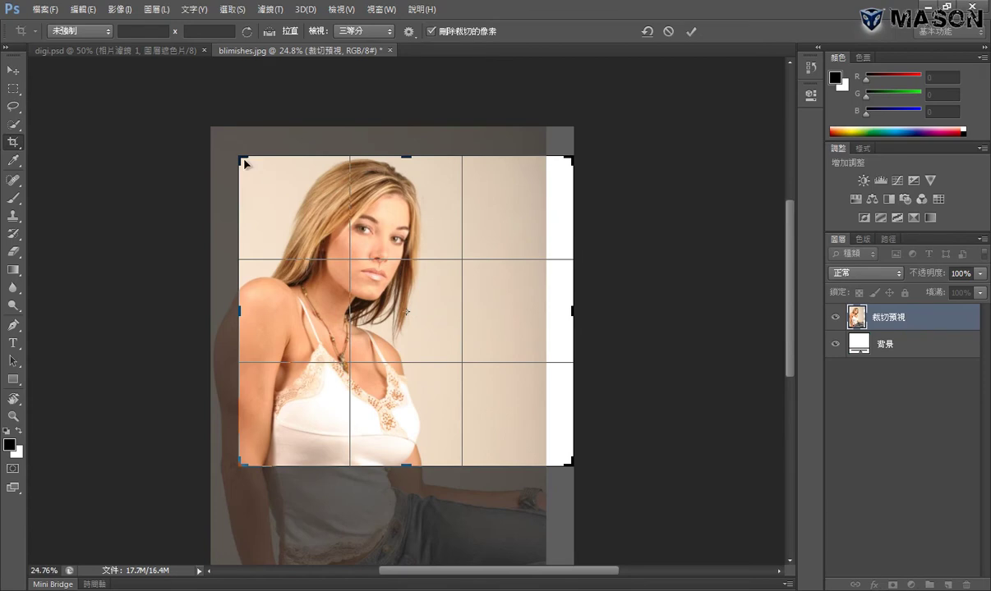
left_click_drag(244, 163, 250, 135)
Step: Rotate the photo clockwise within the crop, reposition it, and apply the tilted crop
left_click_drag(424, 143, 485, 181)
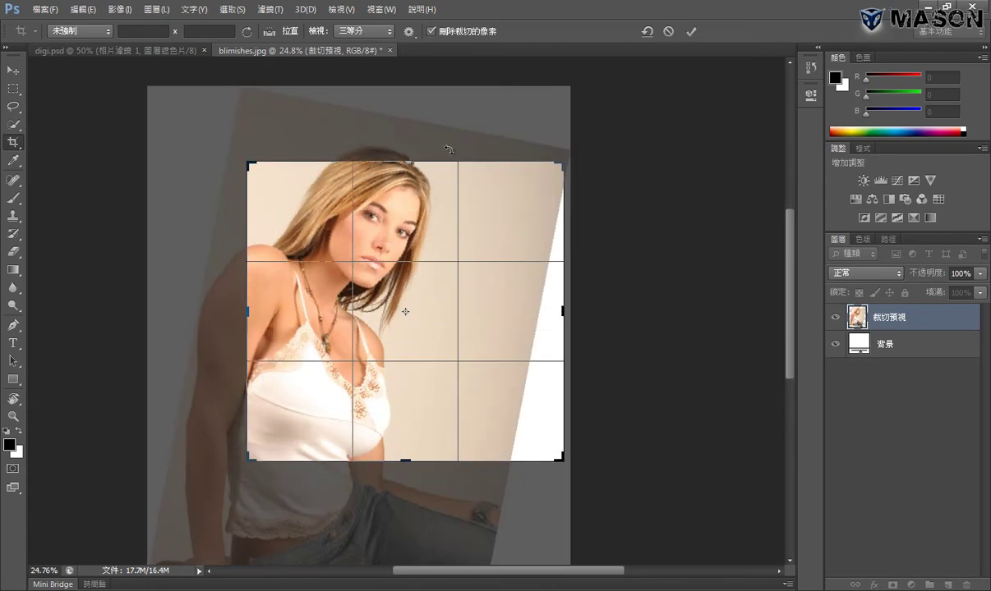
left_click_drag(422, 141, 499, 114)
left_click_drag(433, 245, 442, 272)
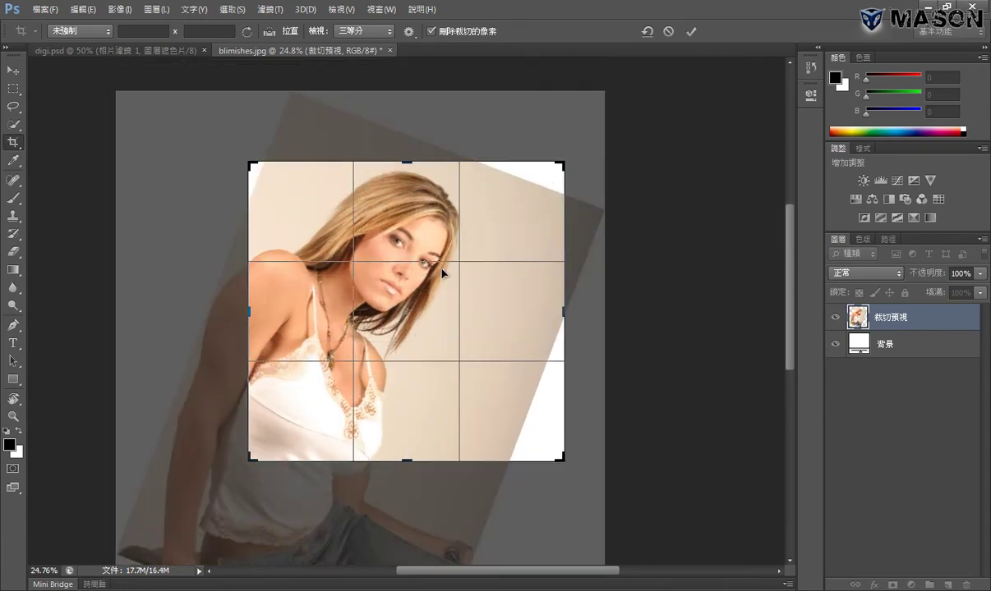
key("Return")
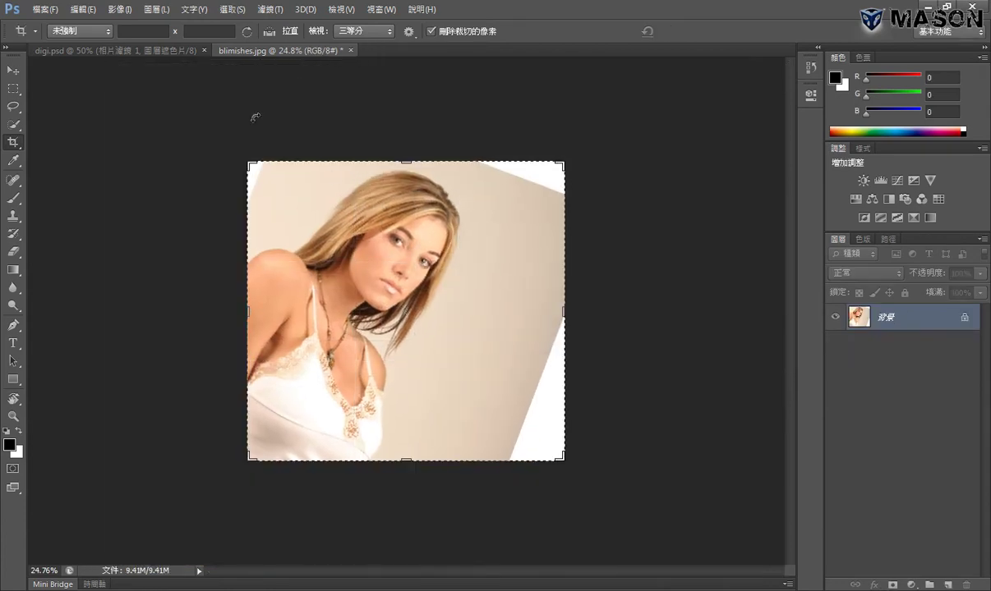
Step: Revert to the state before the crop using the History panel
left_click(79, 9)
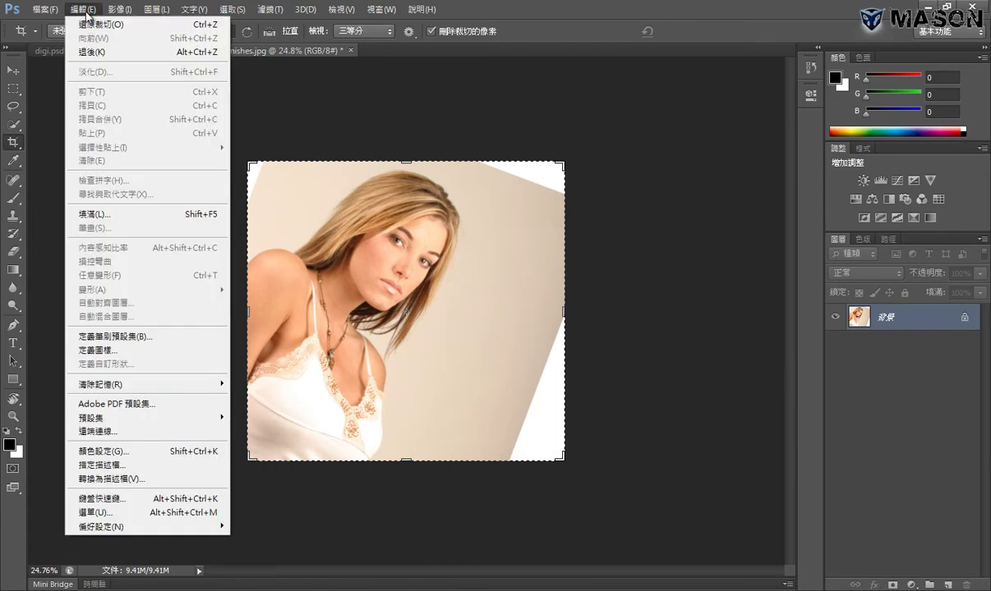
left_click(82, 10)
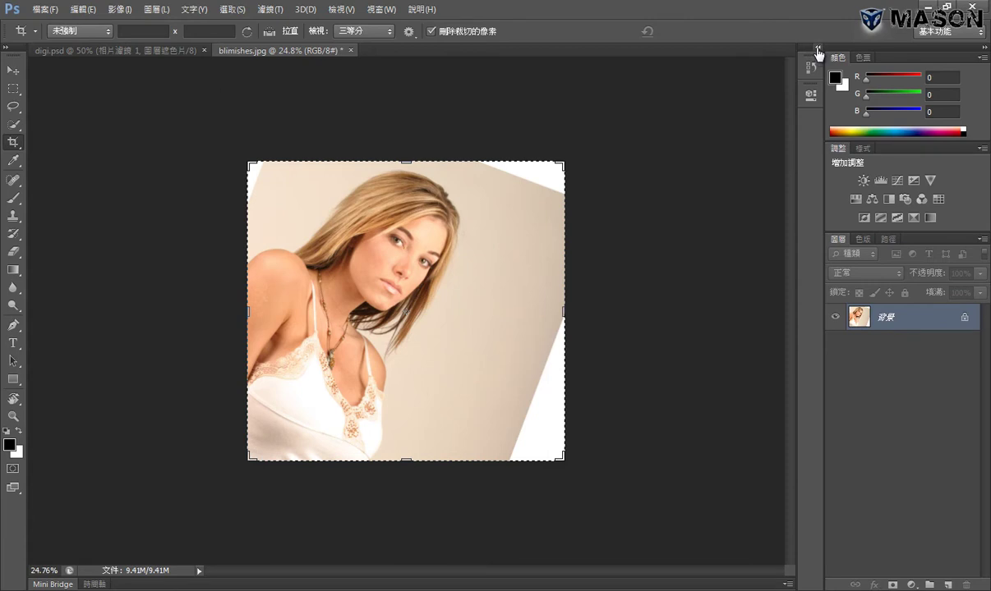
left_click(811, 69)
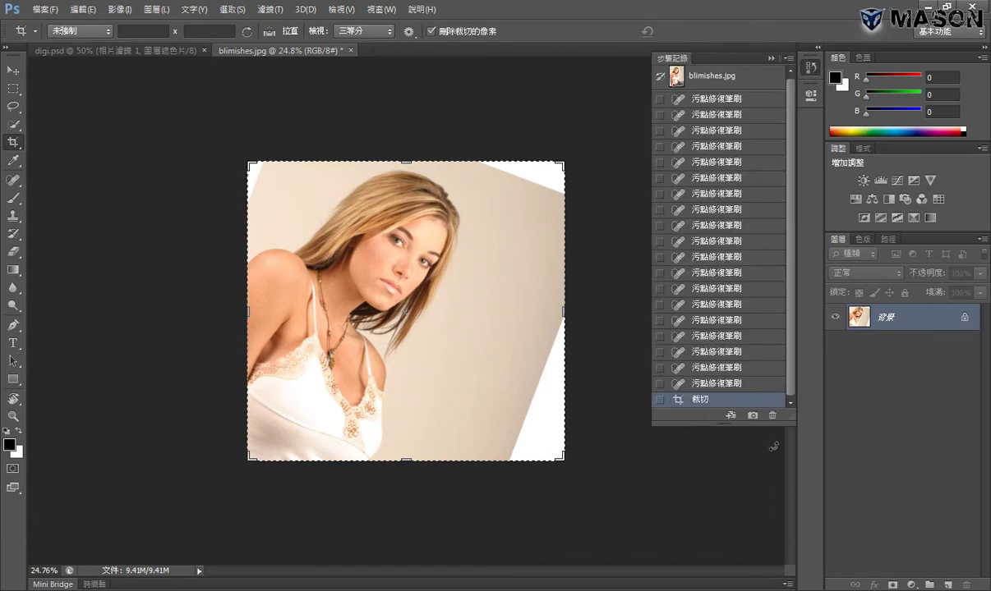
left_click_drag(724, 428, 724, 493)
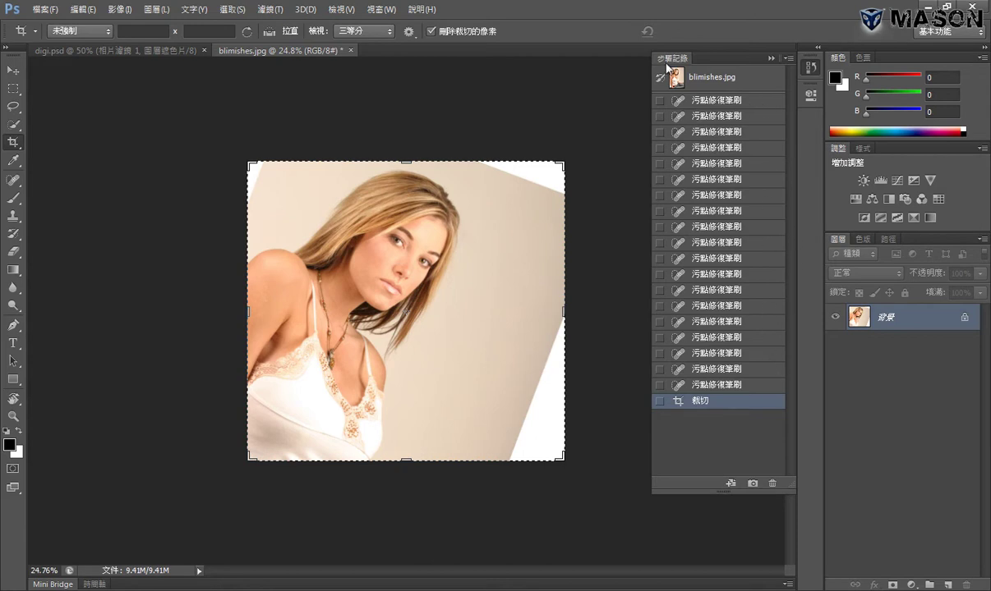
left_click(809, 68)
left_click(809, 71)
left_click(731, 386)
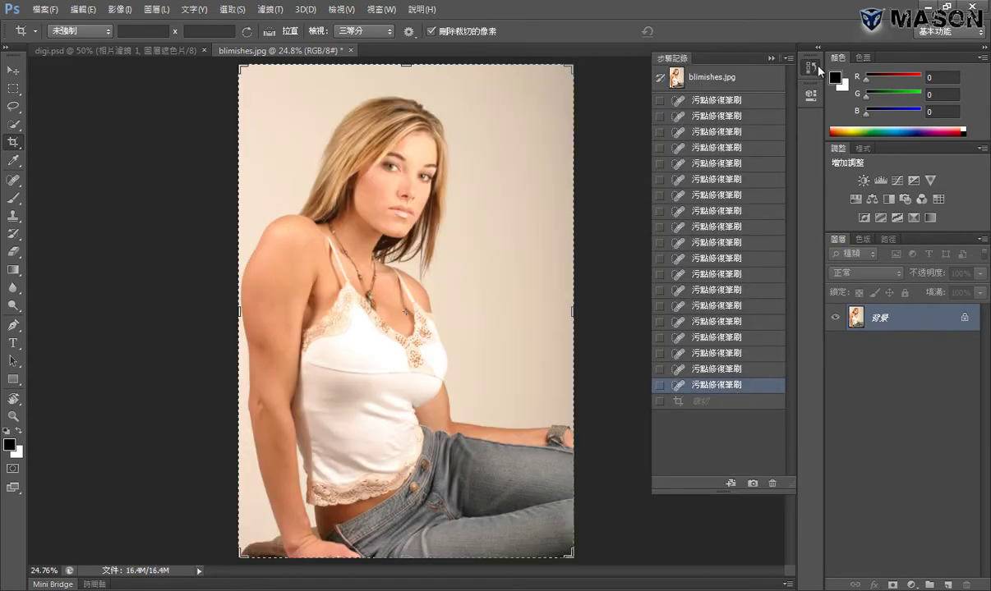
left_click(817, 69)
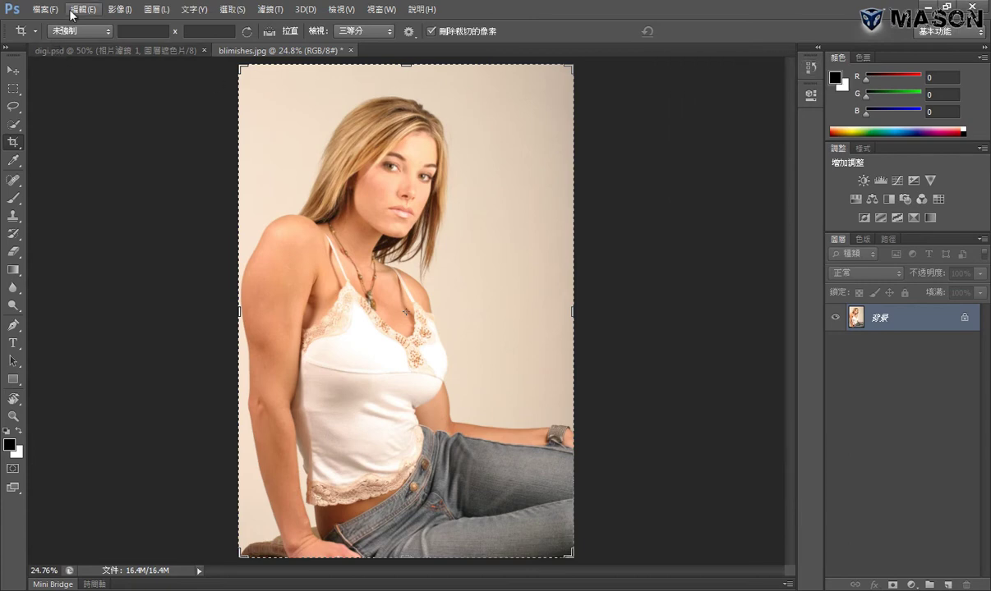
Step: Toggle between cropped and uncropped versions with Ctrl+Z, then reselect the Crop tool
left_click(81, 10)
left_click(87, 15)
key("ctrl+z")
key("ctrl+z")
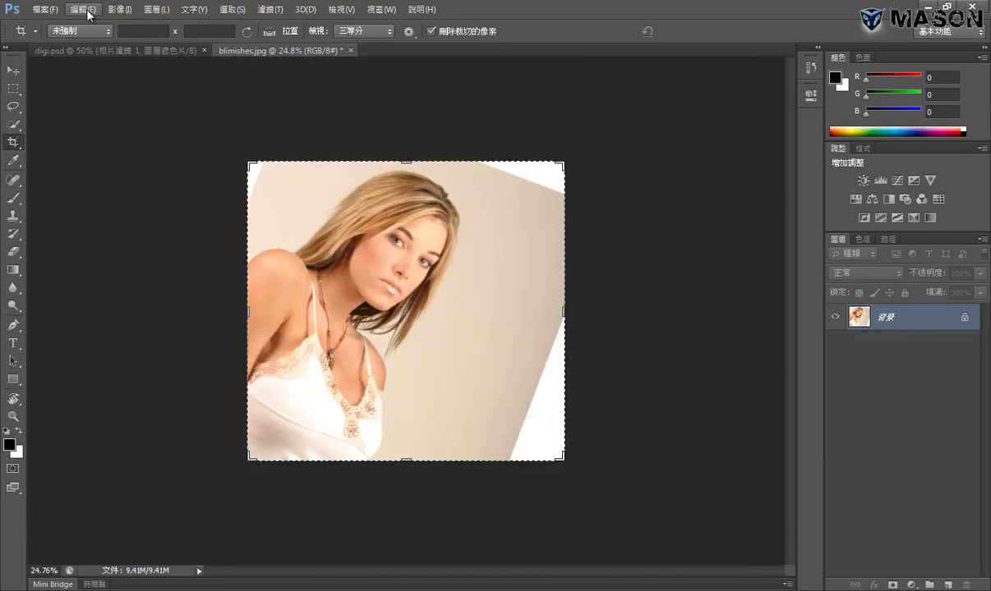
key("ctrl+z")
key("ctrl+z")
key("ctrl+z")
key("ctrl+z")
key("ctrl+z")
key("ctrl+z")
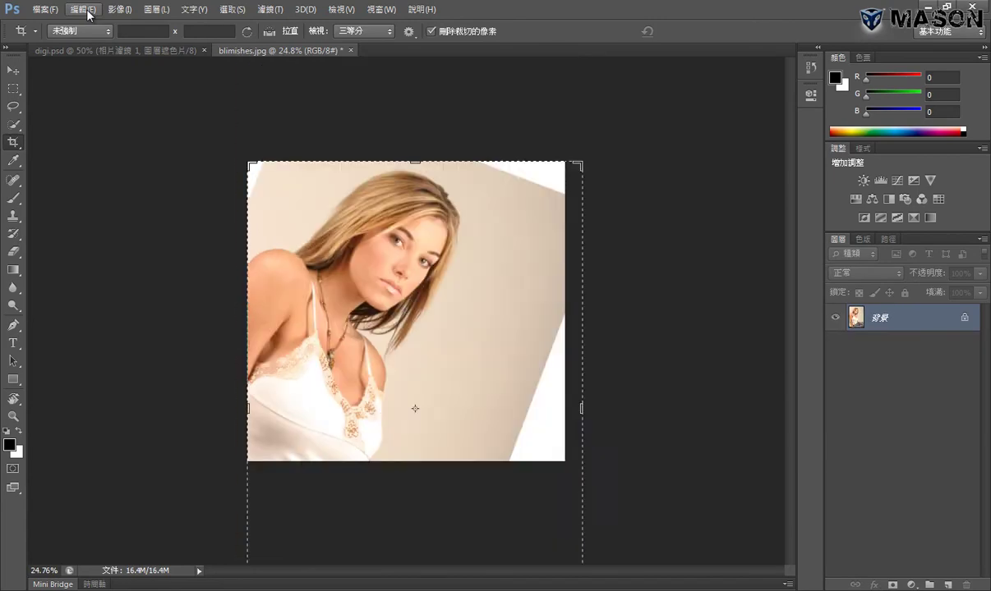
key("ctrl+z")
key("ctrl+z")
key("ctrl+z")
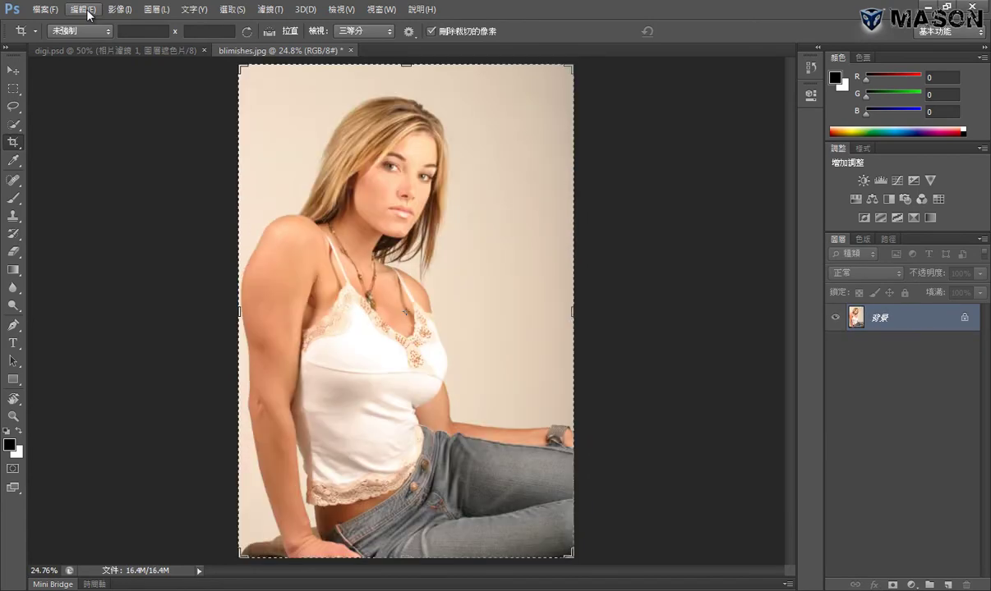
left_click(811, 68)
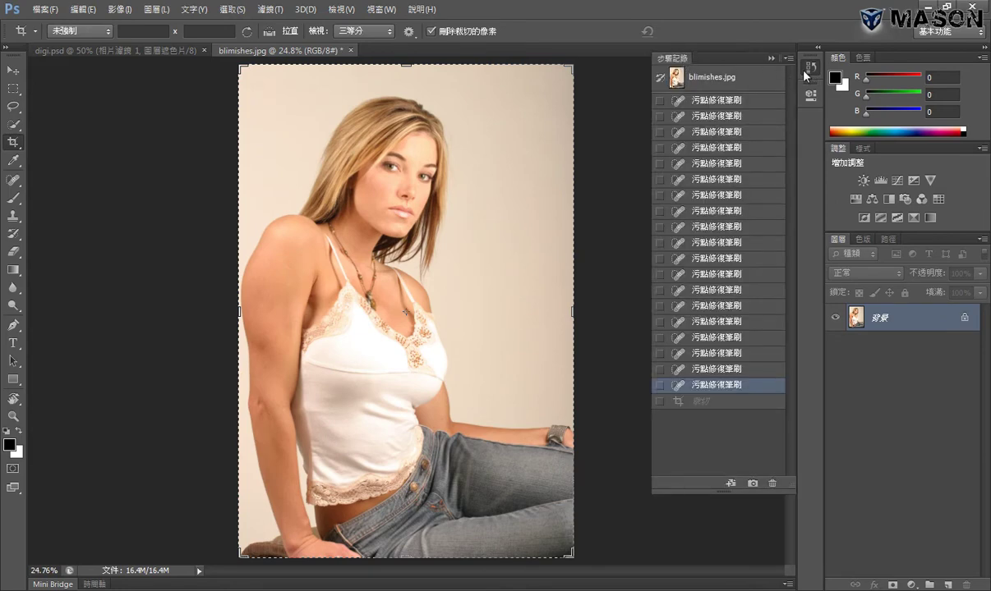
left_click(808, 69)
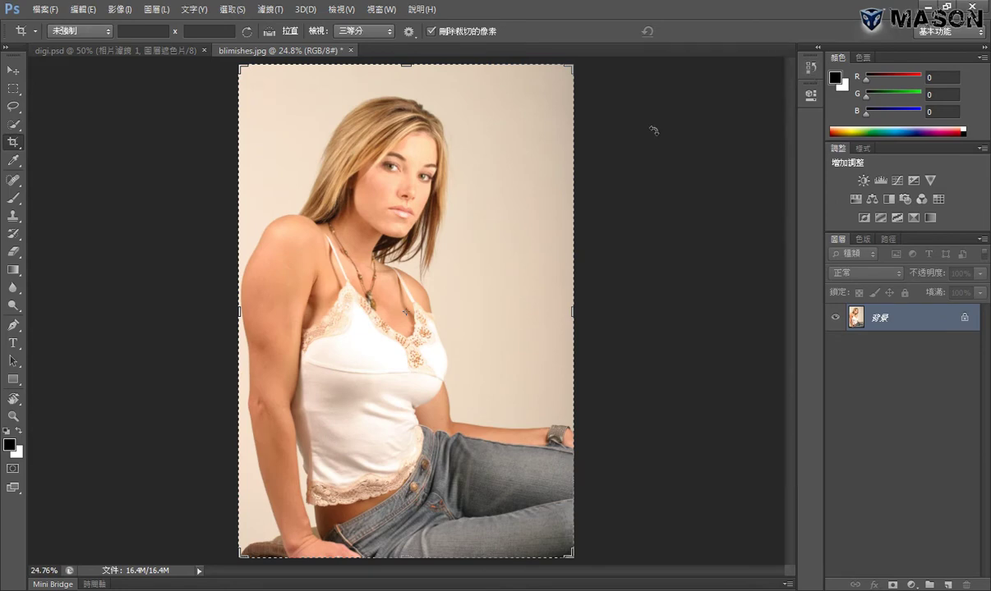
left_click(13, 71)
left_click(14, 145)
Step: Try several crop frames around the face and upper body, cancelling each
left_click_drag(291, 107, 474, 283)
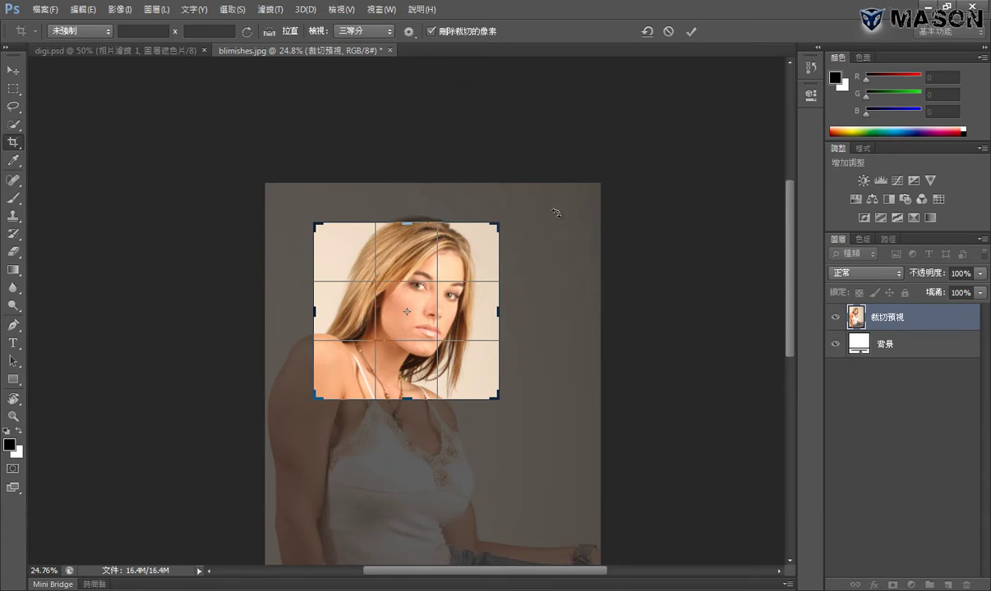
key("Escape")
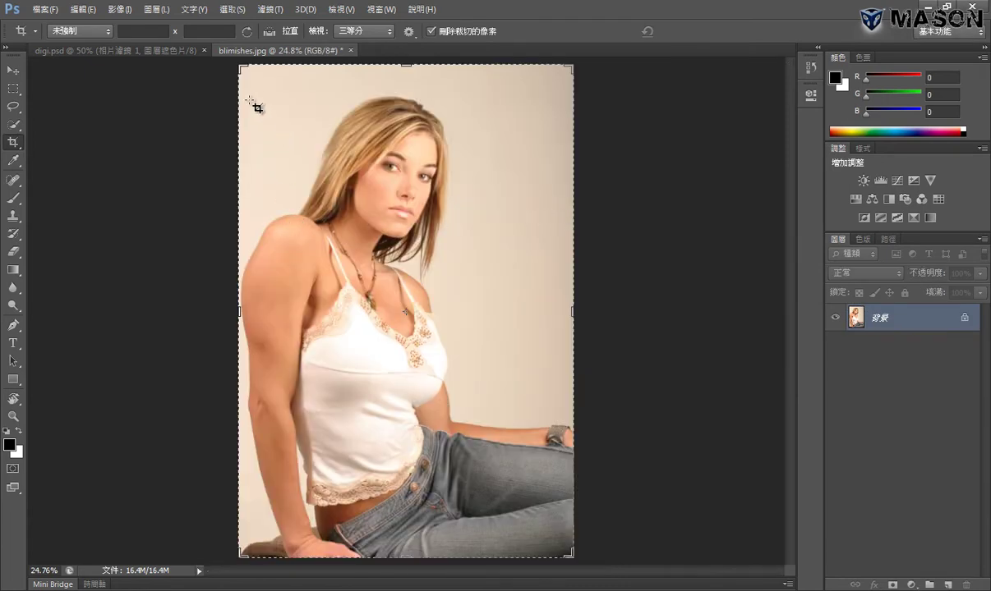
left_click_drag(244, 68, 261, 88)
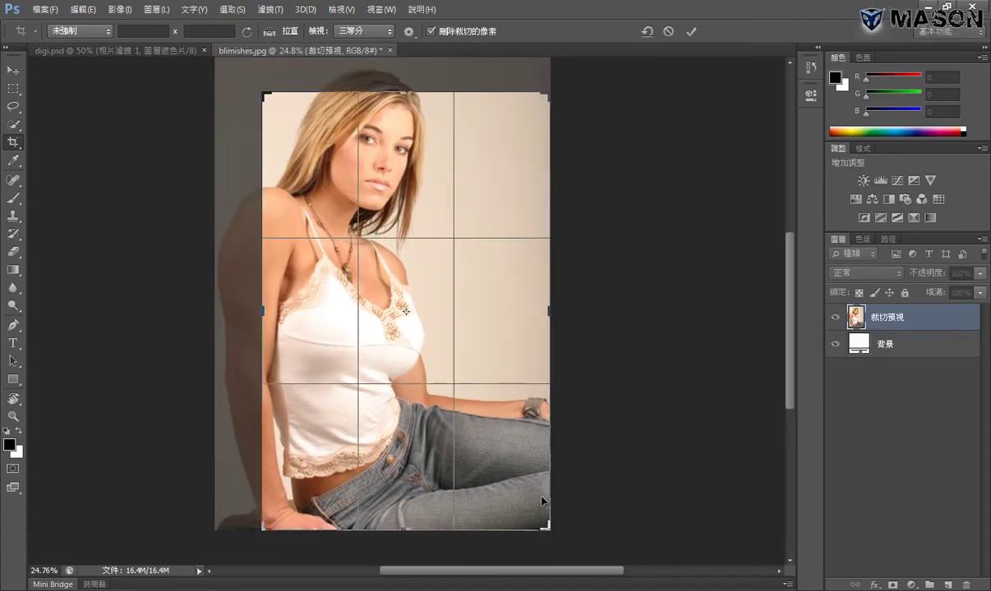
left_click_drag(511, 493, 505, 477)
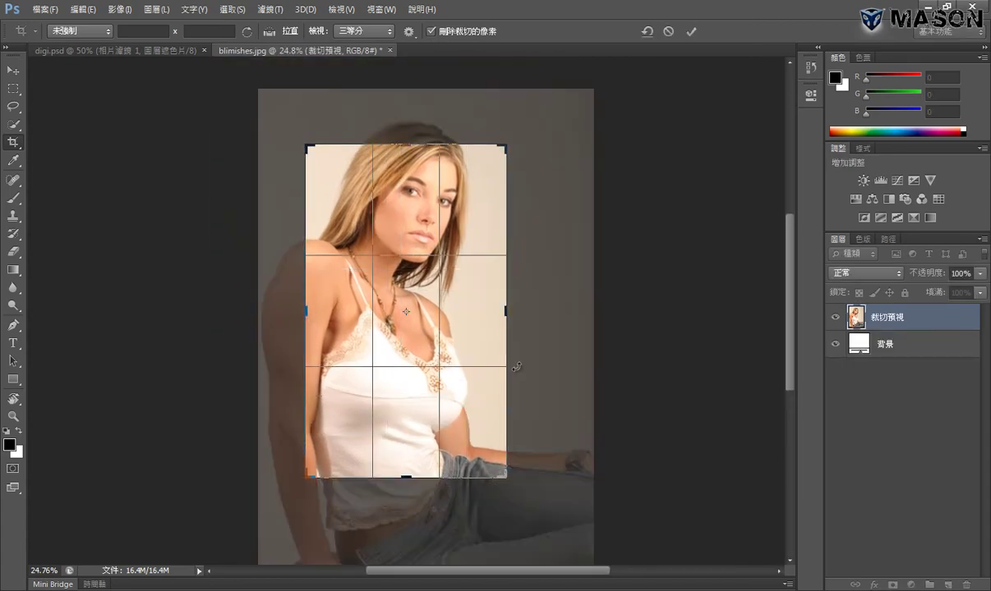
key("Escape")
left_click_drag(290, 103, 477, 309)
key("Escape")
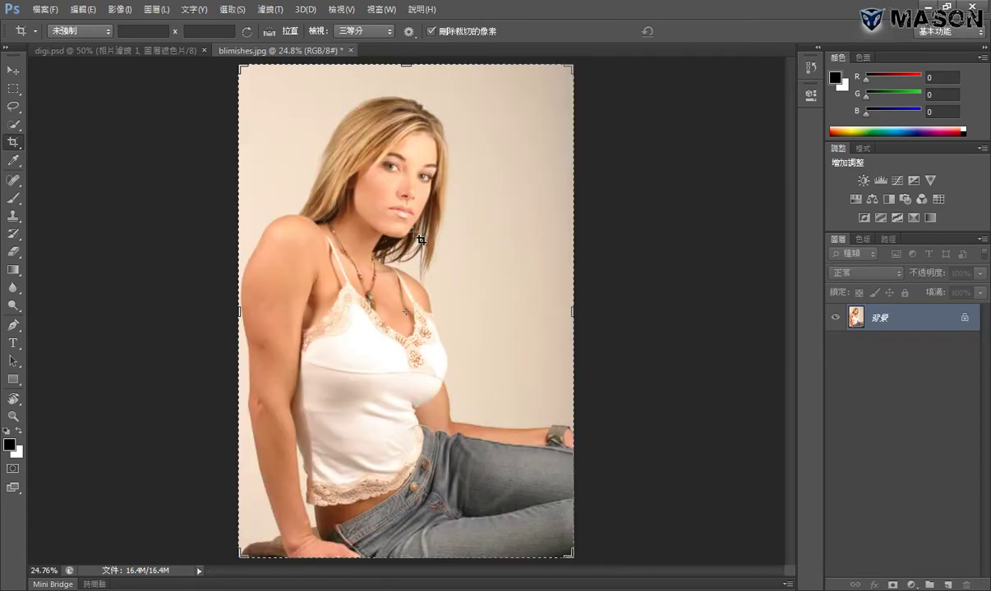
Step: Frame the head and shoulders in a square, nudge the image, and commit the crop
mouse_move(280, 95)
left_mouse_down()
mouse_move(467, 153)
mouse_move(551, 365)
left_mouse_up()
left_click_drag(425, 302, 422, 315)
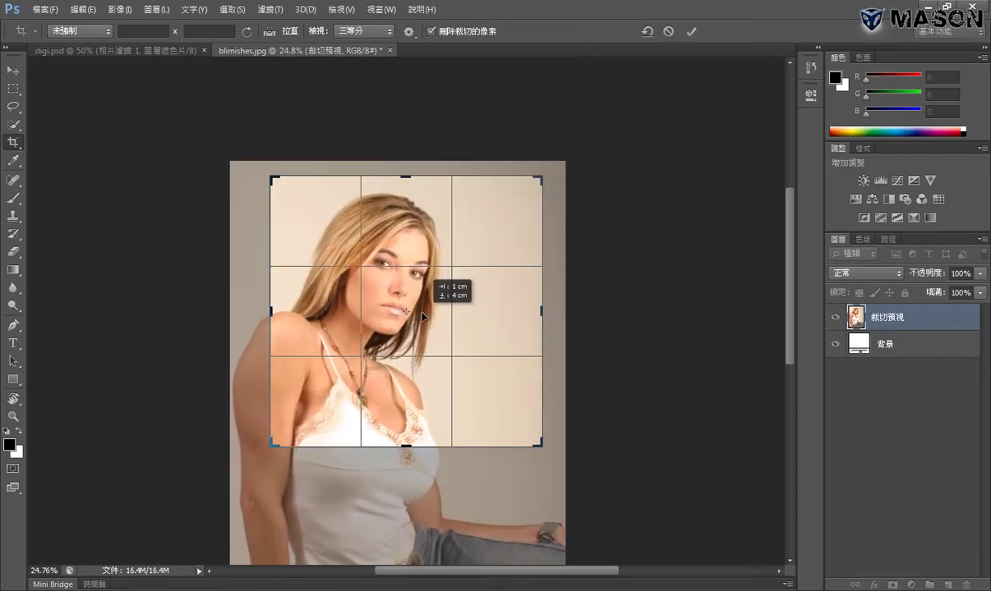
left_click_drag(422, 316, 419, 315)
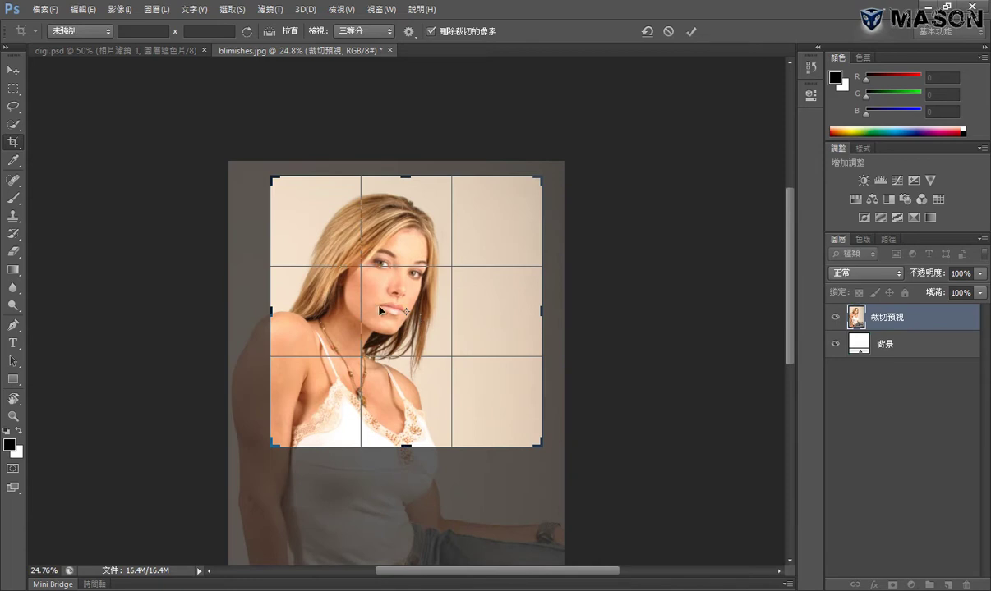
left_click(692, 32)
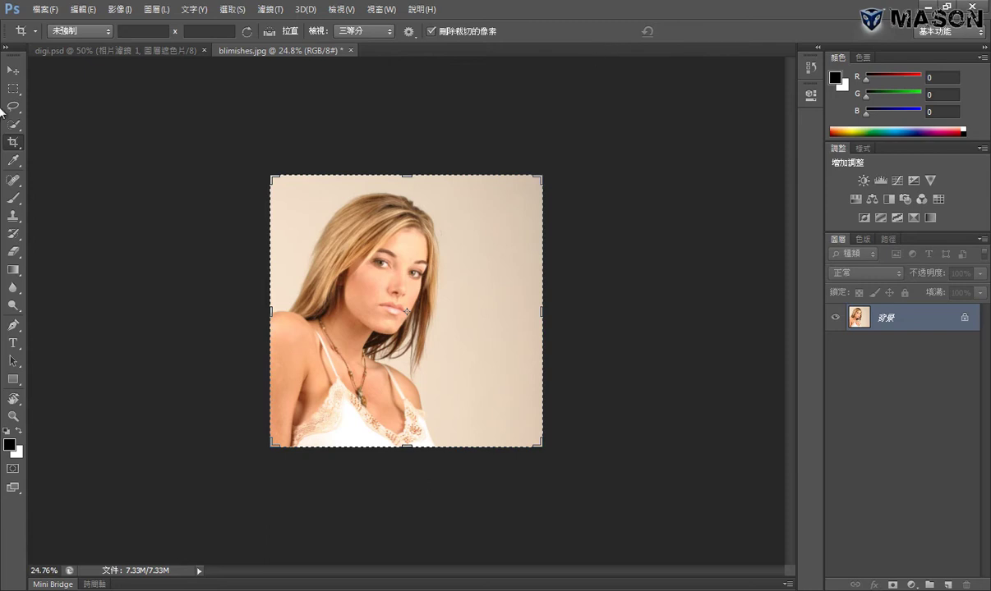
left_click(12, 75)
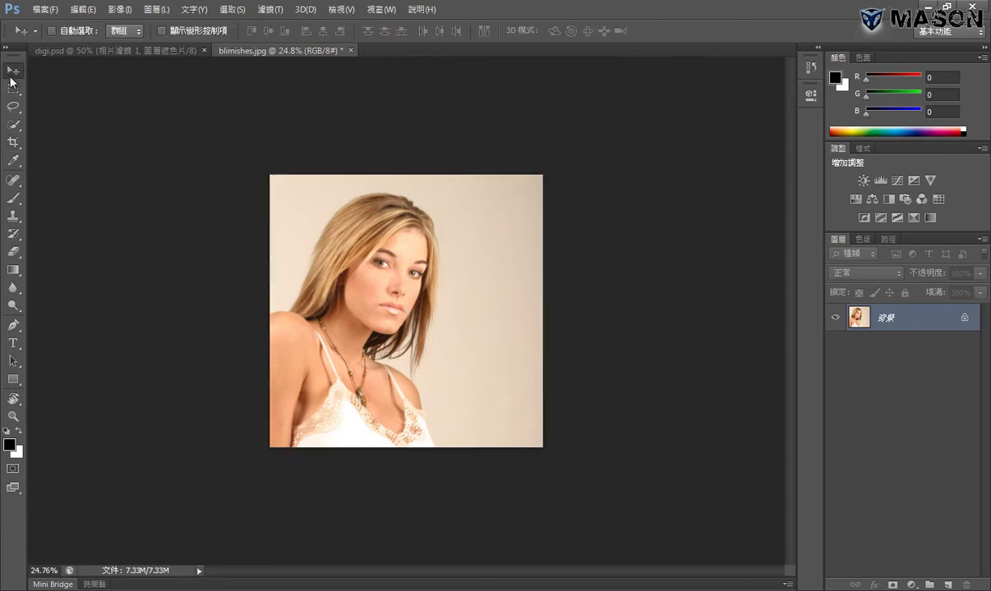
left_click(423, 277)
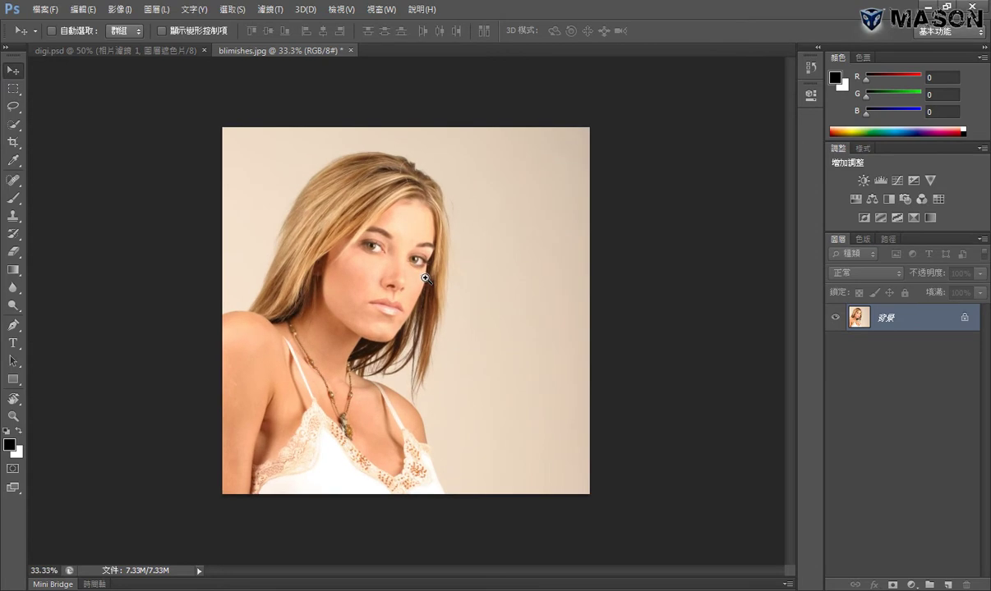
left_click(485, 282)
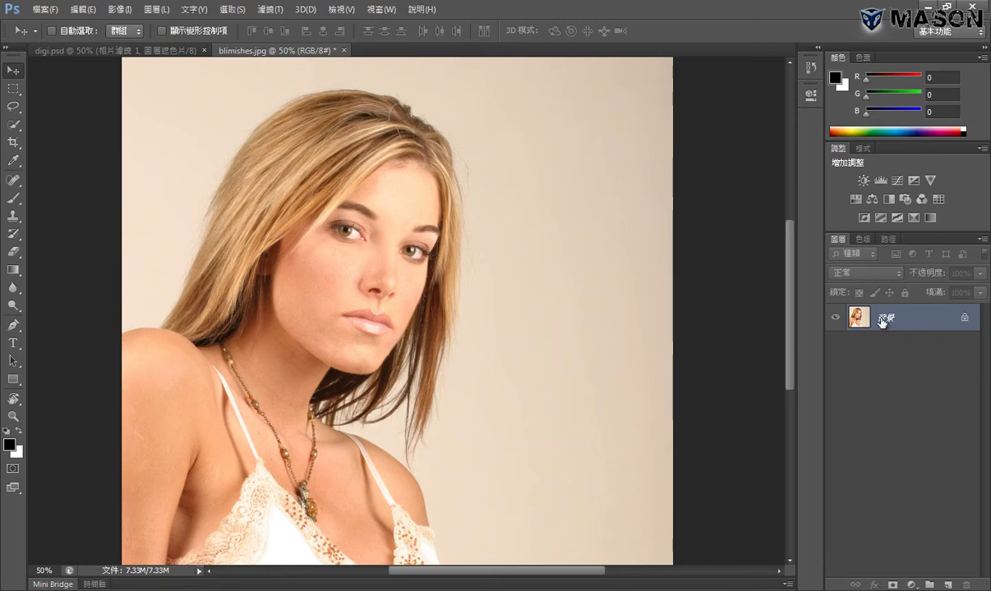
left_click_drag(883, 320, 985, 500)
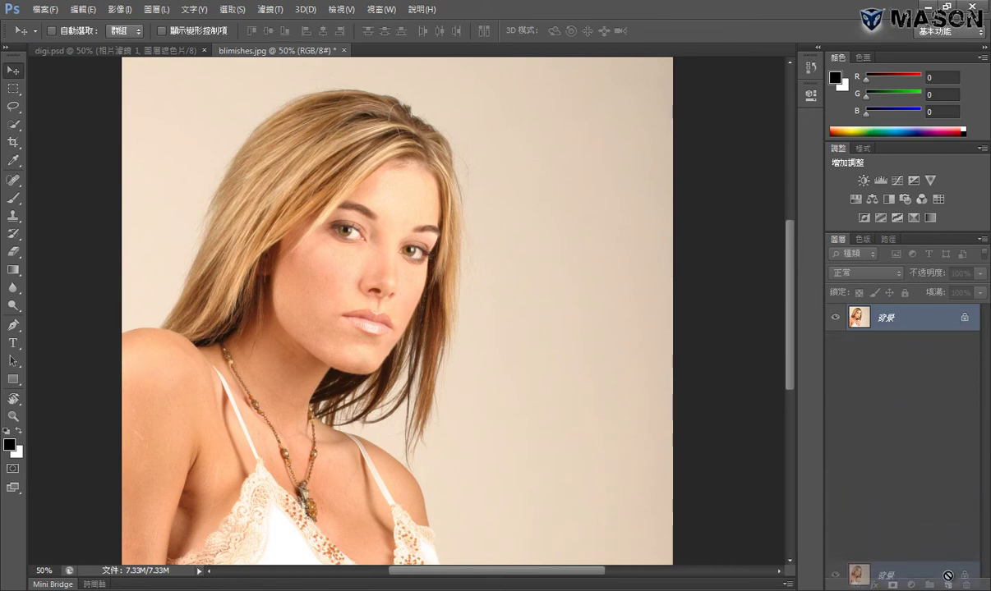
left_click_drag(986, 499, 947, 583)
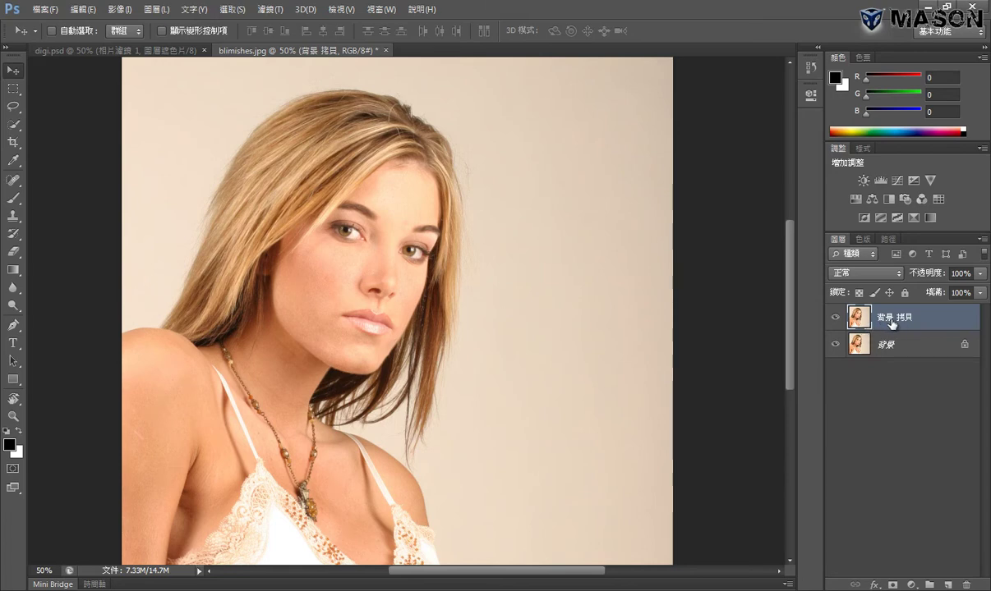
left_click_drag(900, 322, 966, 584)
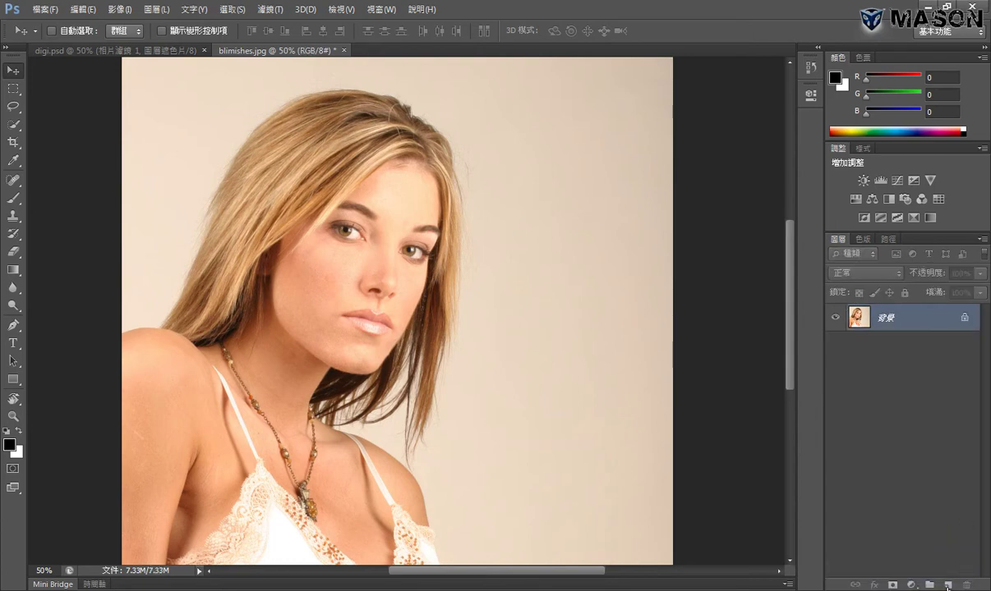
left_click(947, 585)
left_click(947, 585)
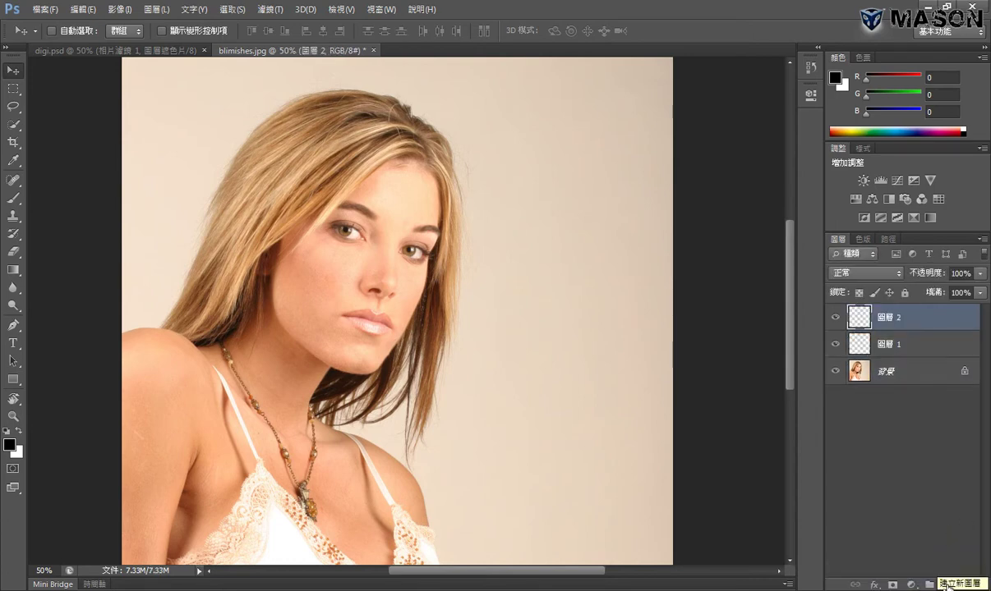
left_click(947, 585)
left_click(947, 585)
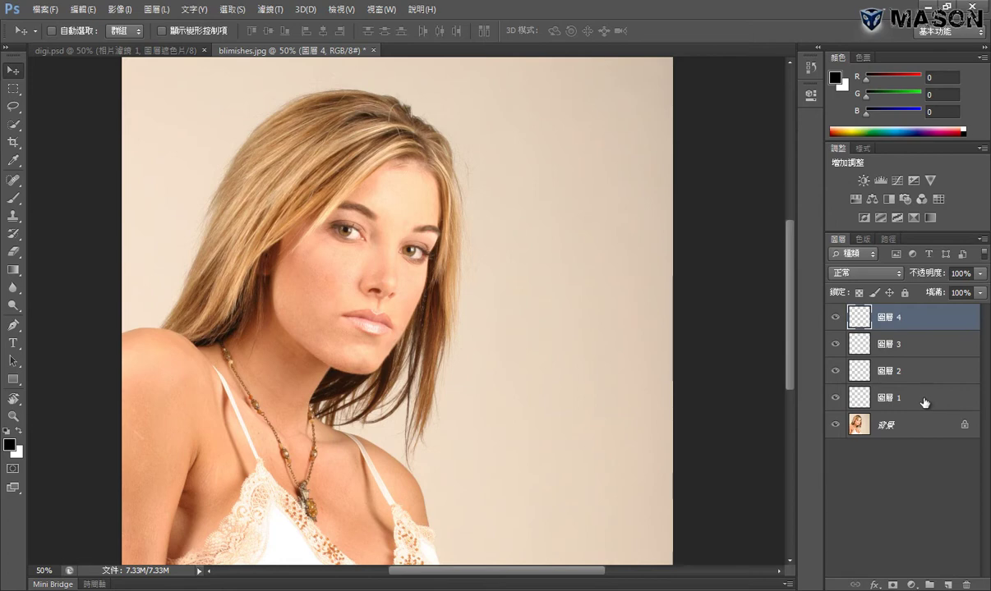
left_click_drag(918, 319, 967, 584)
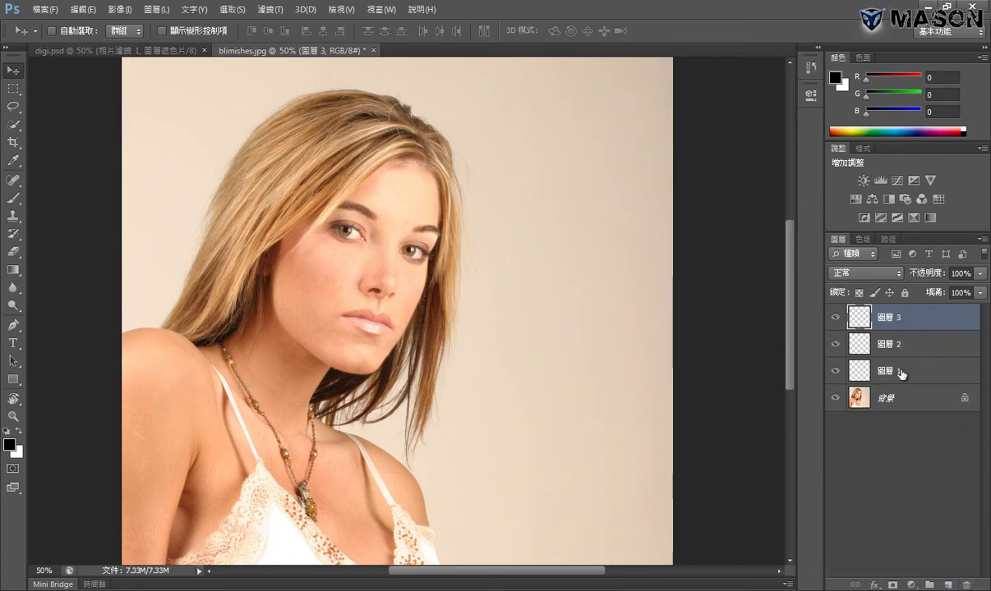
left_click(902, 375)
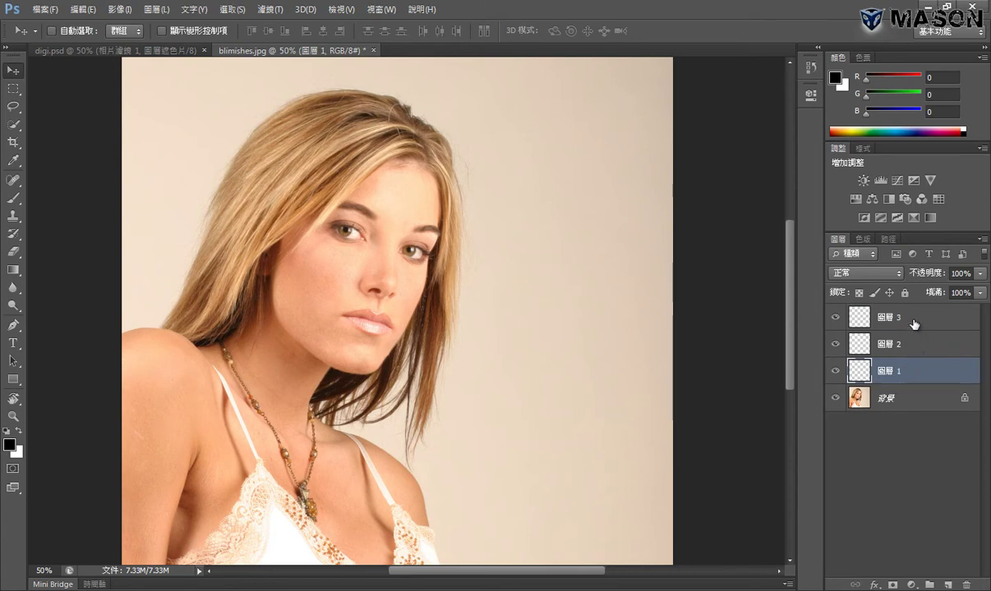
left_click(912, 331, "shift")
left_click_drag(901, 374, 966, 584)
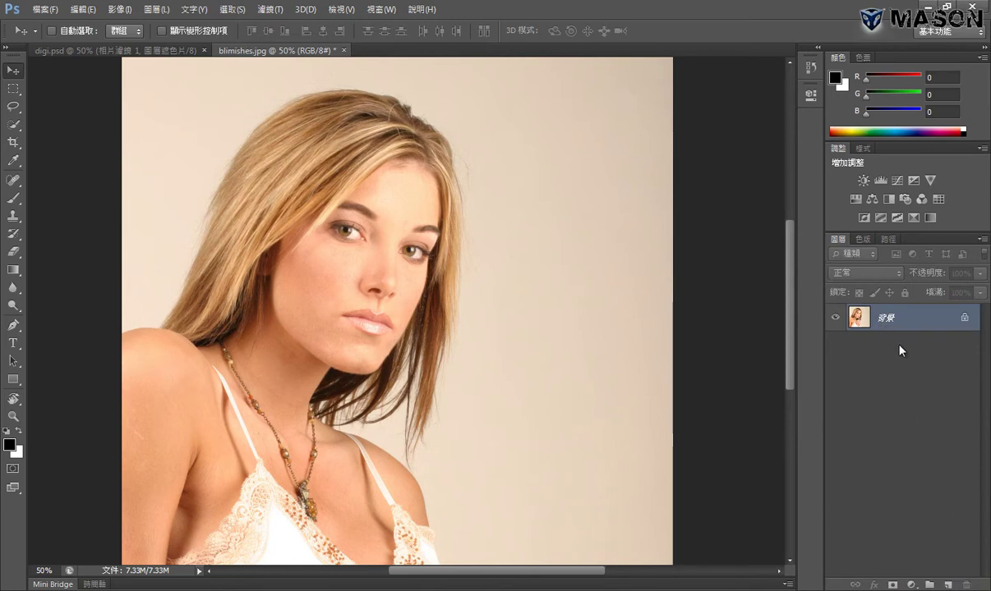
Step: Duplicate the background layer and apply a Gaussian blur to the copy, settling on radius 4.9
left_click_drag(881, 320, 947, 583)
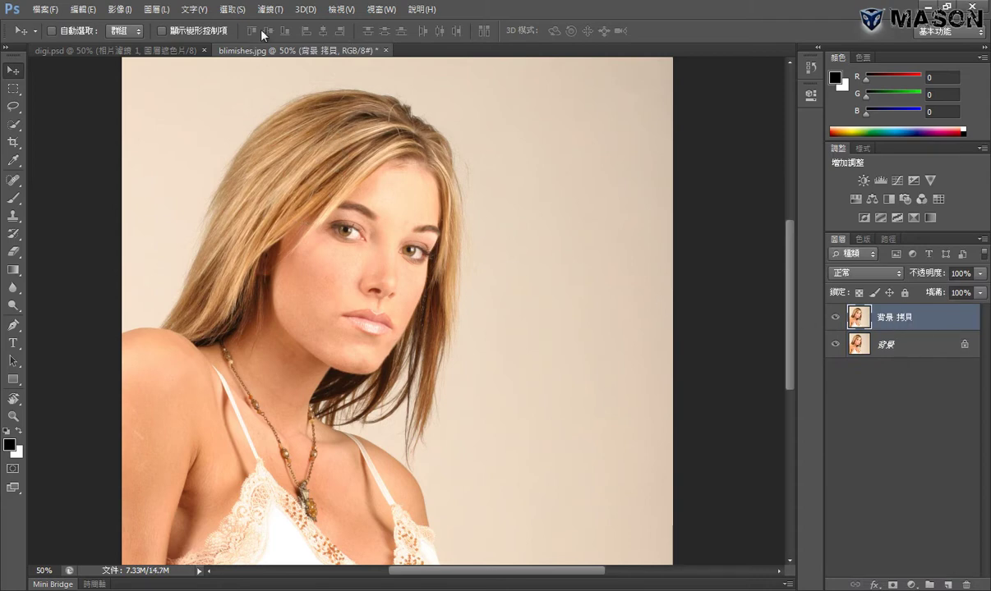
left_click(269, 9)
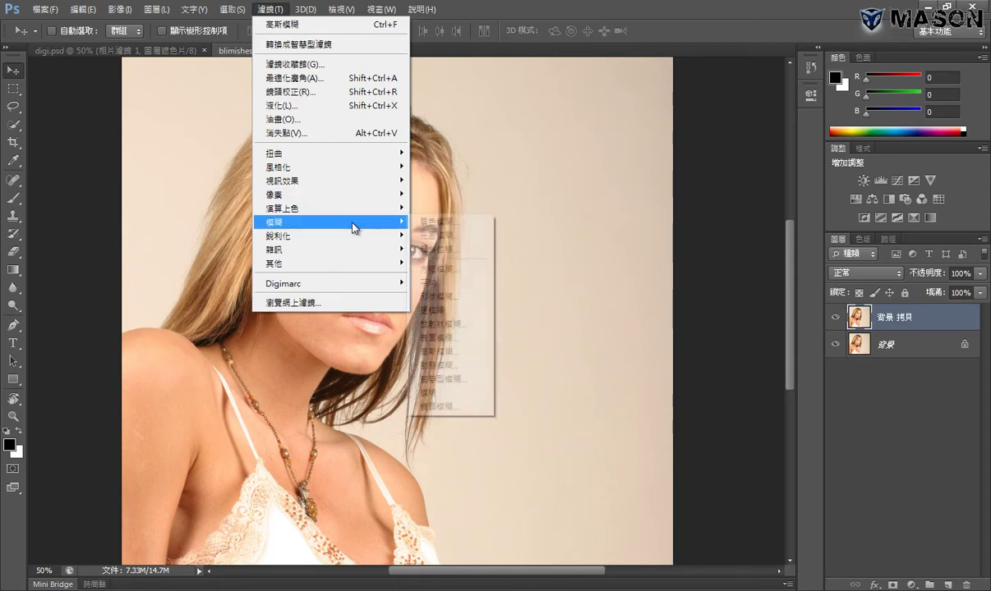
mouse_move(329, 222)
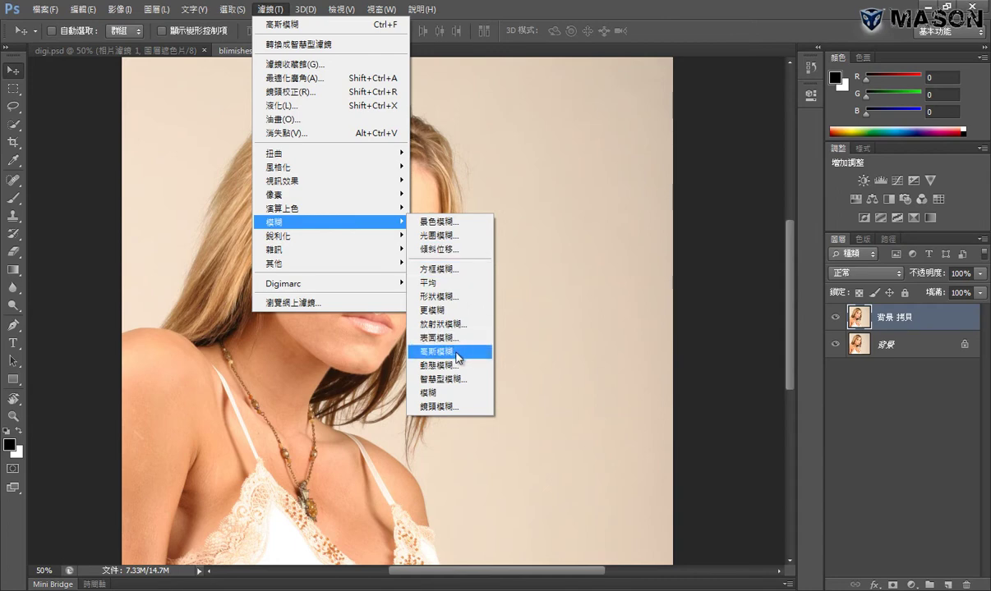
left_click(458, 359)
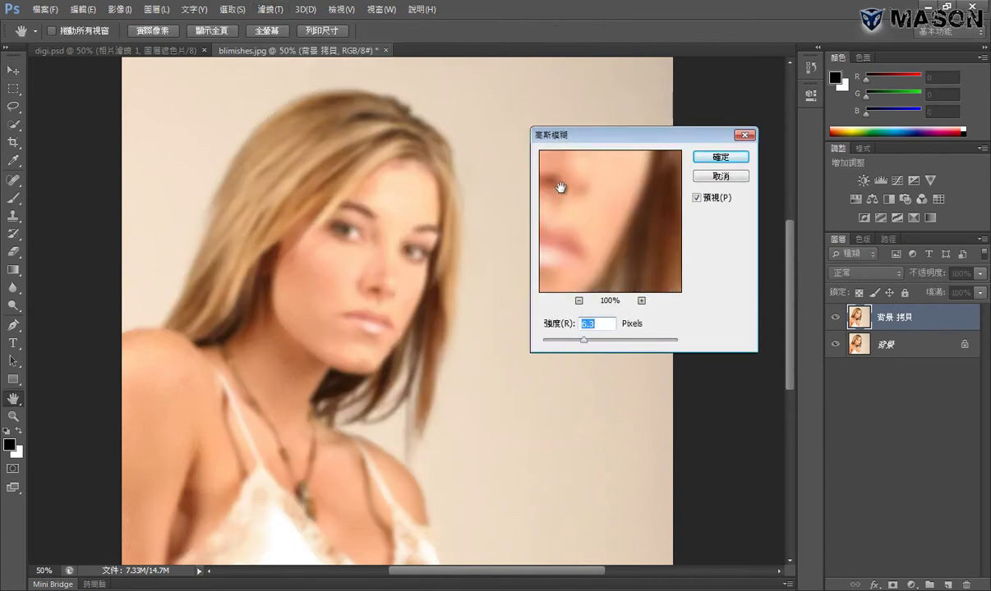
left_click_drag(586, 138, 571, 112)
mouse_move(568, 315)
left_mouse_down()
mouse_move(504, 318)
mouse_move(631, 318)
left_mouse_up()
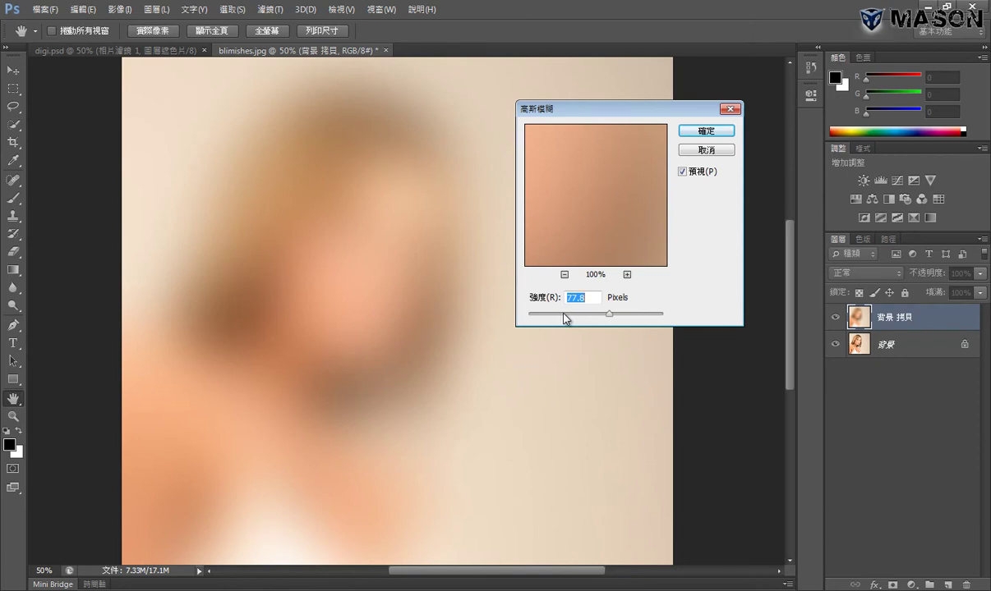
mouse_move(565, 318)
left_mouse_down()
mouse_move(617, 319)
mouse_move(554, 321)
mouse_move(582, 320)
left_mouse_up()
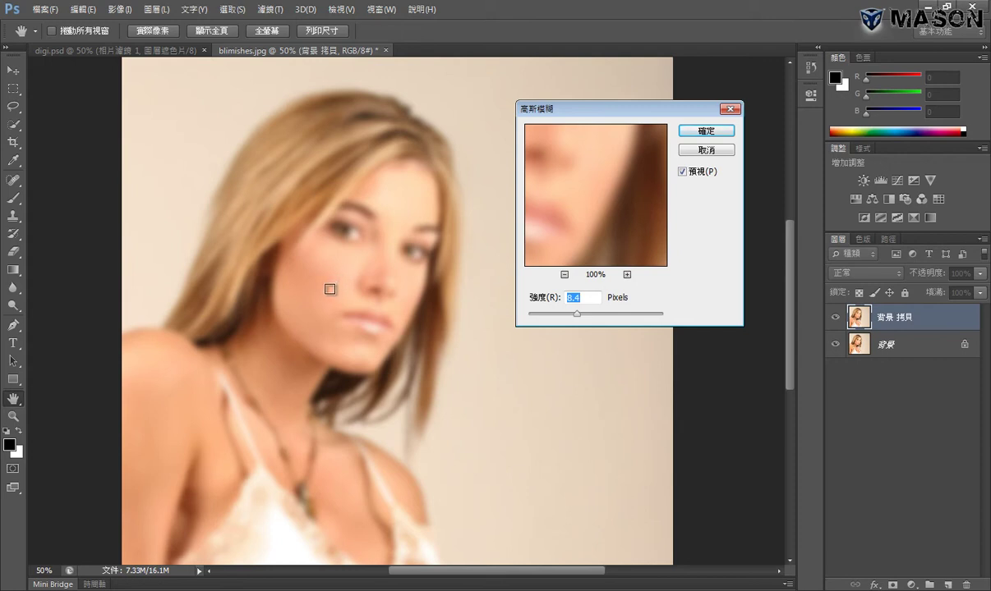
left_click_drag(576, 314, 548, 315)
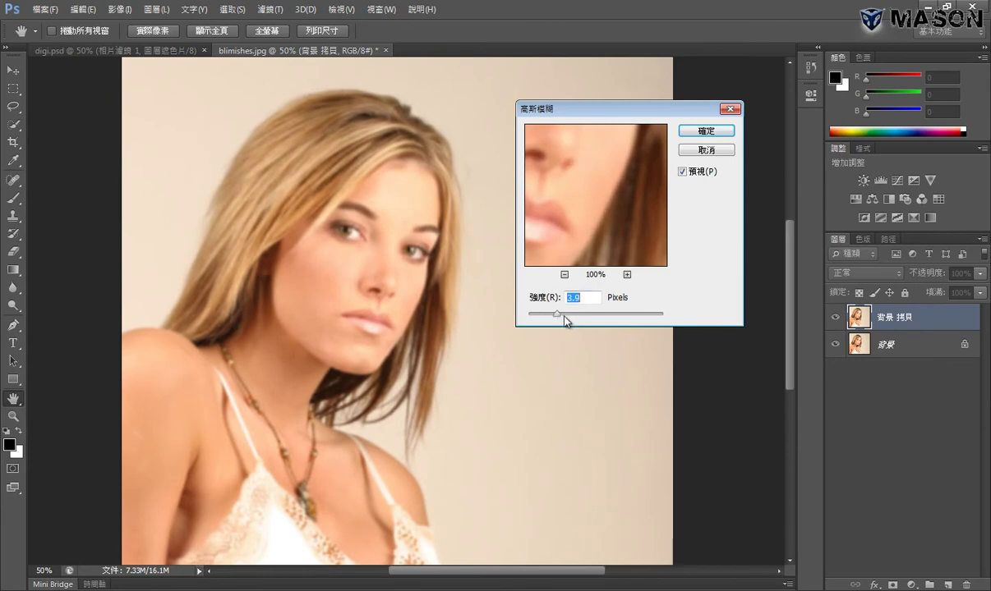
left_click_drag(557, 314, 565, 315)
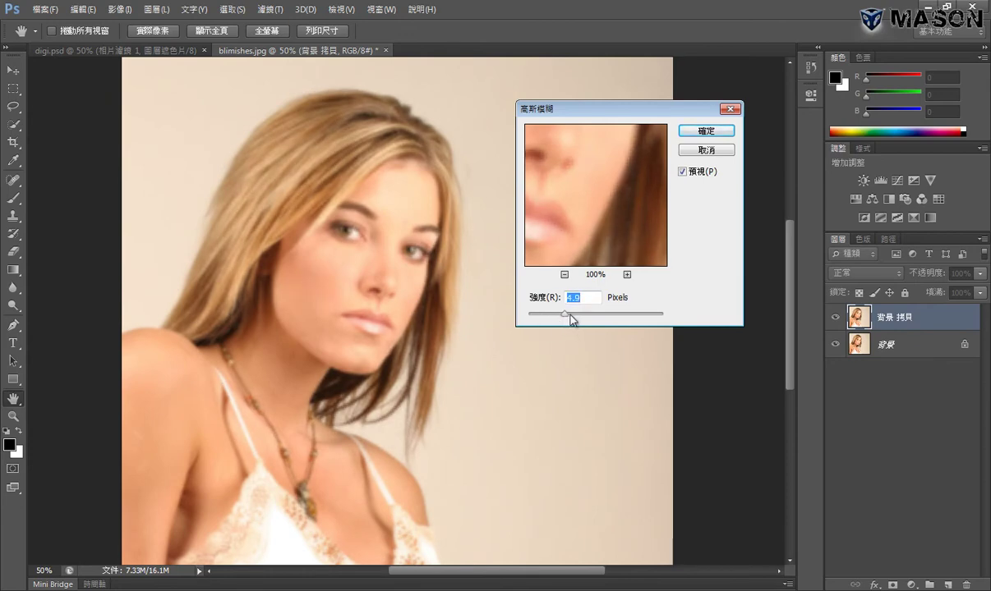
left_click(694, 131)
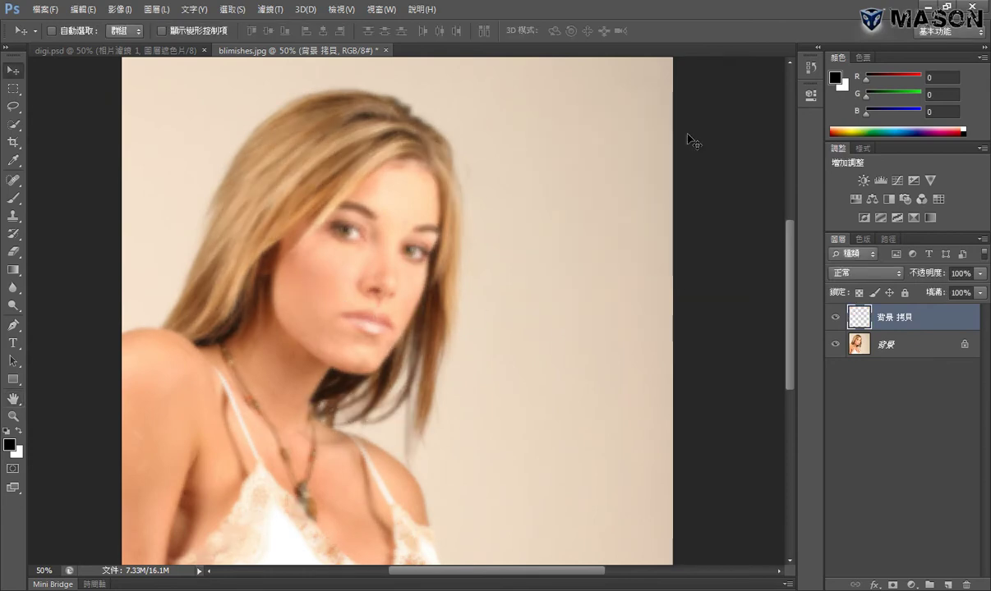
Step: Toggle the blurred 背景 拷貝 layer's visibility repeatedly to compare it with the sharp original
left_click(834, 319)
left_click(834, 320)
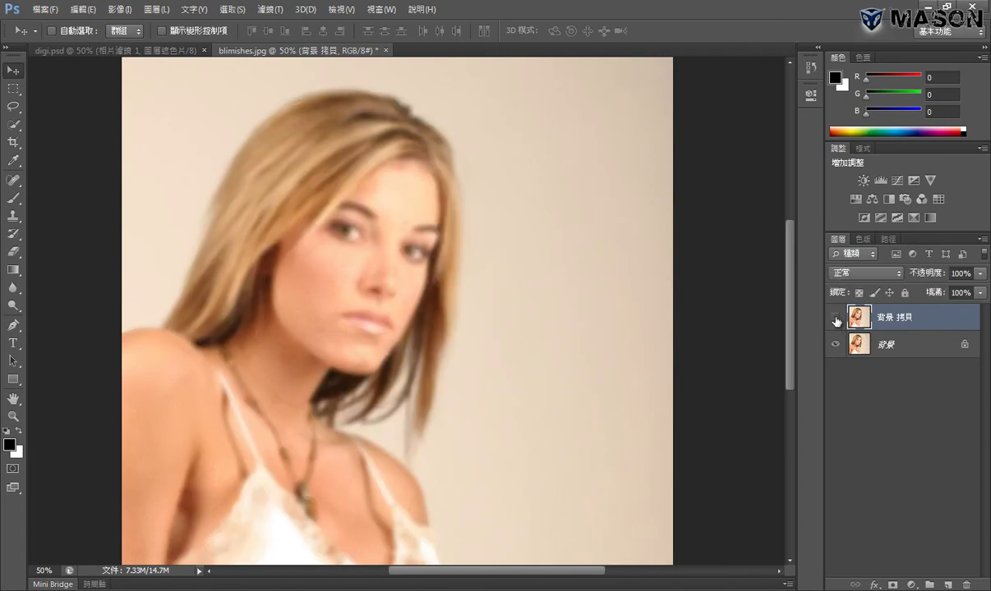
left_click(835, 319)
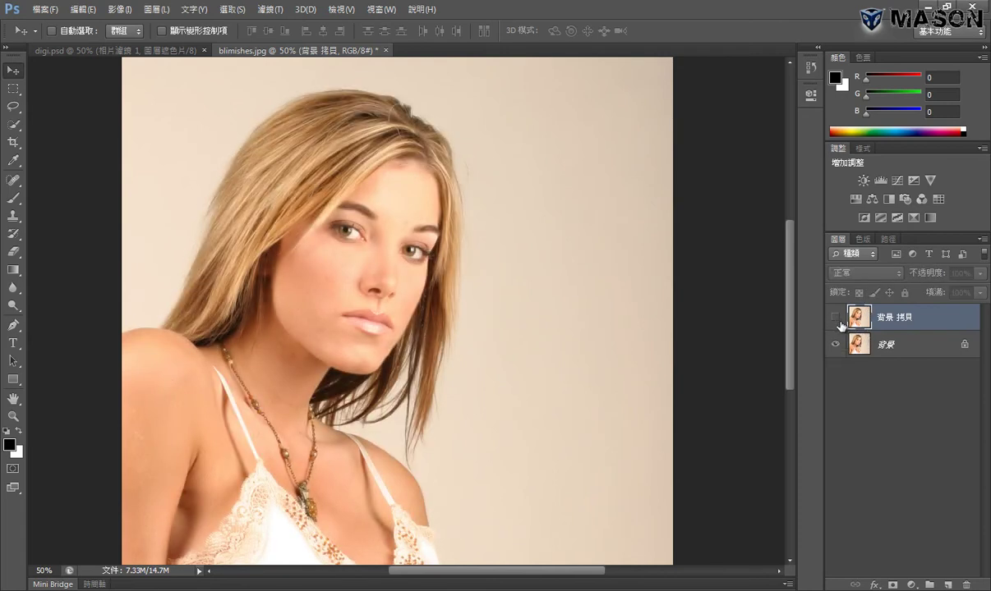
left_click(834, 317)
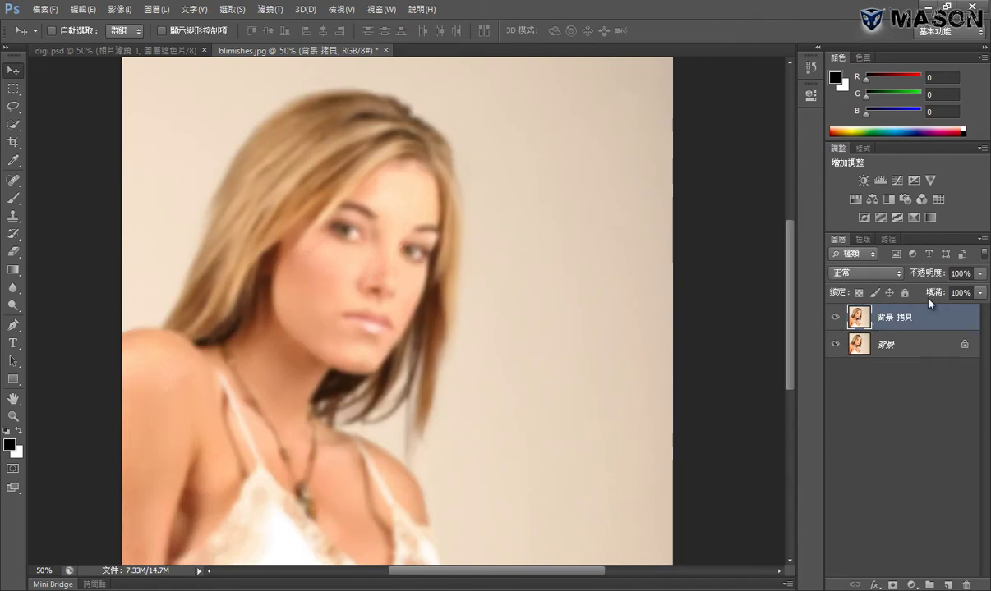
left_click(835, 319)
left_click(836, 318)
left_click(835, 318)
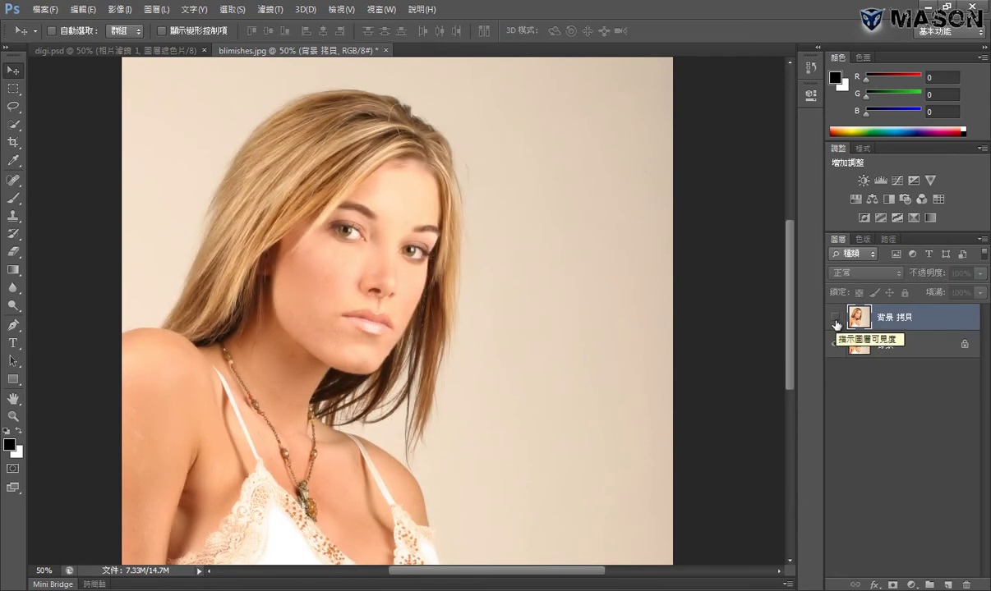
left_click(835, 319)
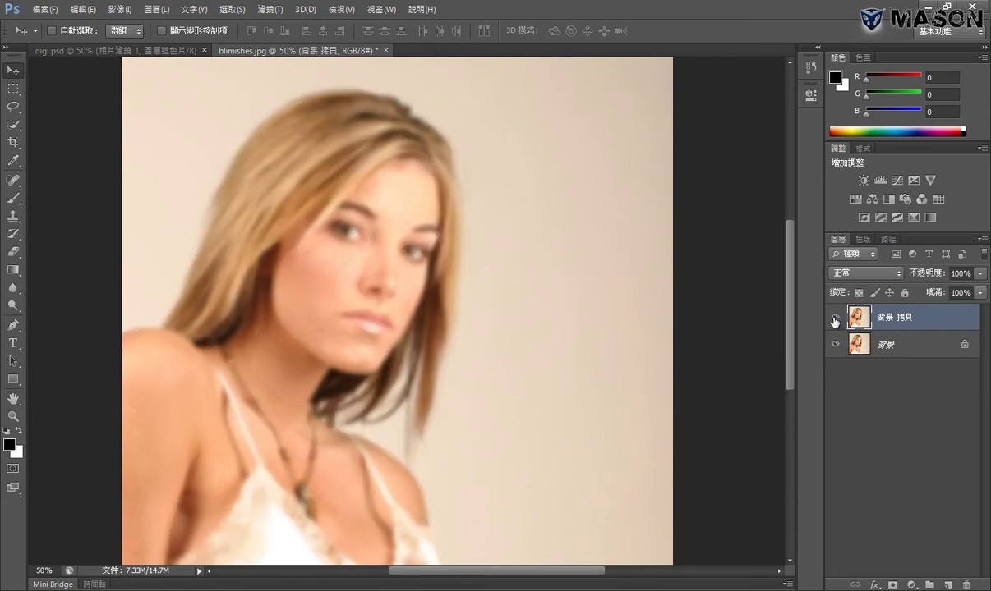
left_click(836, 318)
left_click(836, 319)
left_click(835, 318)
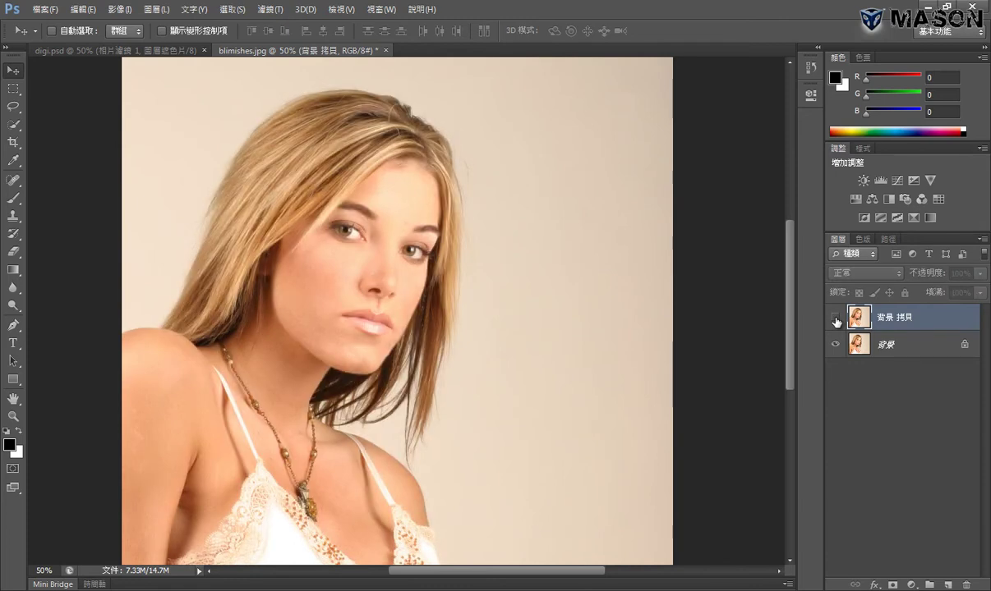
left_click(835, 318)
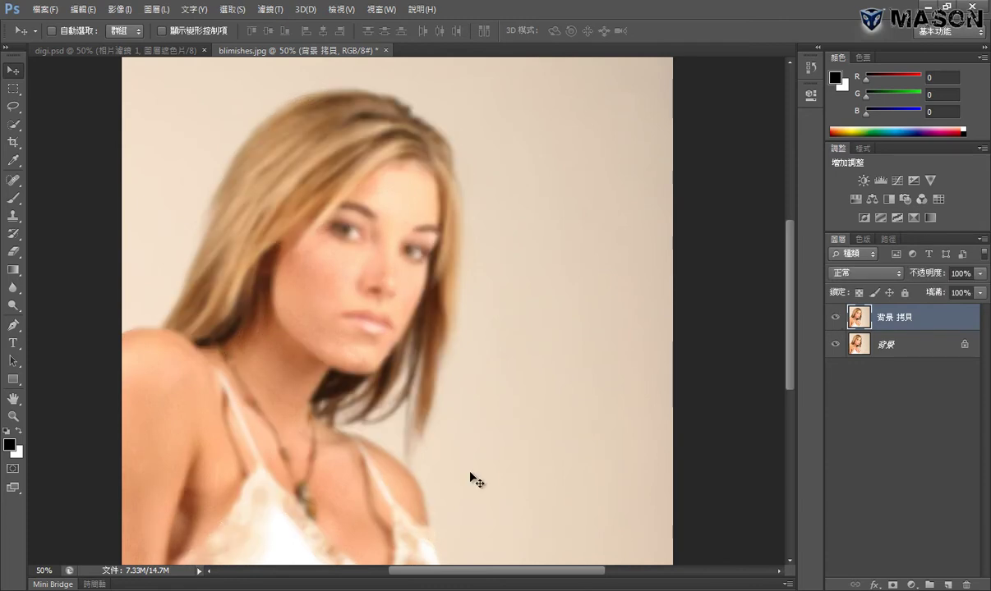
left_click(835, 319)
left_click(835, 319)
left_click(880, 279)
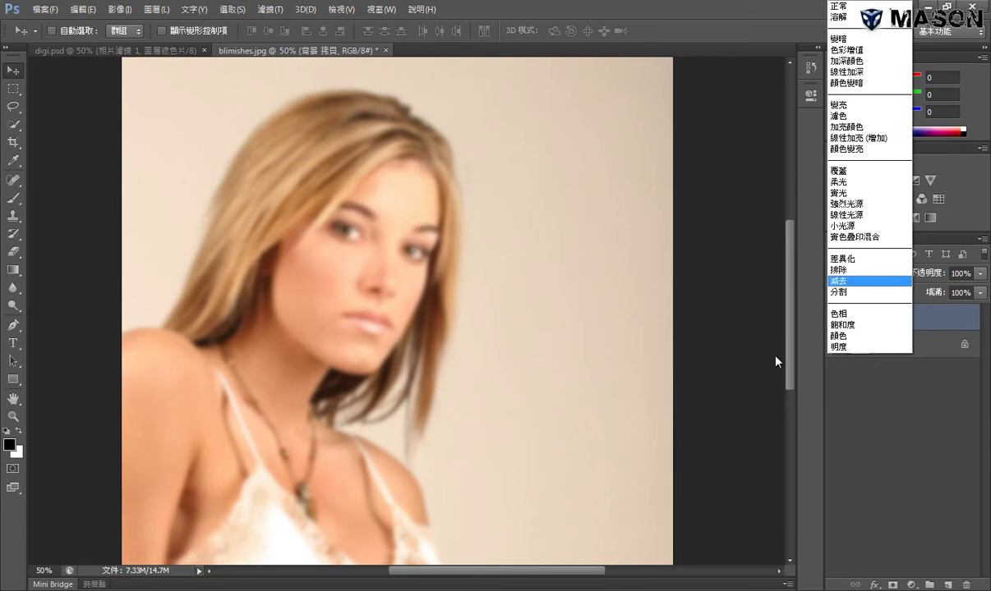
left_click(937, 345)
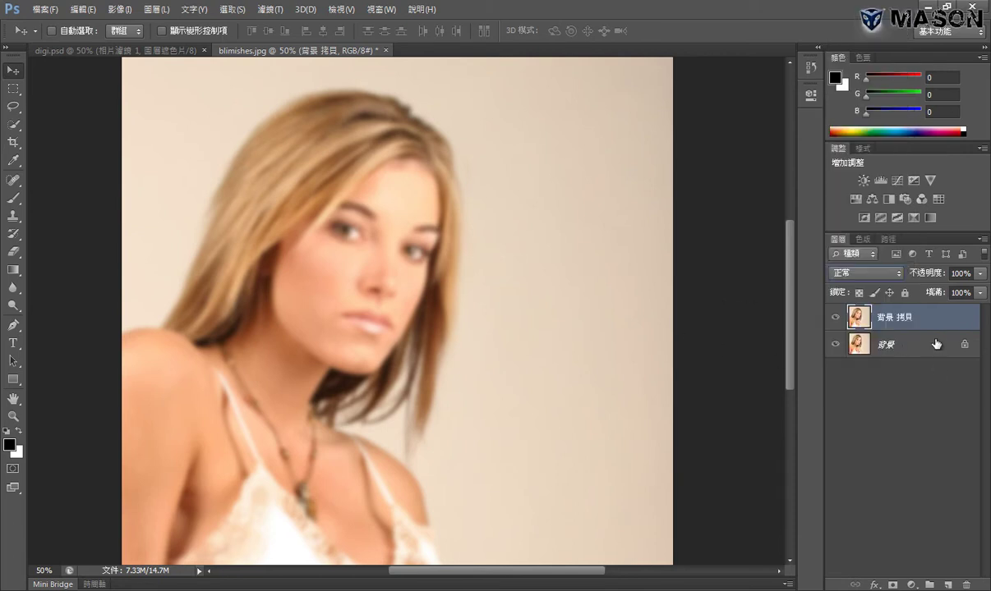
left_click(884, 275)
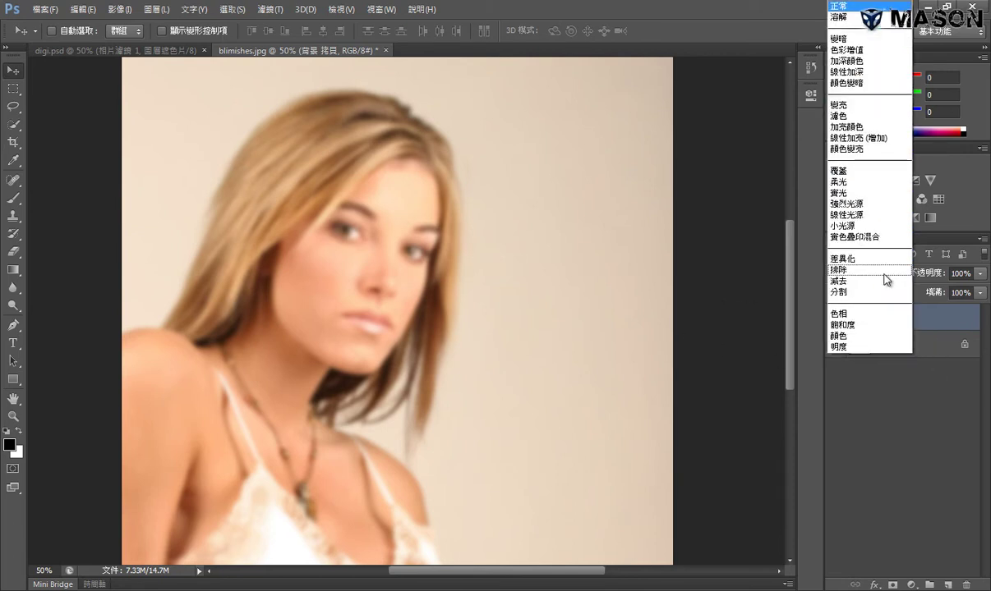
left_click(779, 548)
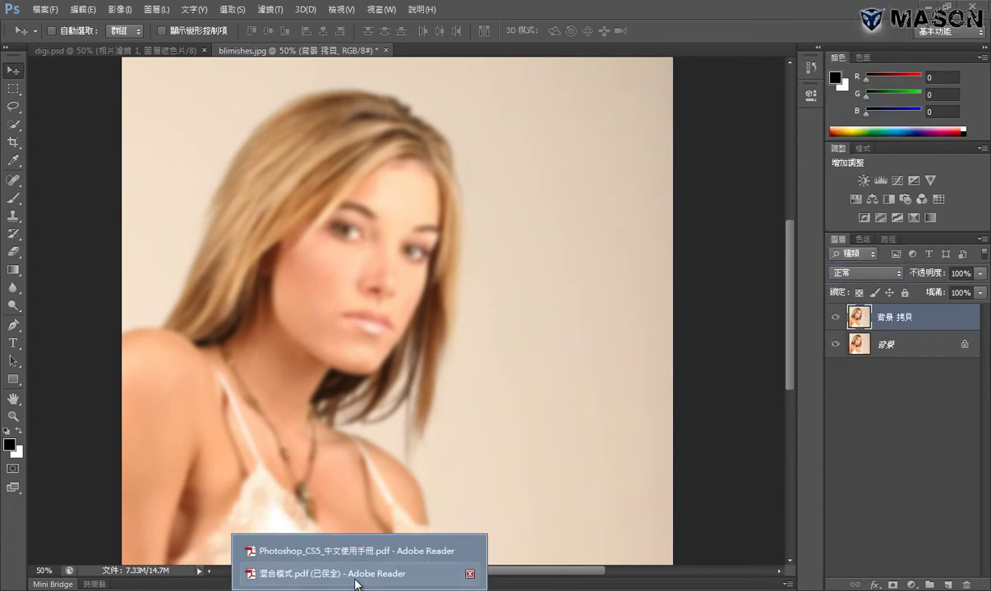
left_click(354, 519)
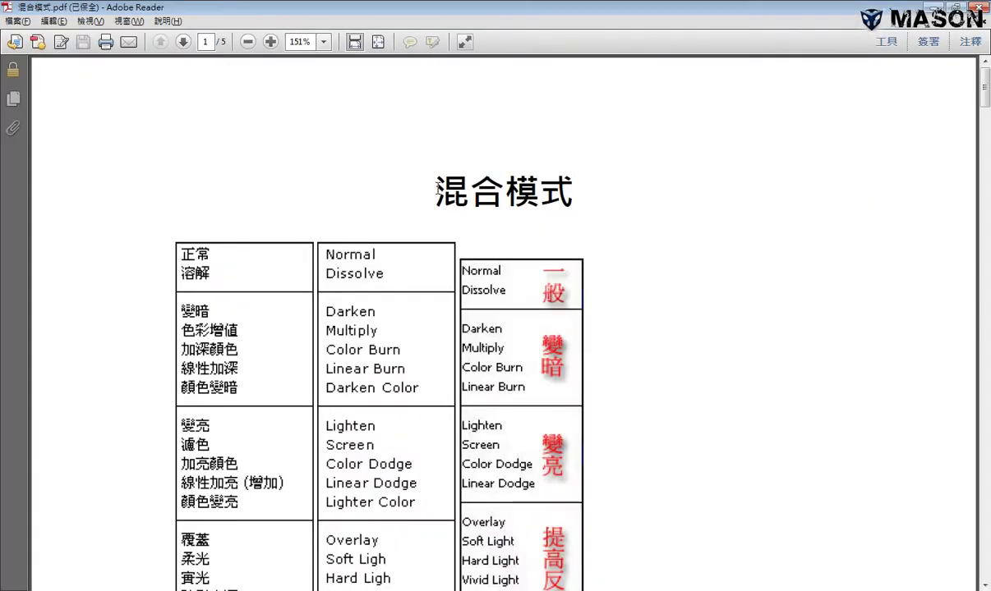
left_click_drag(437, 188, 573, 192)
left_click(485, 267)
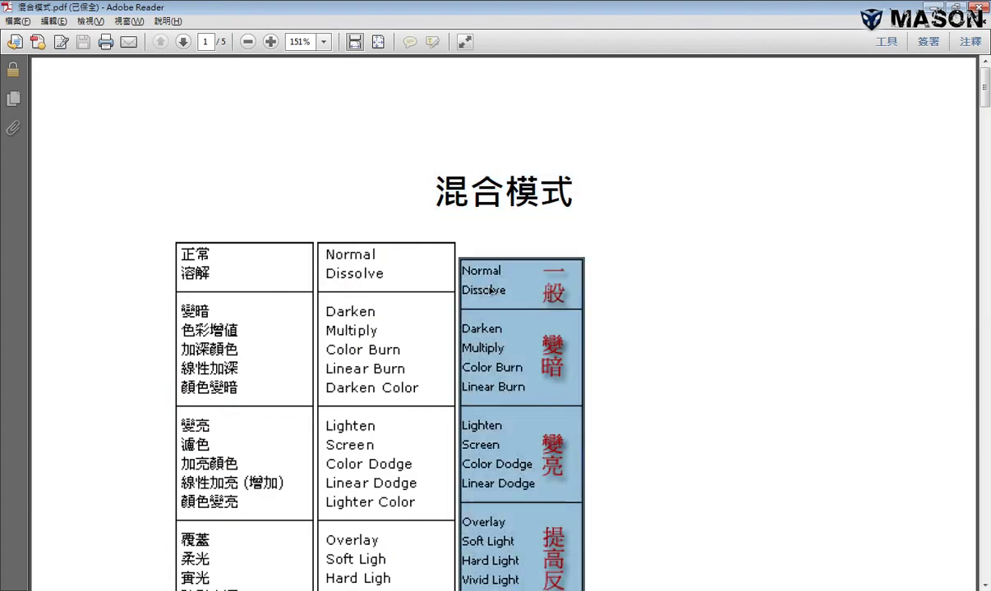
scroll(674, 181, "down", 4)
left_click(709, 186)
scroll(345, 181, "down", 2)
scroll(303, 176, "down", 15)
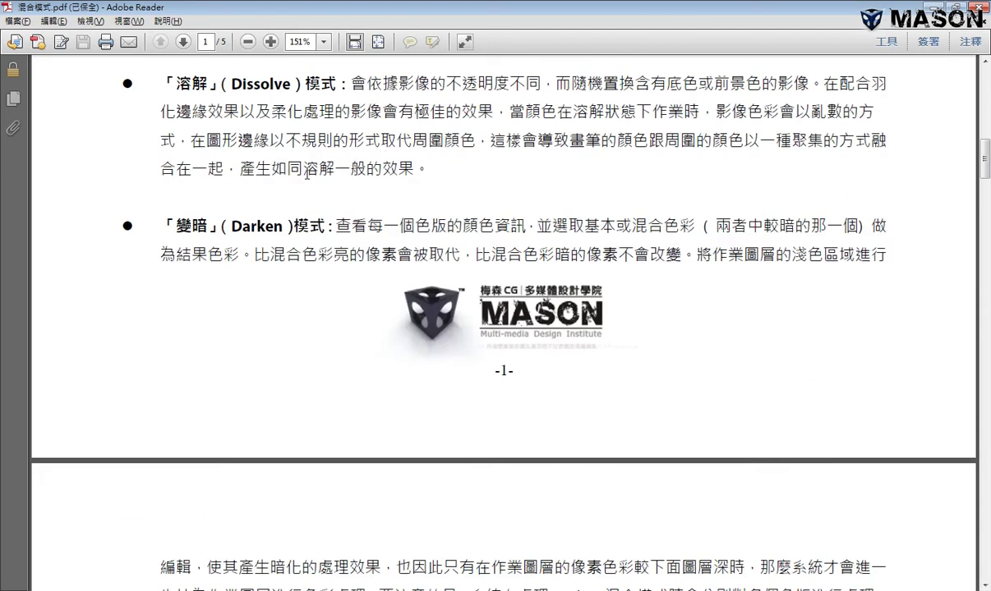
scroll(303, 176, "up", 5)
scroll(279, 165, "up", 7)
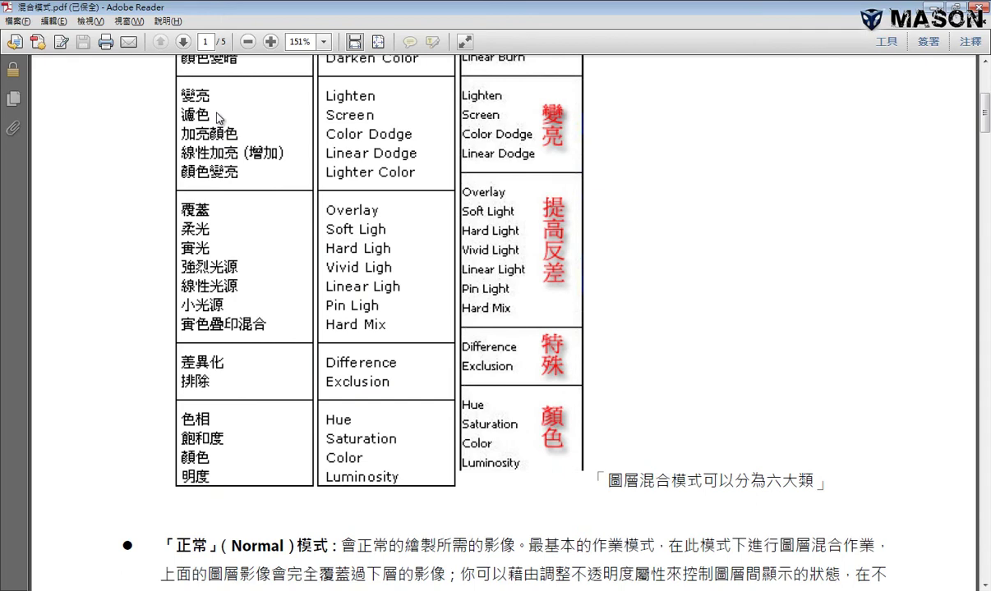
scroll(220, 127, "up", 3)
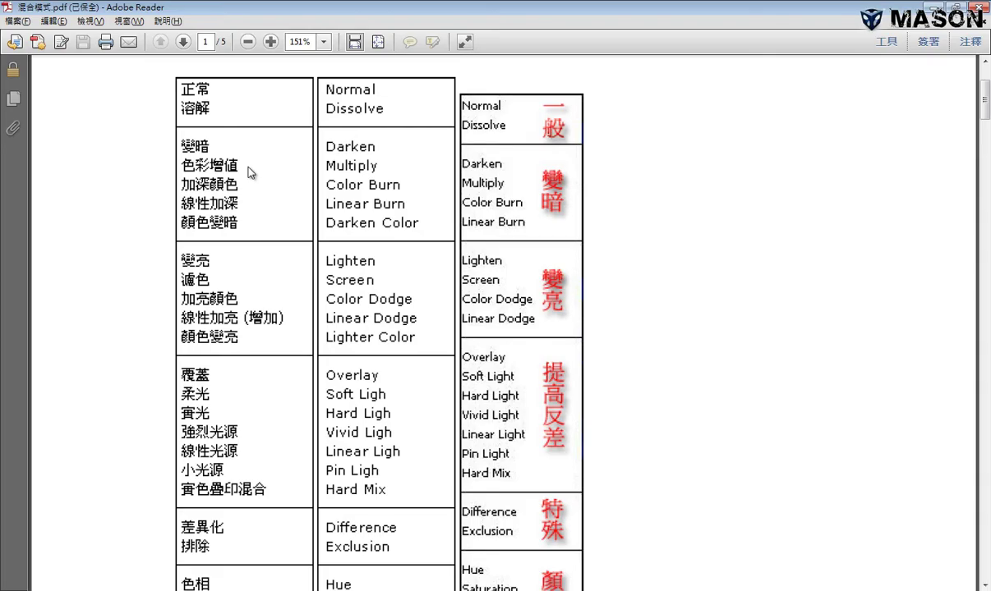
scroll(249, 171, "down", 5)
scroll(249, 171, "down", 6)
scroll(249, 171, "down", 6)
scroll(263, 171, "down", 8)
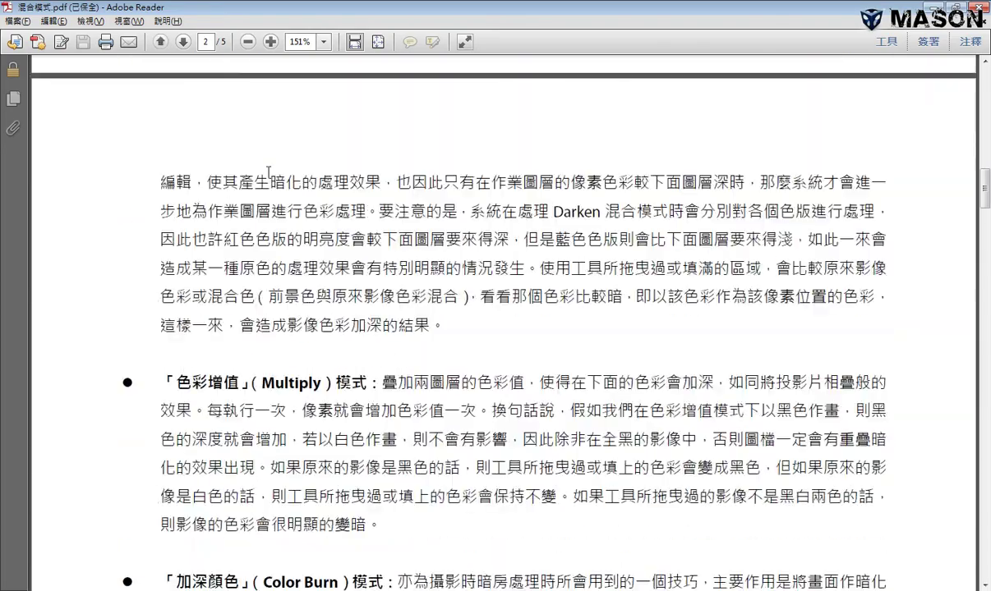
scroll(267, 171, "down", 8)
scroll(268, 170, "down", 5)
scroll(268, 171, "down", 2)
scroll(268, 171, "down", 8)
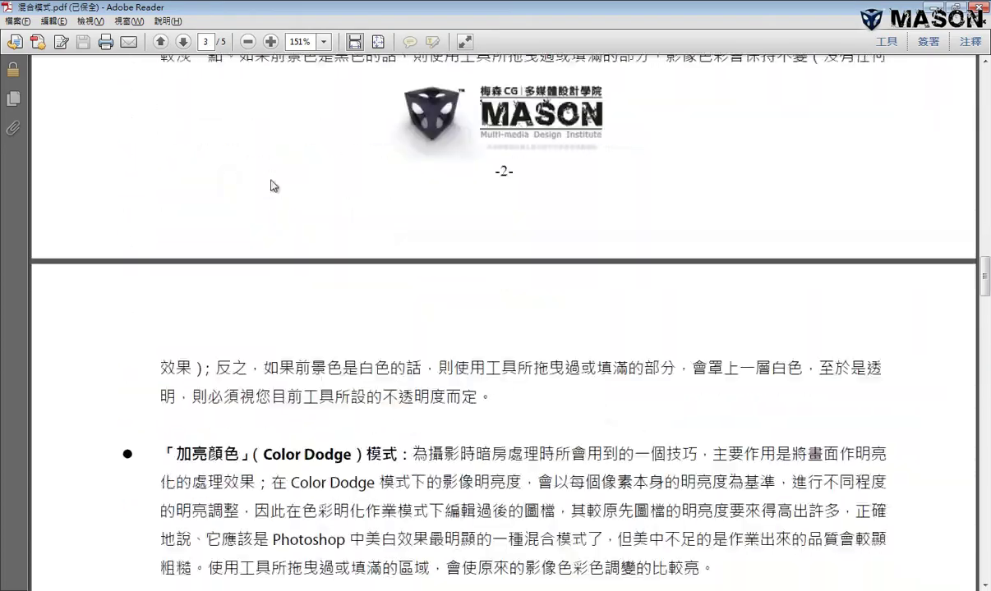
scroll(274, 185, "down", 8)
scroll(274, 186, "down", 7)
scroll(276, 181, "up", 20)
scroll(278, 174, "up", 15)
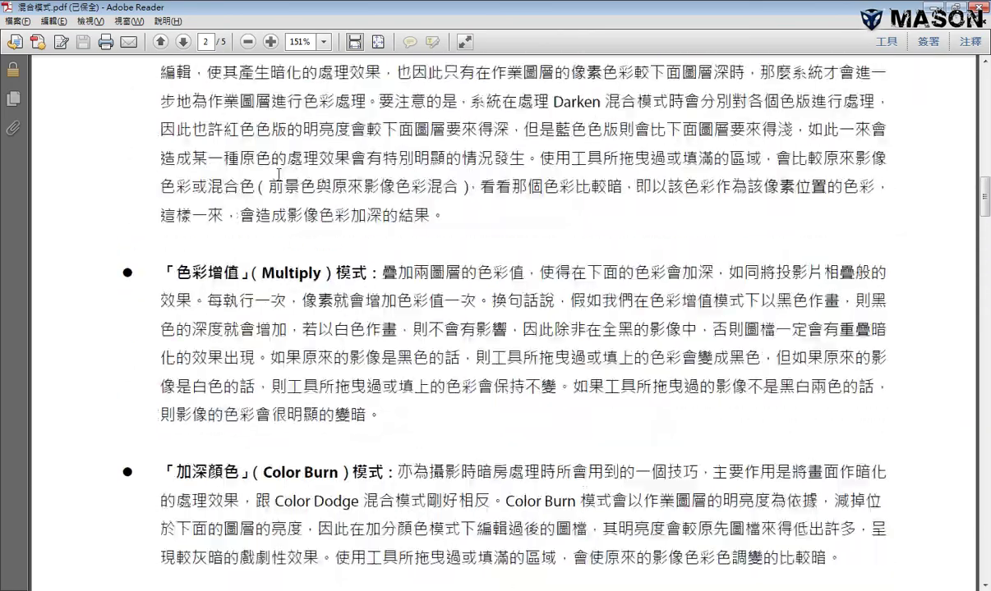
scroll(278, 174, "up", 10)
scroll(278, 170, "up", 10)
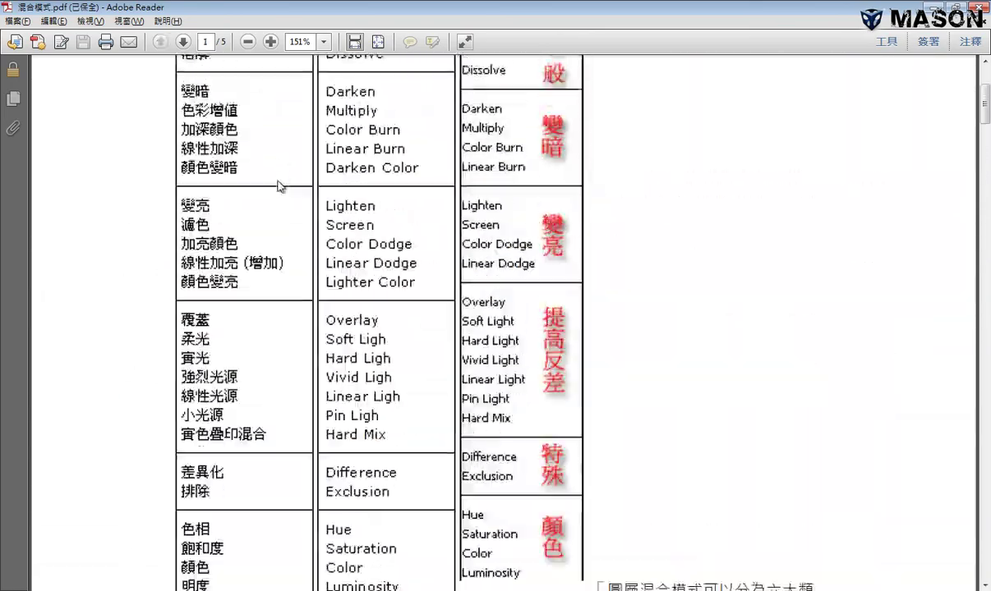
left_click(464, 141)
left_click(592, 209)
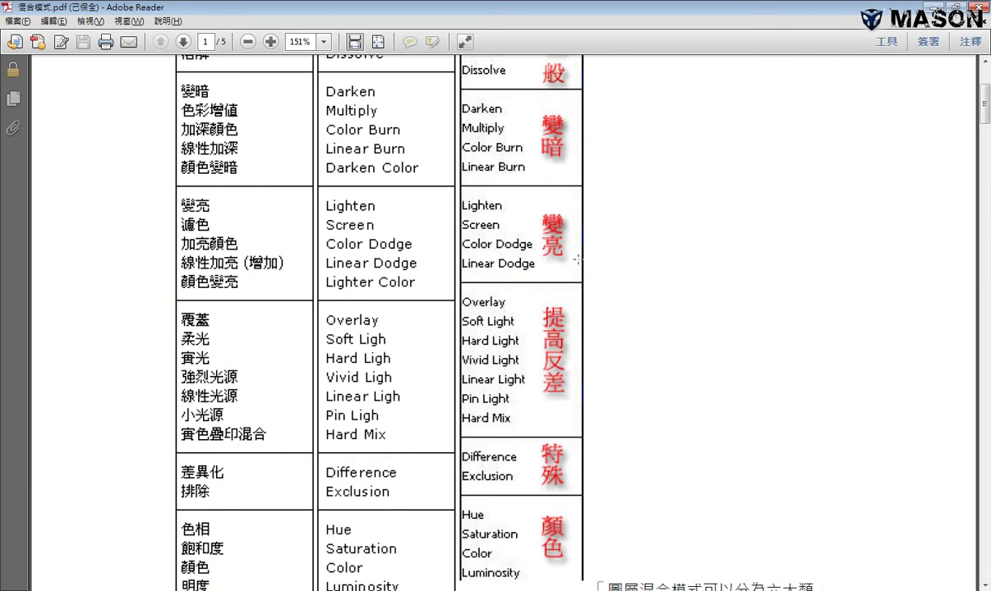
scroll(413, 260, "up", 3)
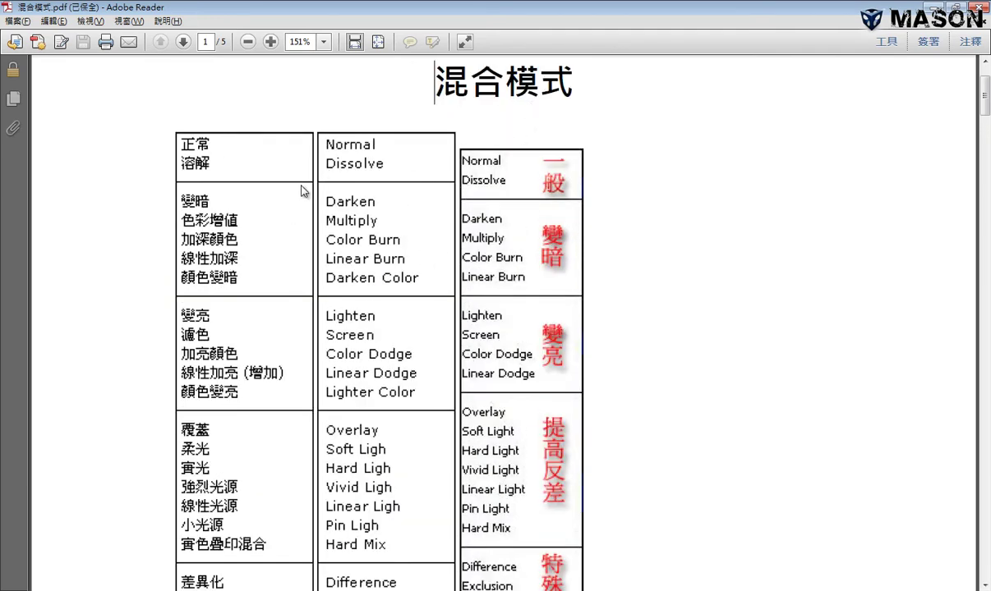
scroll(375, 204, "down", 3)
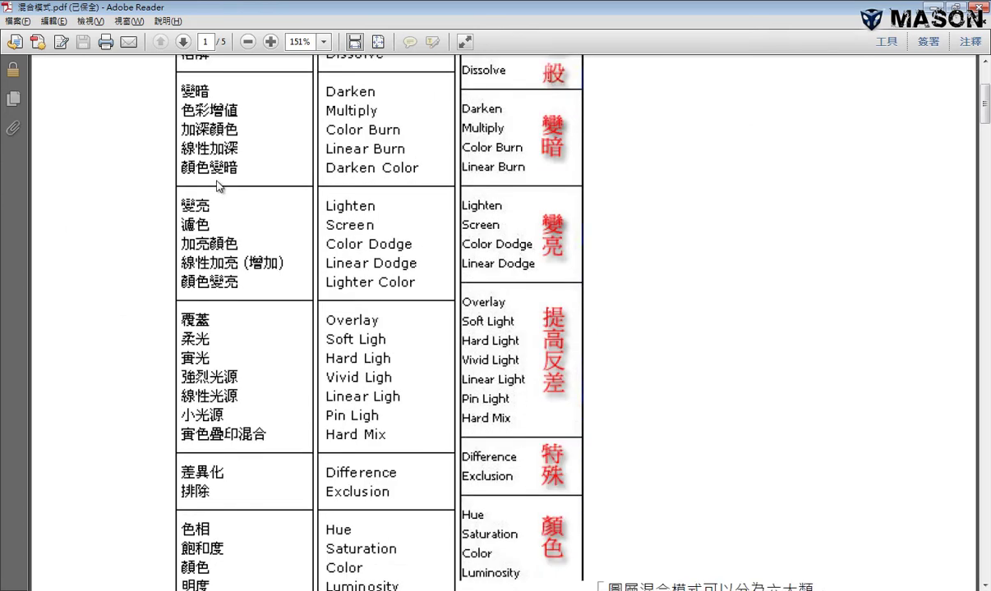
scroll(326, 174, "up", 5)
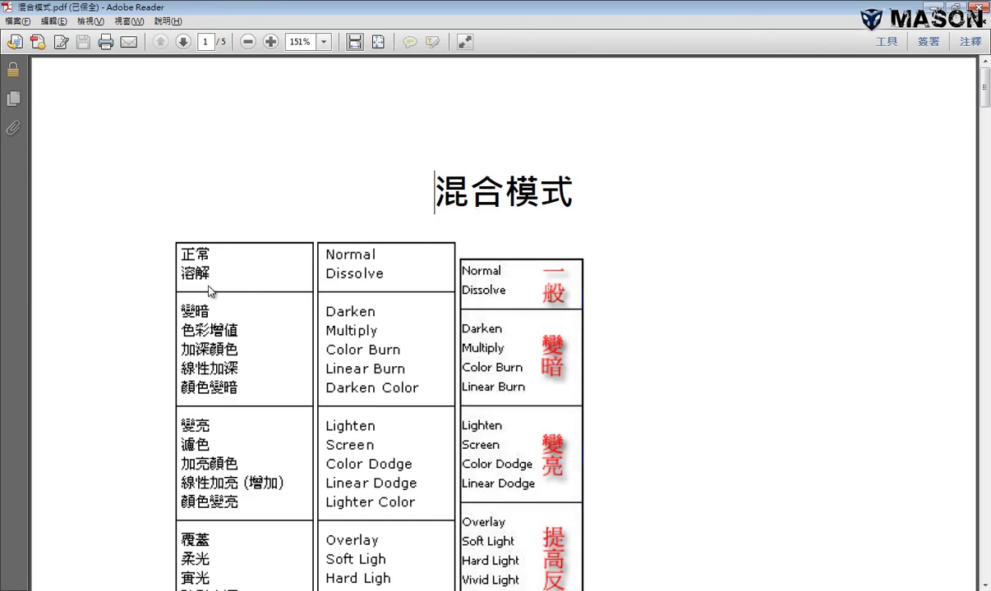
scroll(398, 535, "down", 1)
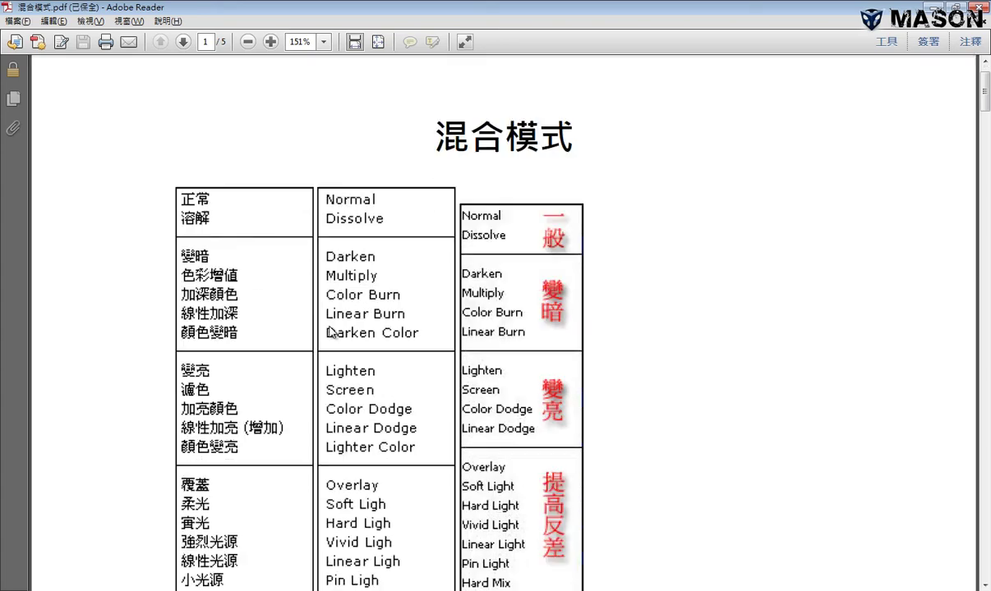
scroll(398, 536, "down", 1)
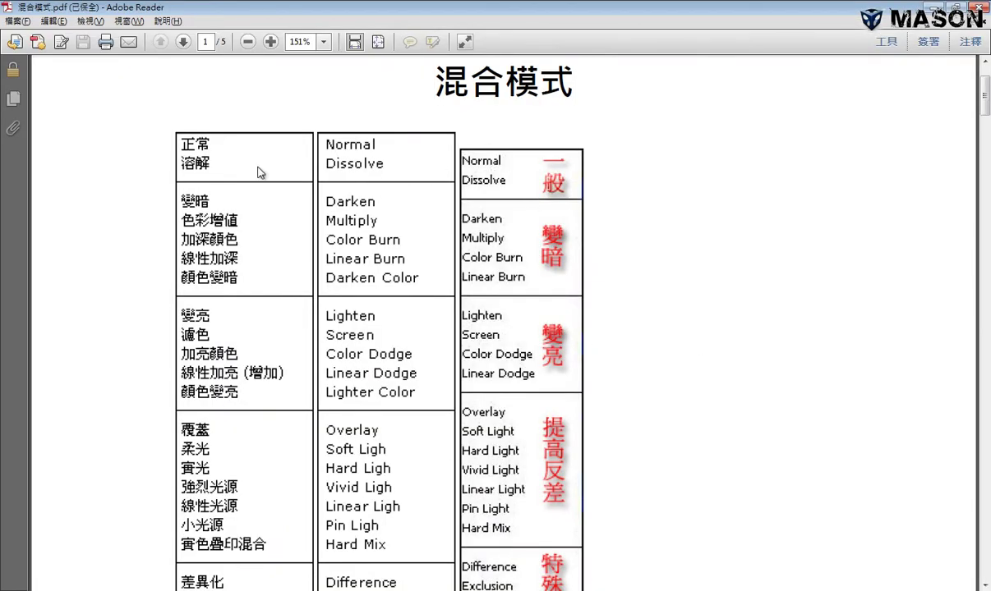
scroll(358, 209, "down", 3)
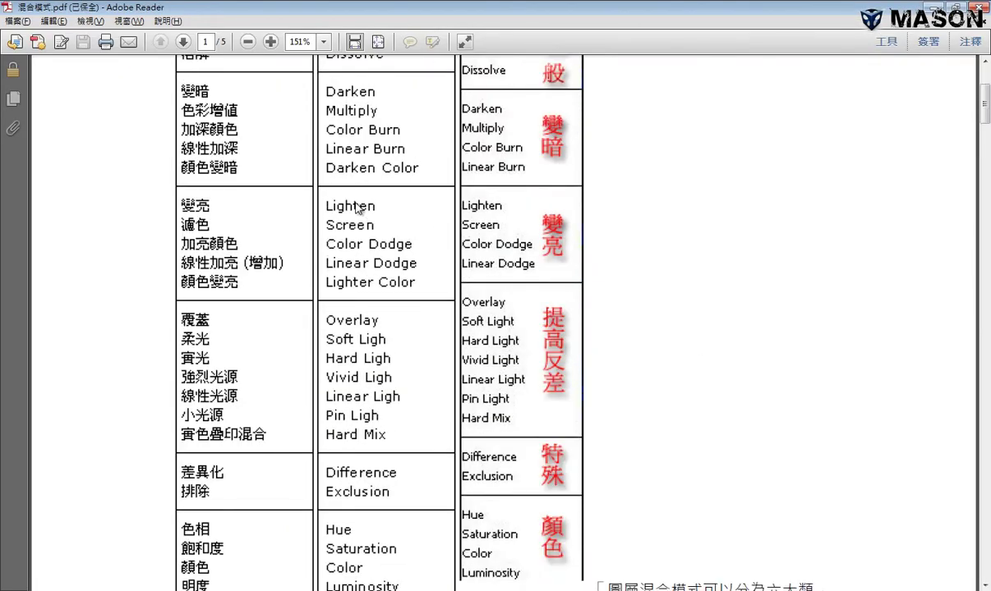
scroll(359, 208, "down", 3)
scroll(361, 188, "up", 6)
scroll(451, 178, "down", 3)
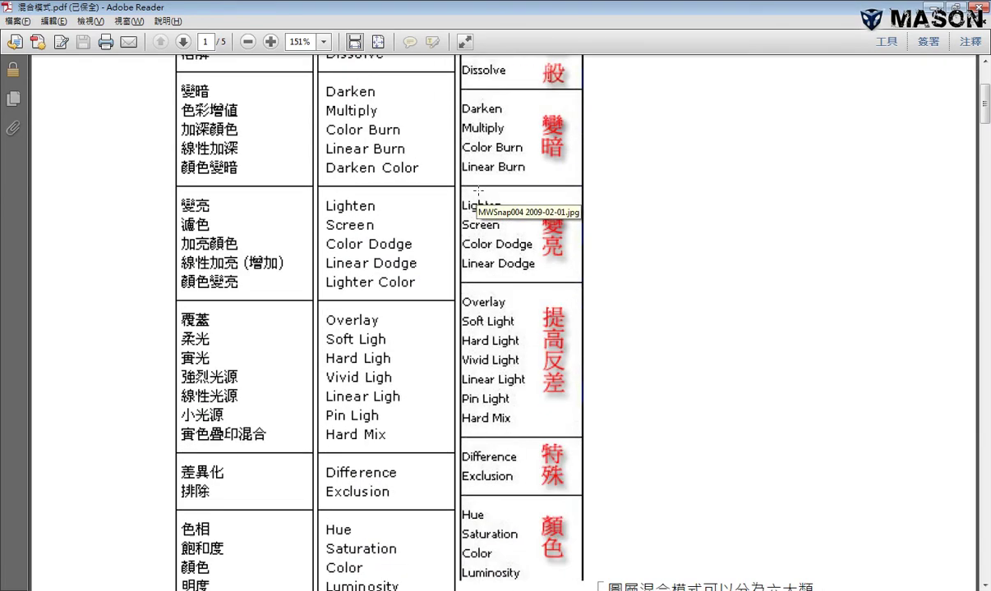
scroll(477, 191, "down", 2)
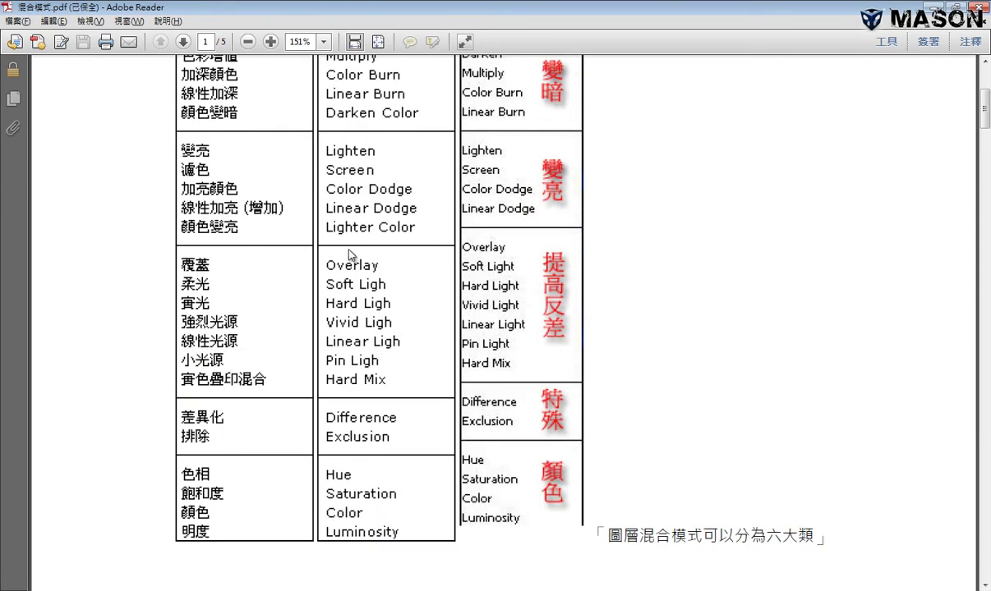
scroll(349, 254, "down", 5)
scroll(350, 250, "down", 6)
scroll(349, 251, "down", 3)
scroll(349, 246, "down", 9)
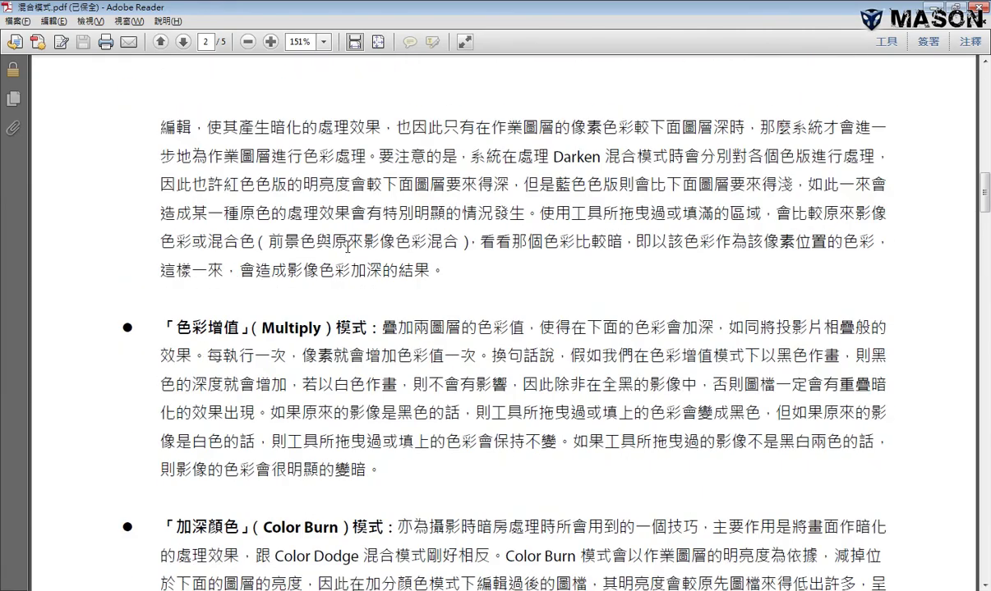
scroll(348, 246, "down", 6)
key("alt+Tab")
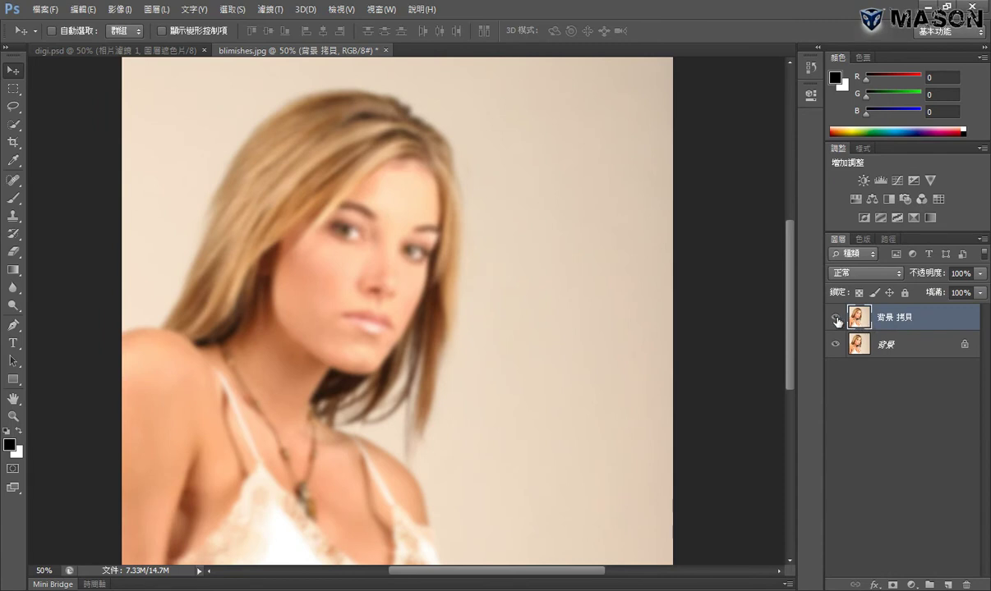
Step: Compare the blurred copy with the original, then set its blend mode to Screen
left_click(835, 318)
left_click(835, 319)
left_click(864, 272)
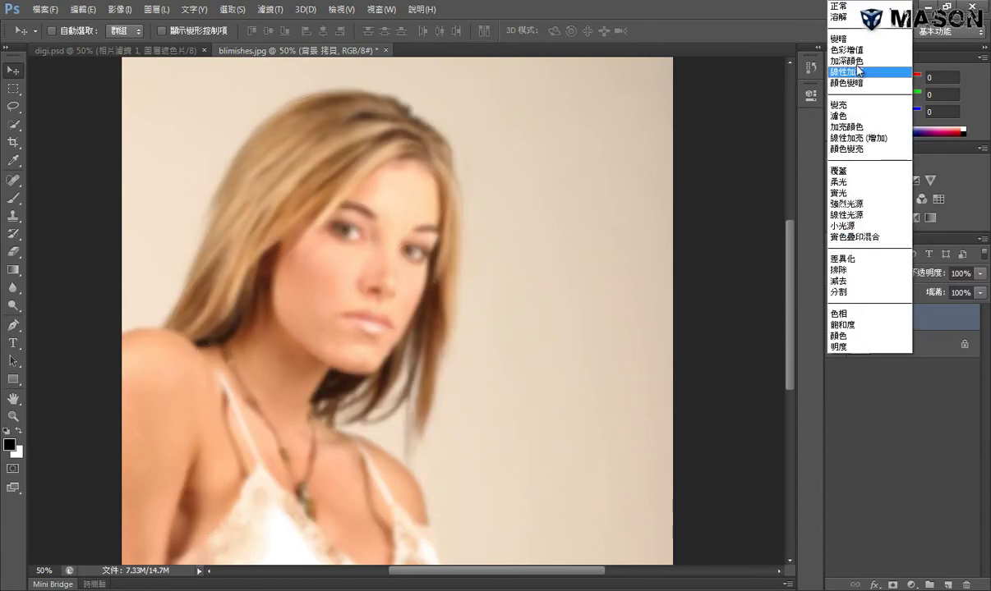
left_click(869, 117)
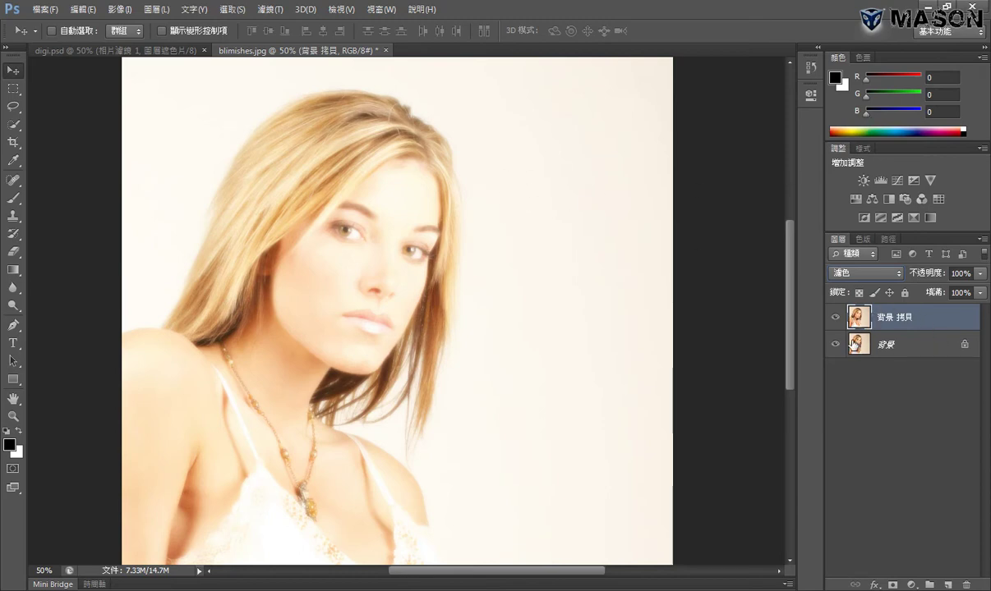
Step: Compare the Screen glow against the original, then switch the copy's blend mode to Overlay (覆蓋)
left_click(836, 318)
left_click(835, 318)
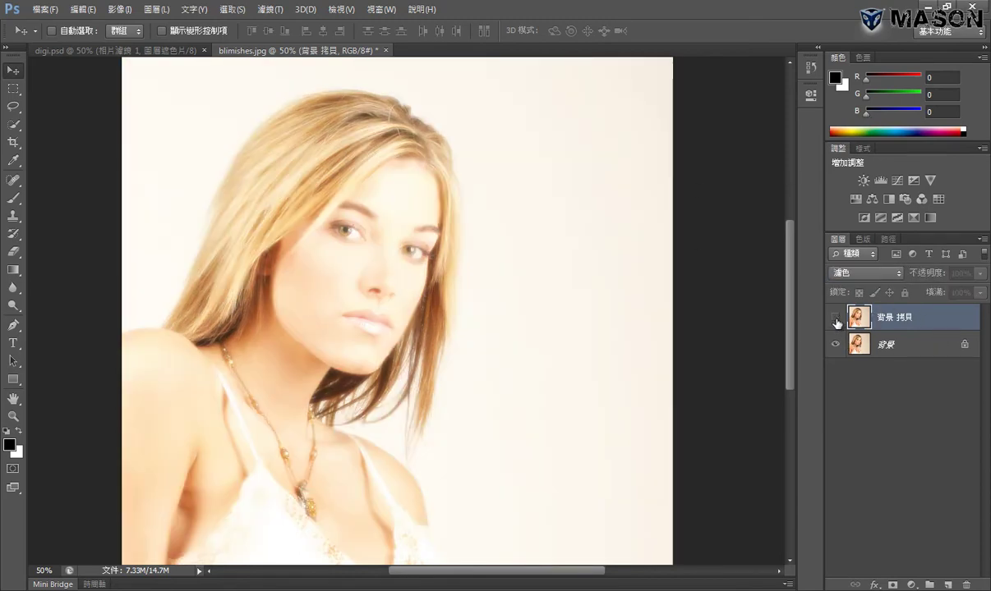
left_click(835, 318)
left_click(835, 318)
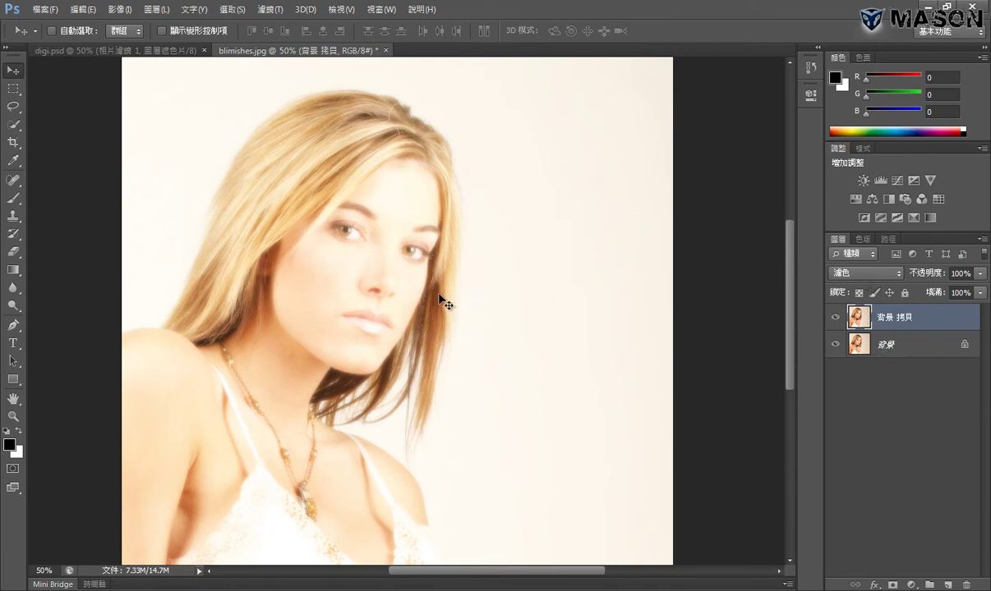
left_click(877, 276)
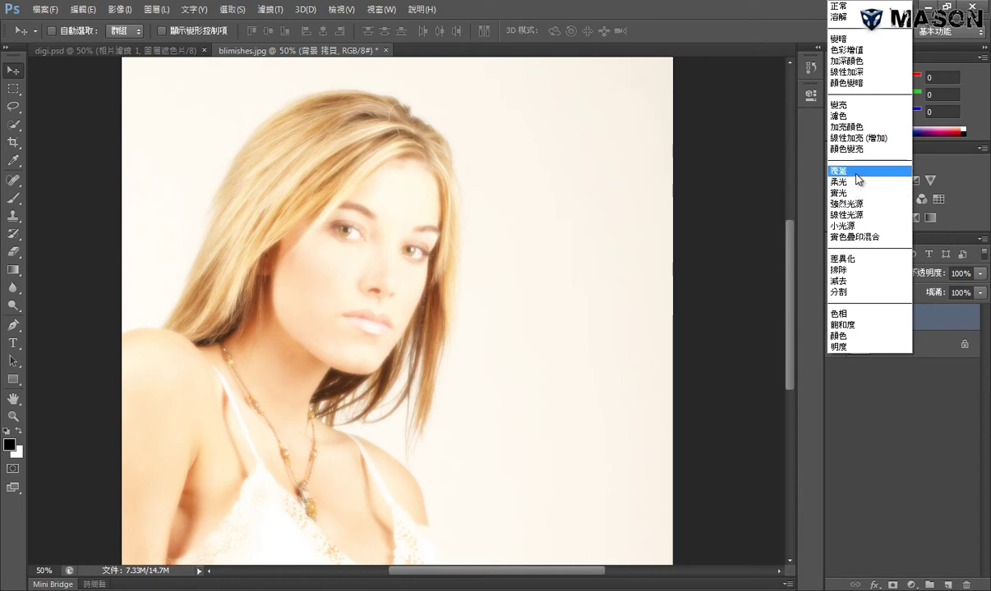
left_click(857, 171)
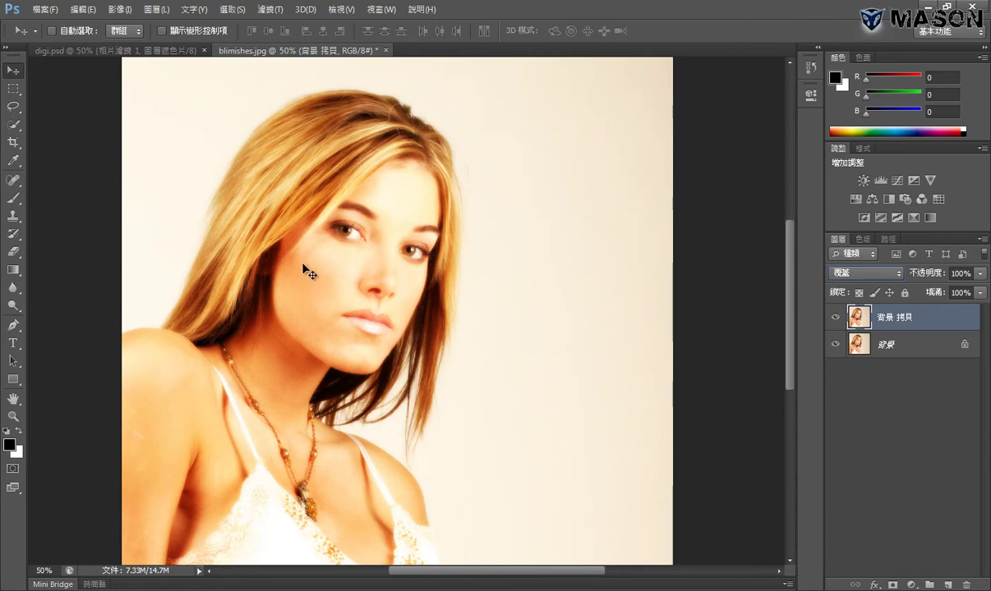
Step: Toggle the Overlay copy layer's visibility to compare the portrait with and without it
left_click(836, 320)
left_click(836, 320)
left_click(836, 320)
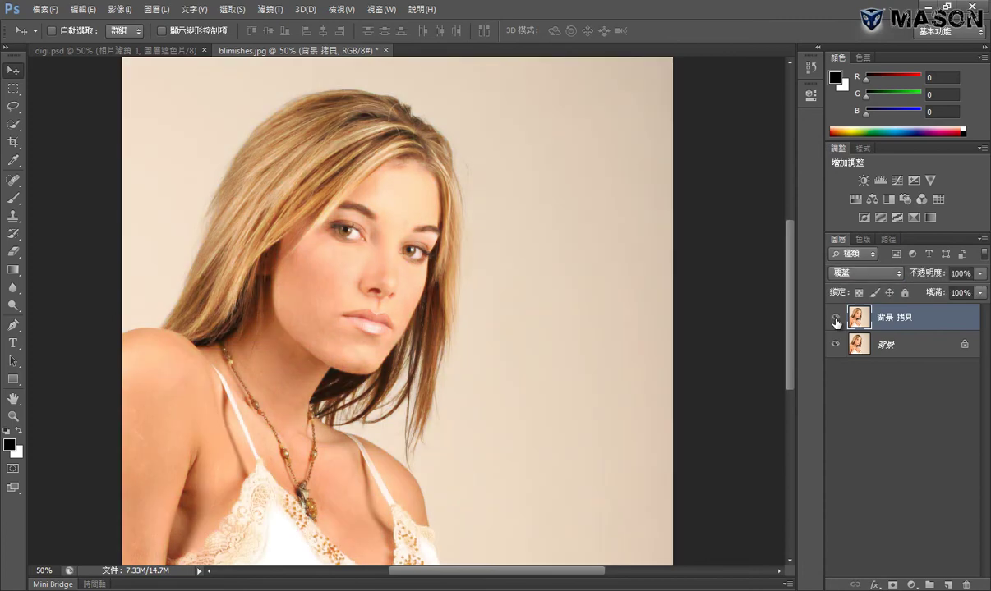
left_click(837, 321)
left_click(836, 320)
left_click(836, 321)
left_click(836, 321)
left_click(836, 320)
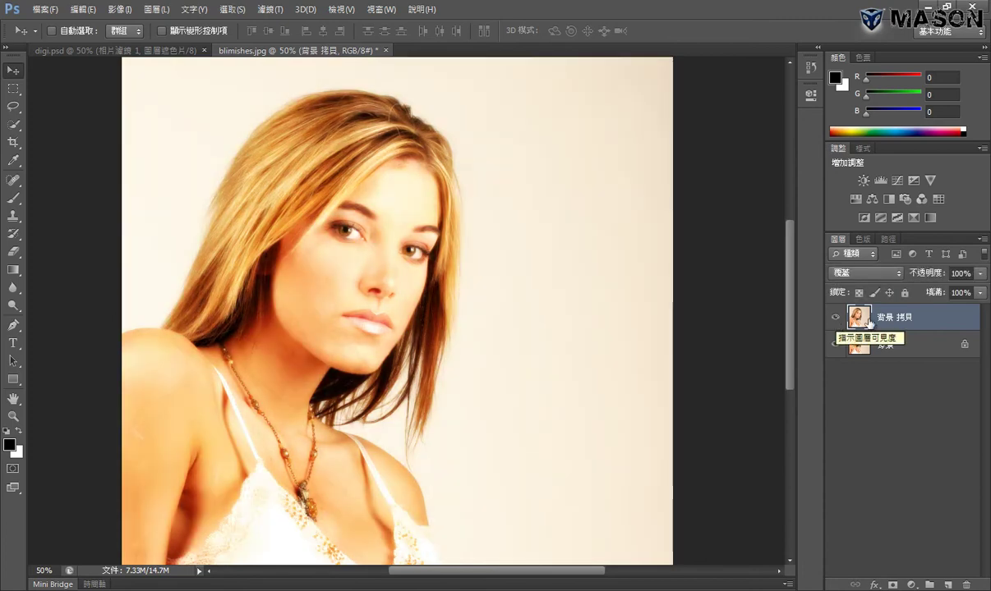
Step: Try Screen and Luminosity on the copied layer, then return it to Overlay (覆蓋)
left_click(865, 275)
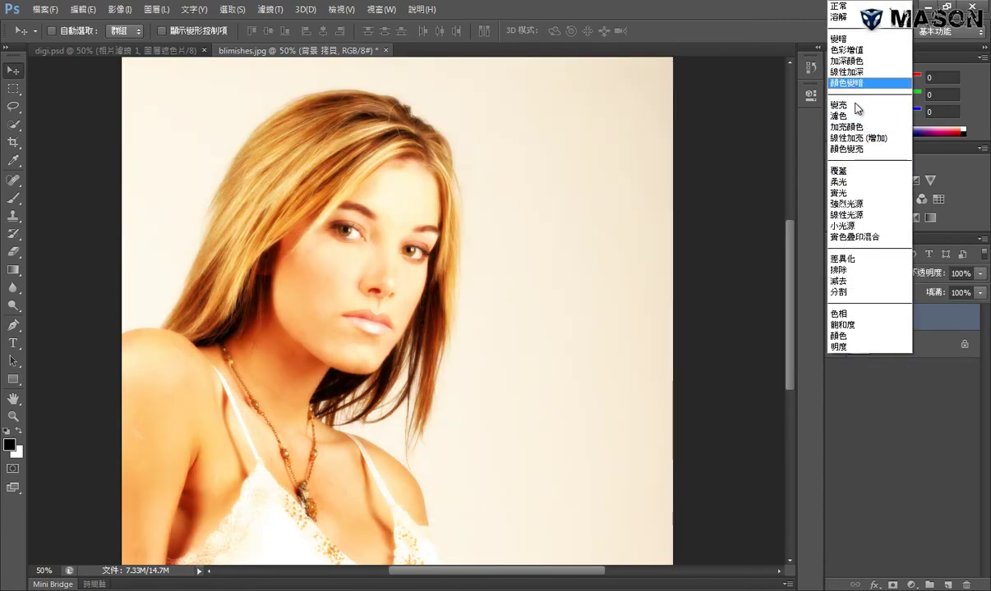
left_click(858, 116)
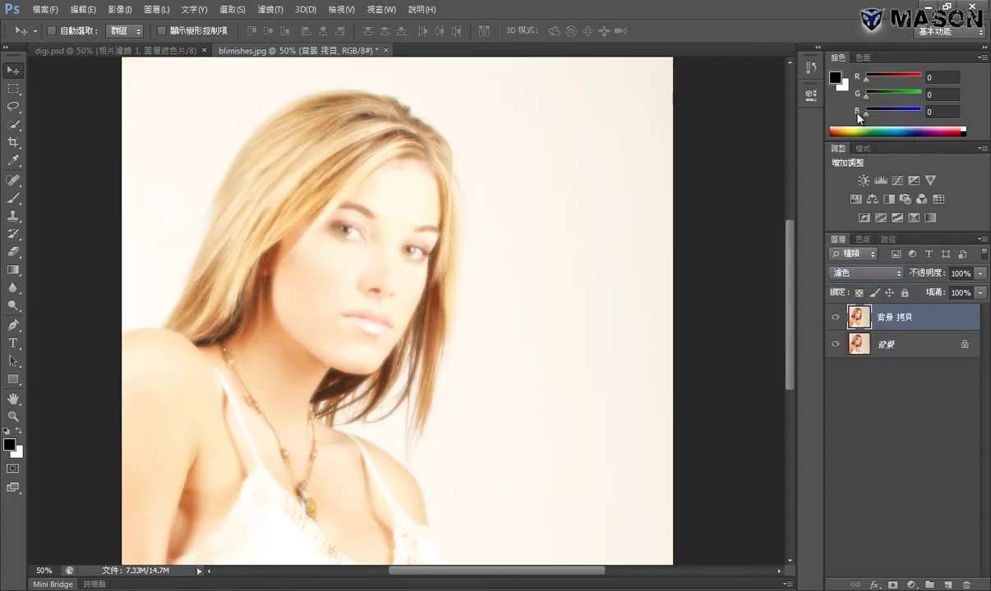
left_click(877, 274)
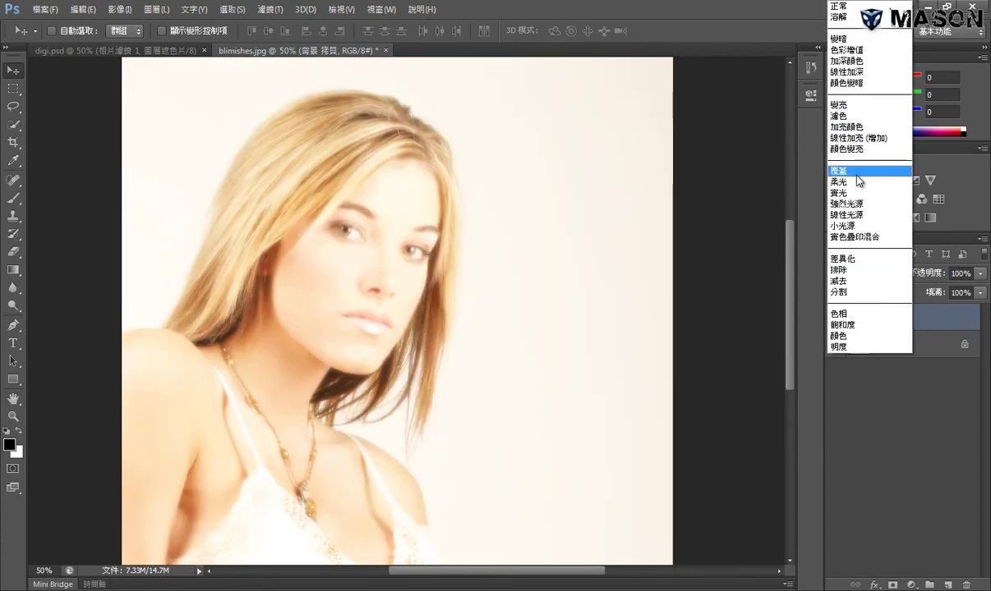
left_click(806, 165)
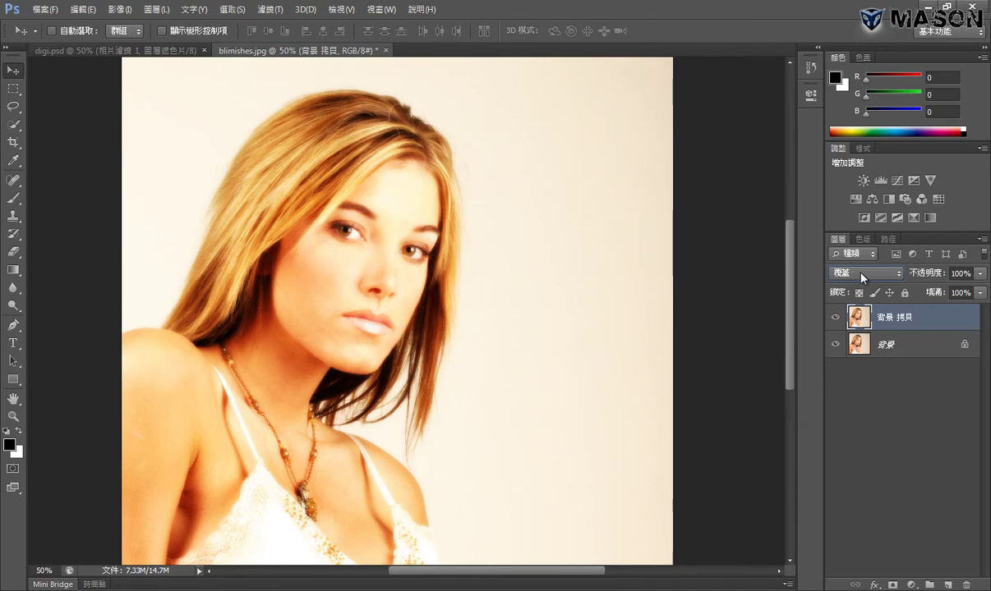
left_click(881, 279)
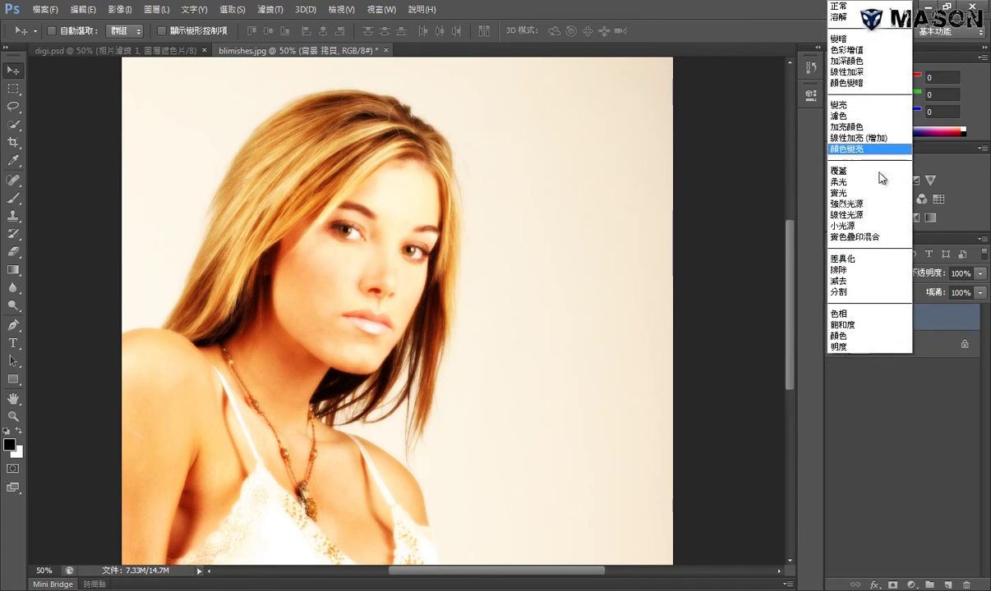
left_click(909, 400)
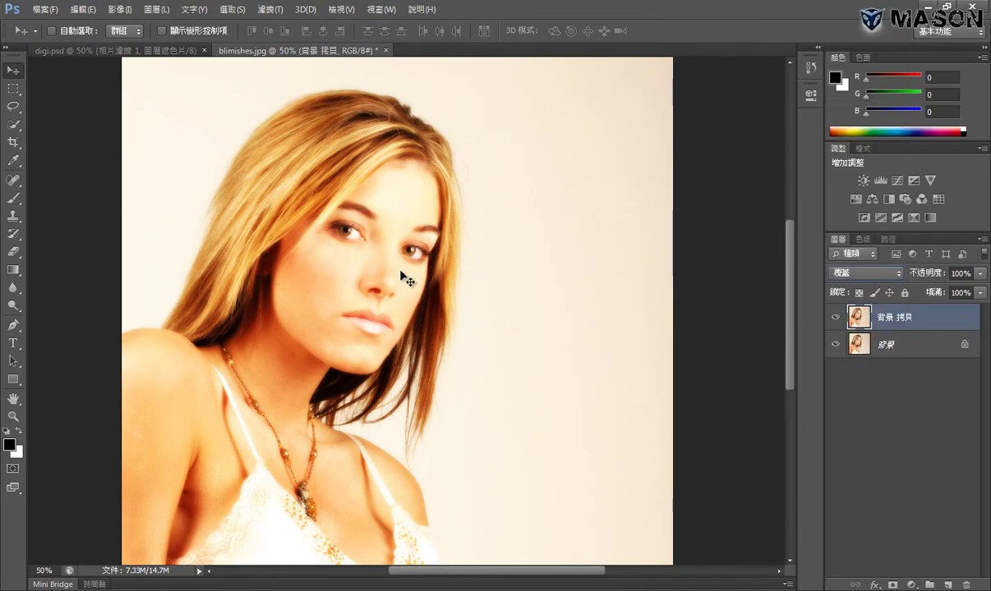
key("shift+alt+y")
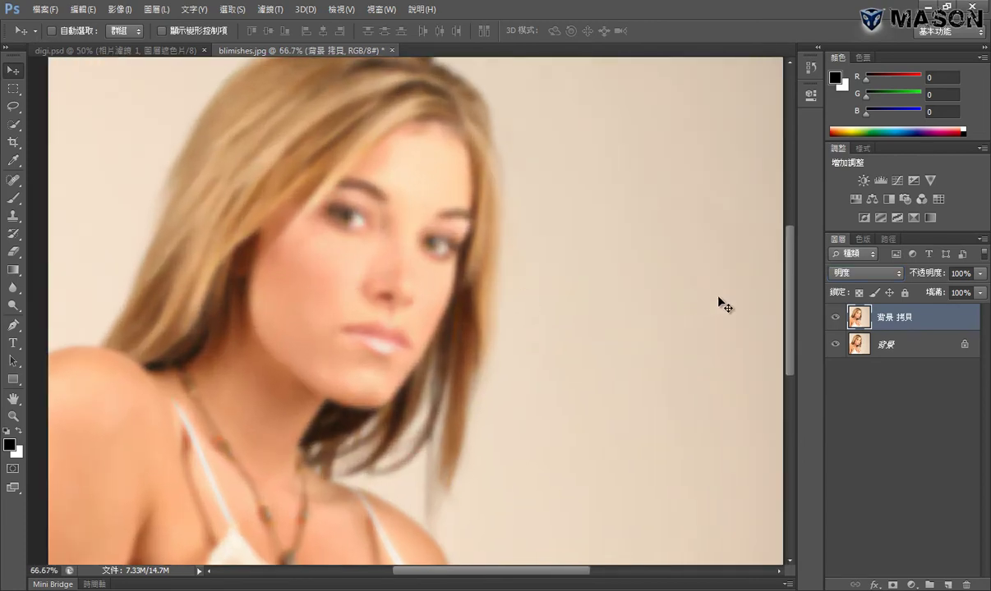
left_click(864, 278)
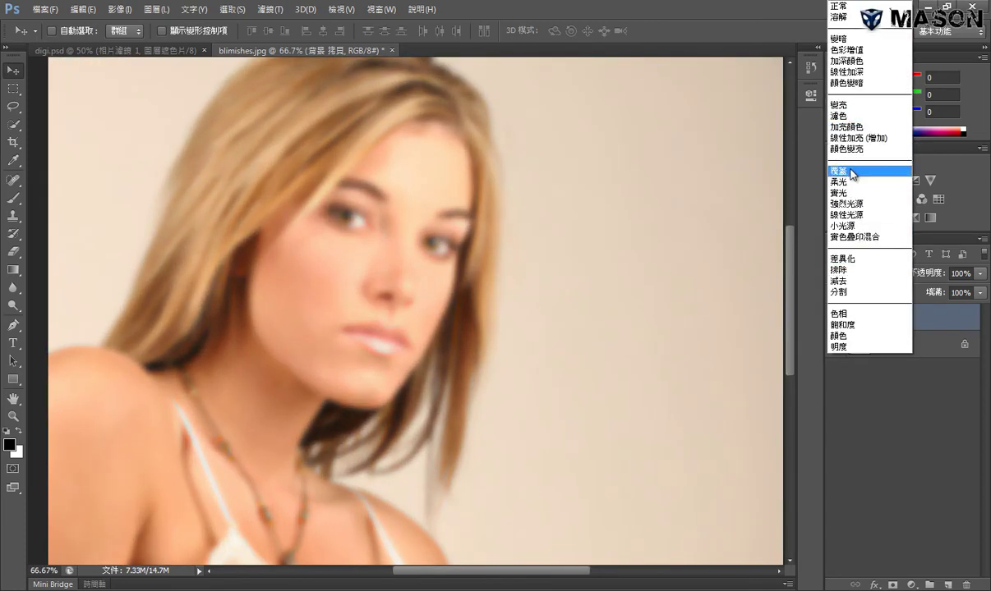
left_click(850, 166)
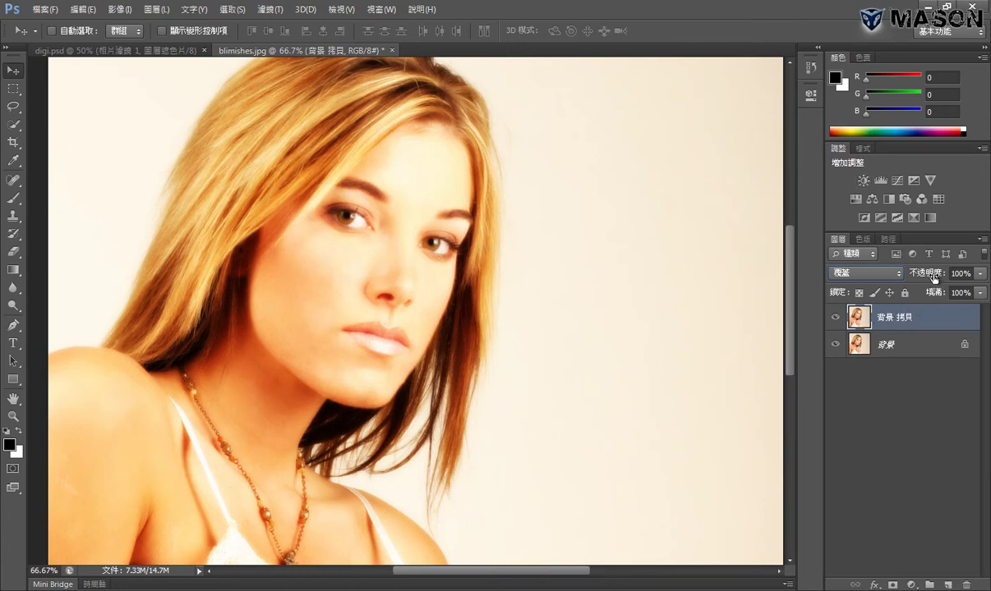
Step: Lower the Overlay layer's opacity to mute the glow, then compare before and after
left_click_drag(933, 278, 903, 279)
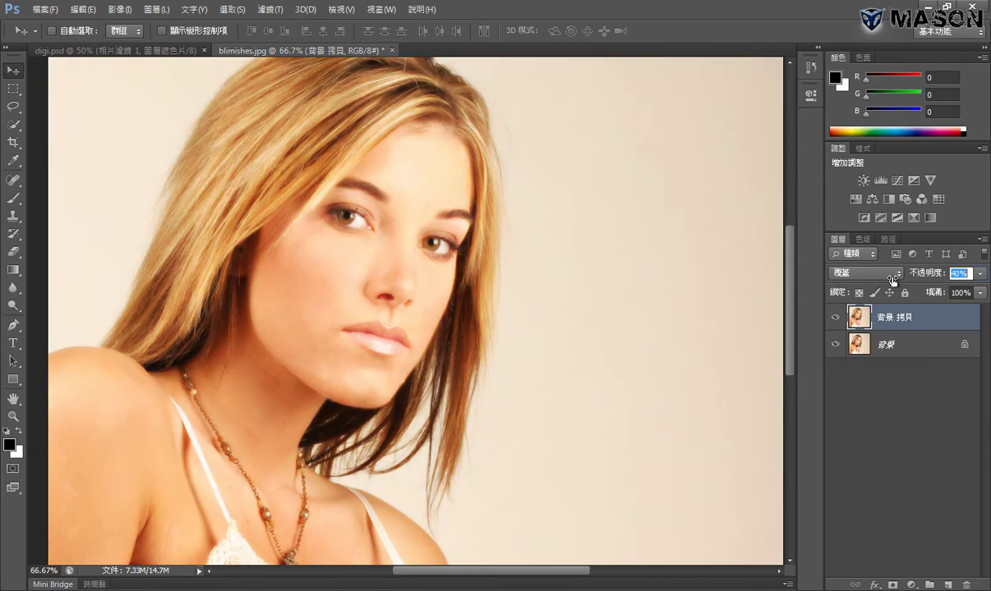
type("63")
left_click(909, 326)
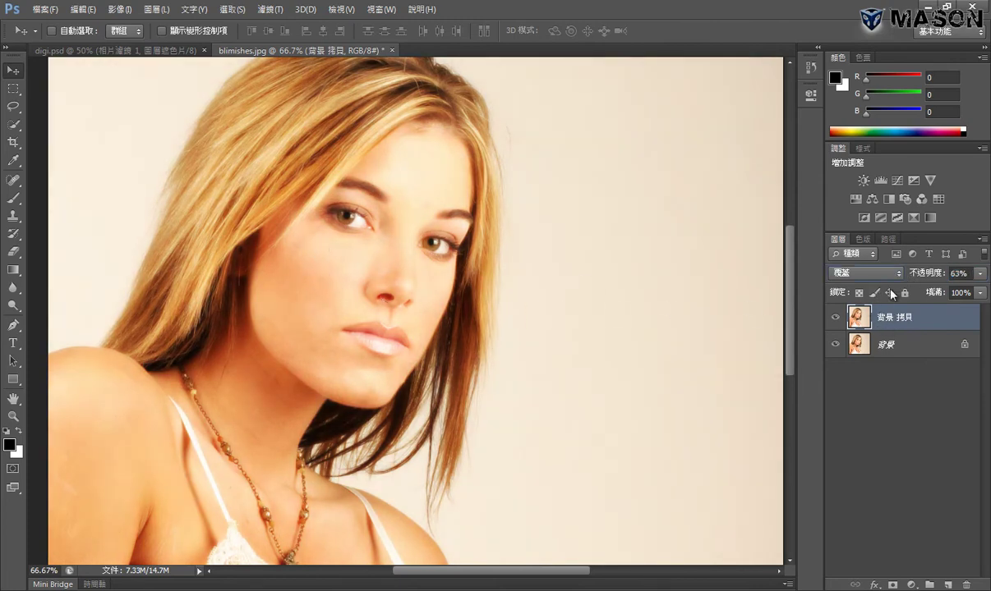
left_click(835, 318)
left_click(835, 317)
left_click(836, 318)
left_click(835, 318)
Step: Fit the photo on screen, set opacity to 68% then fine-tune to 64%, and compare
key("ctrl+0")
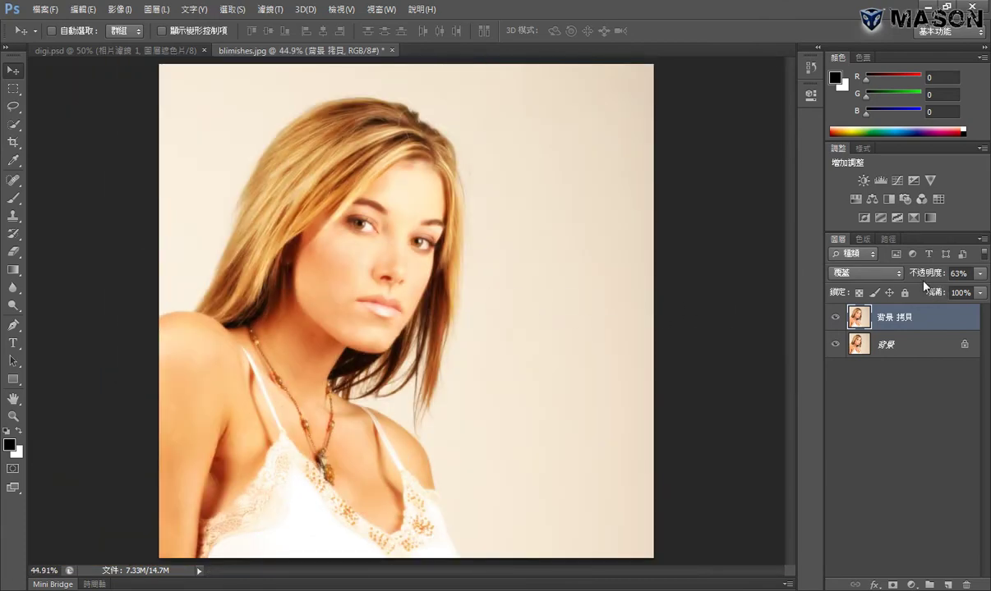
key("0")
key("6")
key("8")
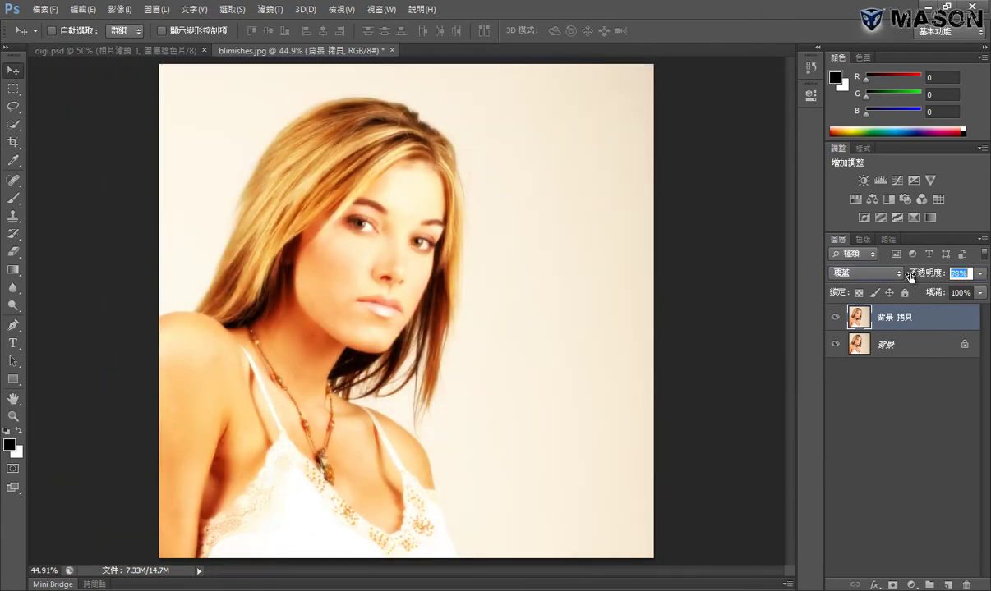
left_click_drag(927, 279, 925, 279)
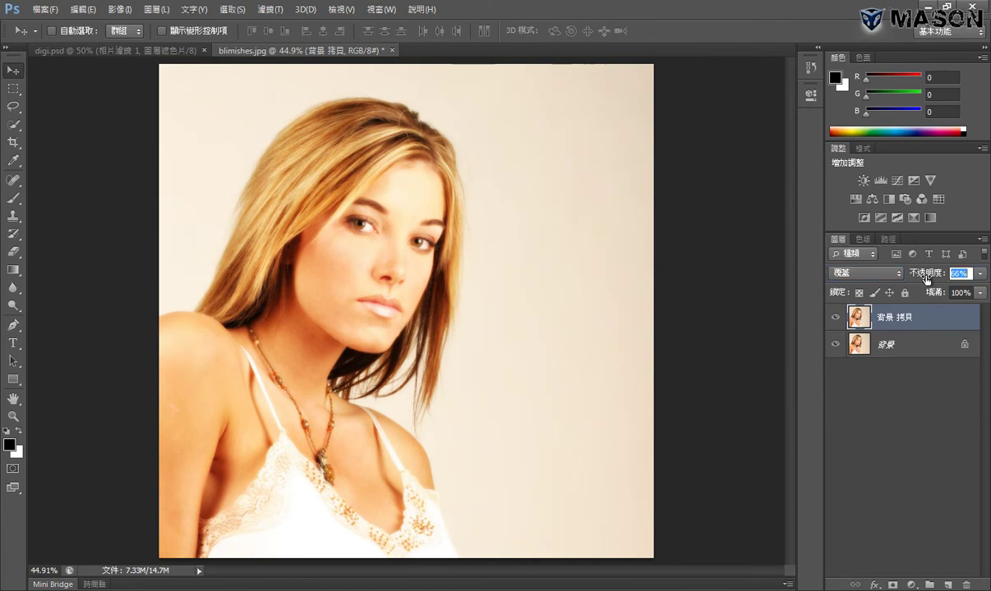
scroll(381, 276, "up", 1)
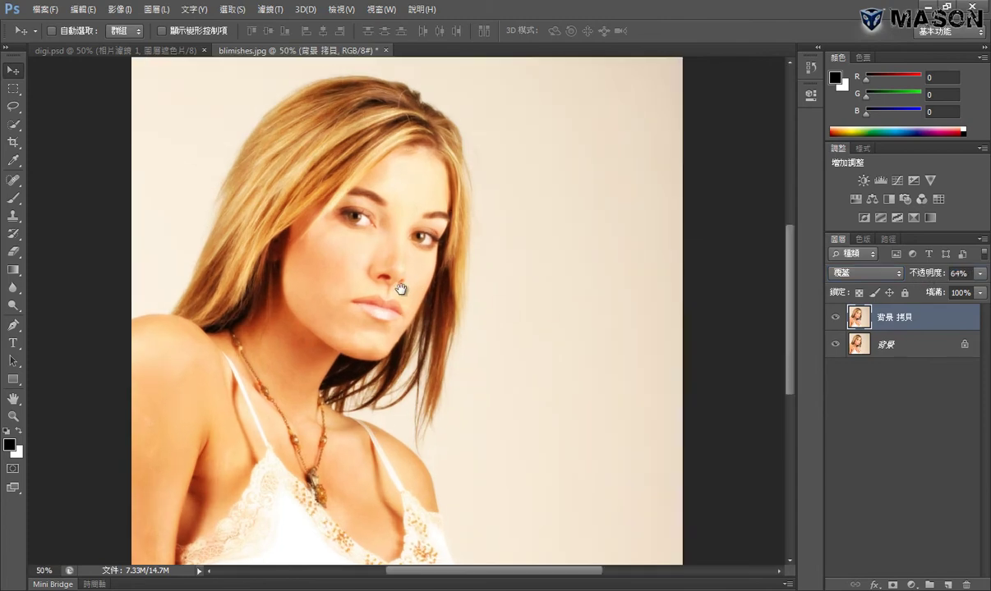
scroll(380, 274, "up", 1)
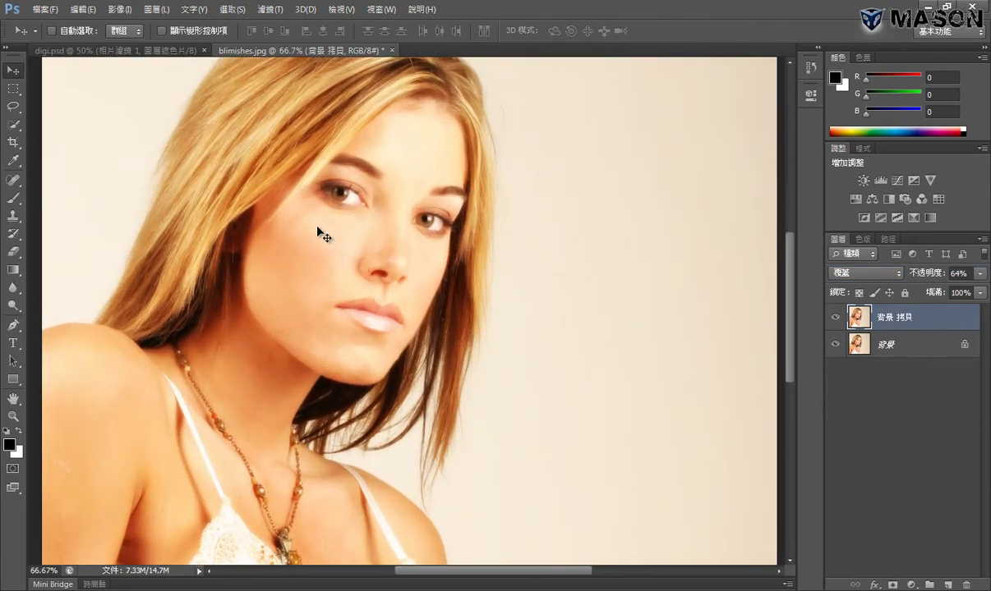
left_click(835, 319)
left_click(835, 322)
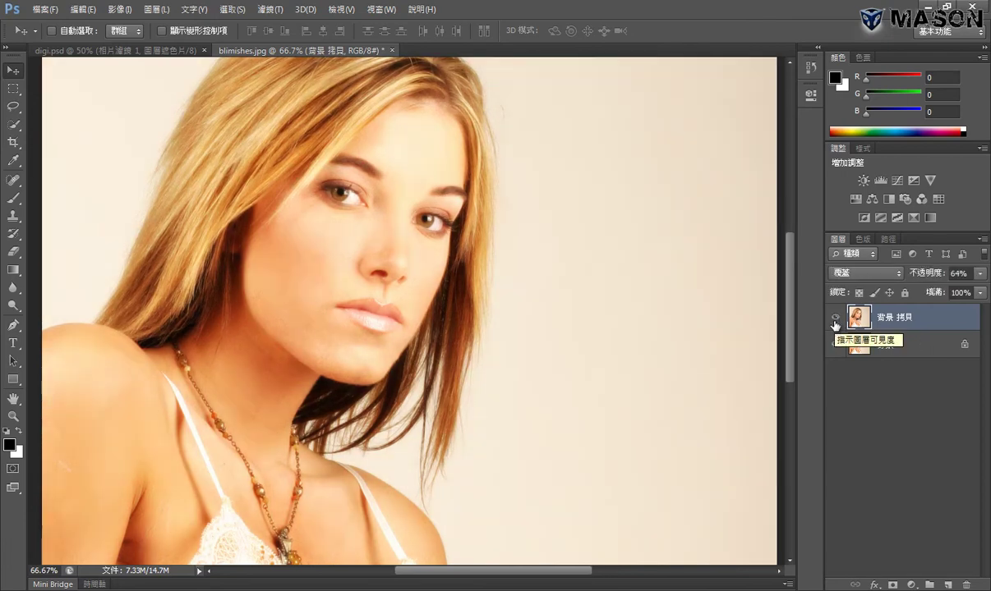
left_click(835, 320)
left_click(834, 320)
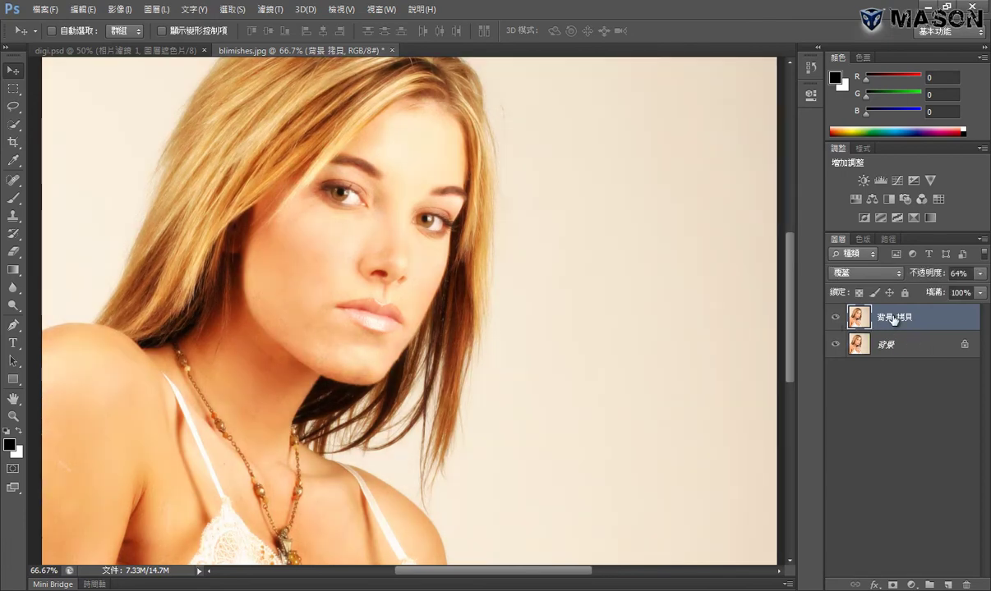
left_click(888, 272)
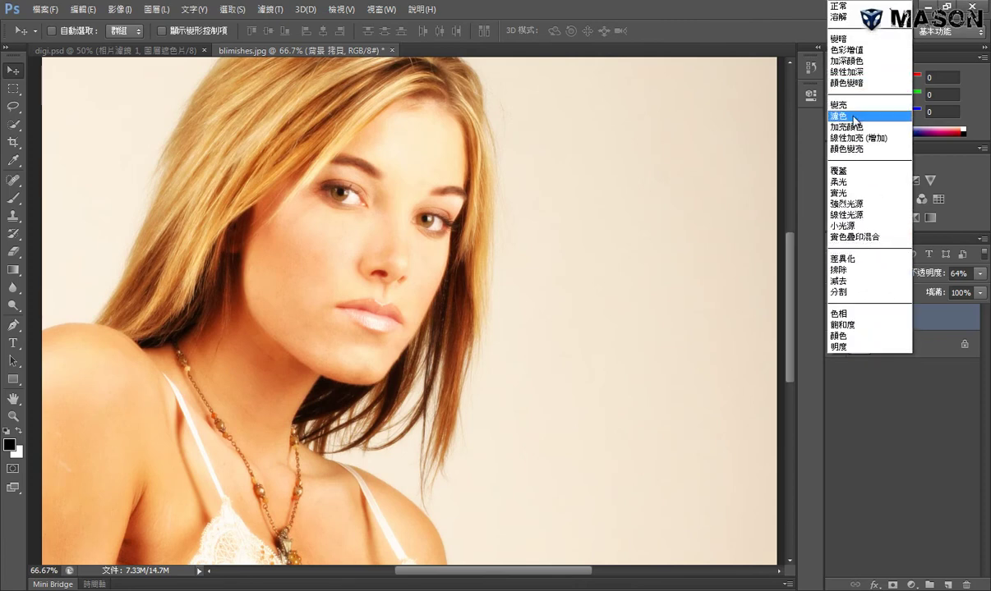
Step: Switch the copied layer to Screen blending and reduce its opacity to 39%
left_click(855, 115)
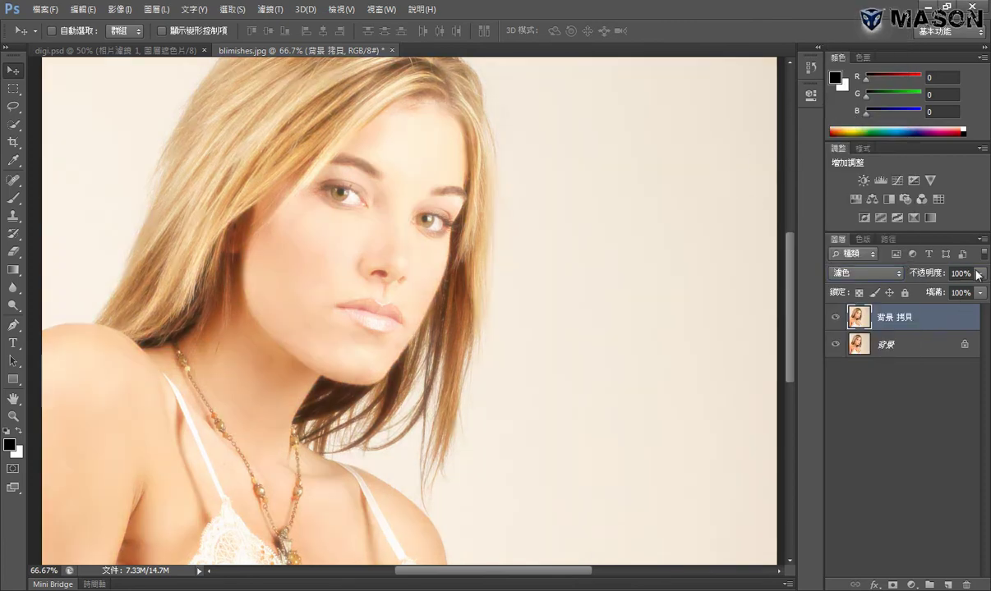
key("0")
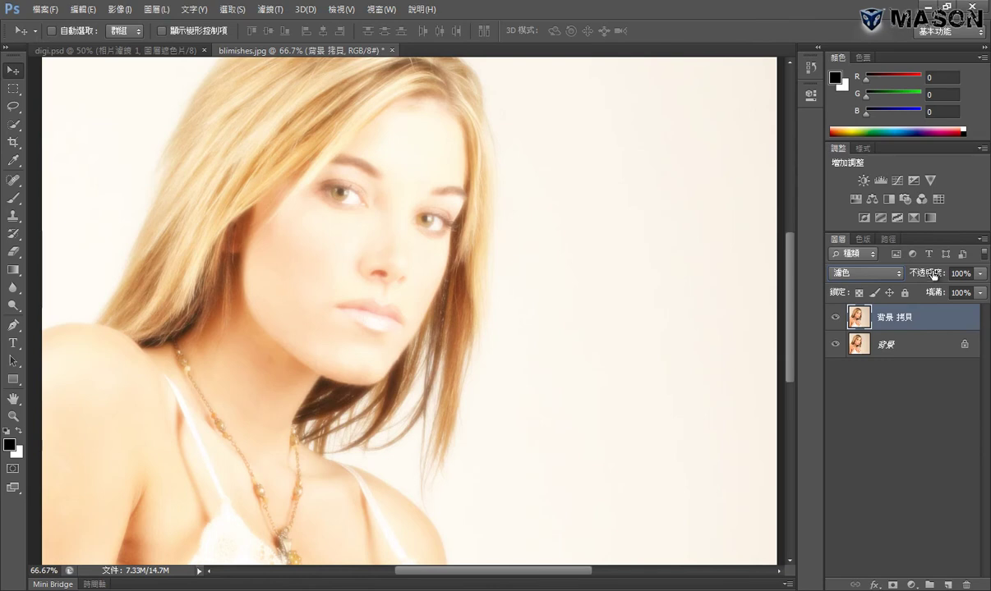
left_click_drag(930, 276, 914, 274)
type("39")
key("Return")
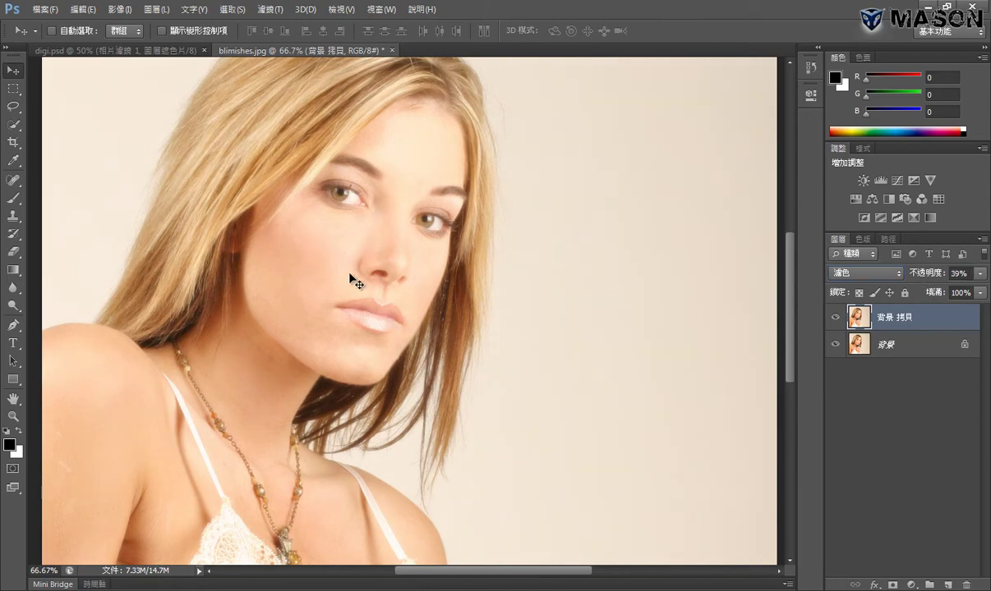
Step: Toggle the Screen copy layer on and off to compare with the original portrait
left_click(836, 319)
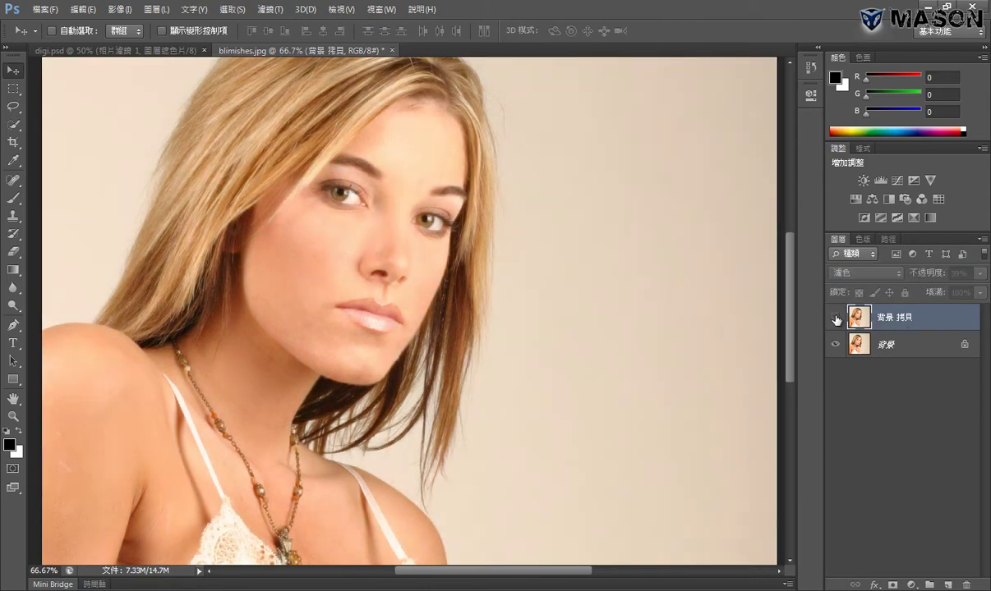
left_click(837, 319)
left_click(836, 320)
left_click(837, 320)
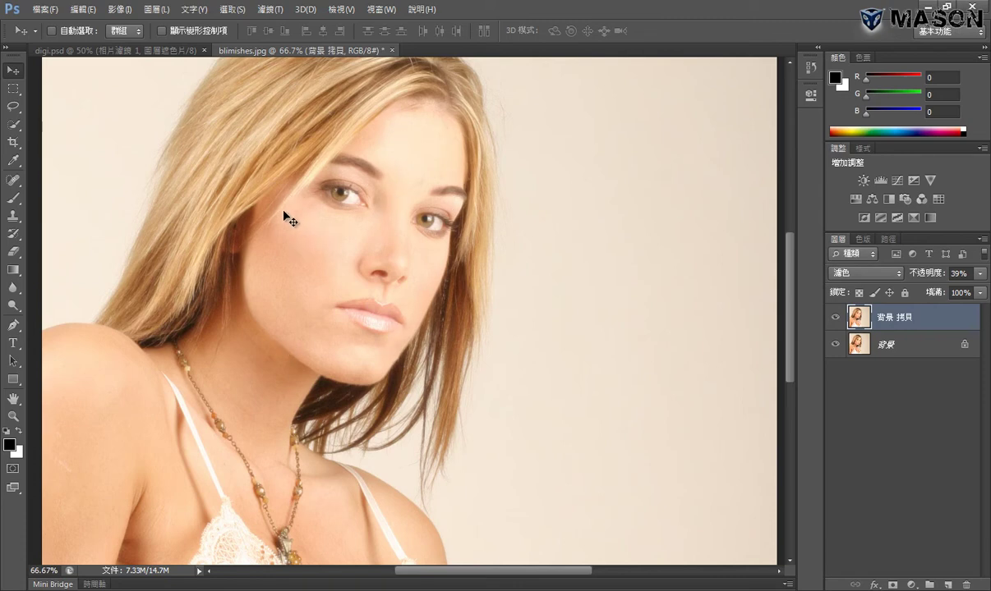
left_click(836, 319)
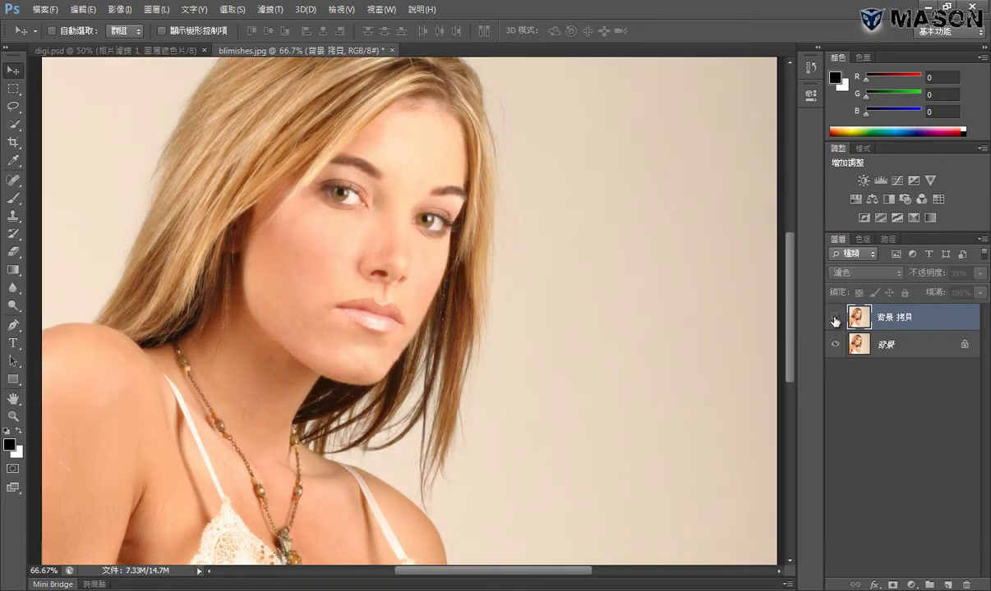
left_click(835, 319)
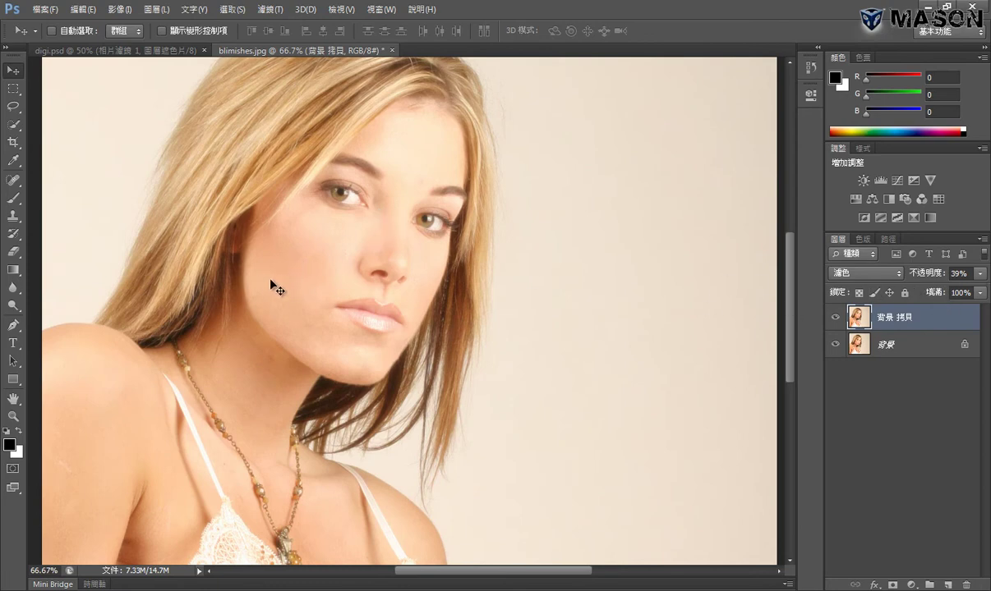
left_click(835, 319)
left_click(836, 319)
Step: Try the 變暗 (Darken) and 色彩增值 (Multiply) blend modes, then settle on 濾色 (Screen)
left_click(864, 273)
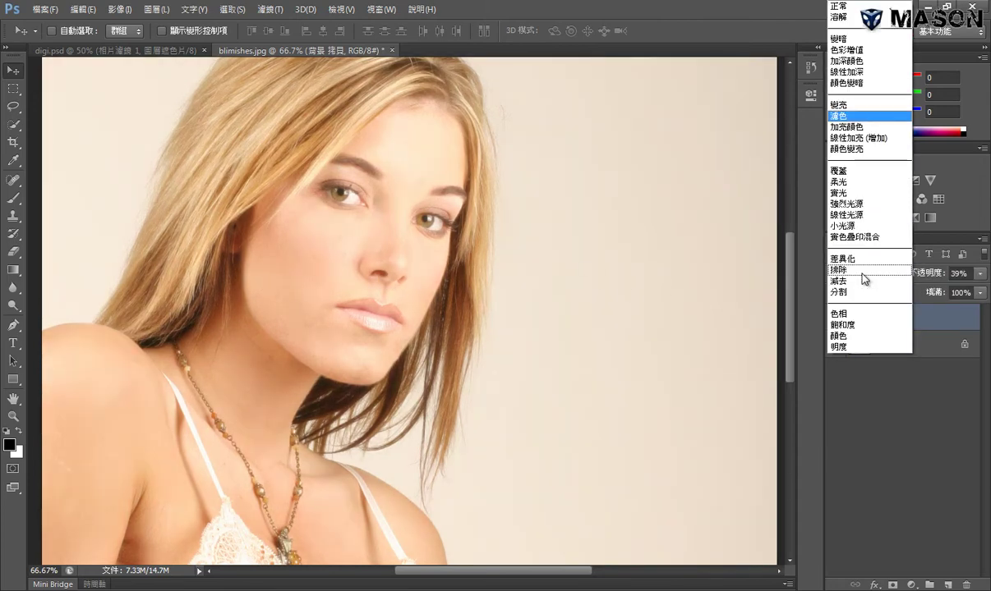
left_click(859, 41)
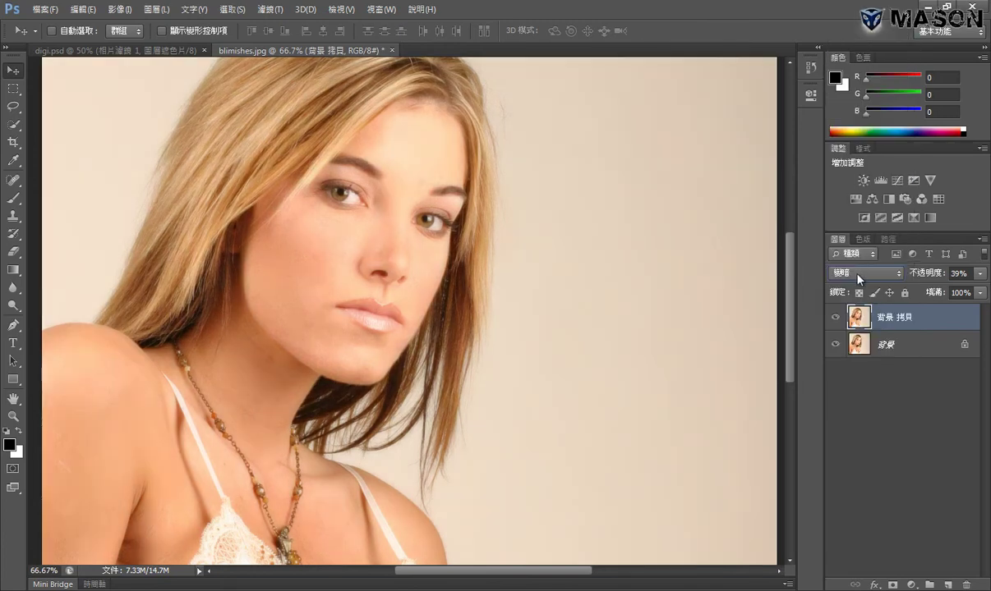
left_click(859, 277)
left_click(854, 50)
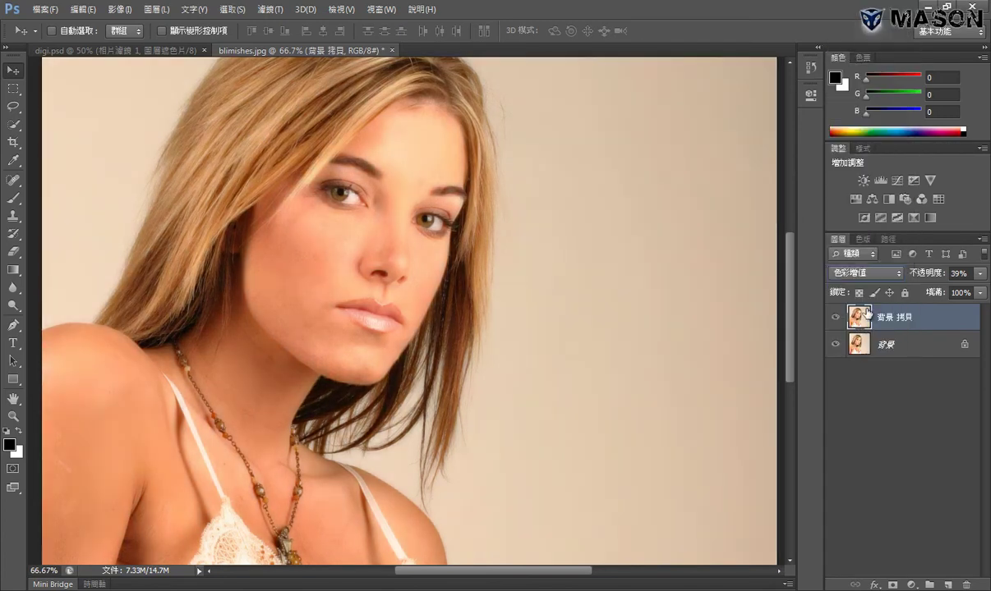
left_click(858, 273)
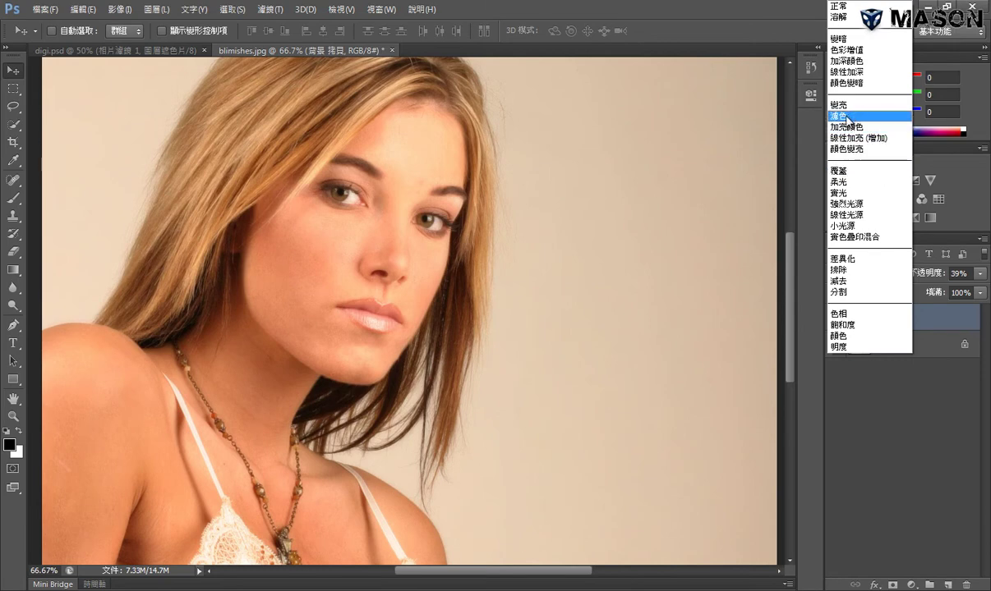
left_click(848, 117)
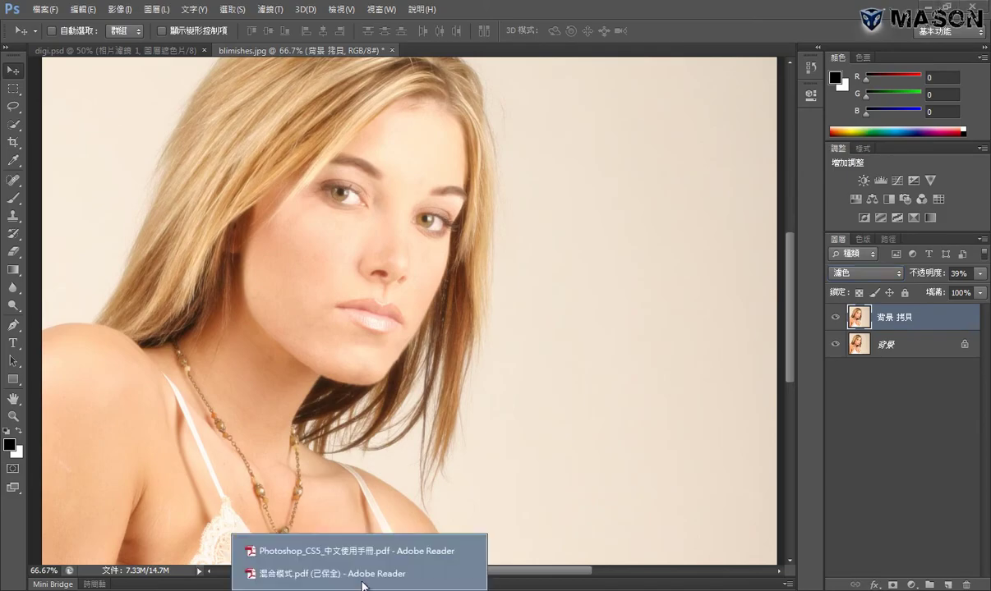
left_click(329, 567)
scroll(500, 329, "up", 4)
scroll(500, 328, "down", 4)
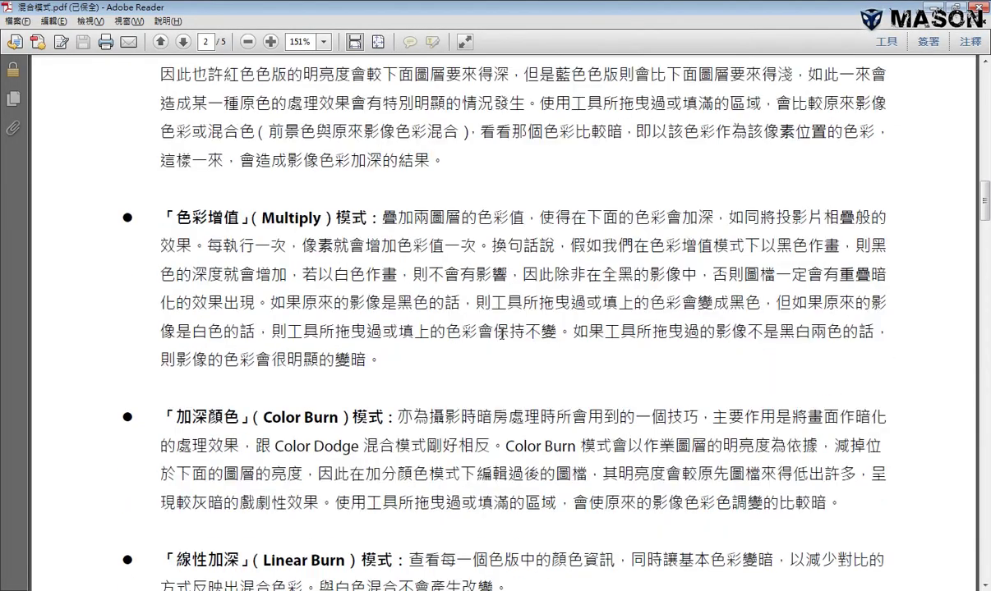
key("alt+Tab")
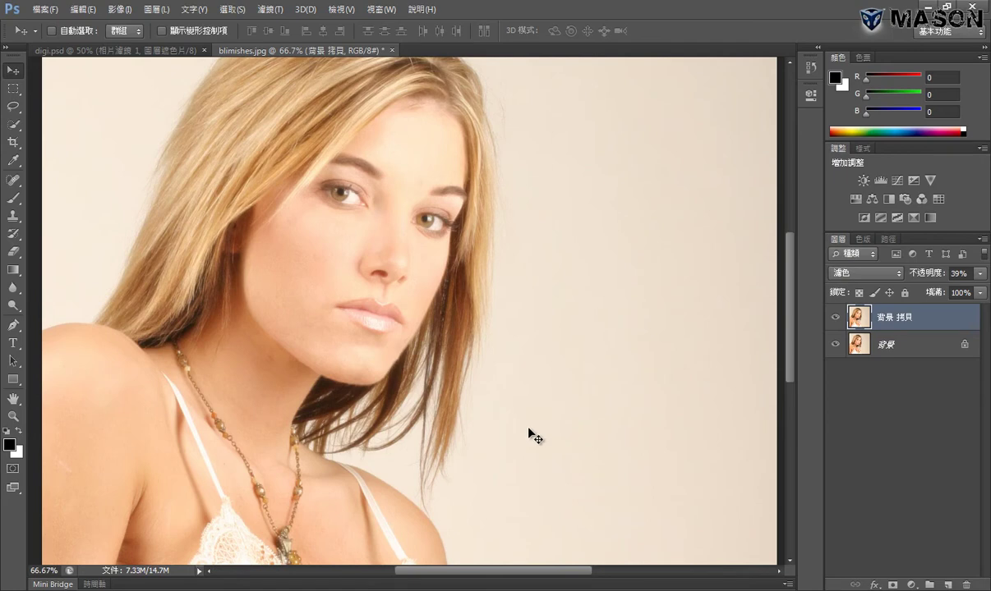
scroll(530, 436, "down", 3)
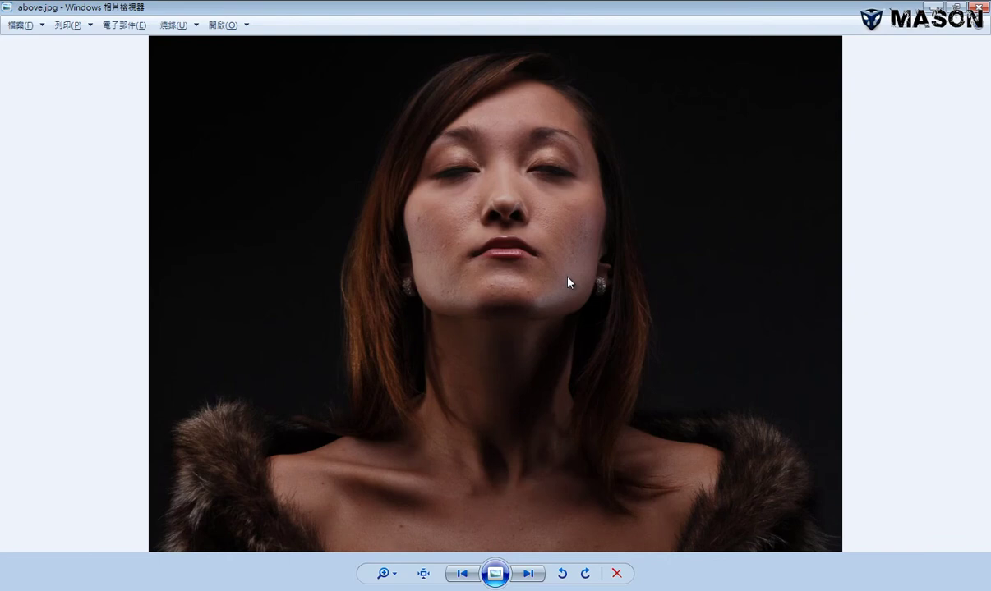
Step: Flip between the original 'above' photo and its retouched above-final version
key("Right")
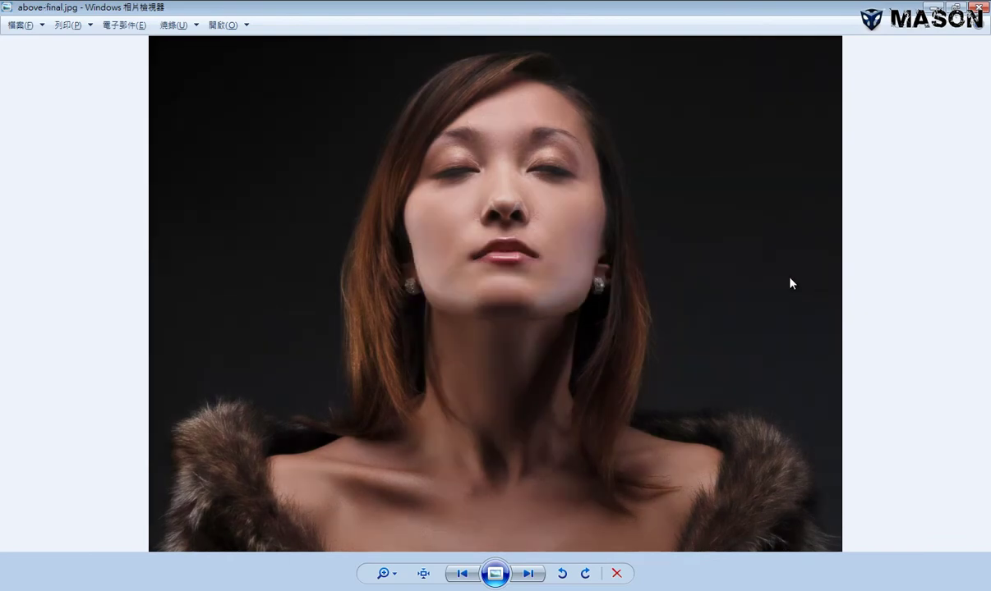
key("Left")
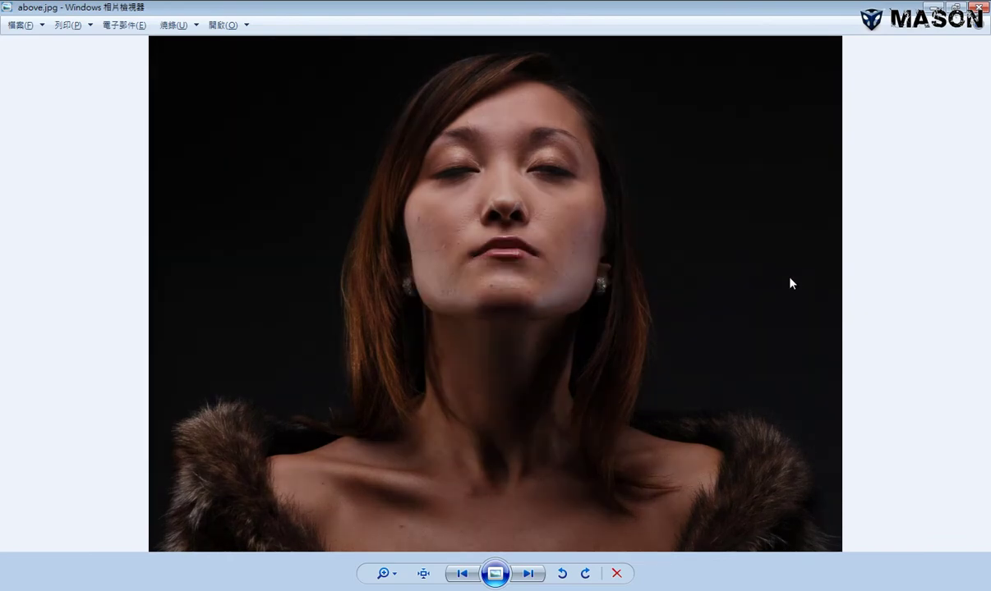
key("Right")
key("Left")
key("Right")
key("Left")
key("Right")
key("Left")
key("Right")
key("Left")
key("Right")
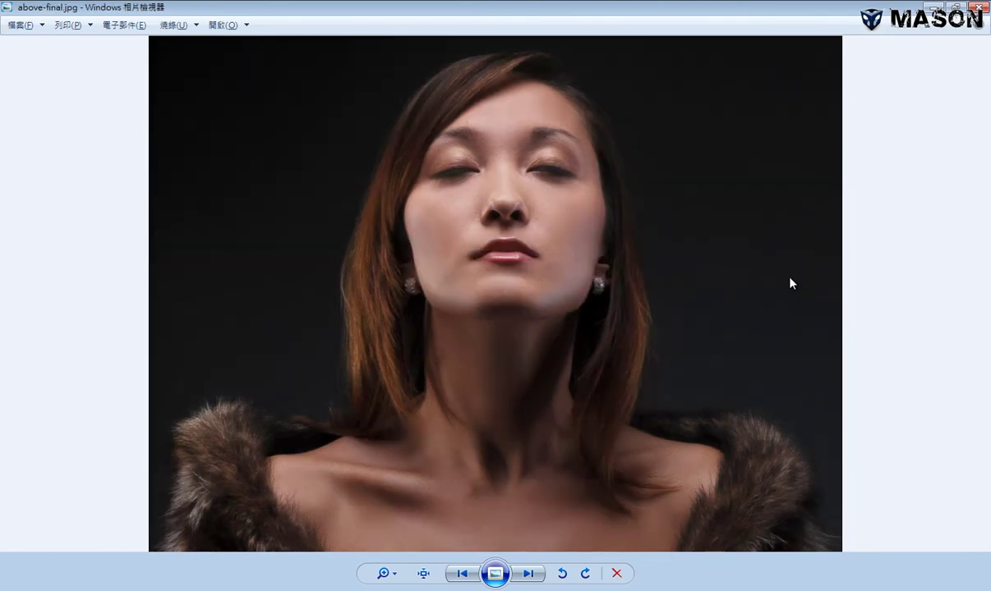
Step: Compare the Beauty Retusche Eva portrait with its retouched Eva-final version
key("Right")
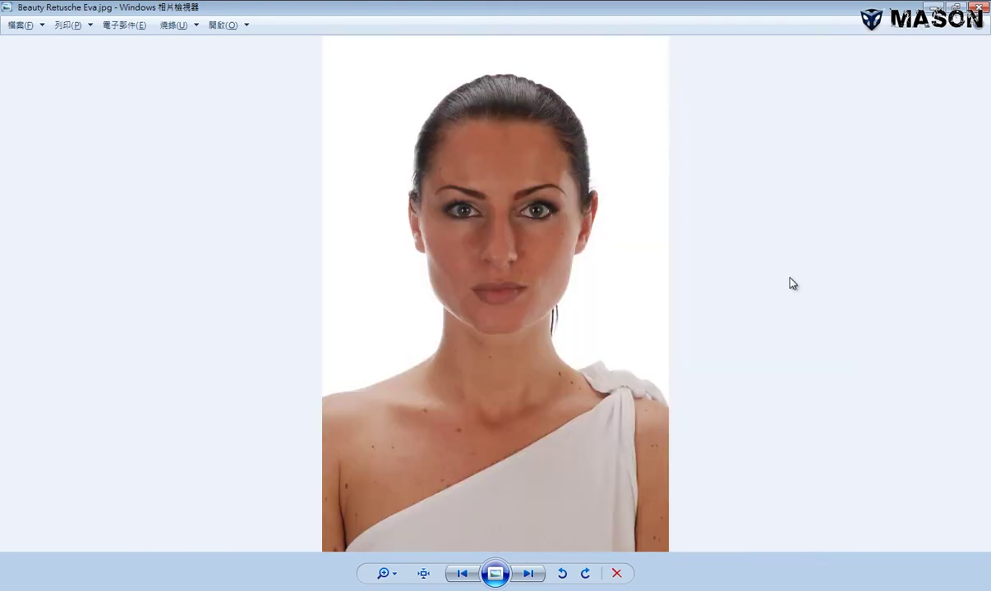
key("Right")
key("Left")
key("Right")
key("Left")
key("Right")
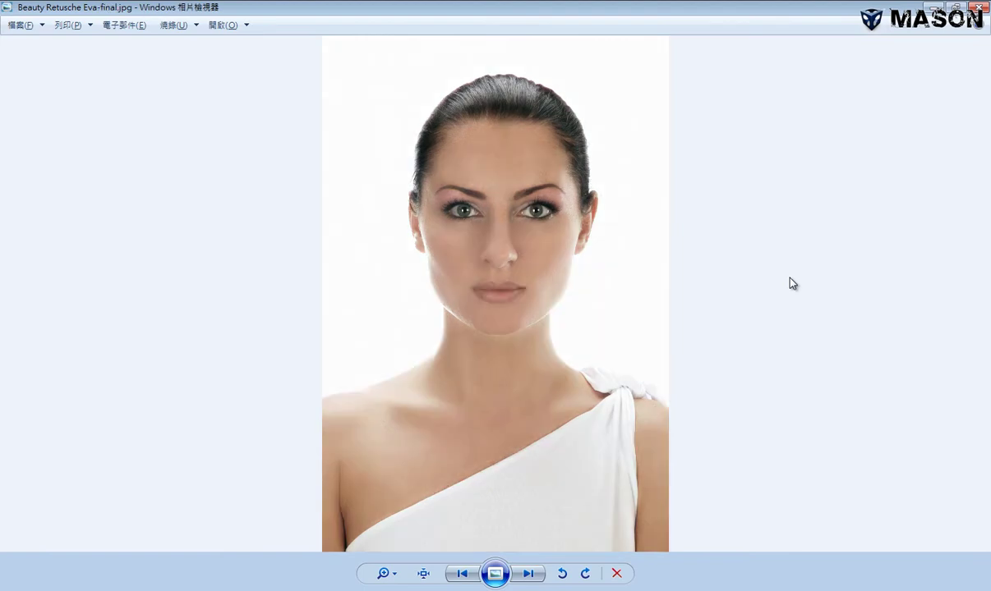
key("Left")
key("Right")
key("Left")
key("Right")
Step: Compare the Glamour portrait with its retouched Glamour-final version
key("Right")
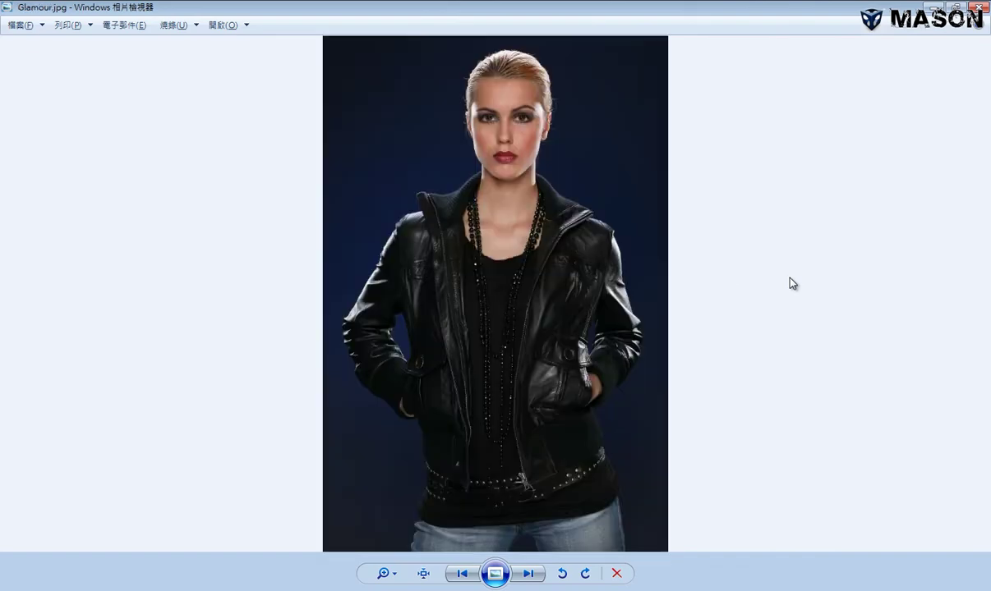
key("Right")
key("Left")
key("Right")
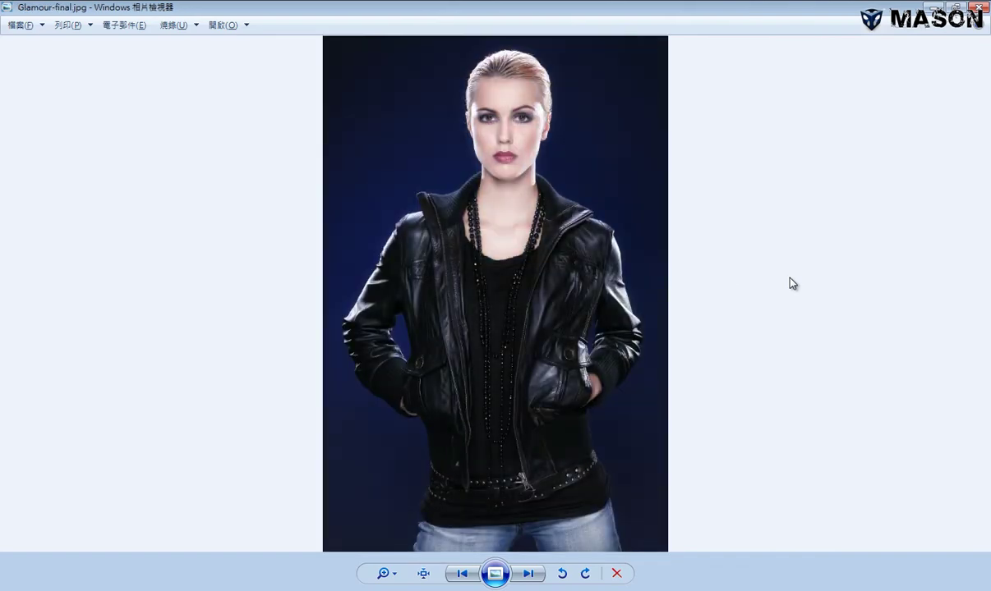
key("Left")
key("Right")
key("Left")
key("Right")
key("Left")
key("Right")
key("Left")
Step: Compare the Isabel portrait with its retouched Isabel-final version
key("Right")
key("Right")
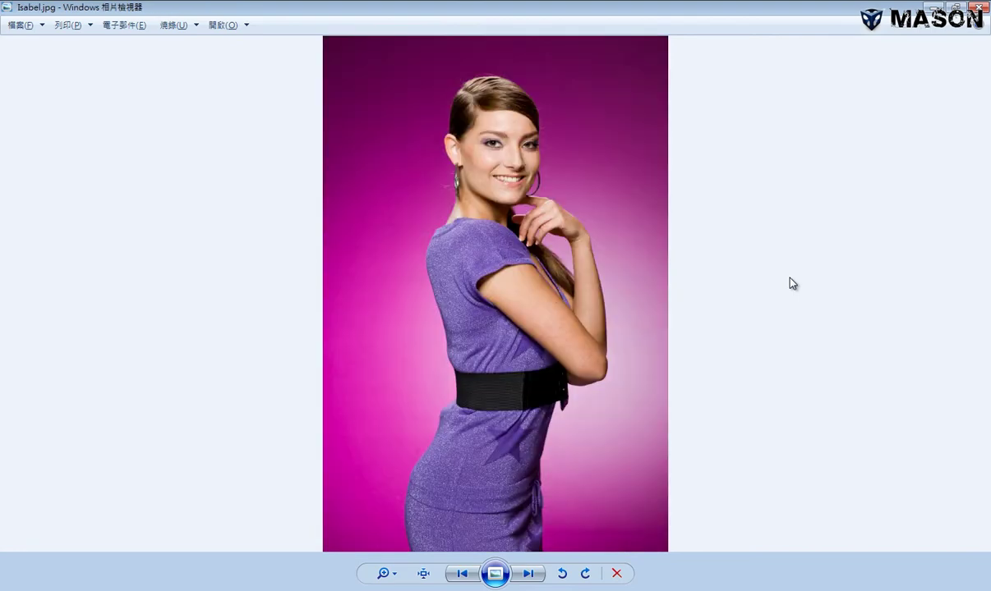
key("Right")
key("Left")
key("Right")
key("Left")
key("Right")
key("Left")
Step: Move on to the Retouch Ashley portrait and compare it with its retouched version
key("Right")
key("Left")
key("Right")
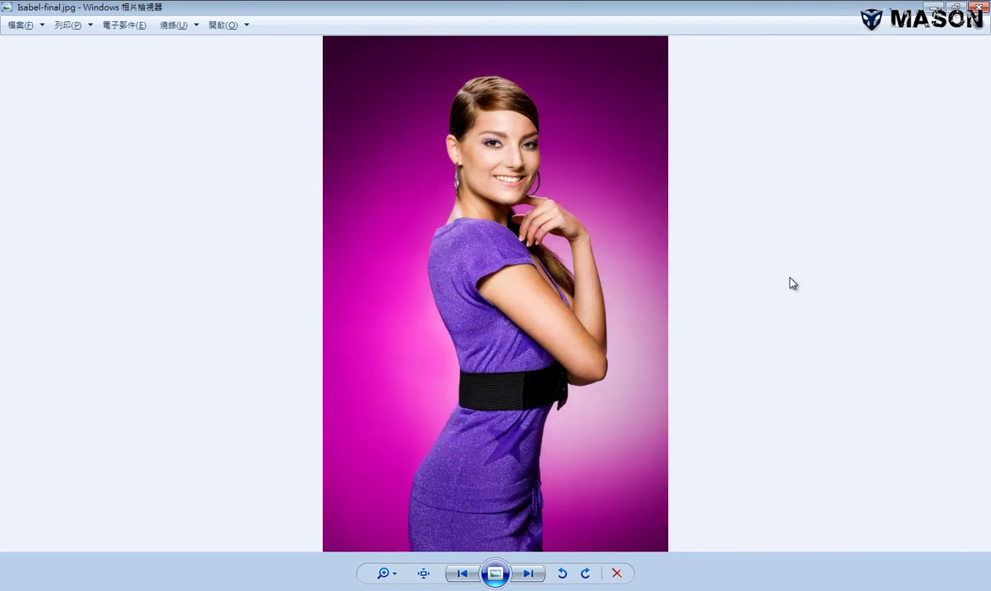
key("Right")
key("Right")
key("Left")
key("Right")
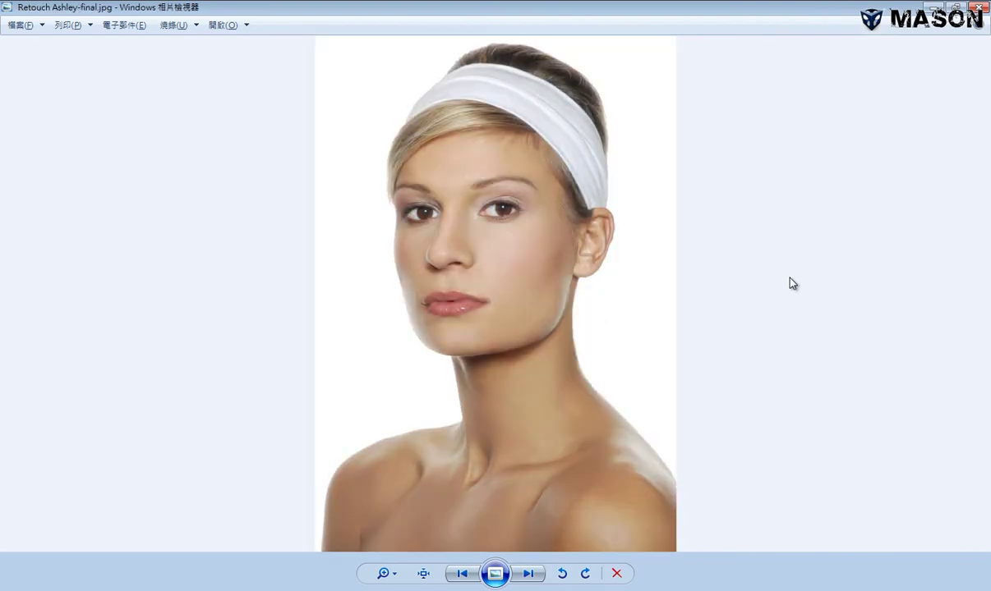
Step: View Retouch Ashley-final at actual size, pan to the lips and chin, then return to Photoshop
key("Left")
key("Right")
left_click(423, 573)
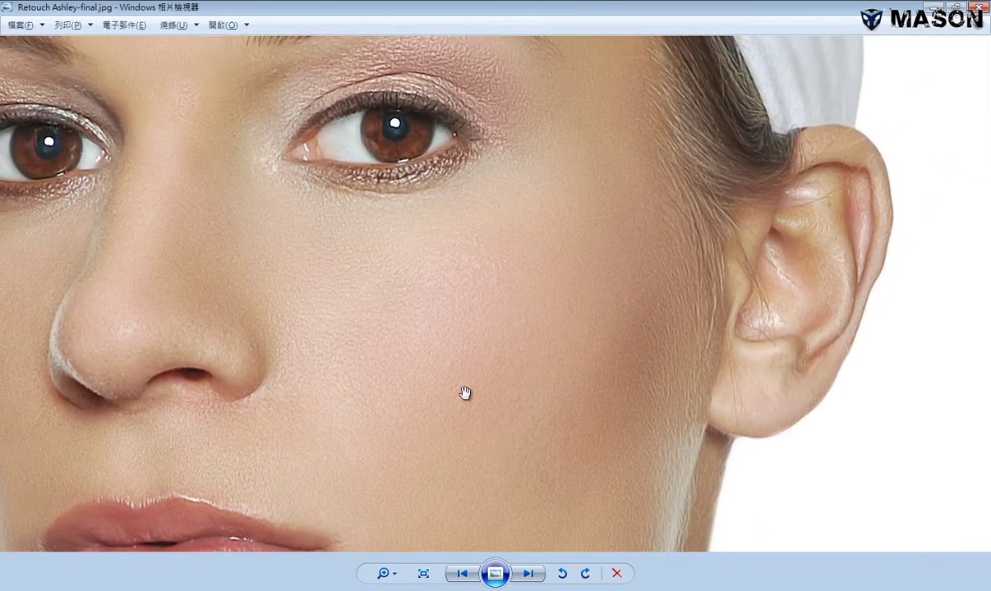
scroll(527, 362, "down", 3)
left_click_drag(531, 365, 312, 244)
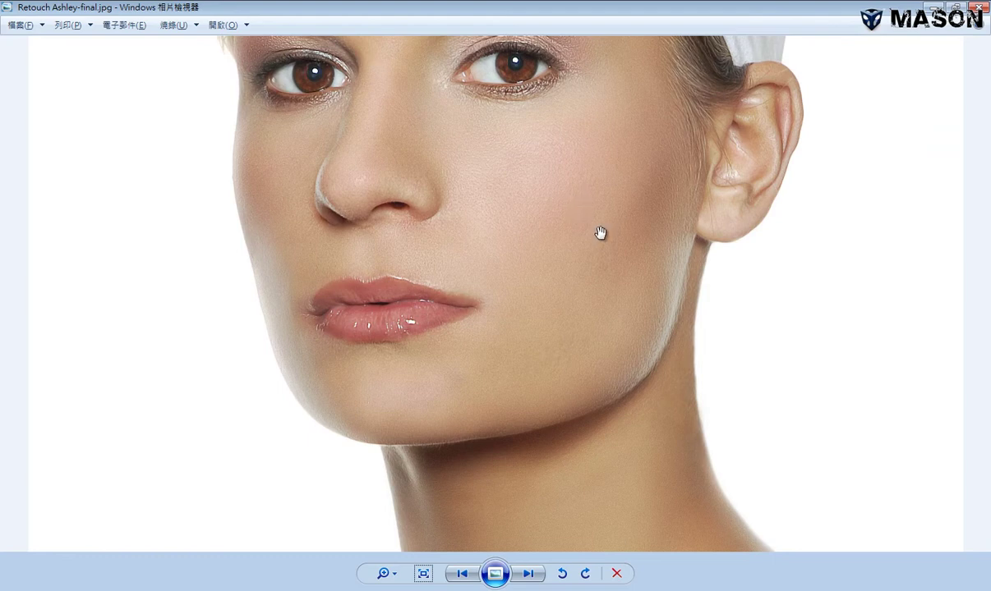
key("alt+Tab")
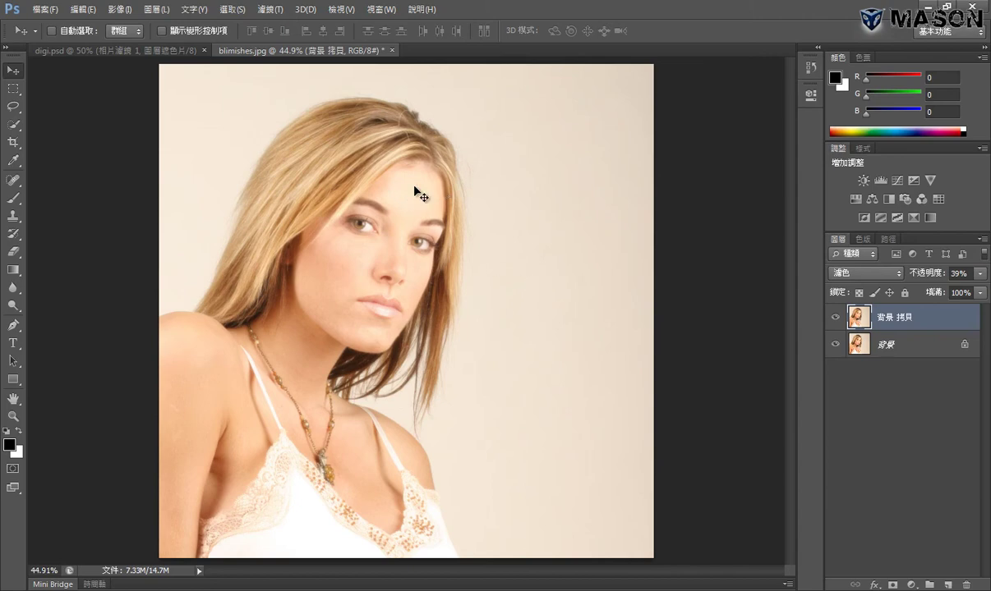
Step: Compare the digi.psd poster with blimishes.jpg, then zoom the portrait to 50% and select 背景
left_click(132, 47)
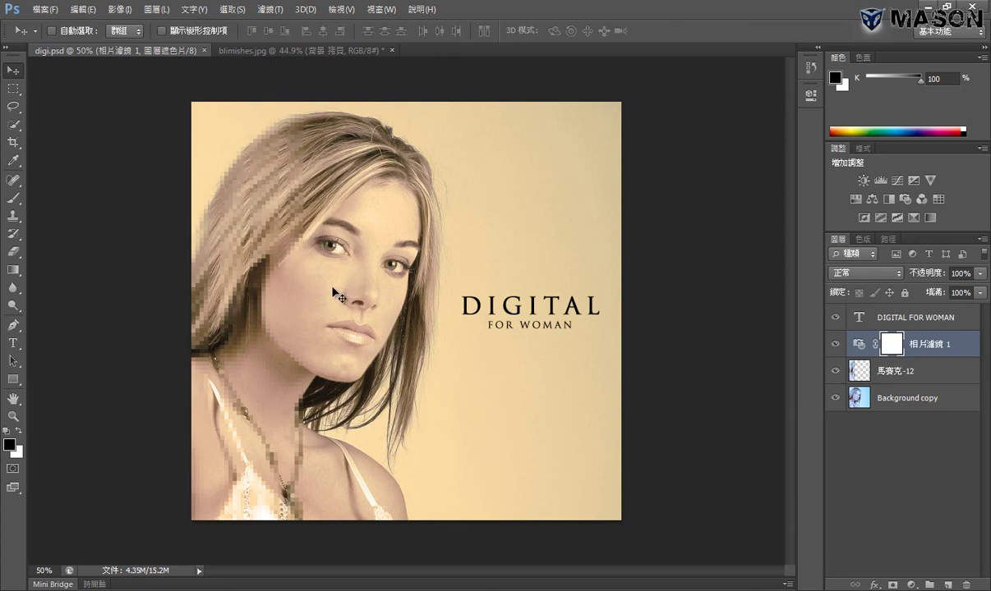
left_click(278, 50)
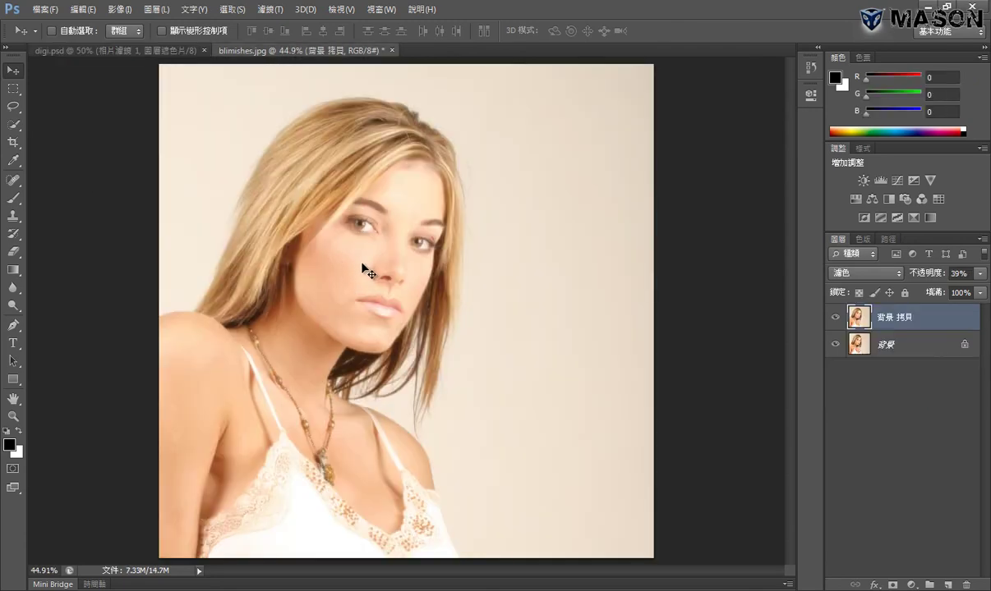
left_click(165, 51)
key("ctrl+Tab")
left_click(165, 51)
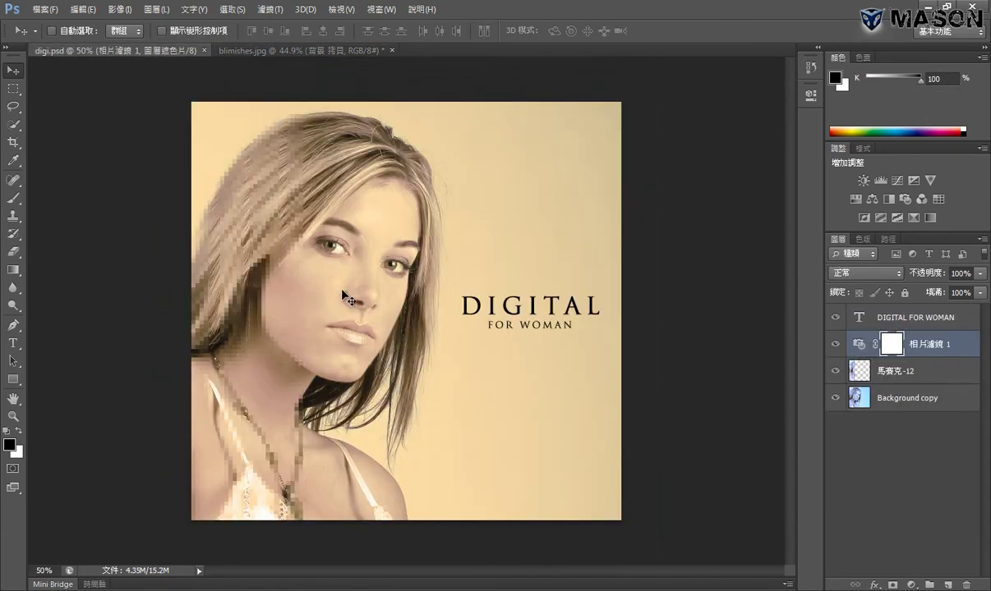
key("ctrl+Tab")
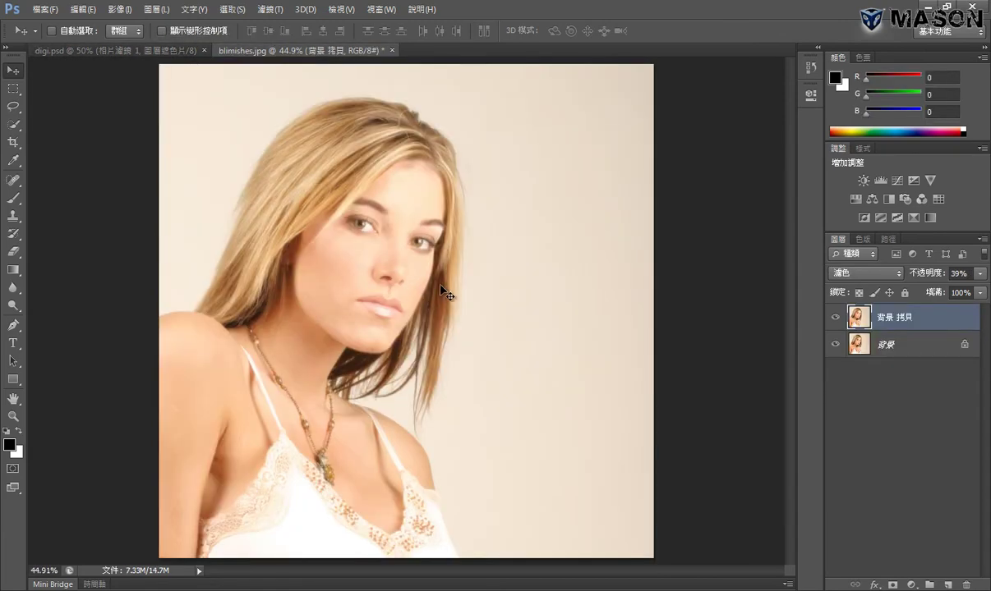
left_click(431, 300)
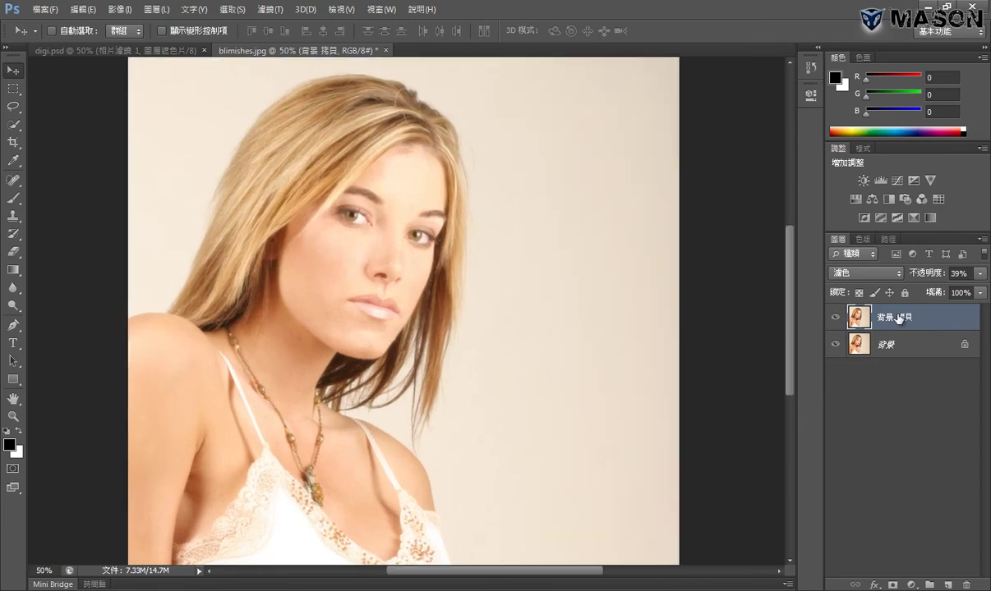
left_click(913, 349)
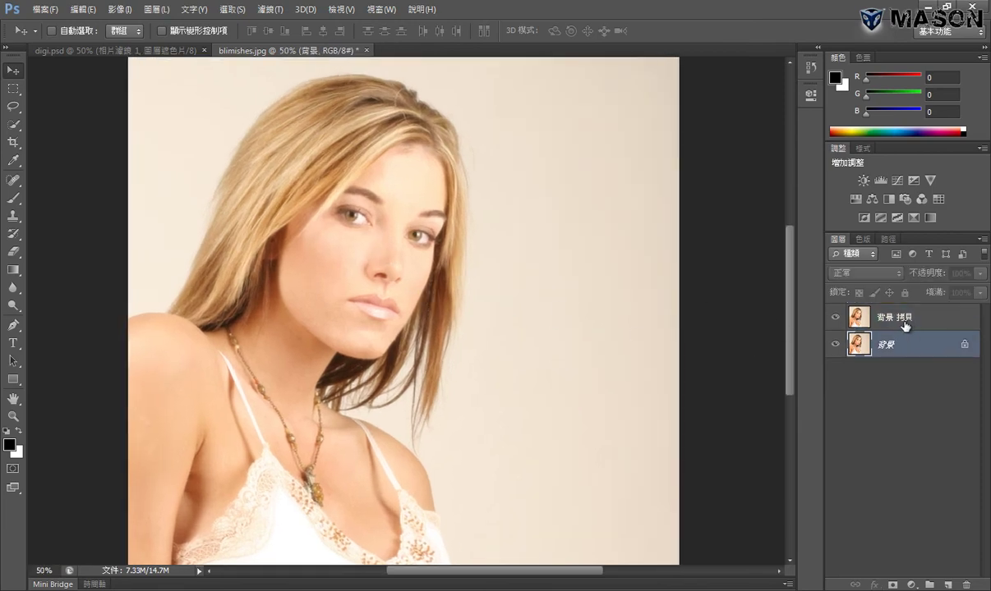
Step: Select both 背景 and 背景 拷貝 and duplicate them into new copy layers
left_click(905, 326, "shift")
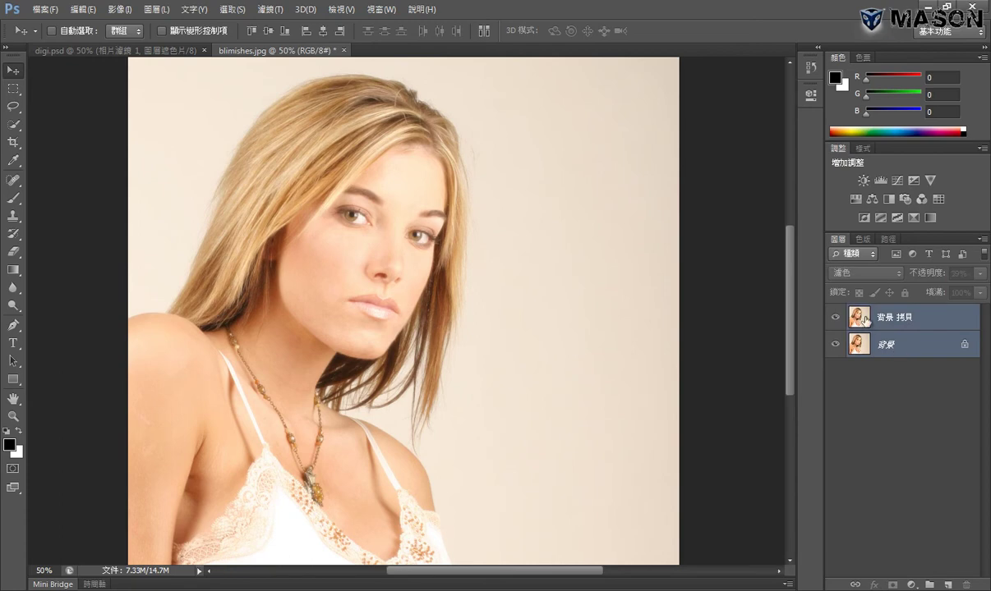
left_click_drag(872, 354, 949, 585)
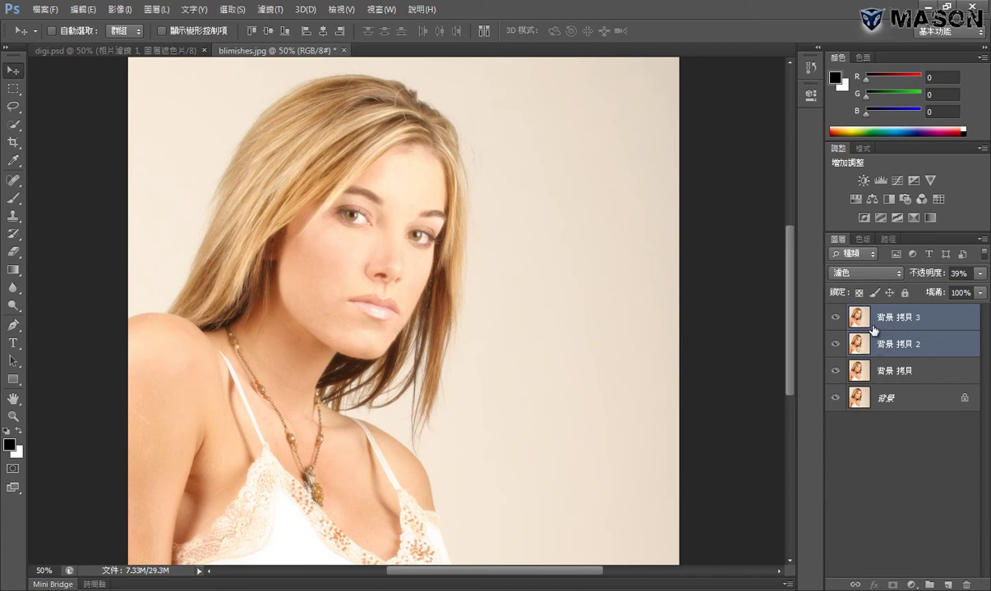
left_click(983, 239)
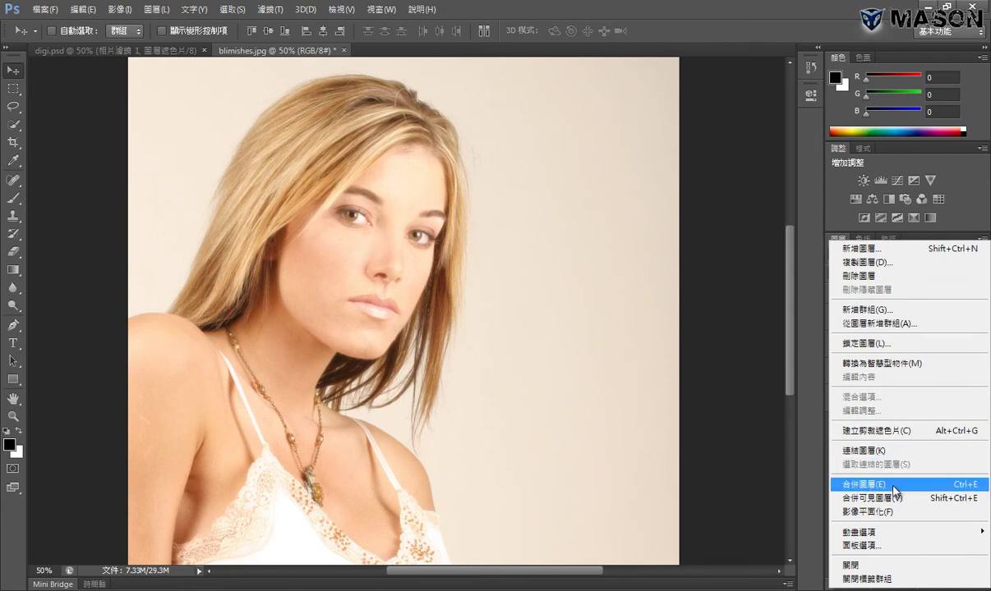
left_click(744, 471)
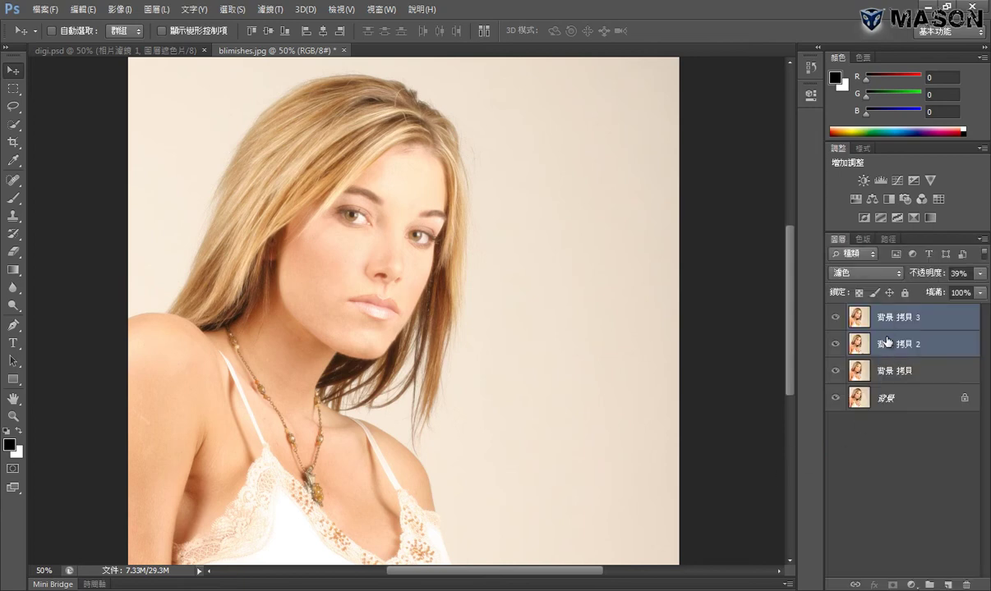
Step: Select 背景 拷貝 2 and 背景 拷貝 3 together and merge them with 合併圖層
left_click(910, 449)
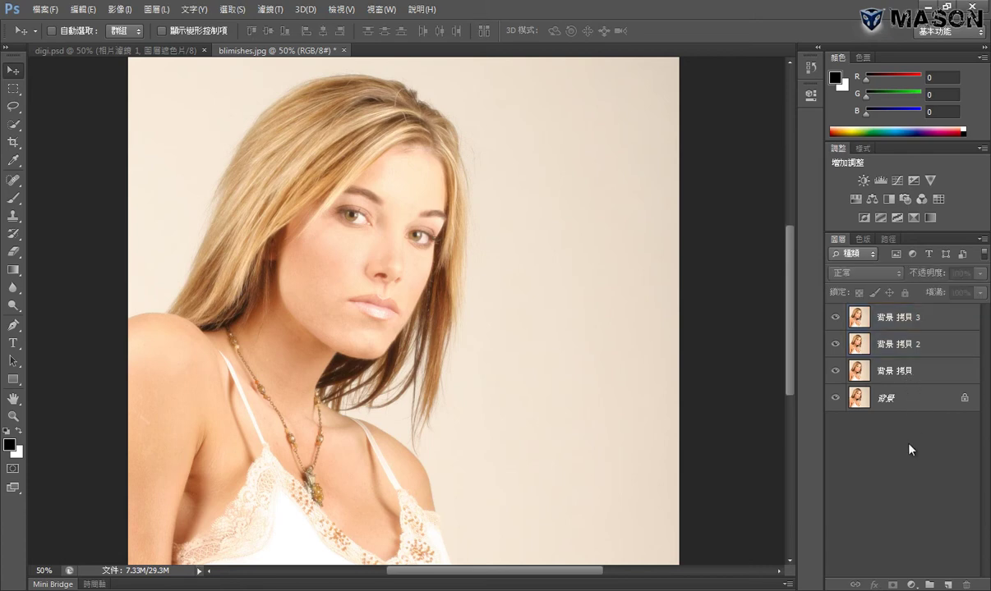
left_click(904, 343)
left_click(850, 316, "shift")
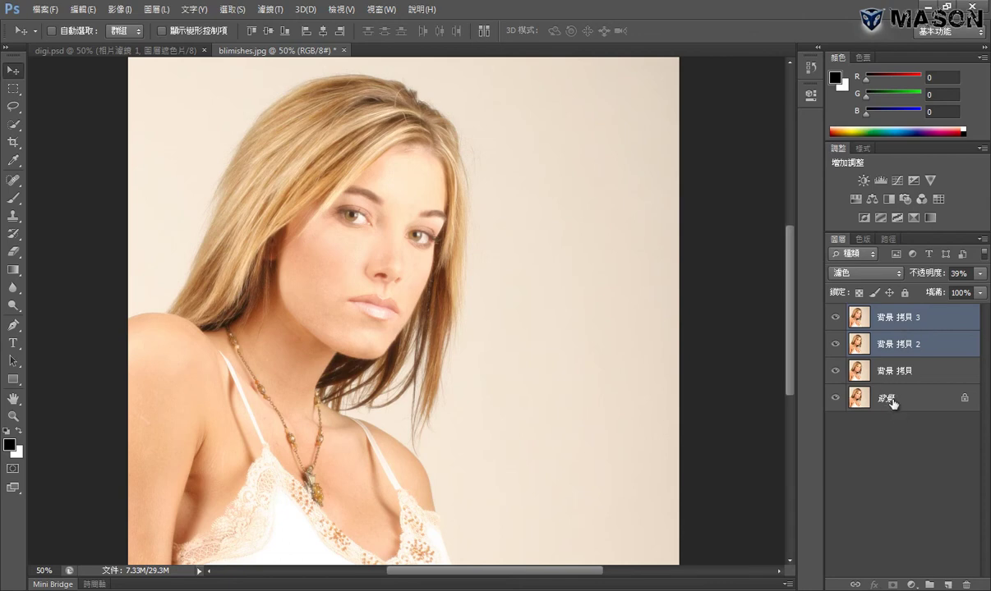
left_click(983, 238)
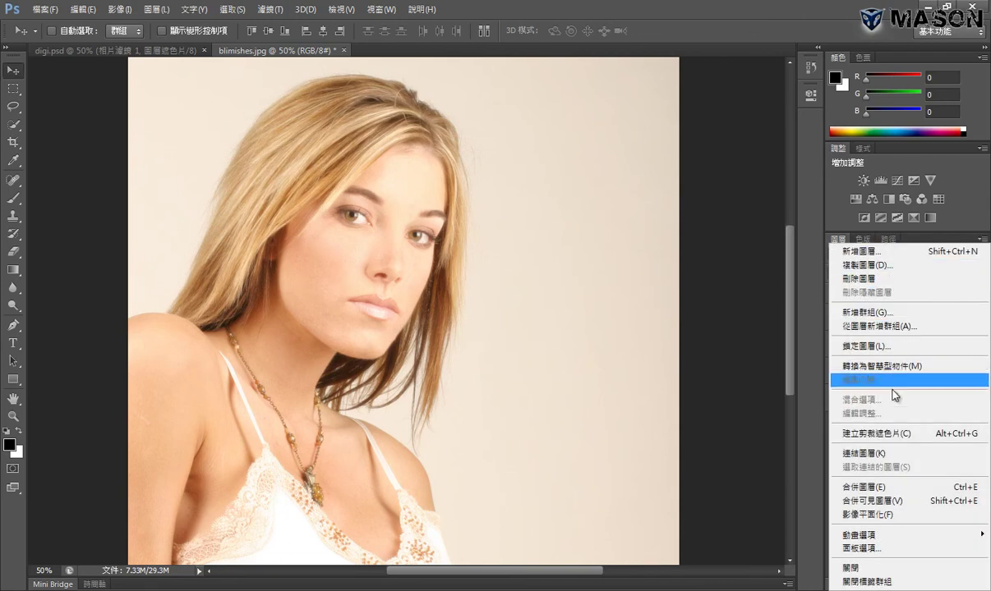
left_click(885, 490)
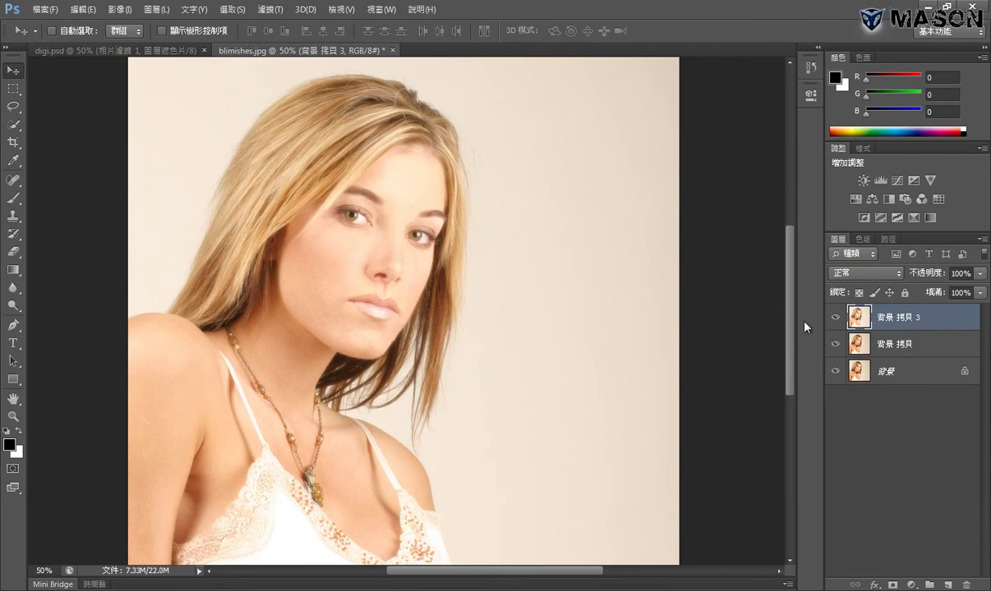
left_click(140, 50)
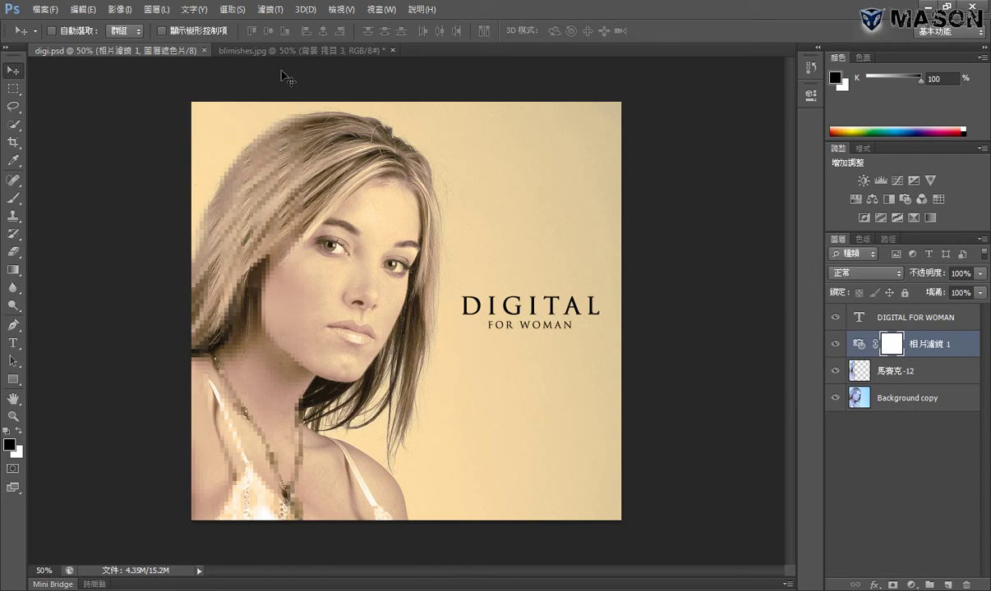
left_click(270, 50)
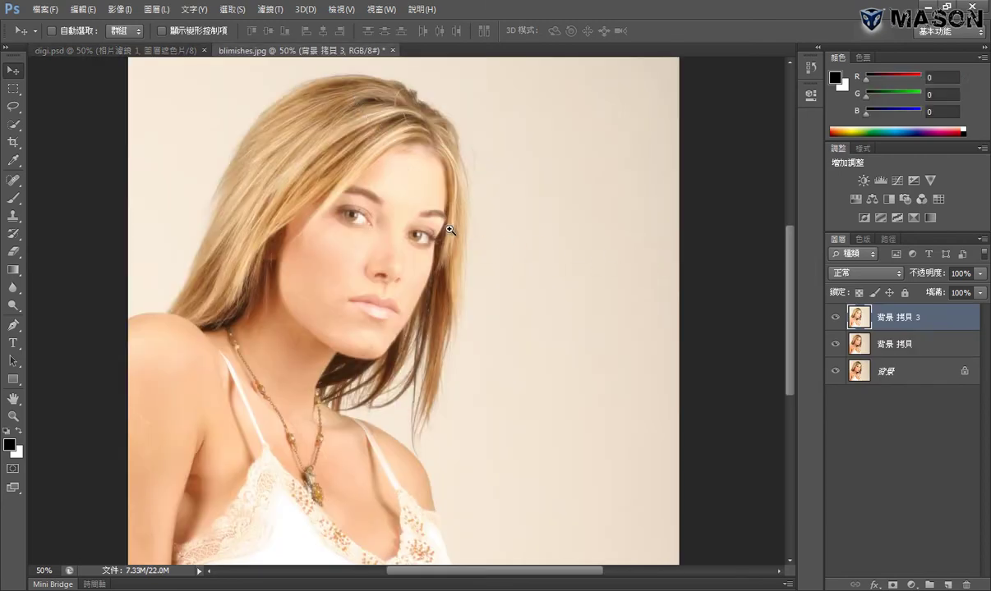
left_click(427, 217, "ctrl")
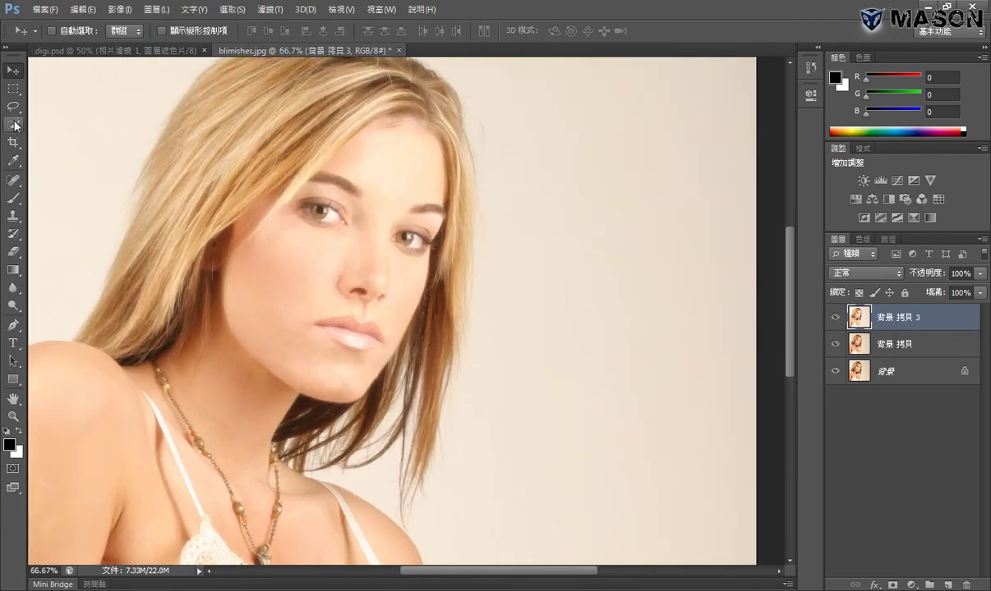
left_click(13, 88)
left_click(49, 90)
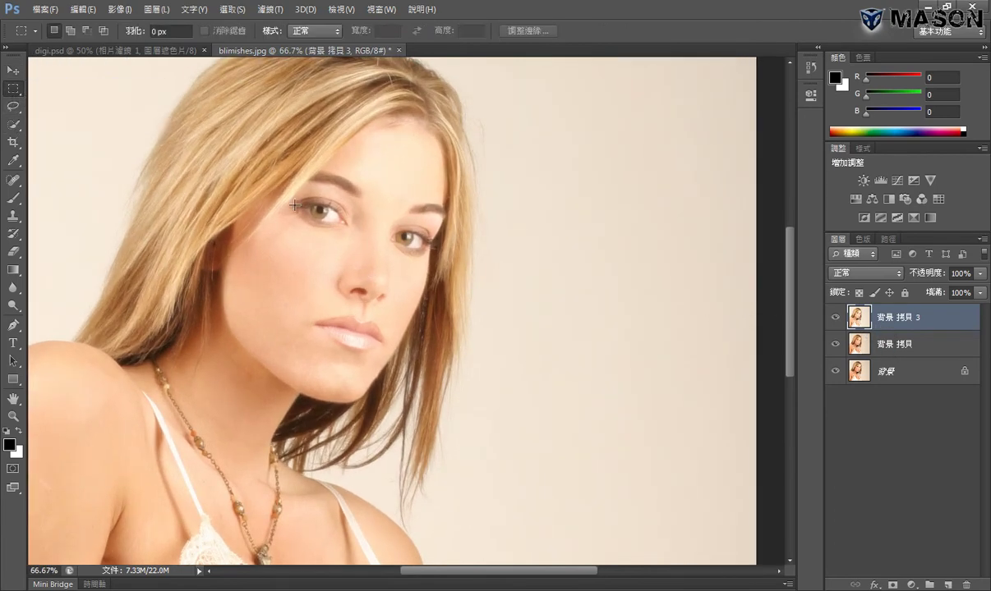
left_click_drag(280, 197, 445, 261)
left_click(272, 10)
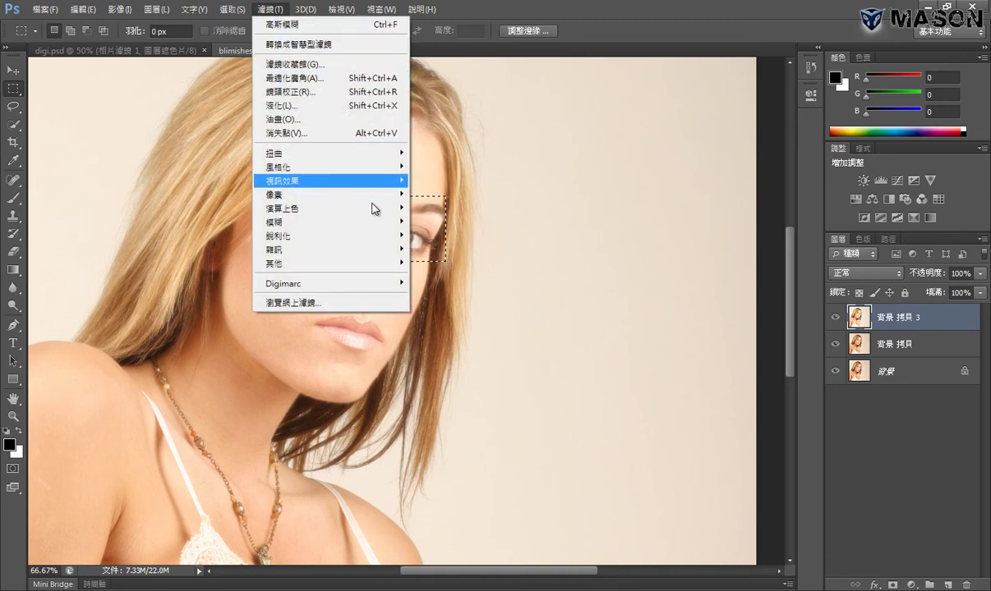
mouse_move(328, 195)
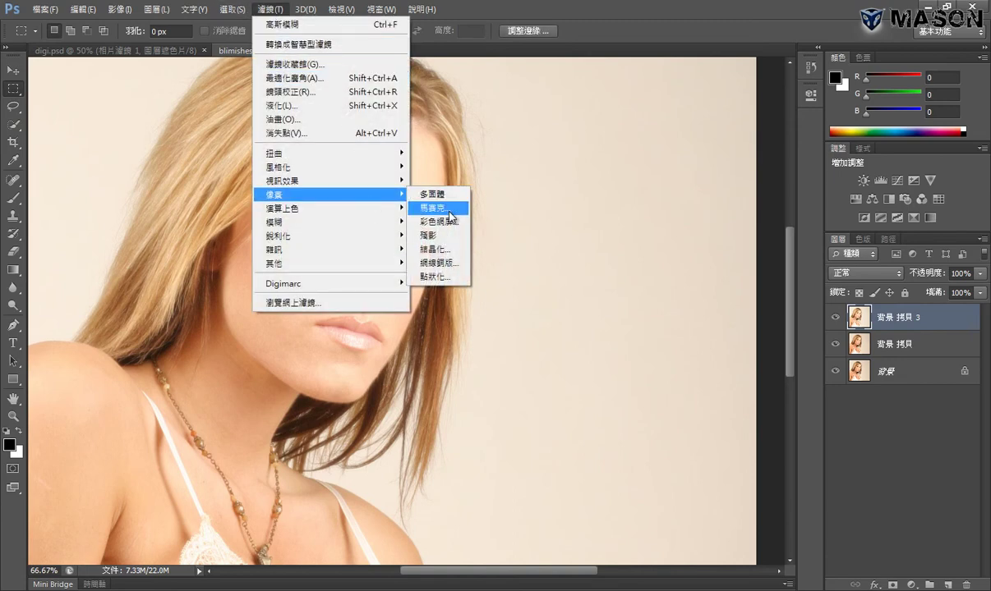
left_click(450, 216)
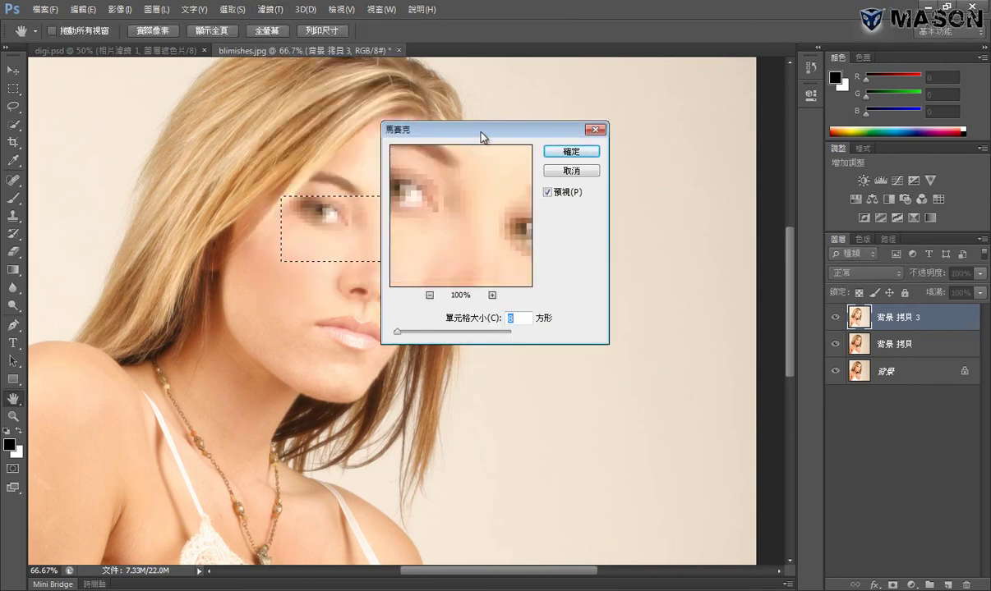
left_click_drag(484, 132, 606, 123)
left_click_drag(536, 321, 545, 325)
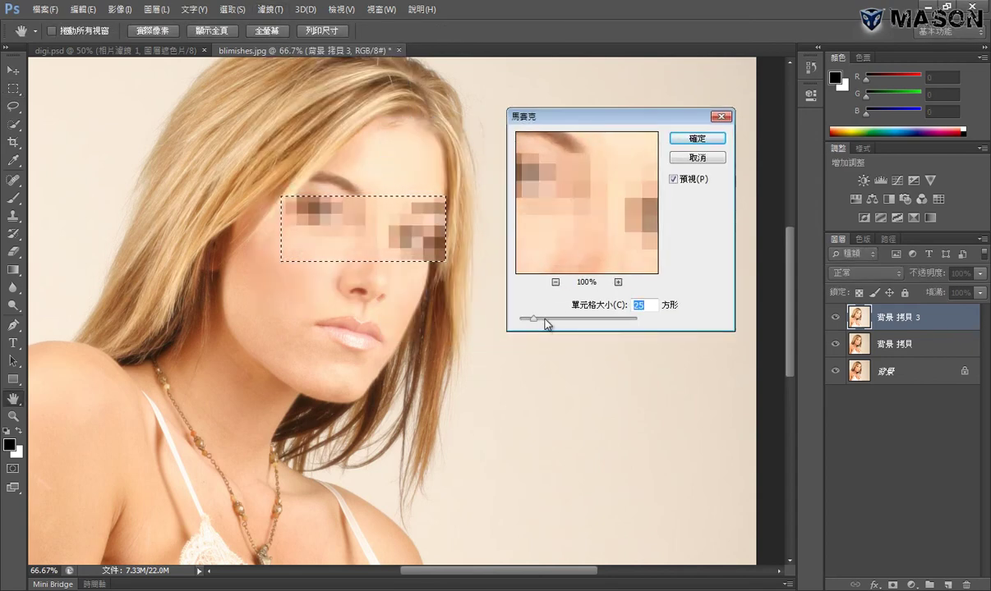
mouse_move(545, 319)
left_mouse_down()
mouse_move(581, 320)
mouse_move(532, 325)
left_mouse_up()
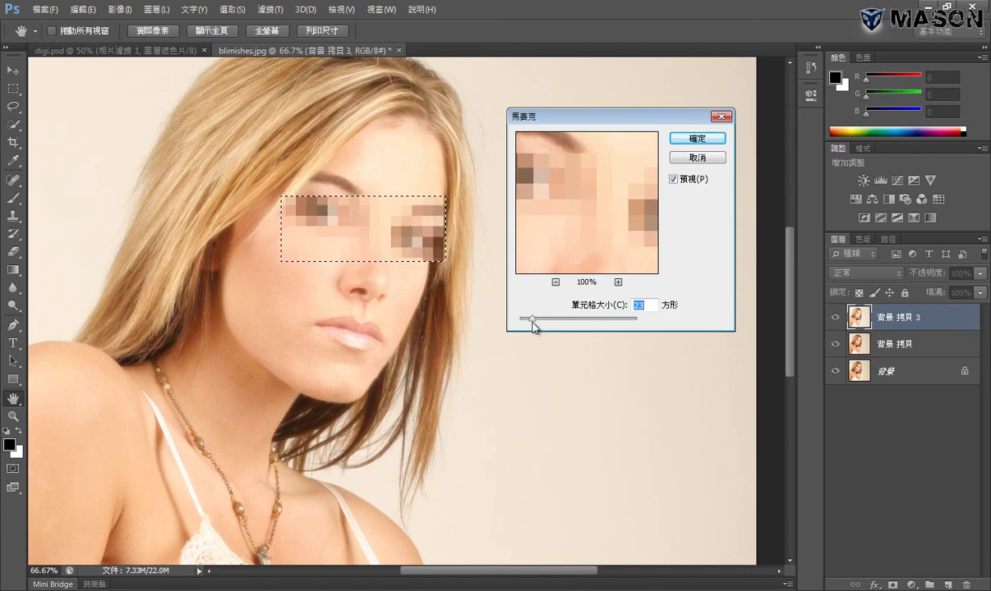
left_click(697, 156)
key("ctrl+d")
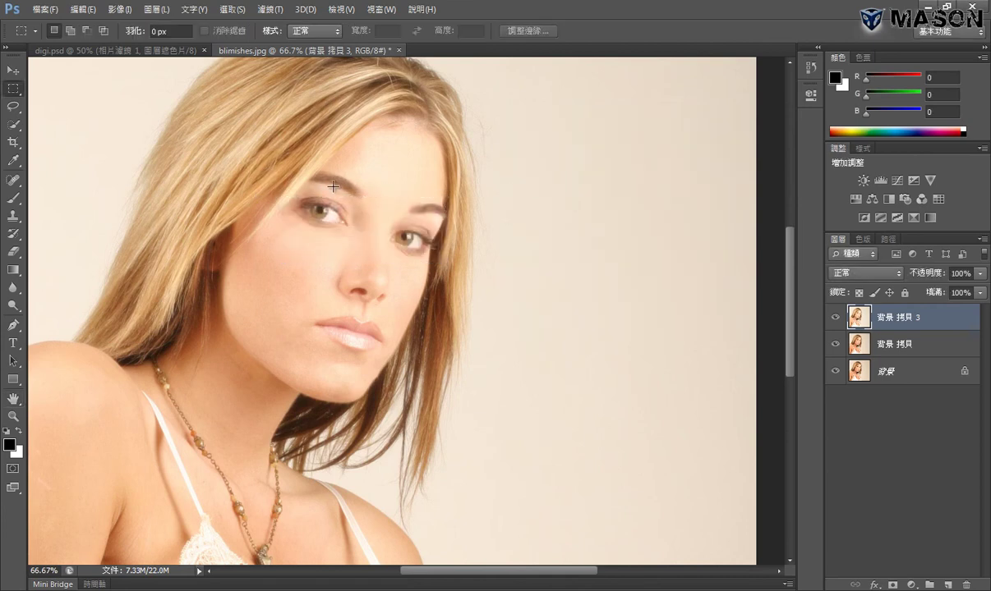
scroll(420, 201, "down", 1)
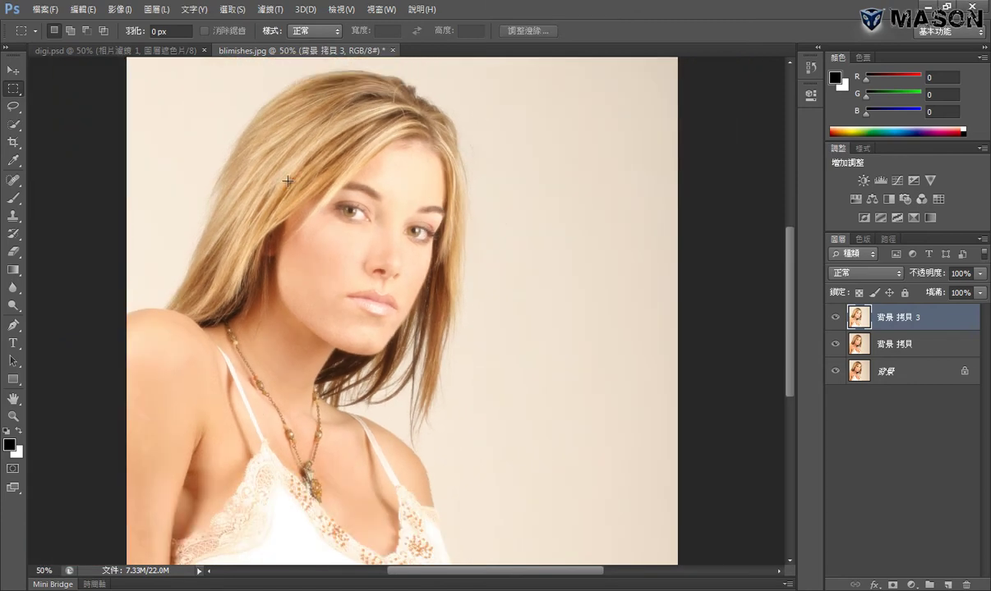
left_click(233, 10)
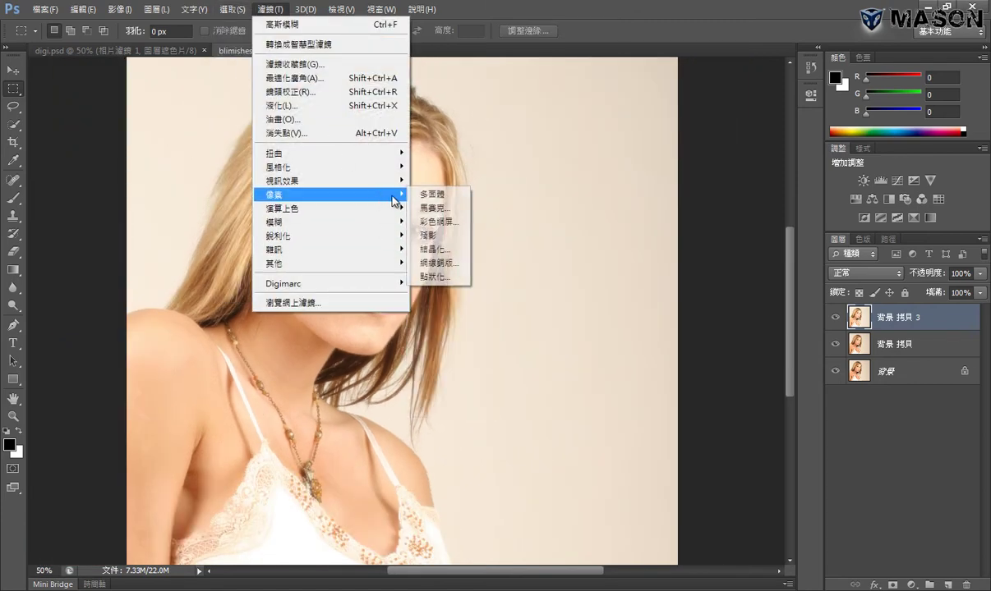
left_click(435, 209)
left_click_drag(523, 318, 553, 322)
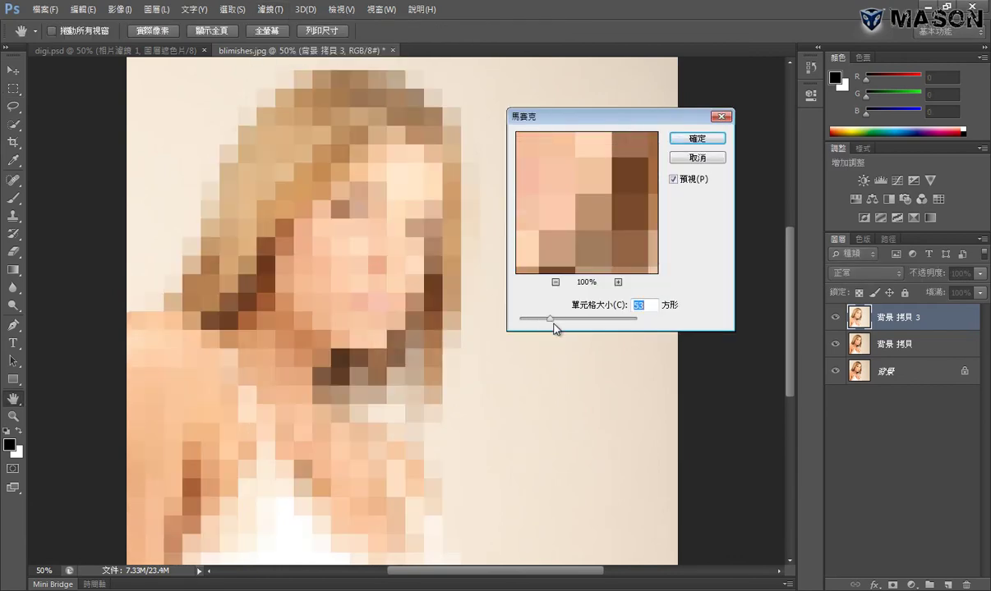
left_click(697, 157)
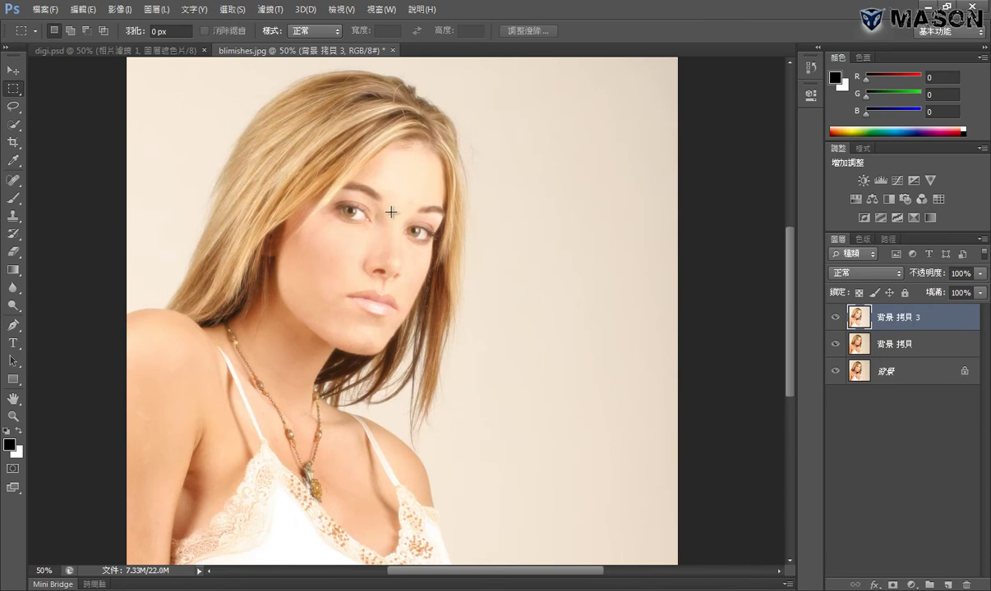
Step: With the Rectangular Marquee, try several rectangles, ending with one around the right-hand eye
right_click(14, 88)
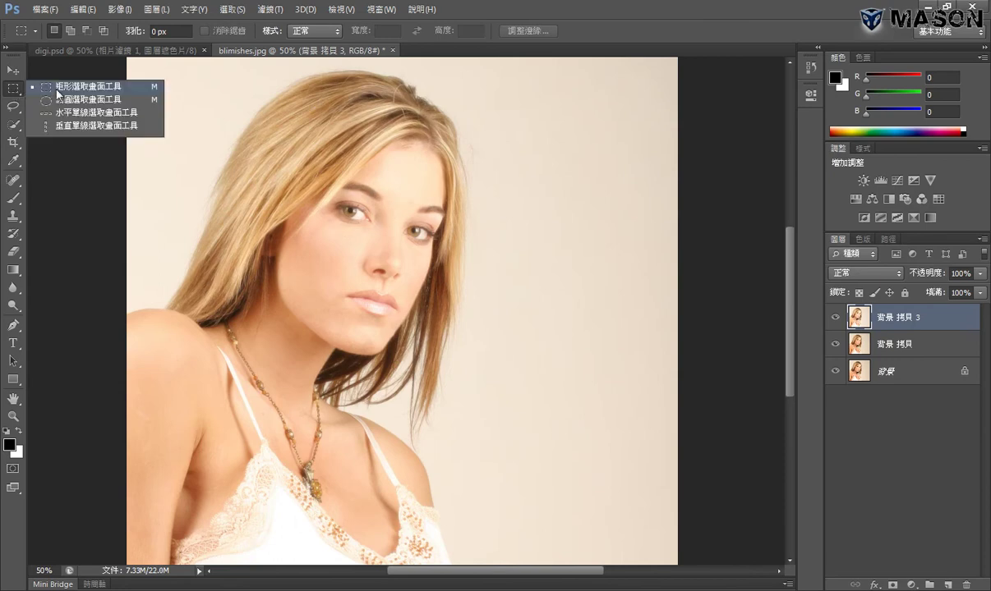
left_click(59, 89)
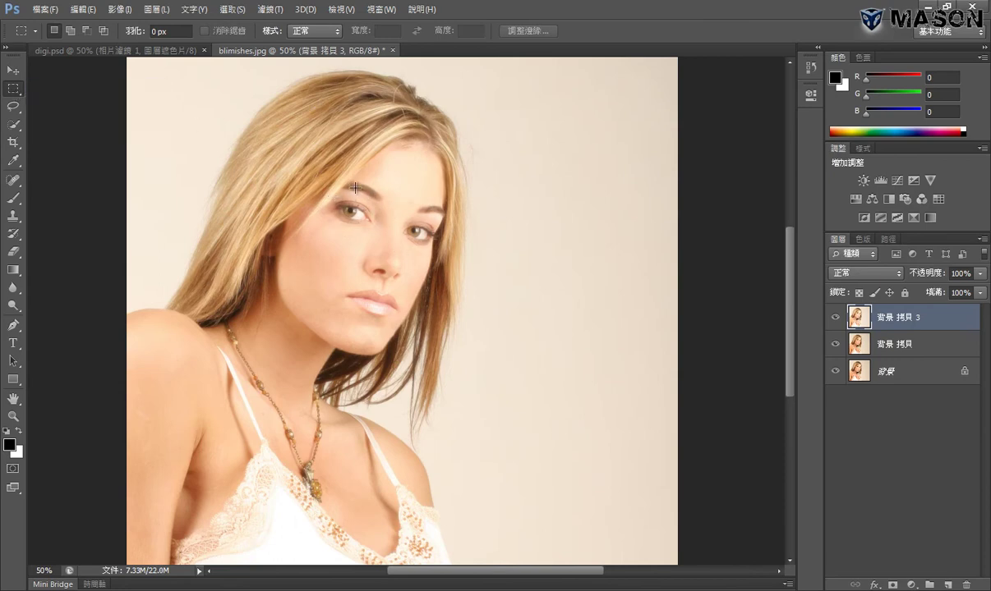
right_click(15, 92)
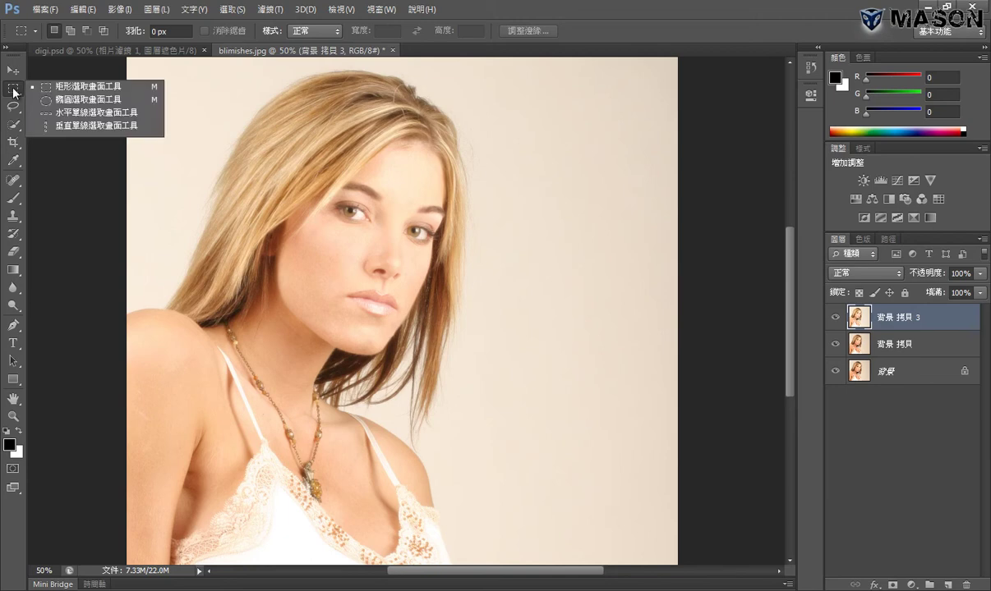
left_click(106, 97)
left_click_drag(294, 188, 394, 216)
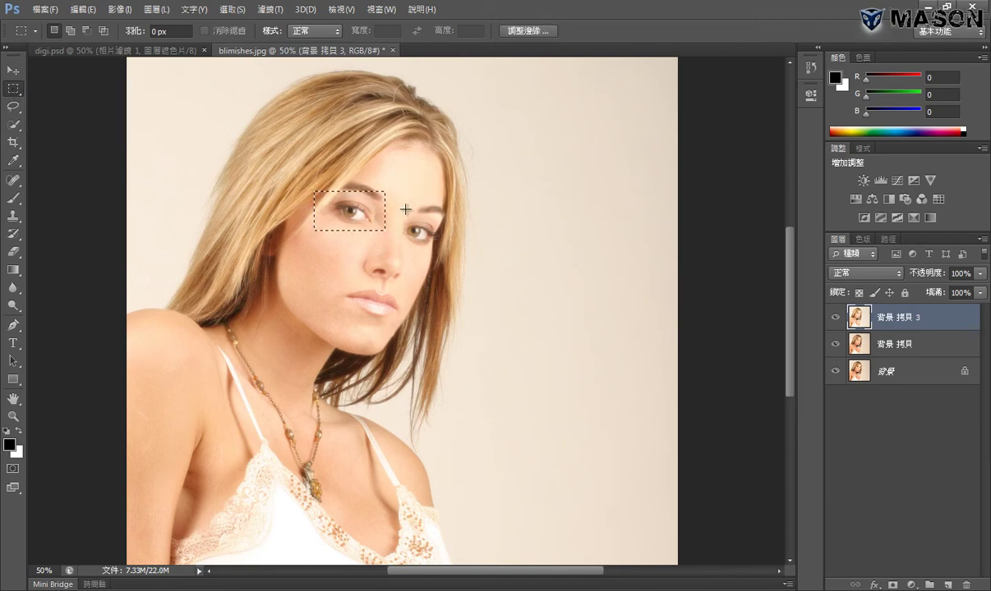
left_click_drag(401, 178, 462, 249)
left_click_drag(313, 231, 354, 327)
left_click_drag(346, 192, 457, 238)
left_click_drag(165, 121, 238, 185)
left_click_drag(399, 209, 445, 250)
left_click_drag(316, 184, 441, 255)
Step: In Add to Selection mode, add several rectangles over and around the face
left_click(71, 32)
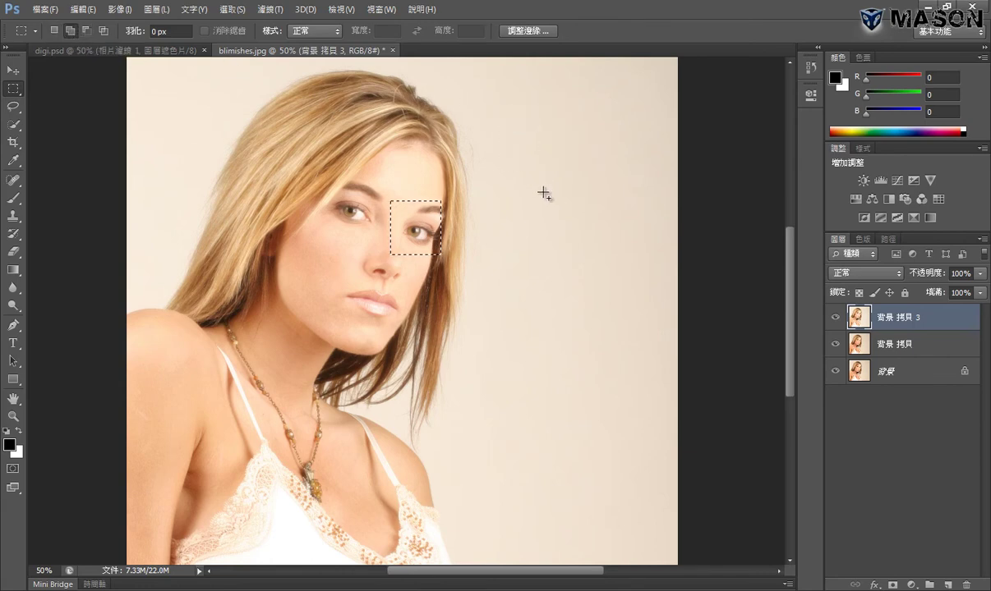
left_click_drag(505, 125, 542, 173)
left_click_drag(546, 198, 570, 255)
left_click_drag(354, 135, 578, 271)
left_click_drag(616, 195, 553, 288)
left_click_drag(468, 230, 553, 337)
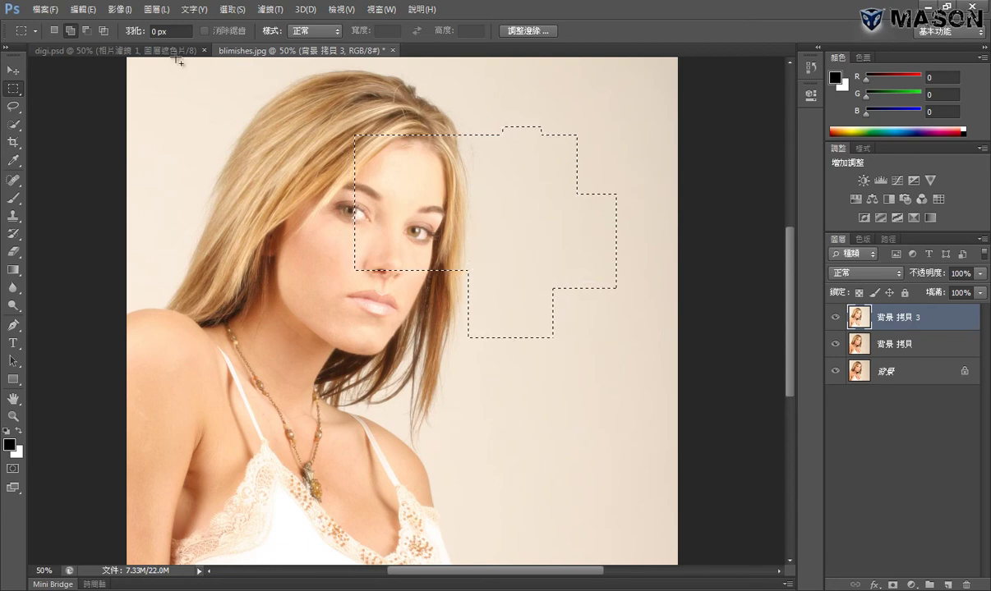
Step: In Subtract mode, trim the selection down to a thin band across the eyes
left_click(88, 31)
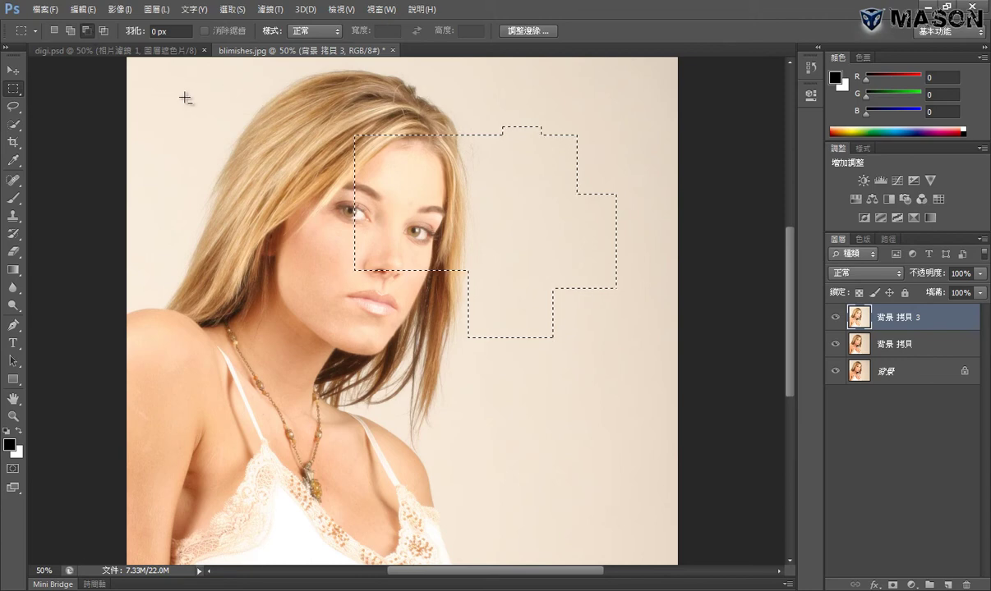
left_click_drag(639, 174, 590, 290)
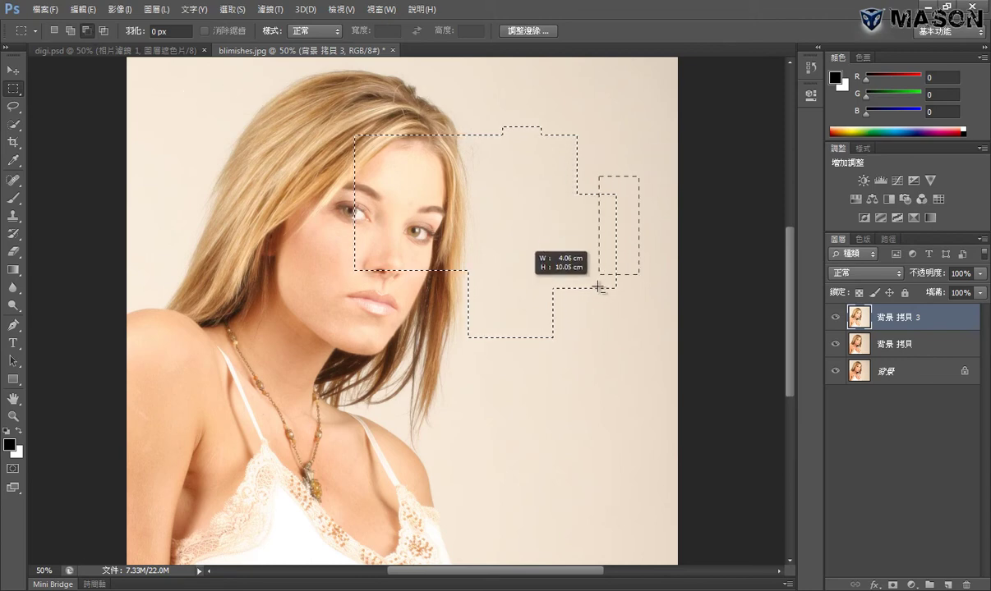
left_click_drag(606, 383, 448, 126)
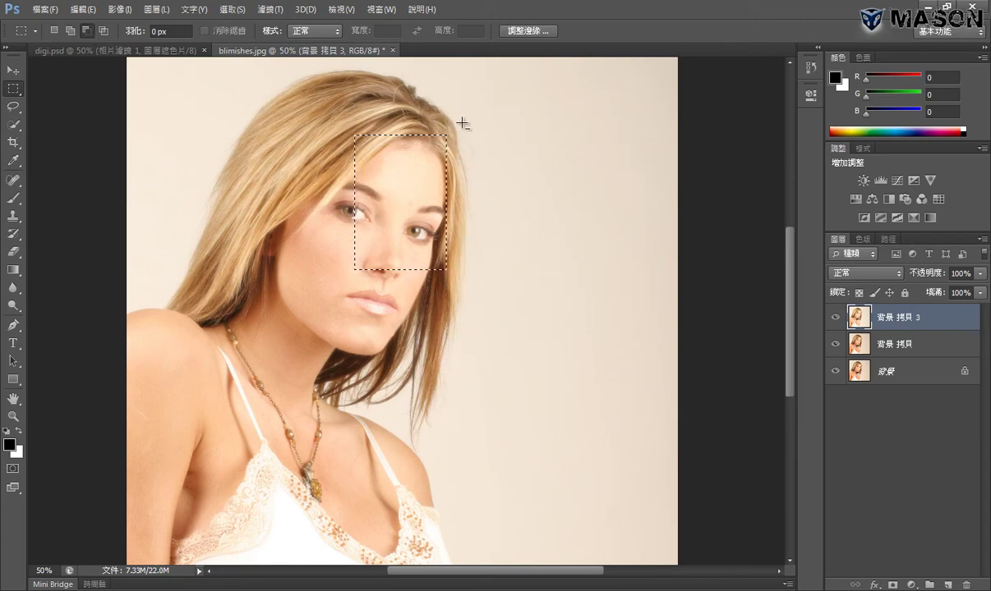
left_click_drag(349, 194, 469, 124)
left_click_drag(460, 279, 243, 215)
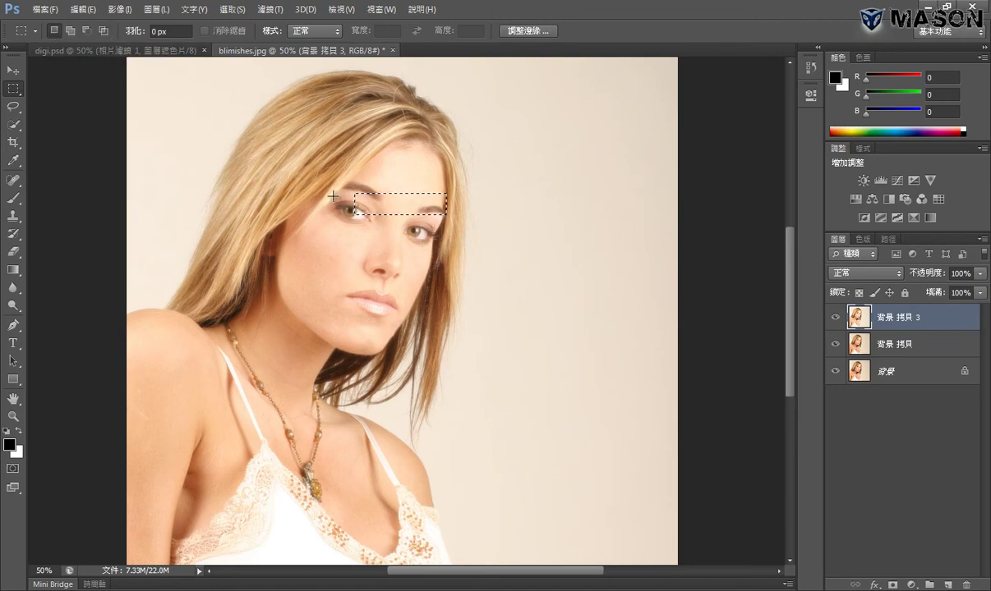
Step: Select a rectangle around both eyes and intersect it with the right-eye area
left_click_drag(317, 192, 450, 256)
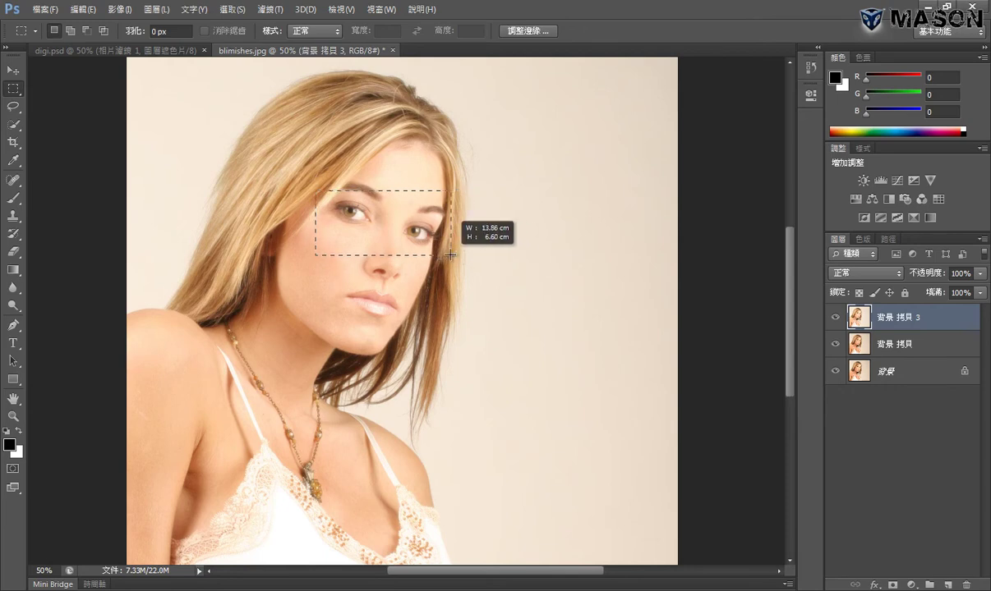
left_click(104, 33)
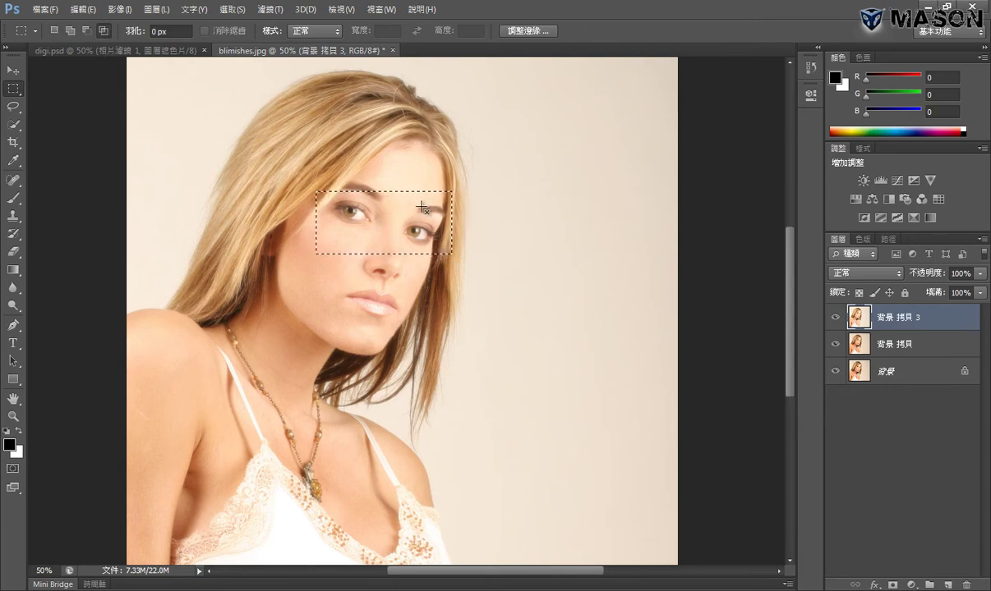
left_click_drag(400, 183, 465, 298)
left_click(54, 30)
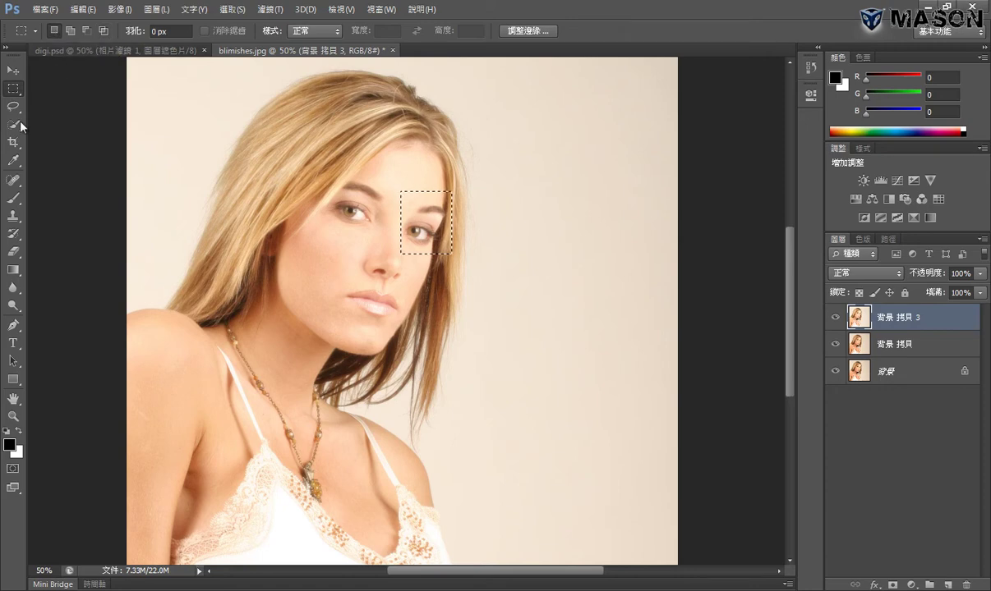
Step: Try an Elliptical Marquee oval over the forehead, then clear it
right_click(14, 88)
left_click(78, 99)
left_click_drag(216, 136, 410, 194)
left_click(509, 159)
Step: Trace a freehand Lasso selection over the face
left_click(14, 107)
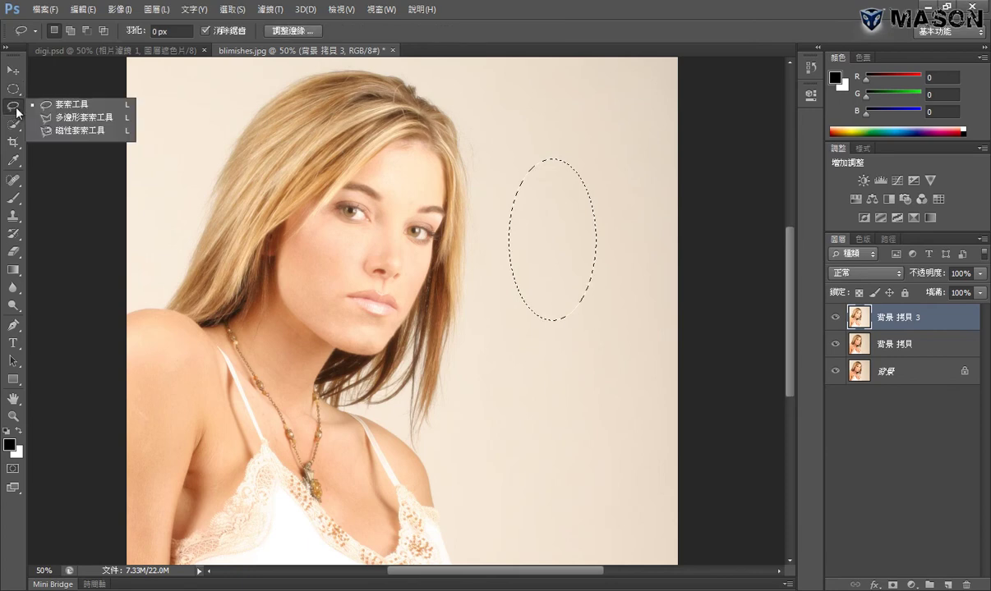
left_click(70, 105)
left_click_drag(194, 121, 279, 164)
mouse_move(386, 131)
left_mouse_down()
mouse_move(421, 284)
mouse_move(415, 278)
left_mouse_up()
mouse_move(14, 108)
left_mouse_down()
mouse_move(61, 113)
mouse_move(64, 125)
left_mouse_up()
Step: Draw a straight-edged Polygonal Lasso selection around the hair and face
left_click(64, 121)
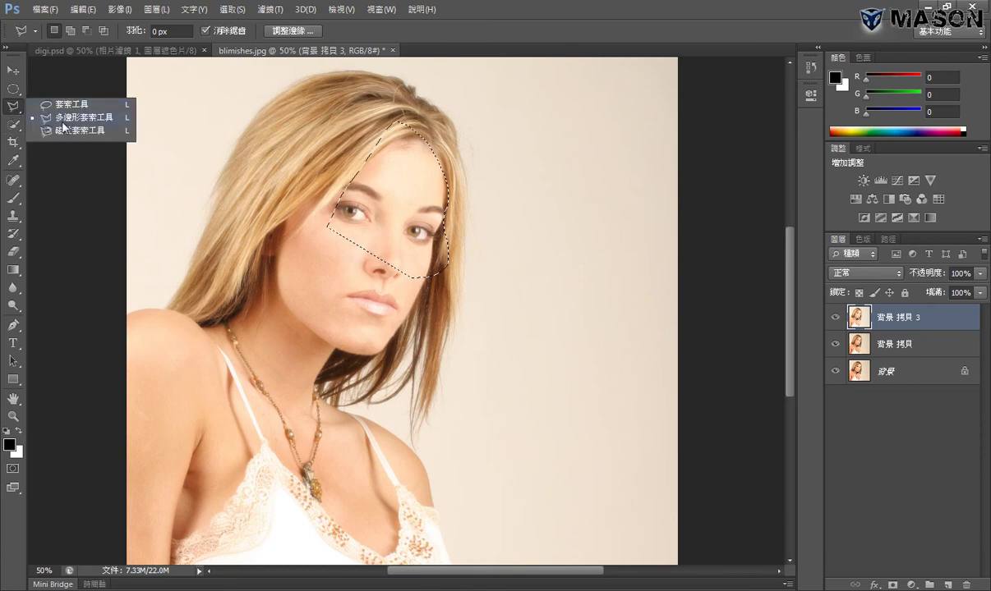
left_click(198, 130)
left_click(302, 77)
left_click(470, 203)
left_click(209, 288)
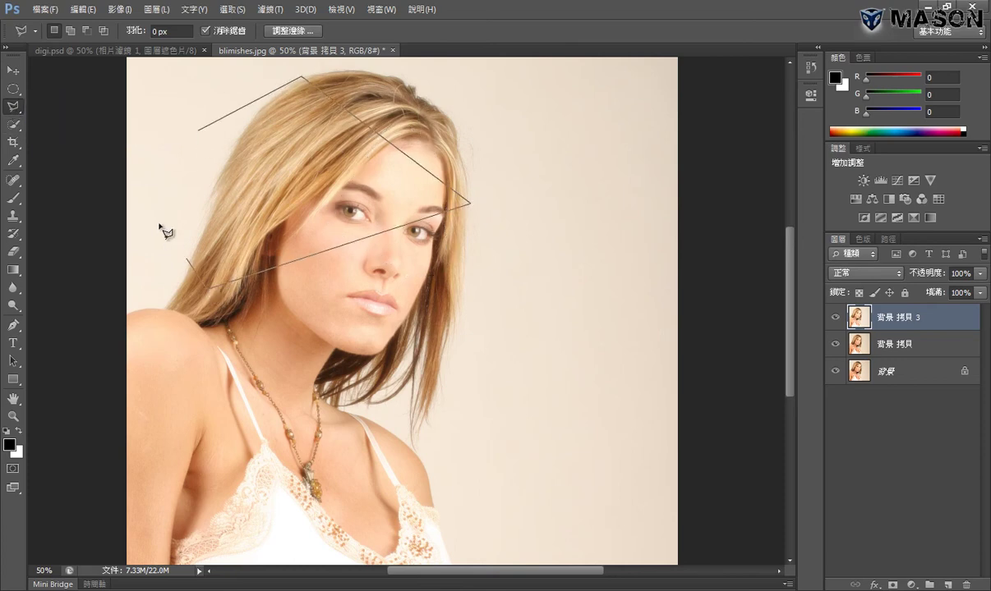
left_click(155, 202)
left_click(247, 182)
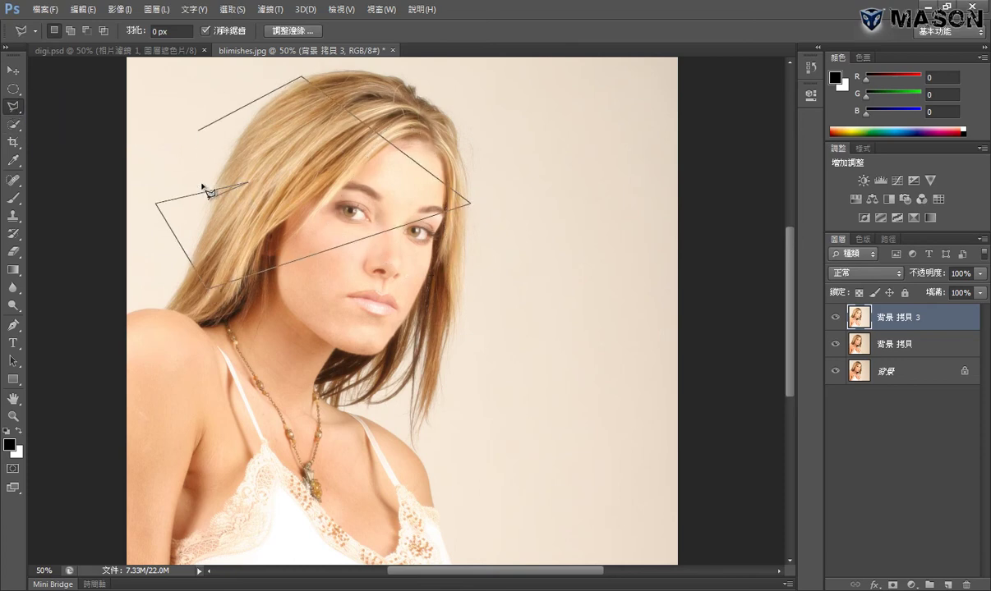
left_click(199, 133)
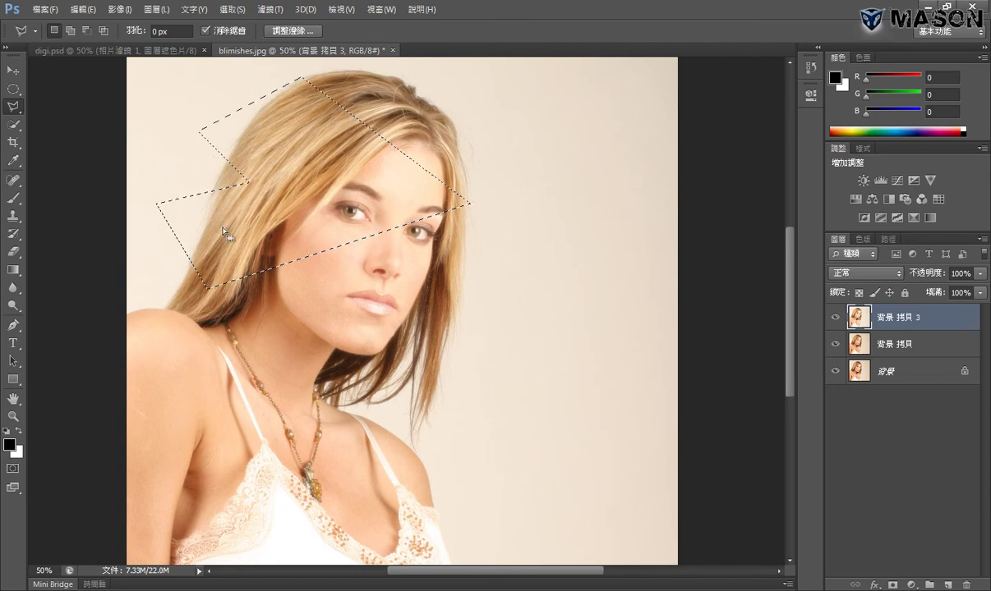
Step: Test the Magnetic Lasso beside the eye, then drag an elliptical selection across the eyes
right_click(12, 109)
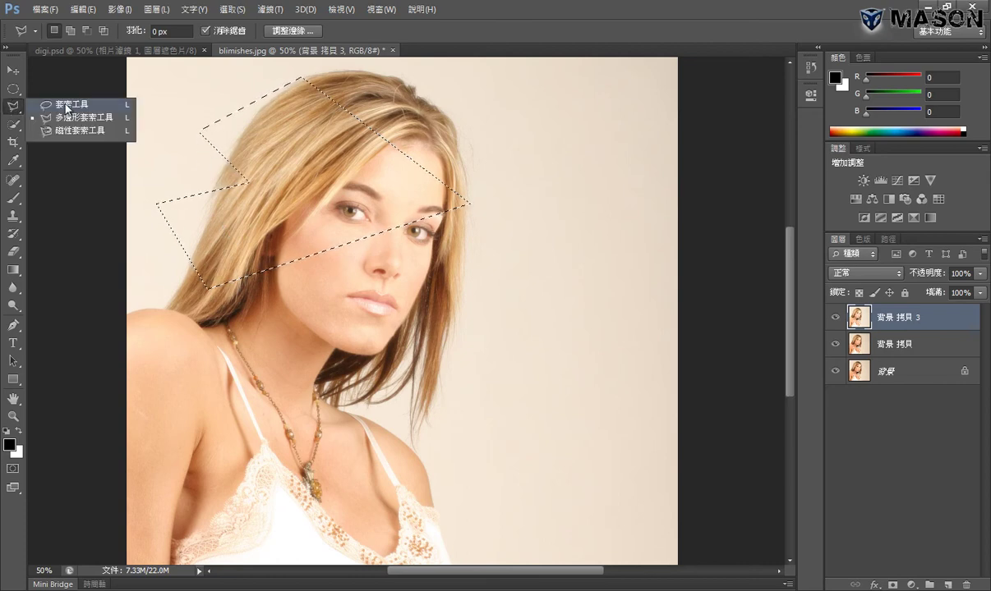
left_click(75, 131)
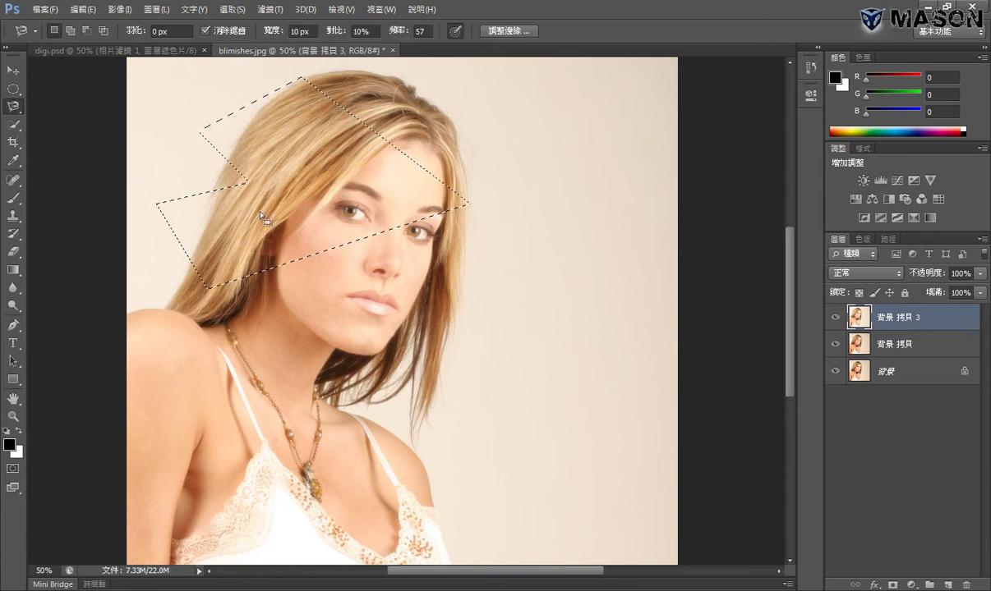
left_click(355, 248)
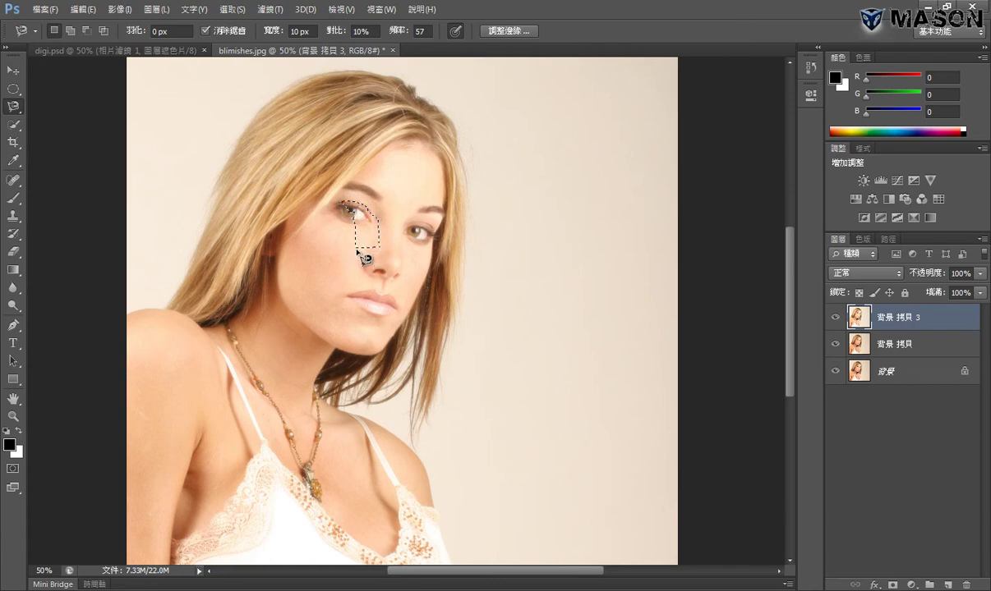
left_click(356, 249)
left_click(13, 88)
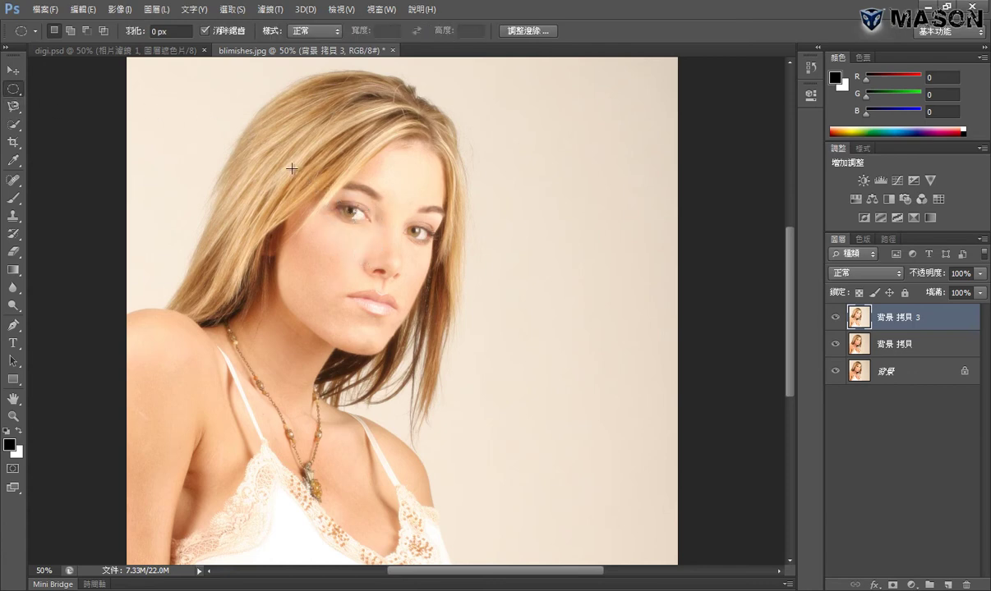
left_click_drag(357, 197, 427, 239)
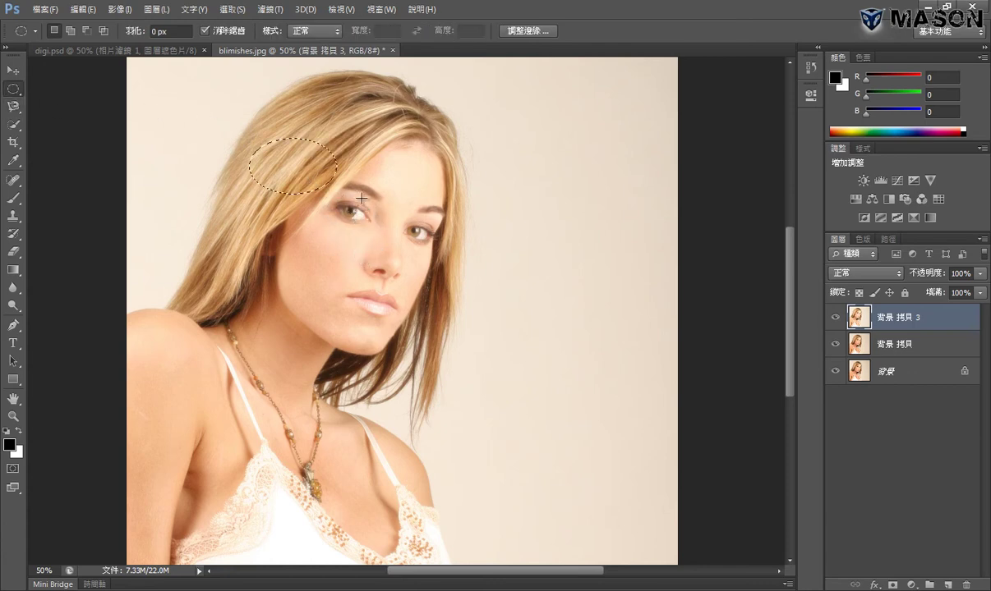
Step: Deselect, then test the last blur on an eye oval and the whole photo, undoing both
left_click(233, 10)
left_click(246, 38)
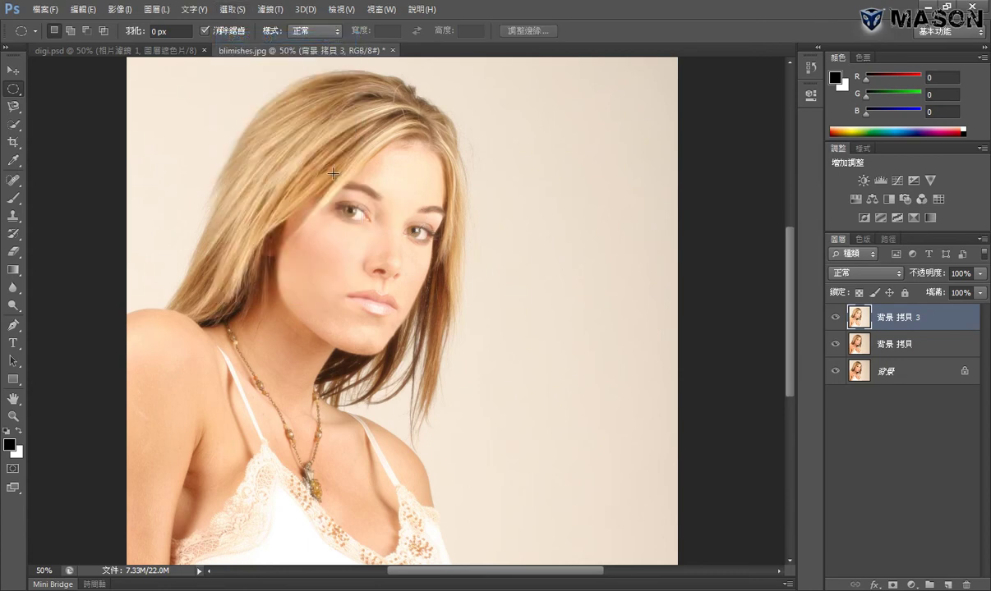
left_click_drag(334, 205, 378, 232)
left_click(270, 10)
left_click(278, 26)
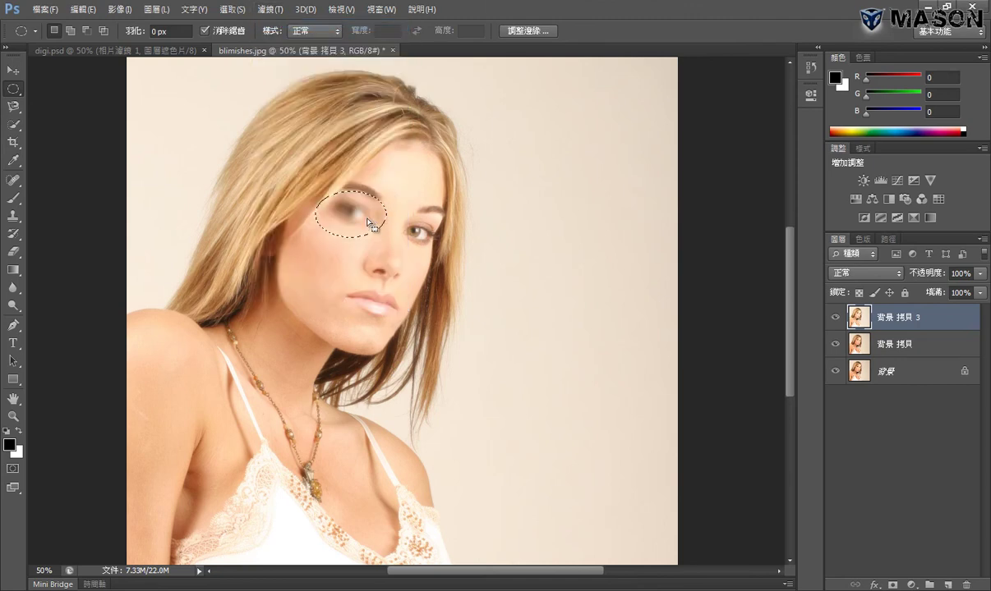
key("ctrl+z")
key("ctrl+d")
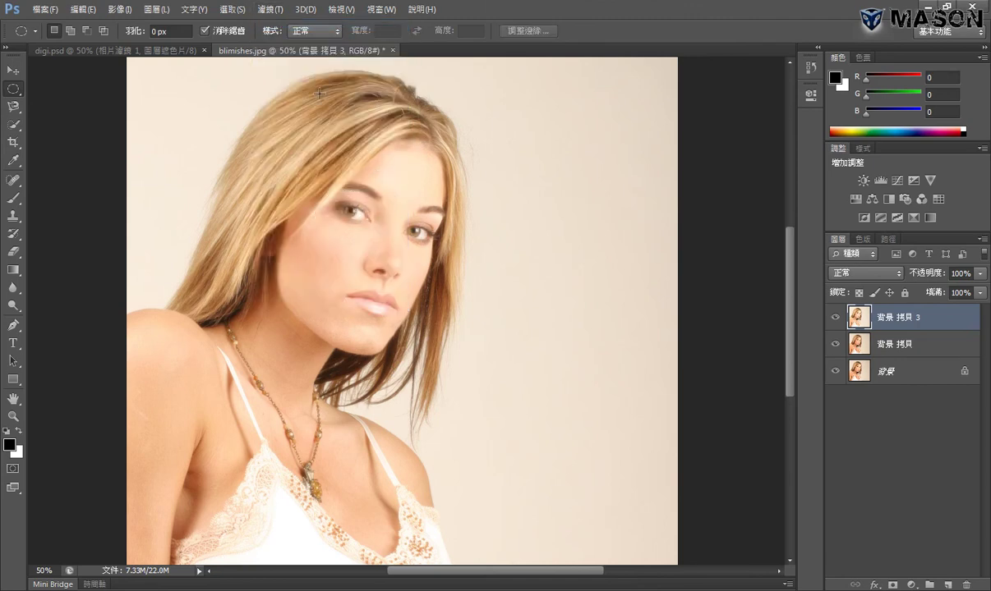
left_click(271, 12)
left_click(278, 25)
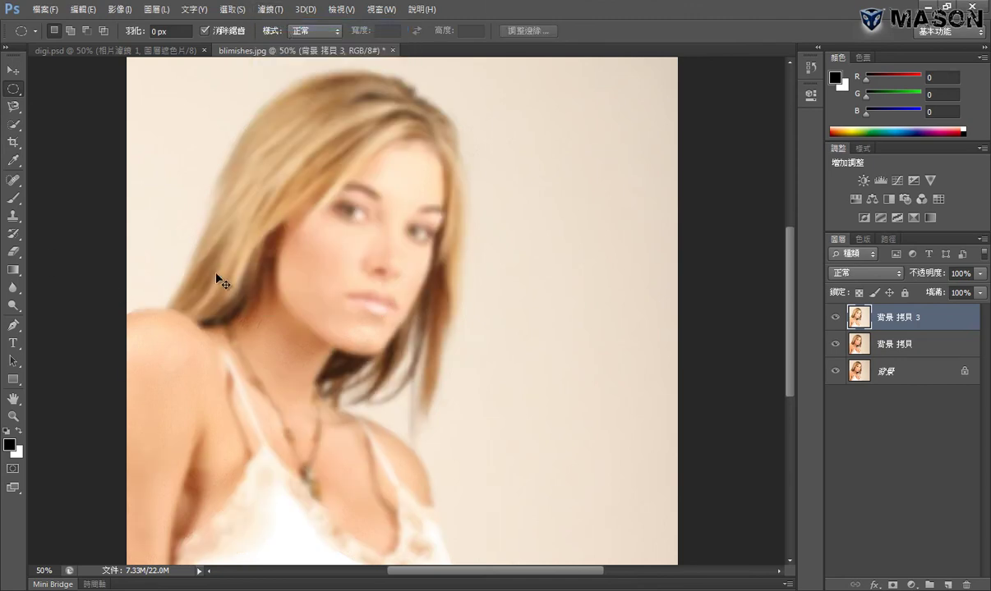
key("ctrl+z")
Step: Draw and deselect two ovals around the left-hand eye, then zoom out
left_click_drag(322, 191, 389, 234)
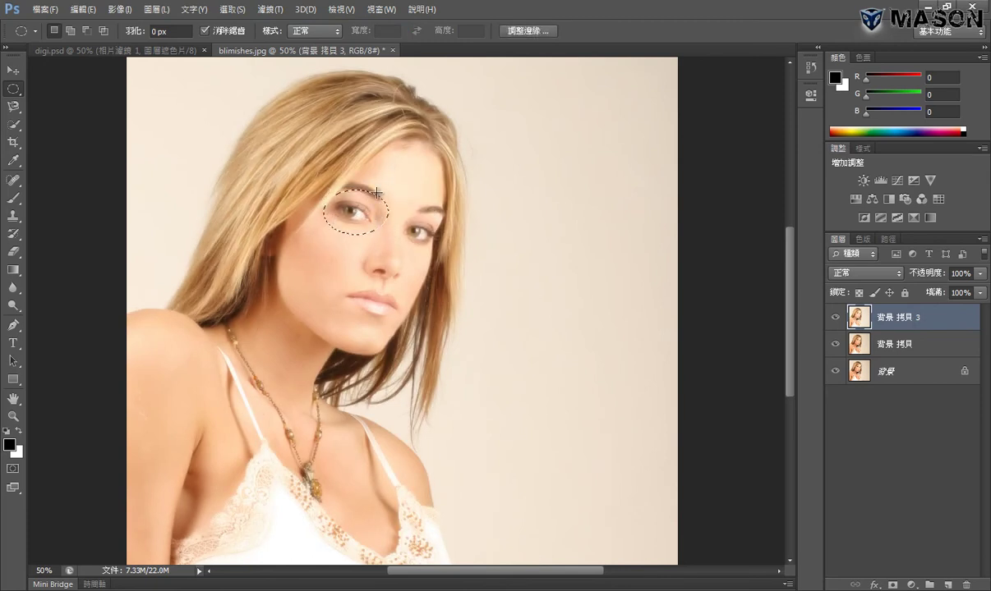
left_click(230, 11)
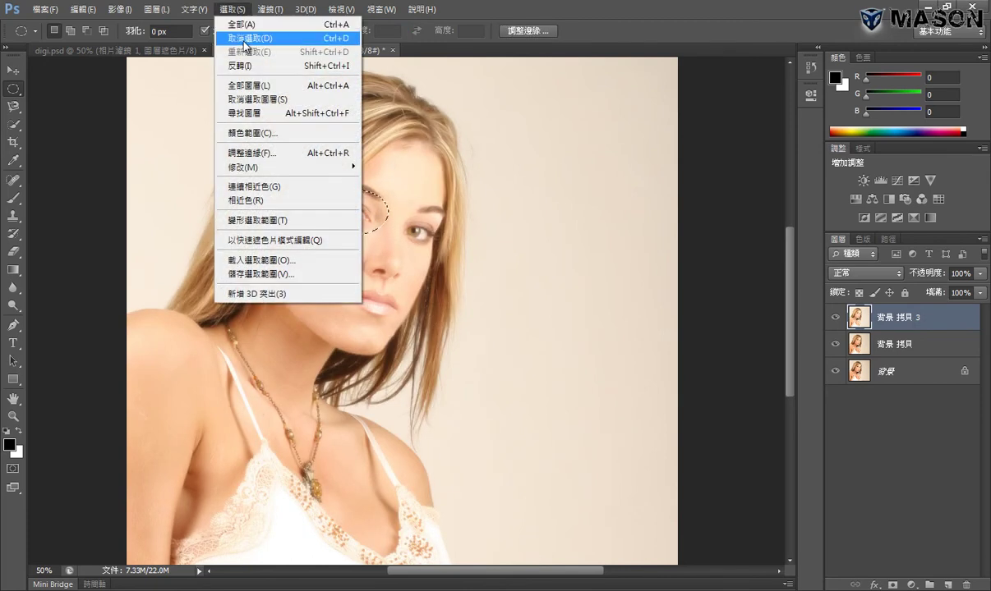
left_click(244, 38)
left_click_drag(327, 162, 410, 244)
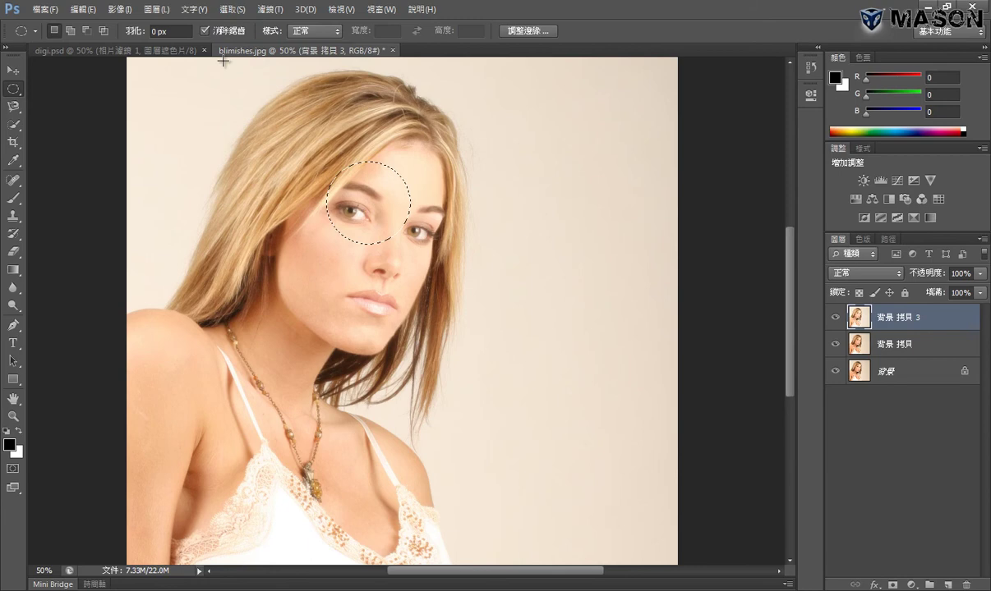
left_click(229, 11)
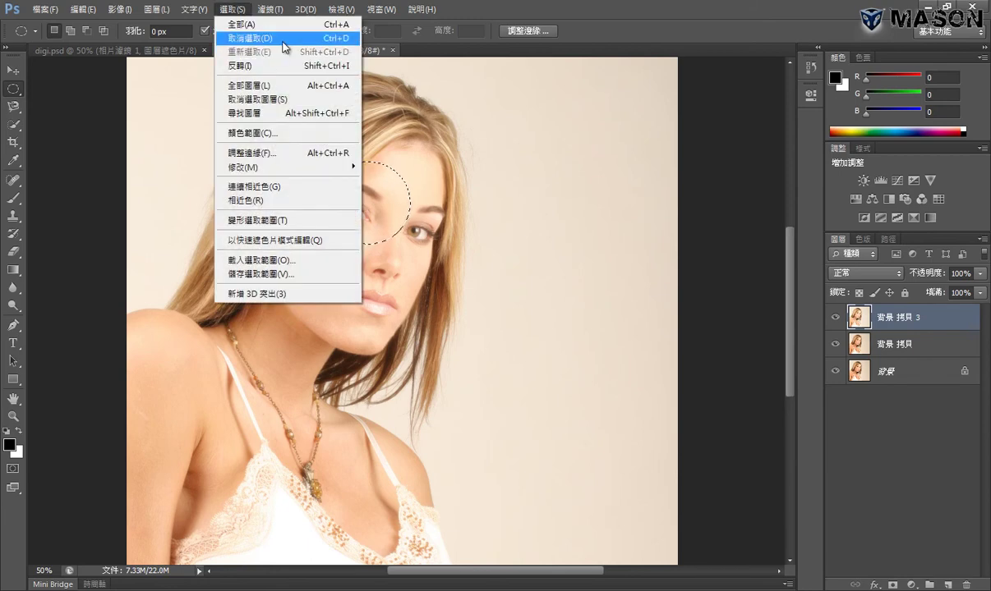
left_click(283, 46)
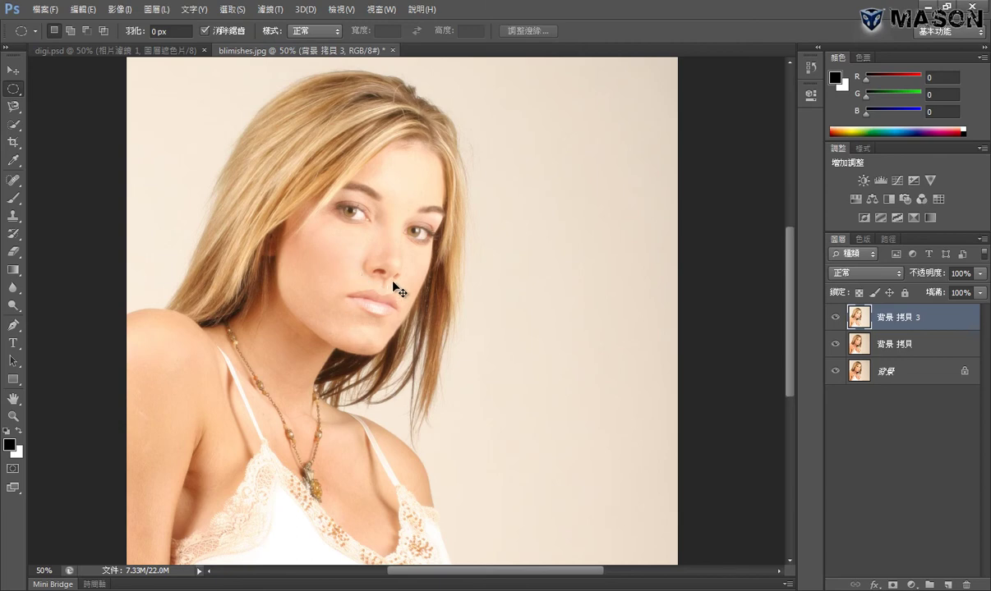
key("ctrl+minus")
Step: Try tall rectangular strip selections through the face and left hair, then deselect them
right_click(18, 92)
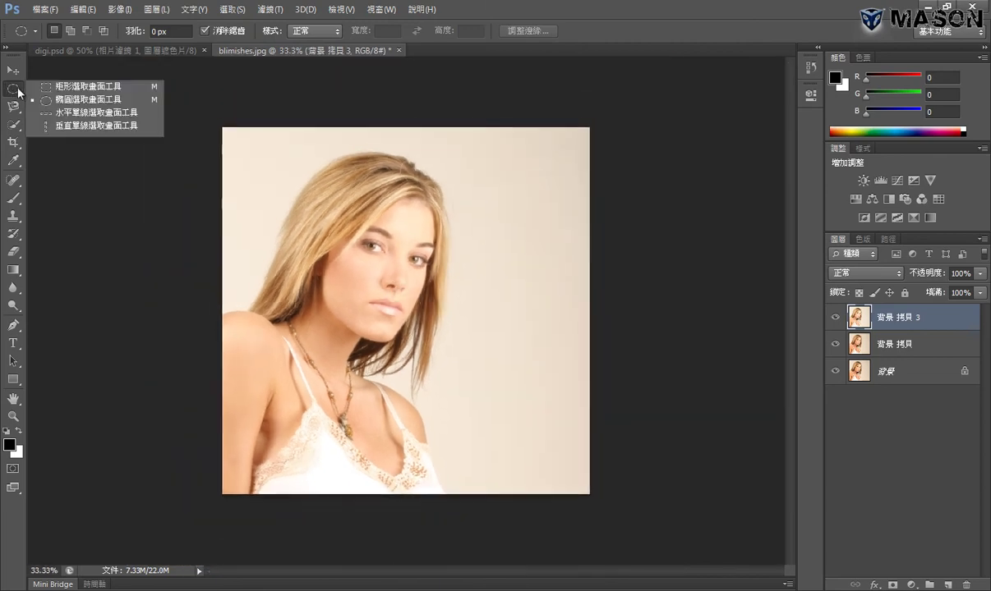
left_click(69, 87)
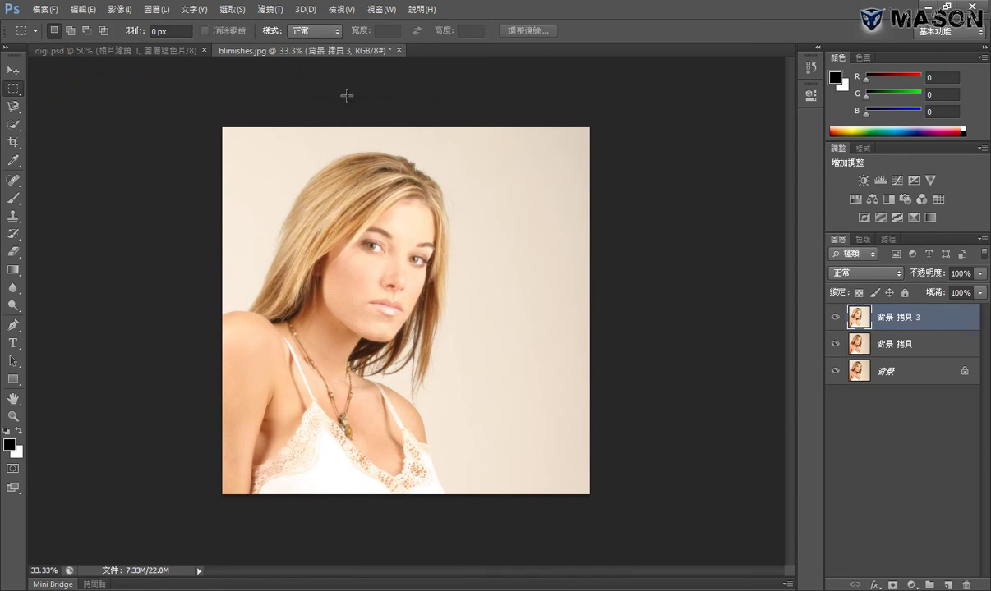
left_click_drag(348, 96, 414, 501)
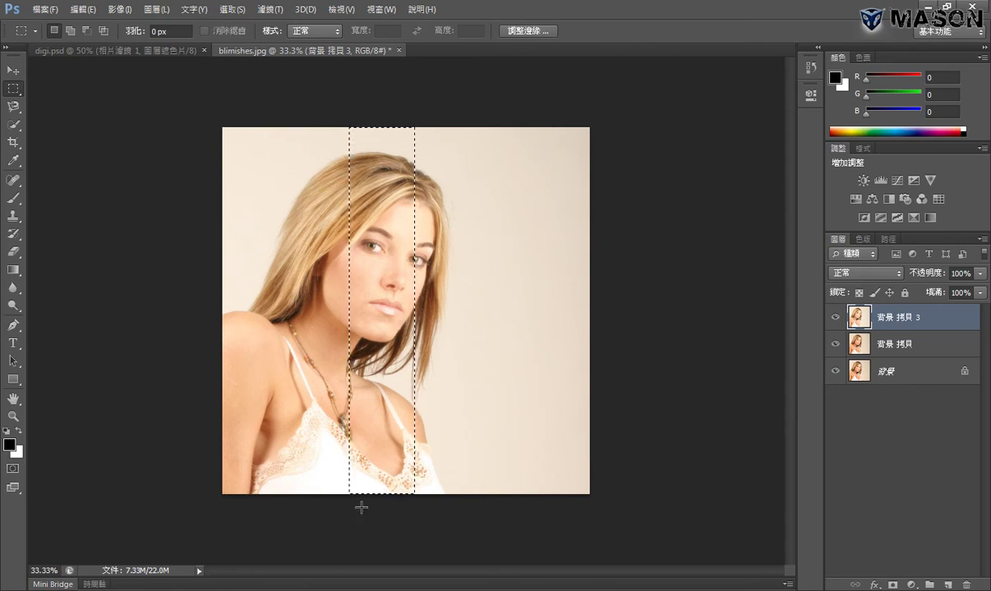
key("ctrl+plus")
key("ctrl+plus")
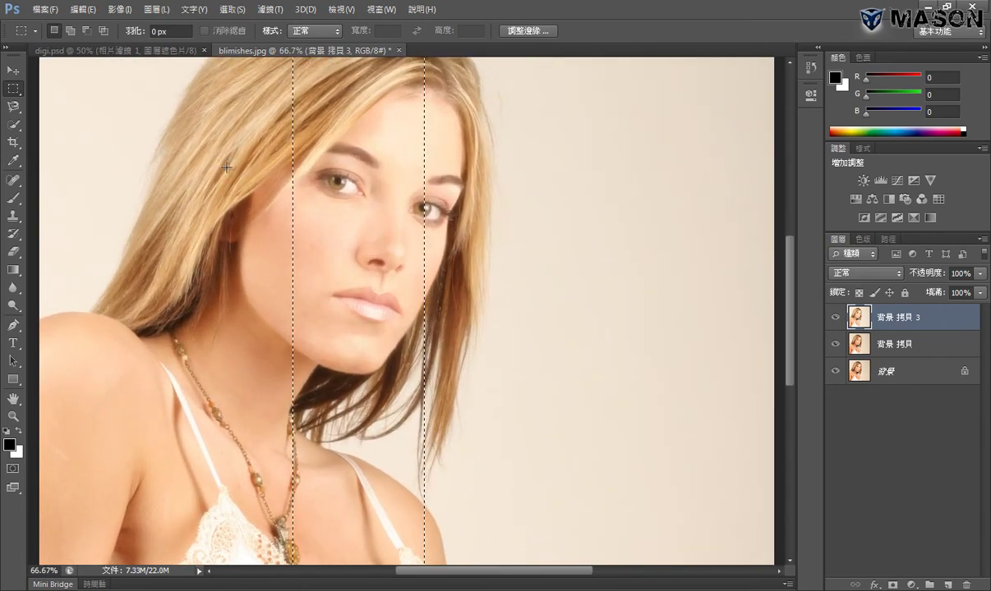
mouse_move(162, 89)
left_mouse_down()
mouse_move(245, 540)
mouse_move(239, 405)
left_mouse_up()
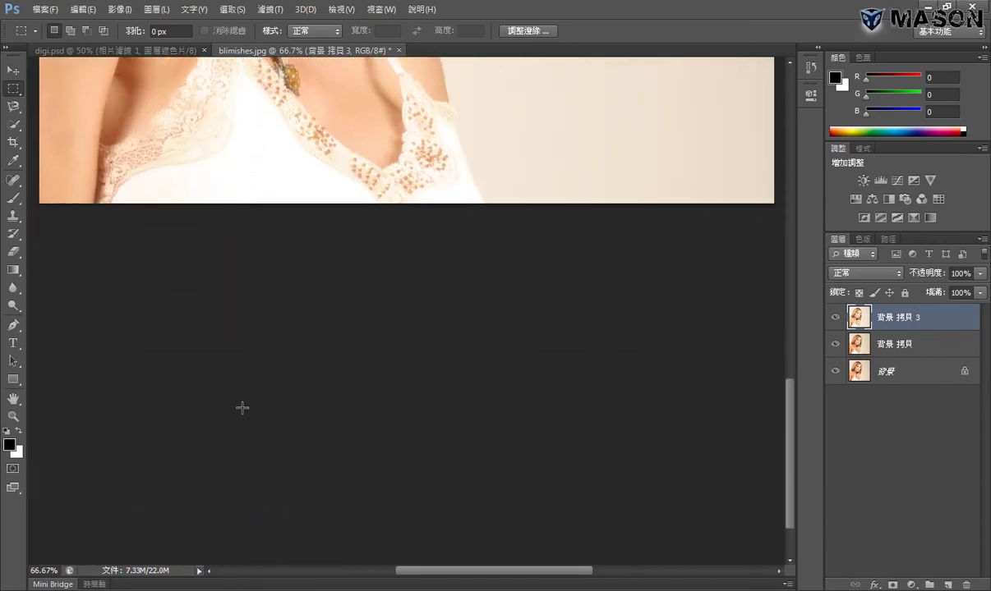
left_click_drag(250, 169, 272, 372)
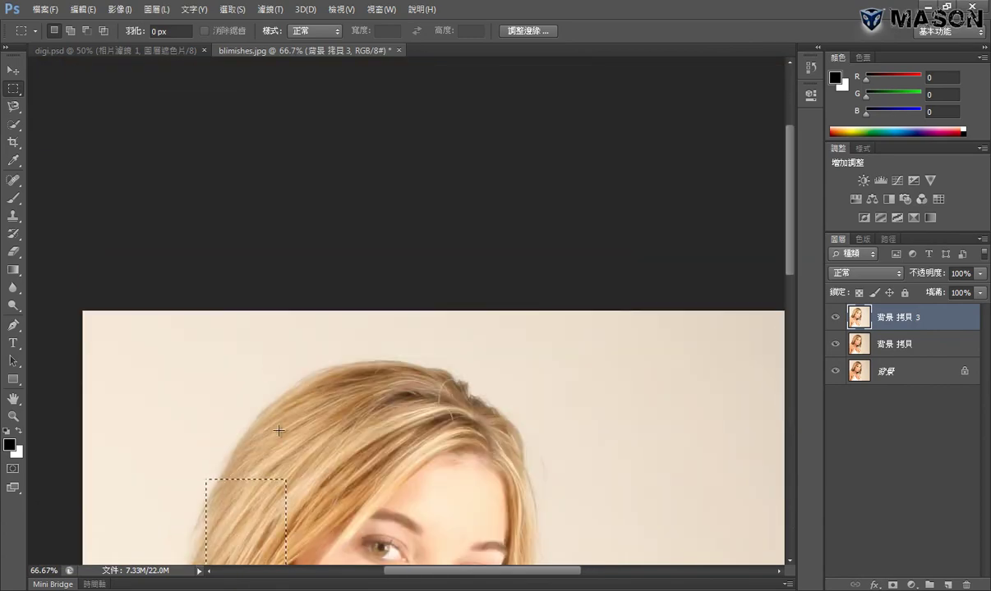
scroll(283, 394, "down", 2)
scroll(277, 387, "down", 2)
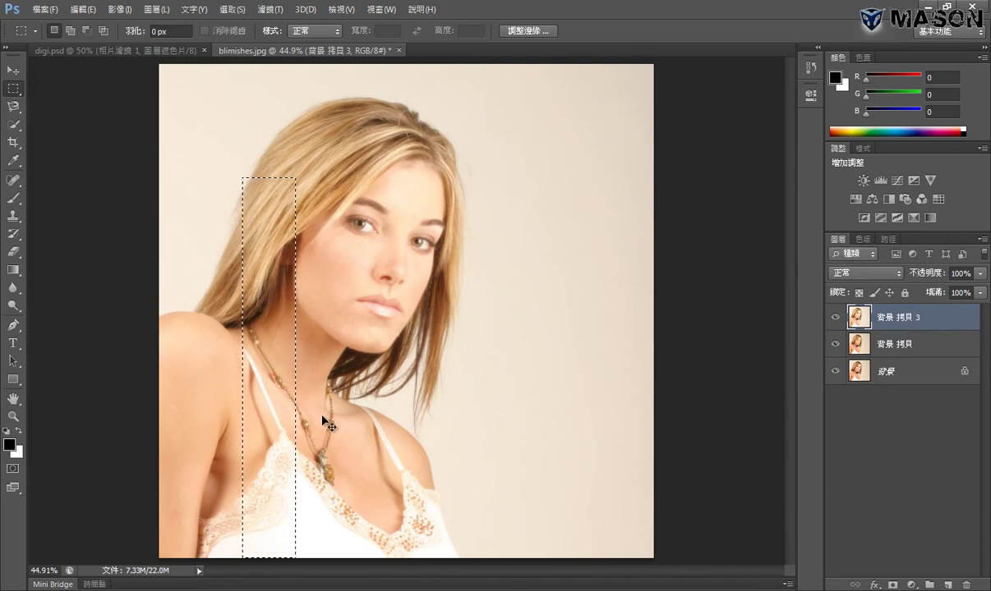
key("ctrl+d")
scroll(321, 431, "down", 2)
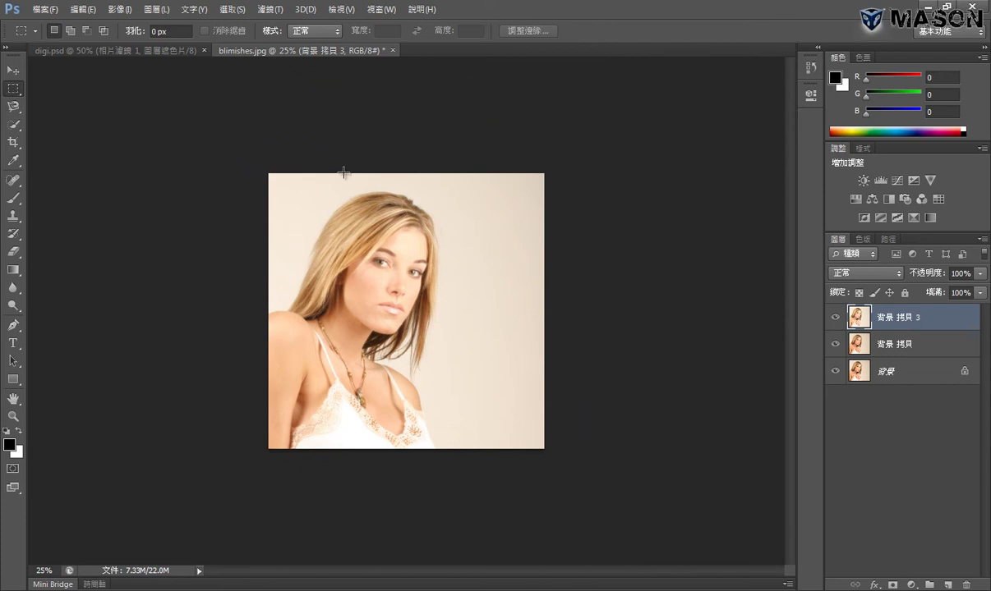
scroll(396, 224, "up", 1)
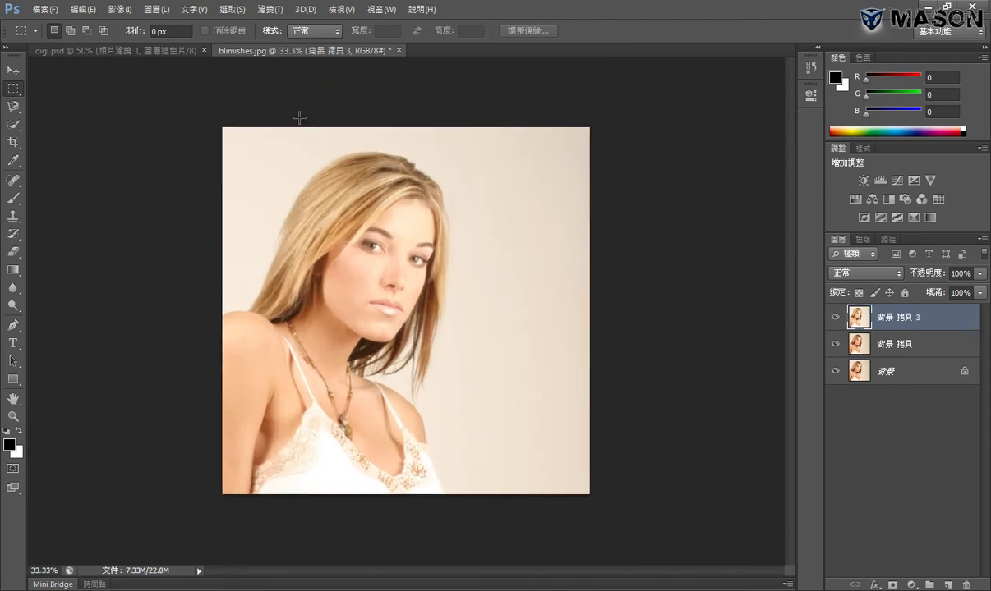
Step: Select a tall strip over the left hair and add four more full-height strips
left_click_drag(299, 117, 348, 518)
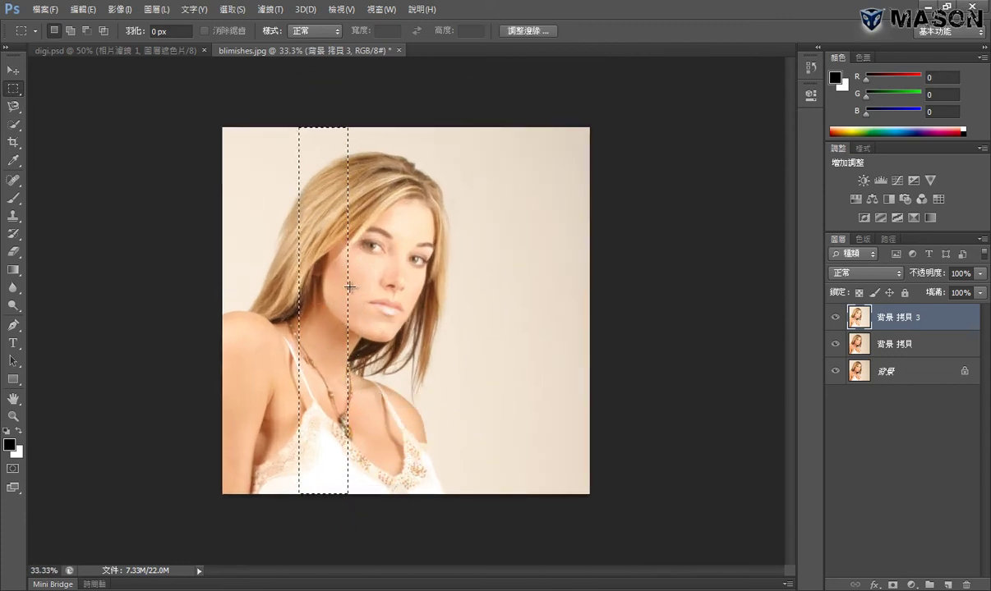
left_click(72, 33)
left_click_drag(294, 128, 269, 503)
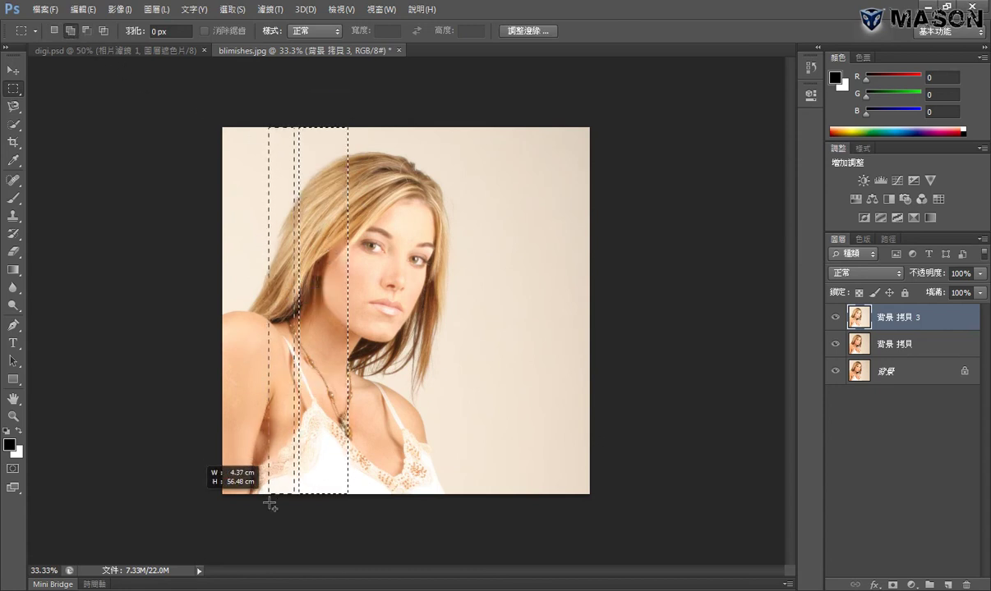
left_click_drag(259, 125, 255, 506)
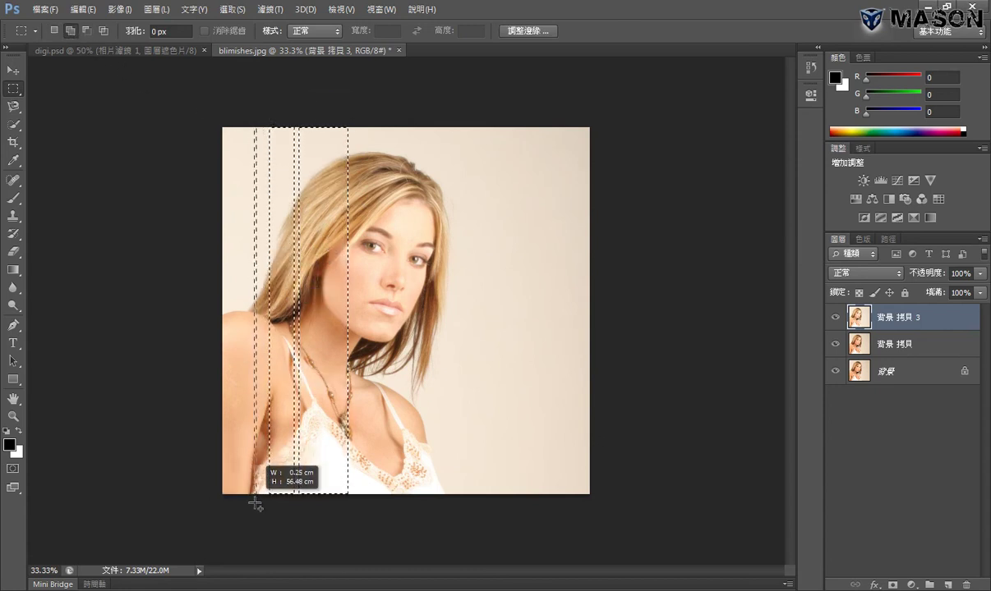
left_click_drag(245, 120, 200, 535)
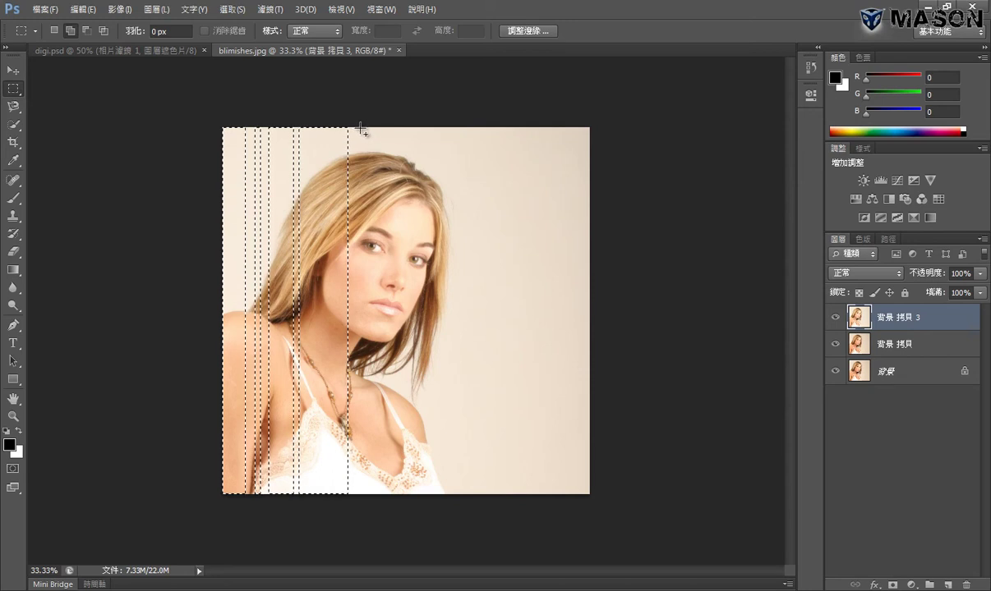
left_click_drag(356, 135, 352, 510)
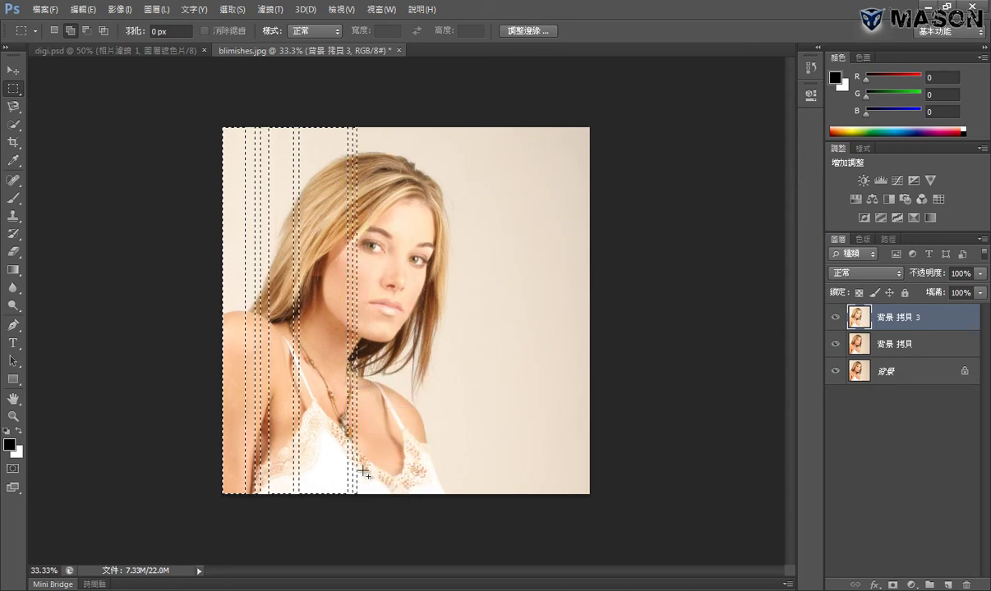
Step: Apply Filter > Pixelate > Mosaic with cell size 19 to the strips, then deselect
left_click(270, 10)
mouse_move(329, 195)
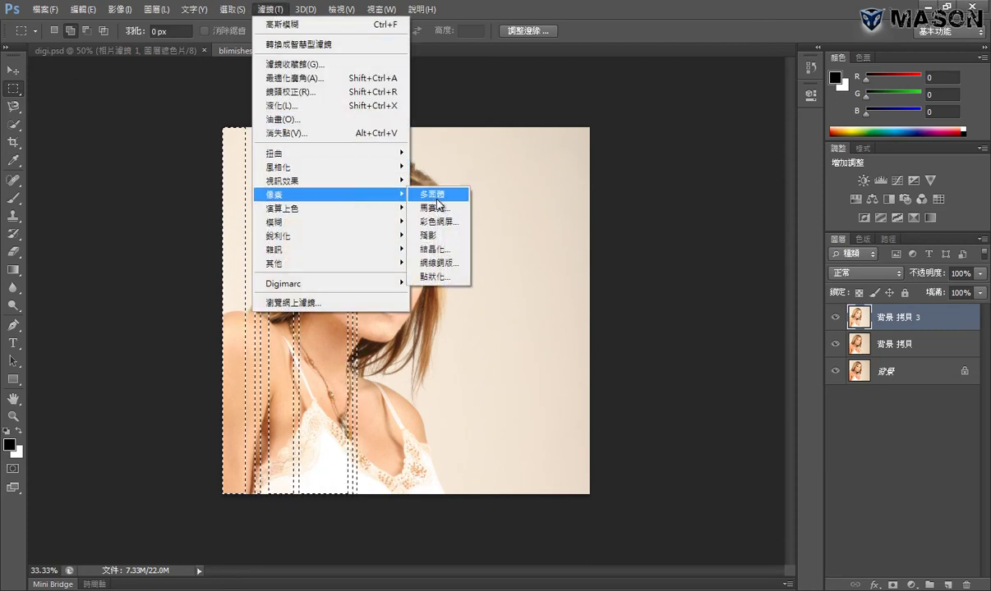
left_click(435, 208)
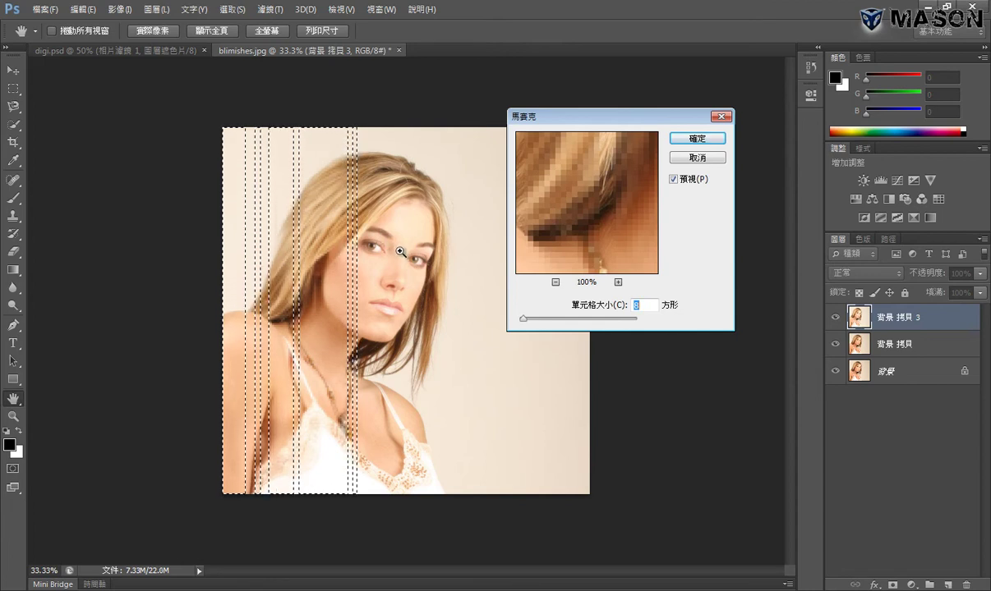
left_click(399, 250, "ctrl")
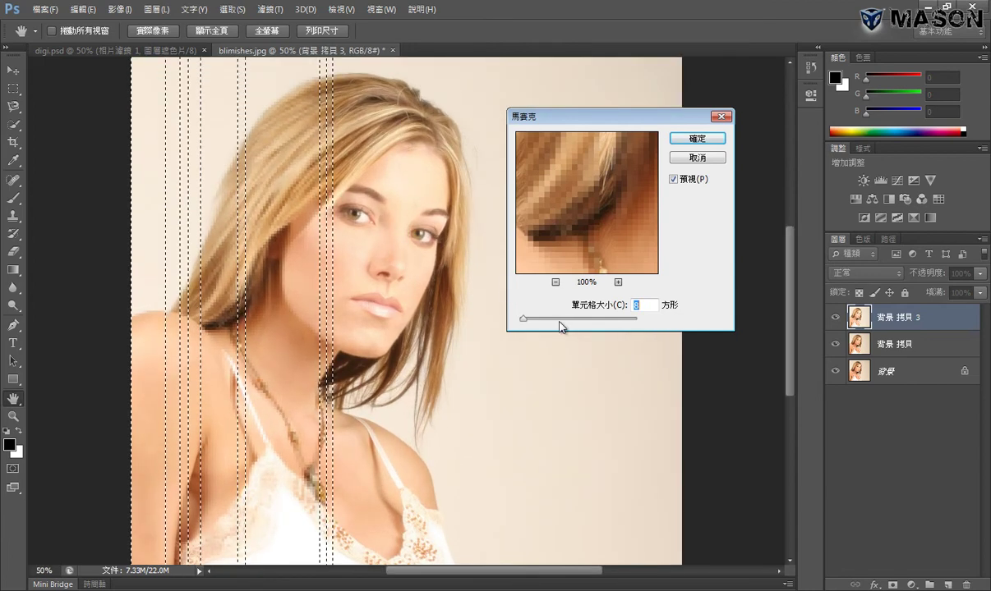
left_click_drag(523, 319, 530, 323)
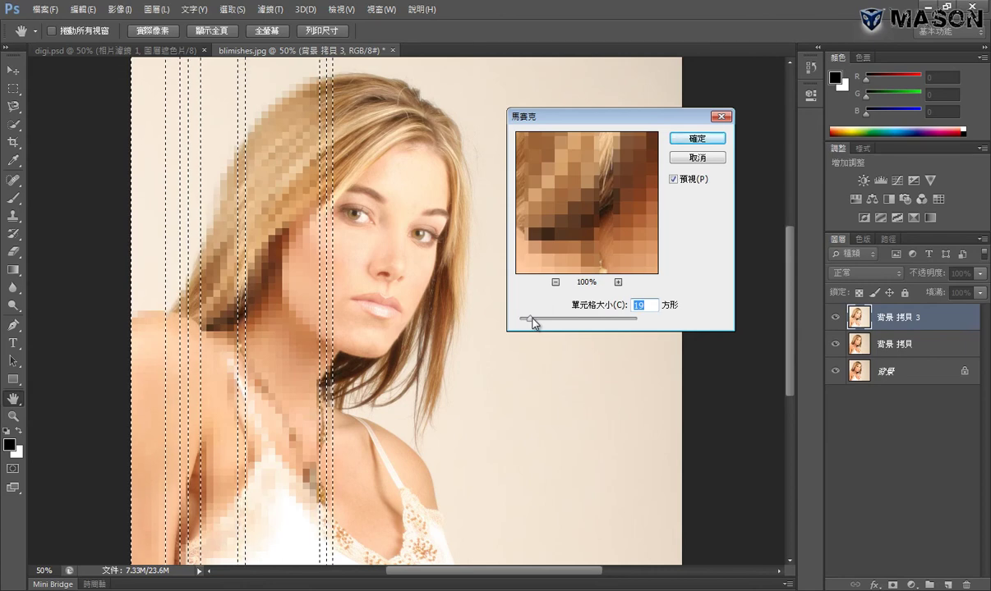
left_click(695, 138)
left_click(240, 11)
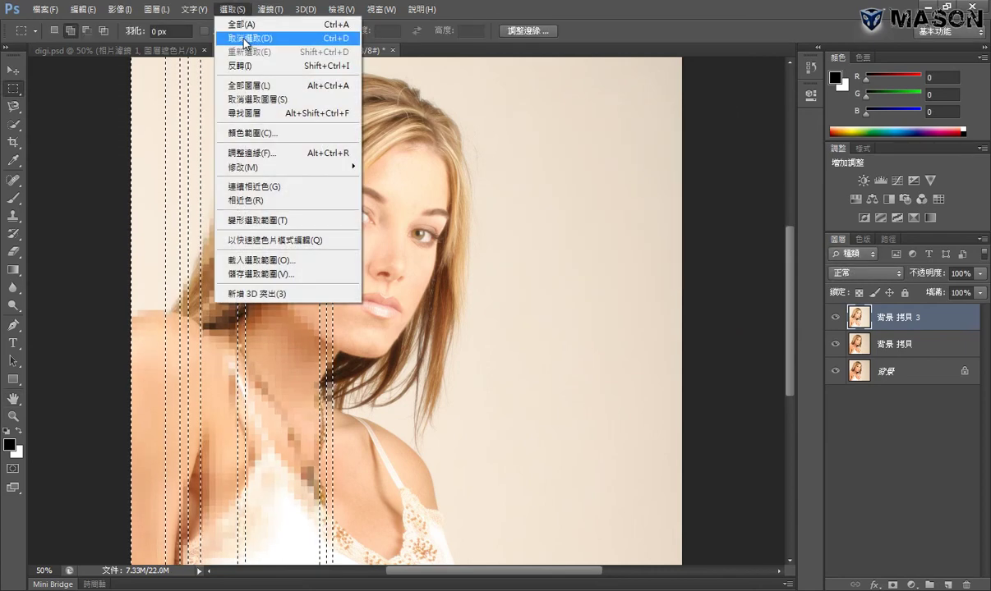
left_click(229, 36)
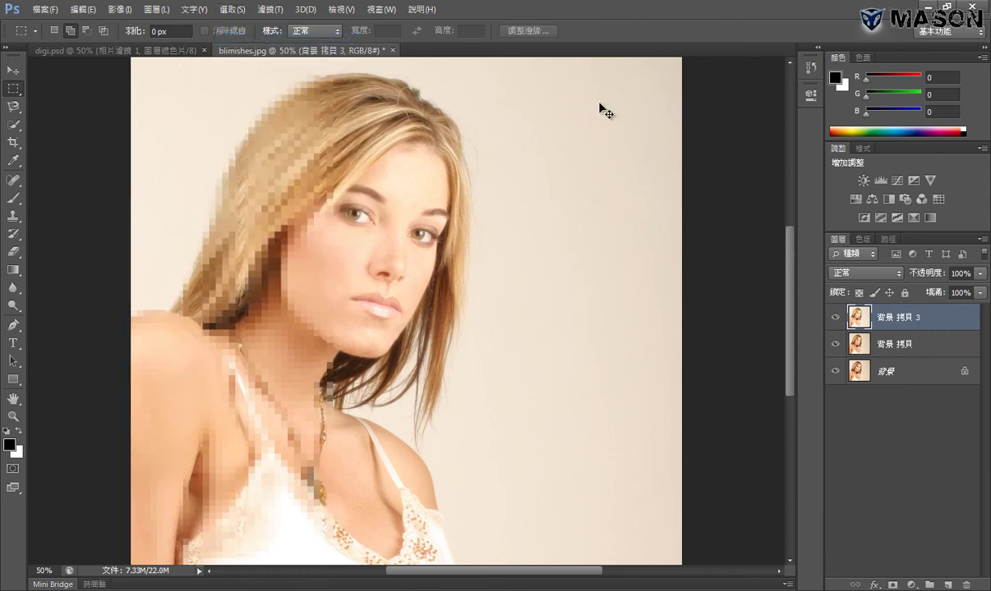
Step: Fit the image on screen, switch to digi.psd and back, then open the adjustment layer list
key("ctrl+0")
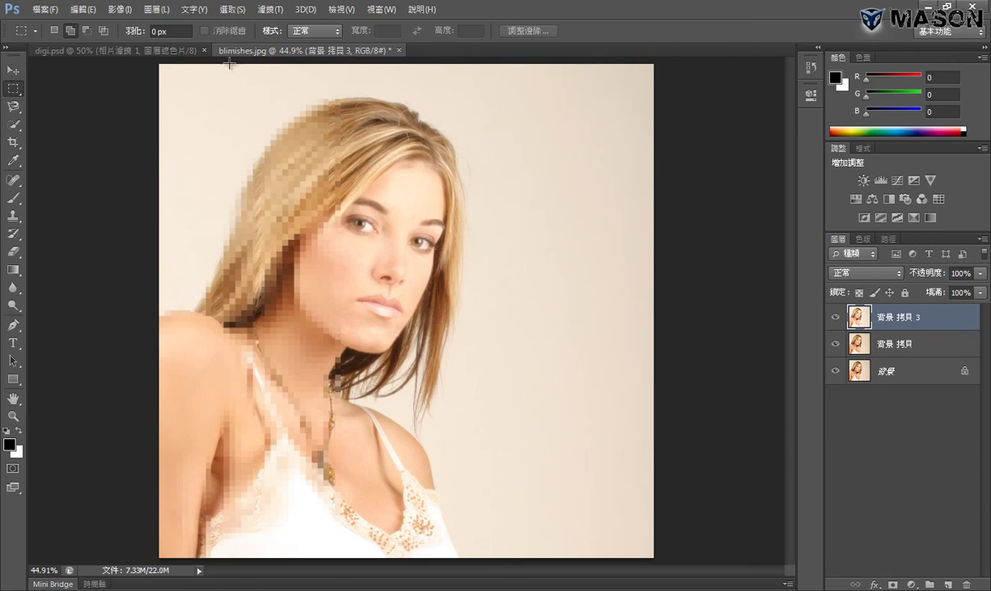
key("ctrl+Tab")
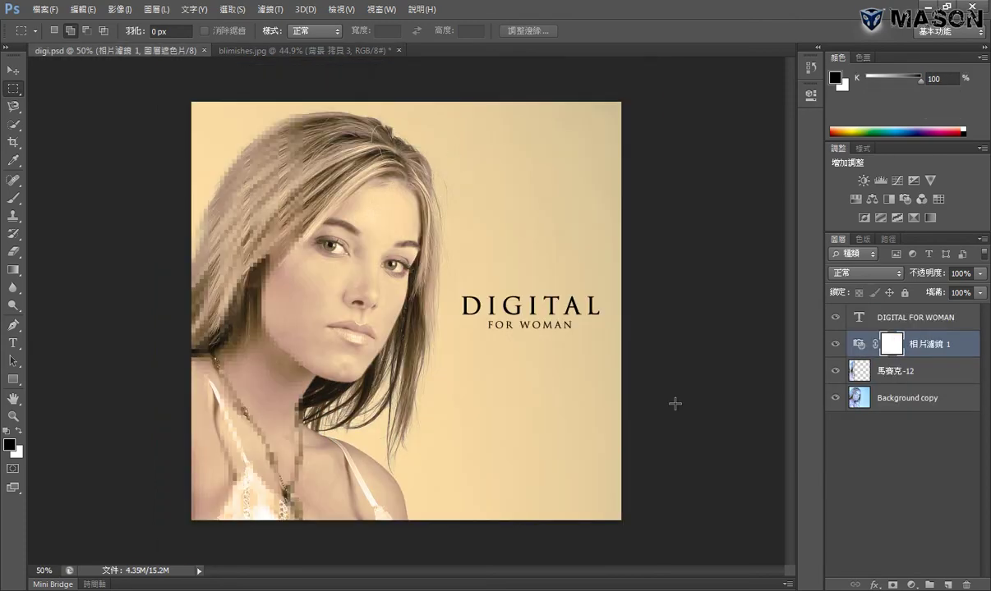
key("ctrl+Tab")
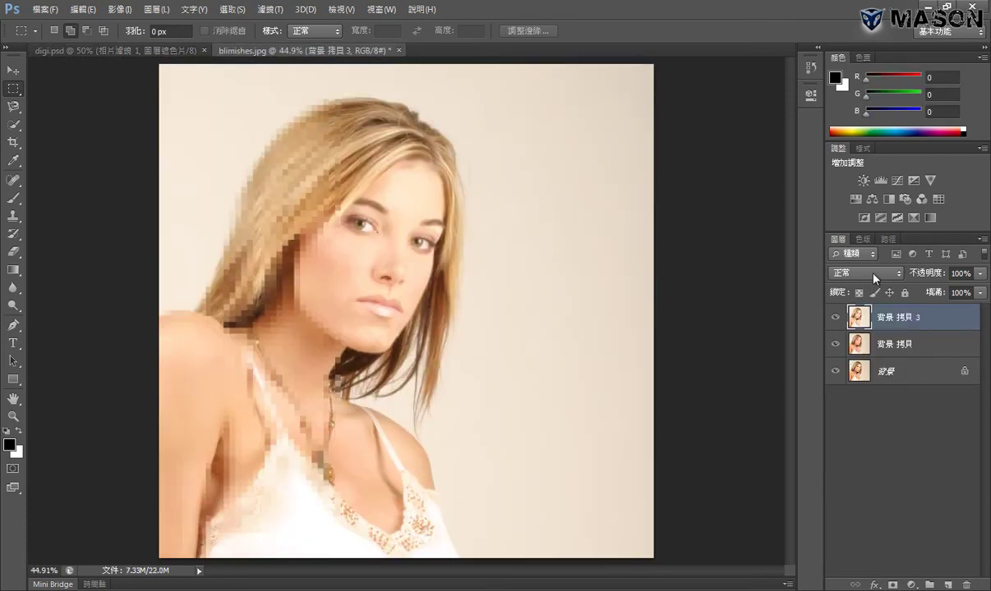
left_click(911, 584)
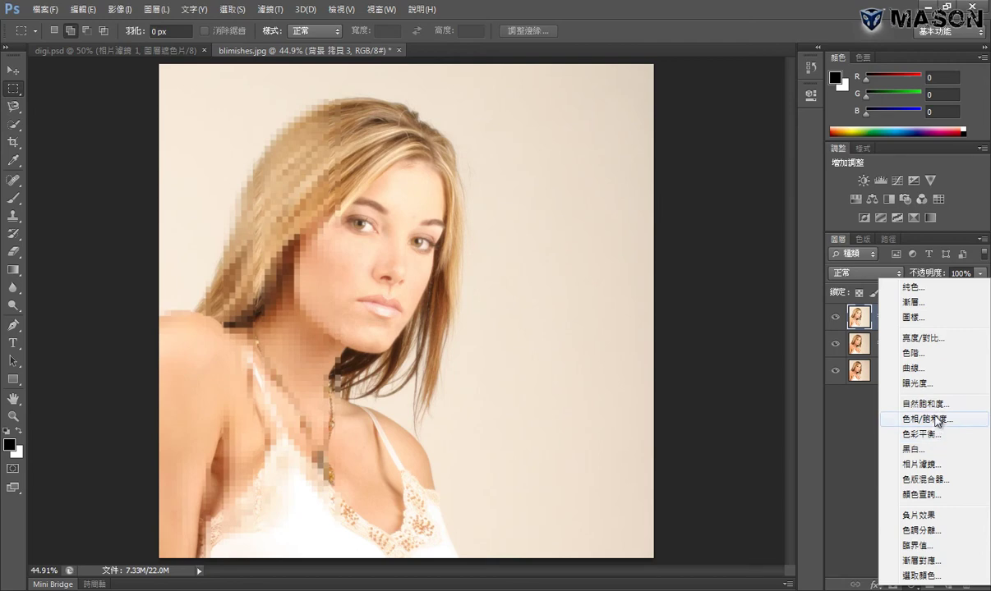
Step: Add a Hue/Saturation layer, try hue shifts down to −31, then delete the layer
left_click(915, 421)
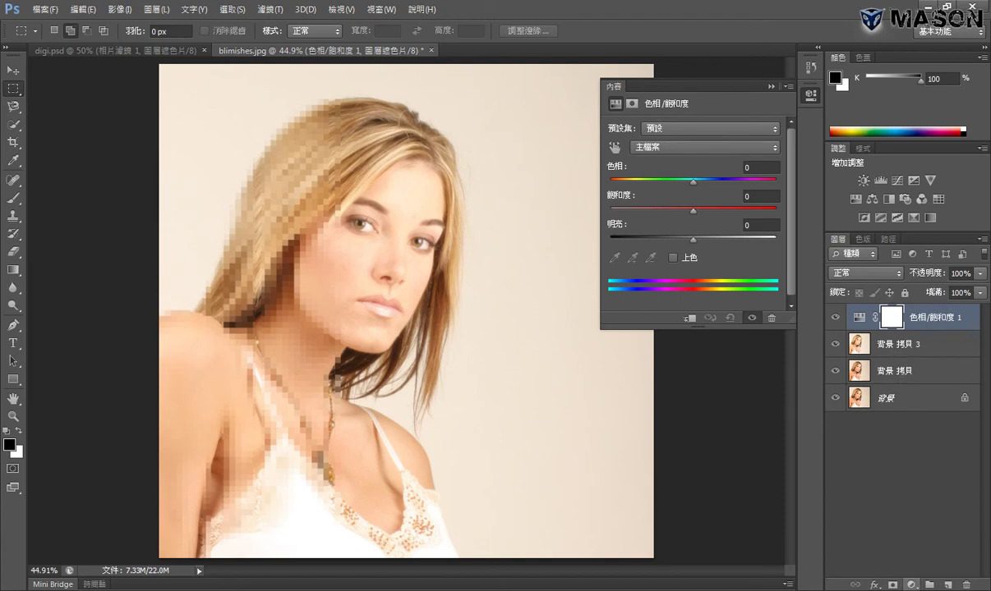
left_click(911, 585)
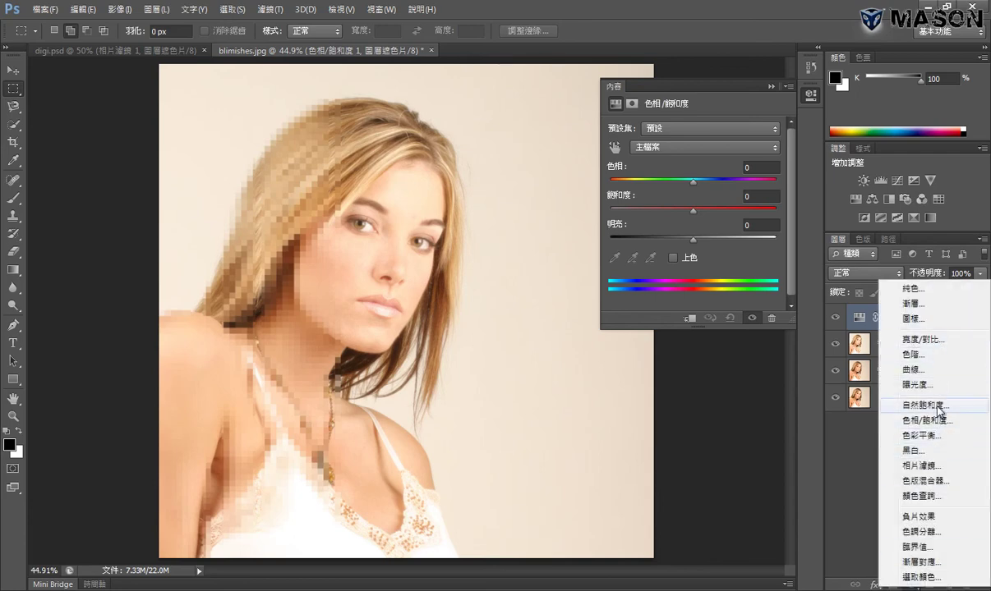
left_click(856, 453)
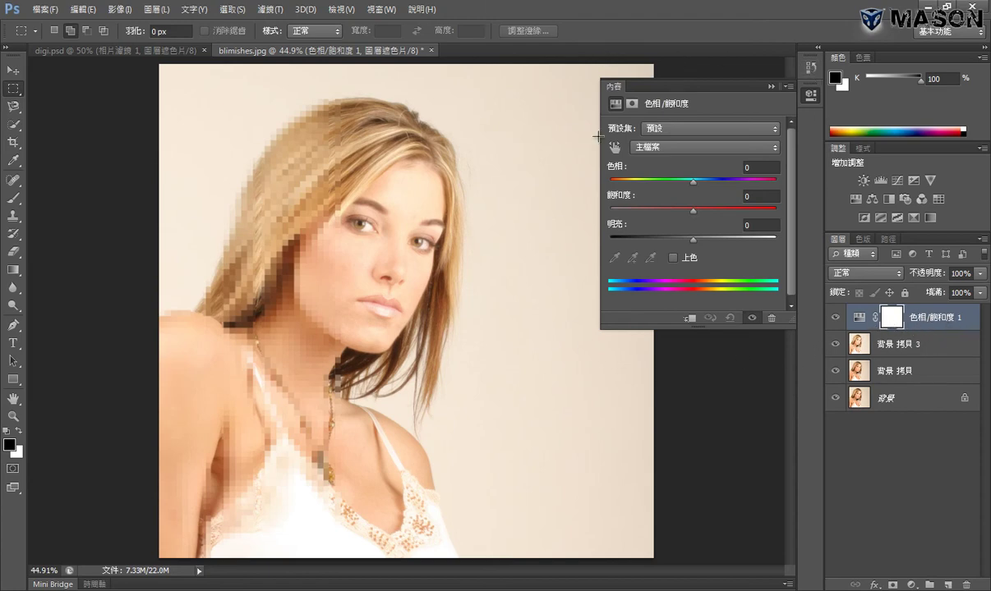
left_click_drag(692, 181, 666, 181)
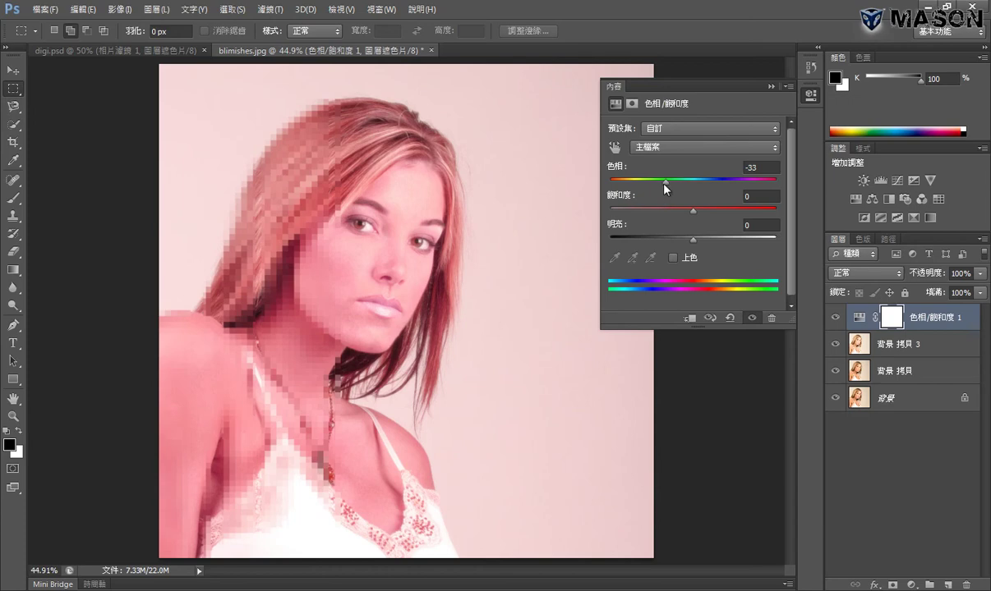
mouse_move(663, 184)
left_mouse_down()
mouse_move(732, 189)
mouse_move(685, 188)
left_mouse_up()
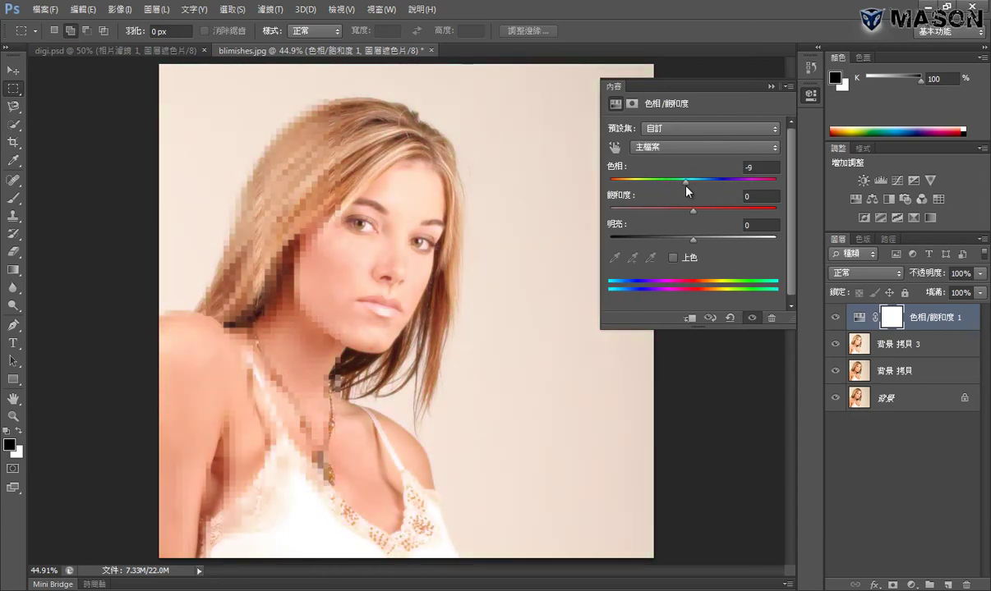
left_click(730, 318)
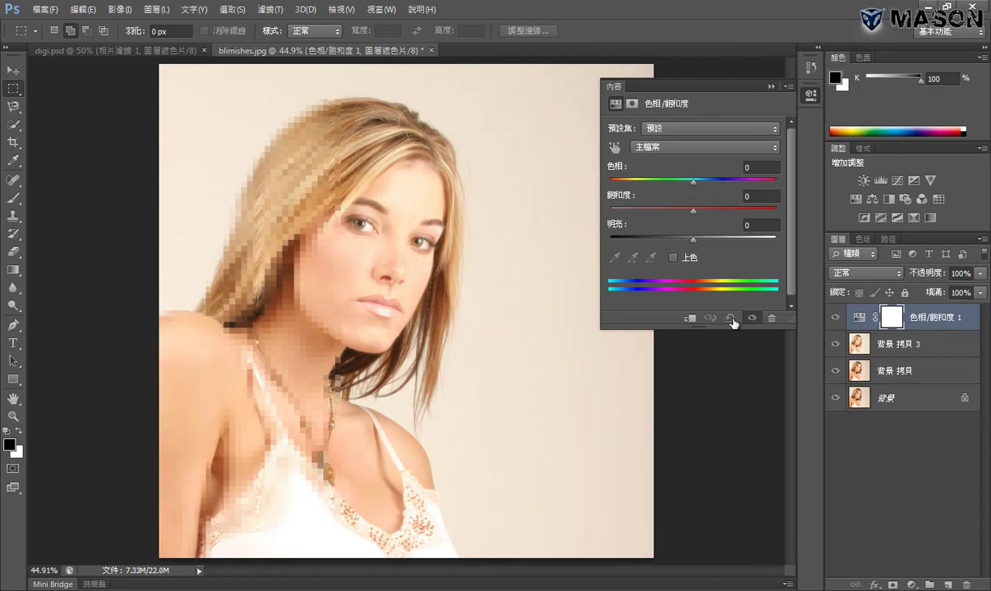
left_click_drag(693, 182, 667, 183)
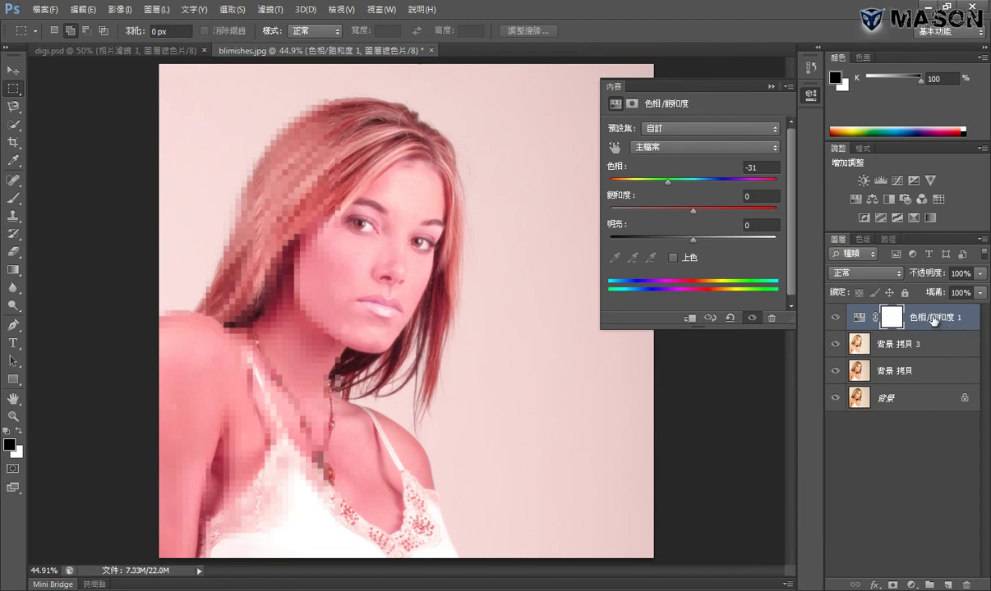
mouse_move(934, 319)
left_mouse_down()
mouse_move(970, 546)
mouse_move(966, 585)
left_mouse_up()
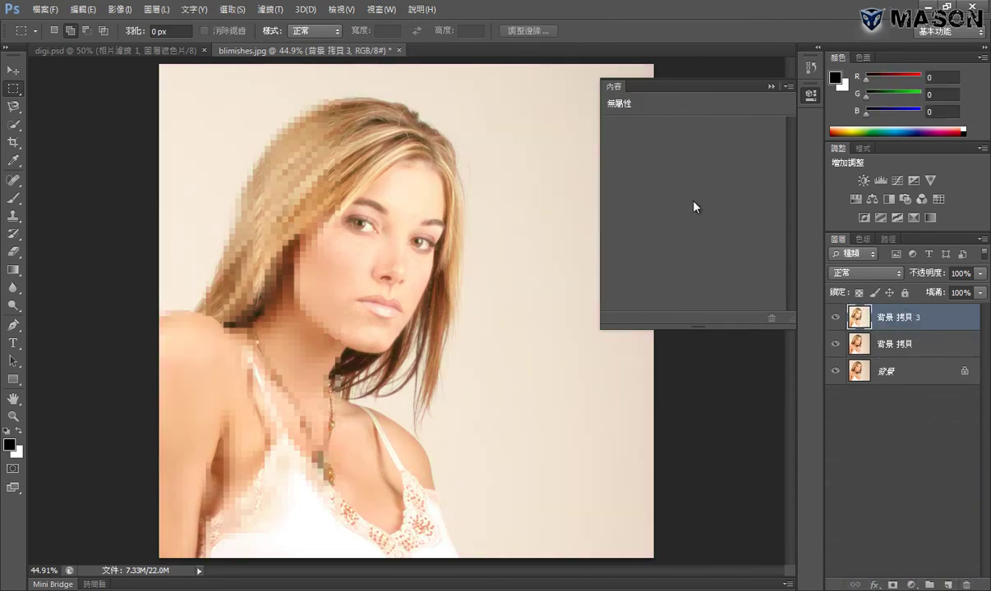
Step: Add a Photo Filter adjustment layer with the default Warming Filter (85) at 25% density
left_click(911, 584)
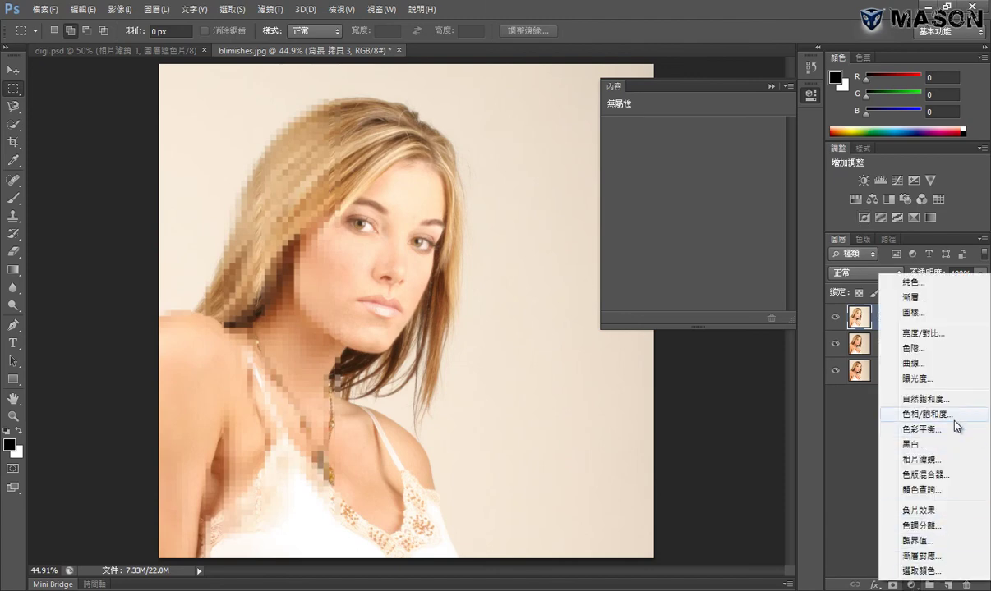
left_click(940, 464)
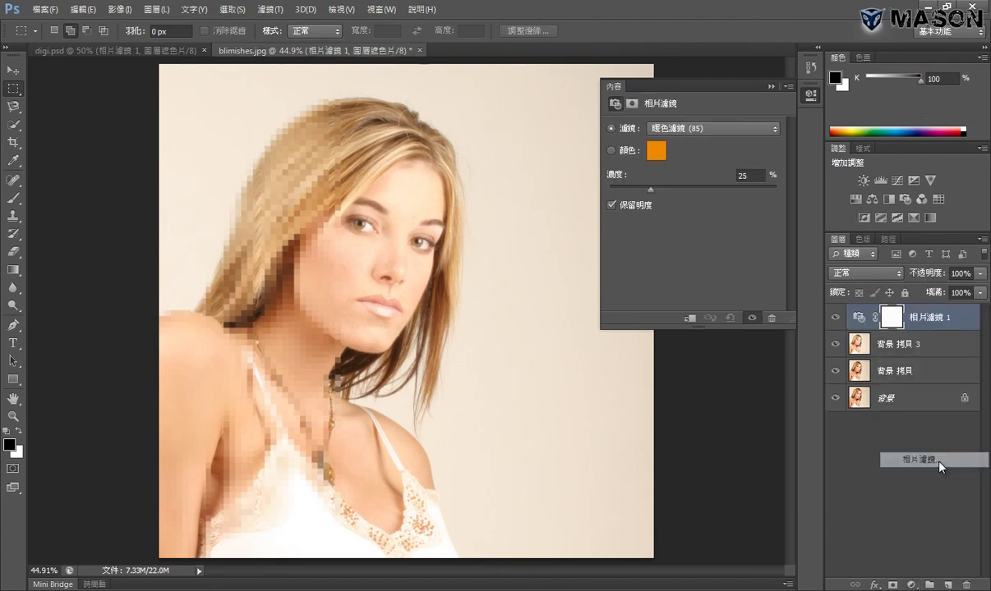
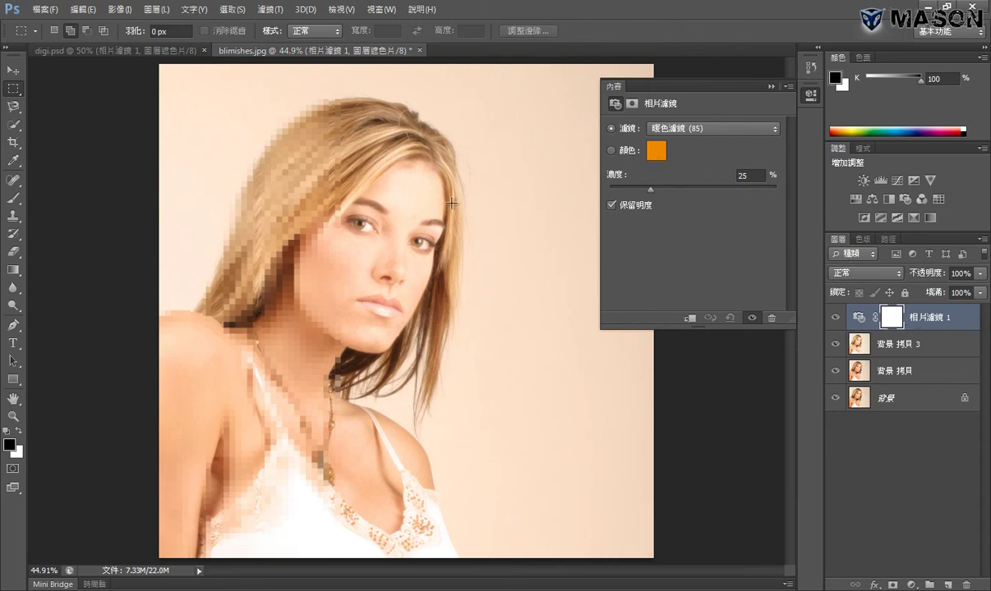
Step: Preview the Warming (LBA), Cooling (80), Red, Green, Blue, Sepia and Deep Emerald presets, ending on Warming (85)
left_click(705, 129)
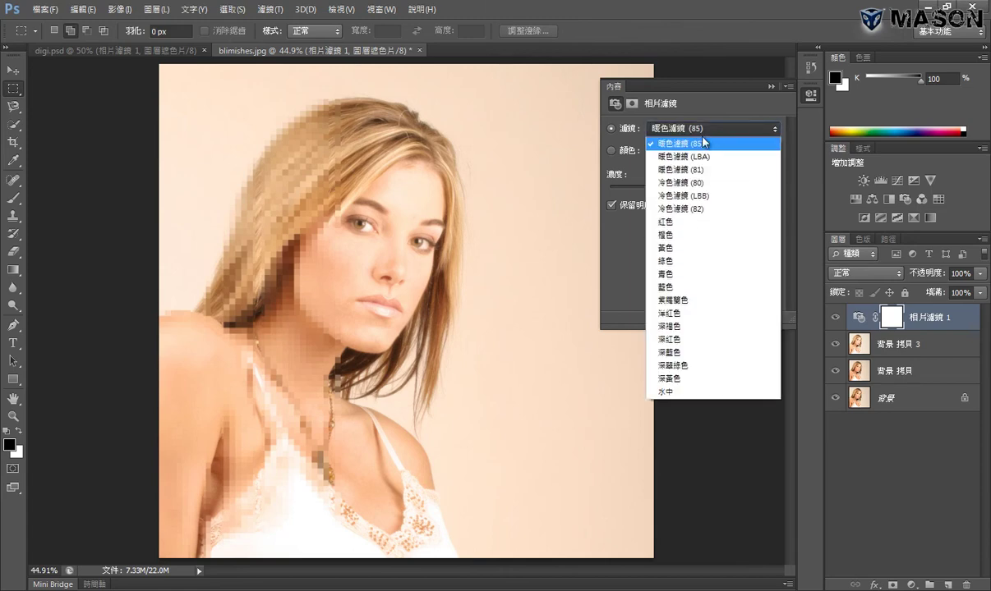
left_click(699, 157)
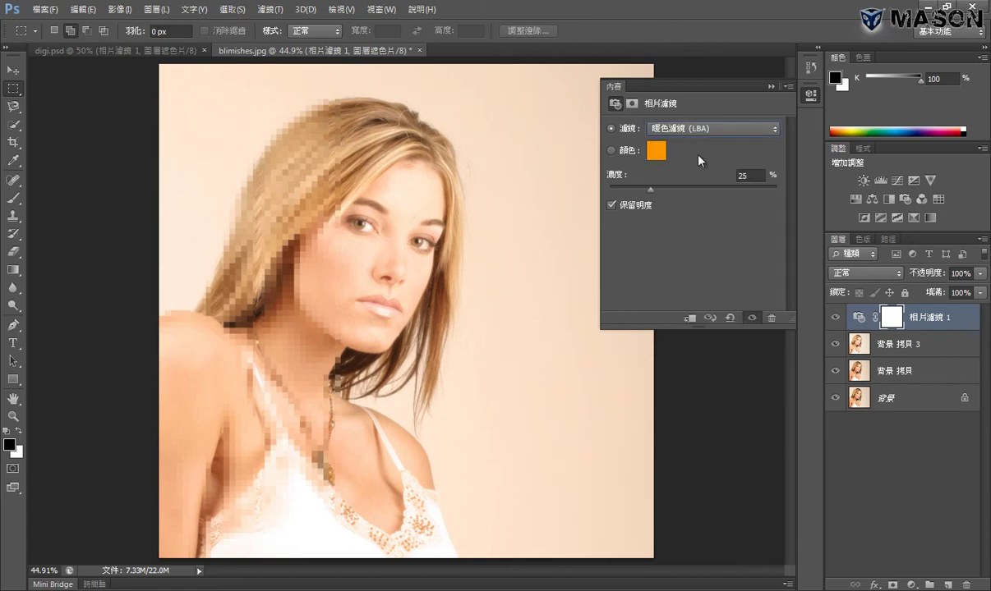
left_click(699, 129)
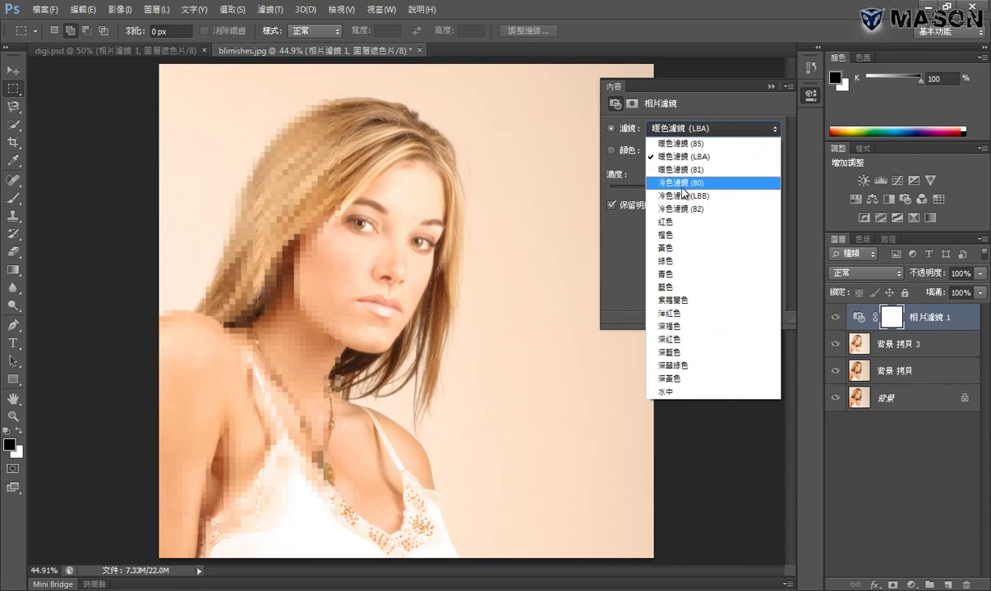
left_click(686, 183)
left_click(702, 130)
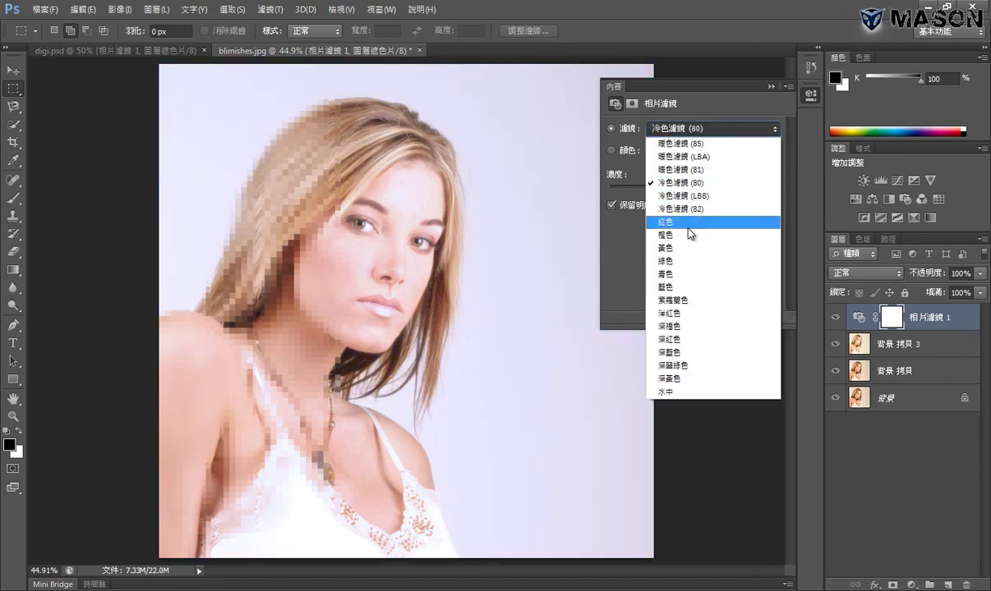
left_click(689, 222)
left_click(702, 130)
left_click(640, 256)
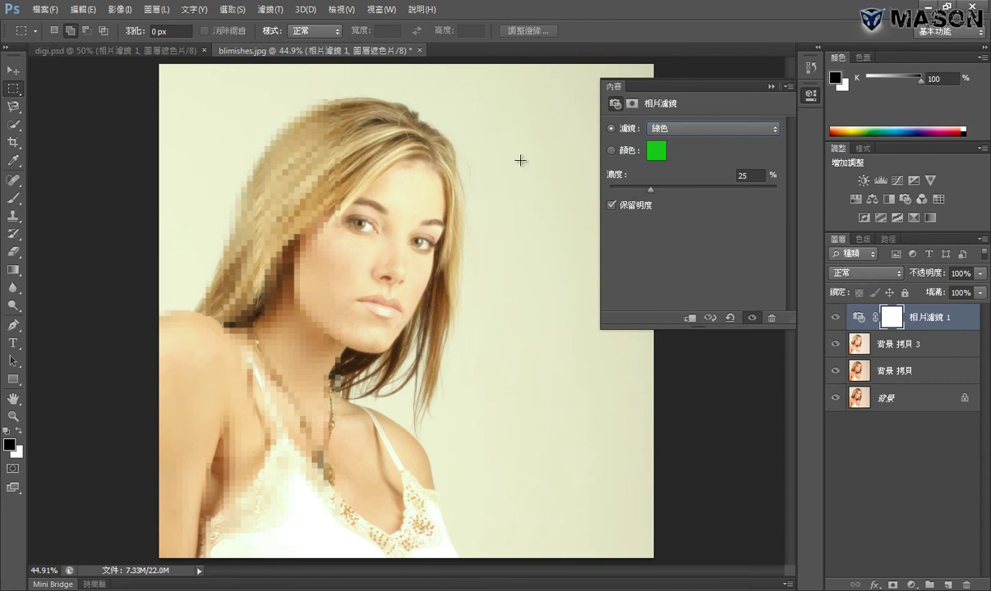
left_click(690, 129)
left_click(649, 281)
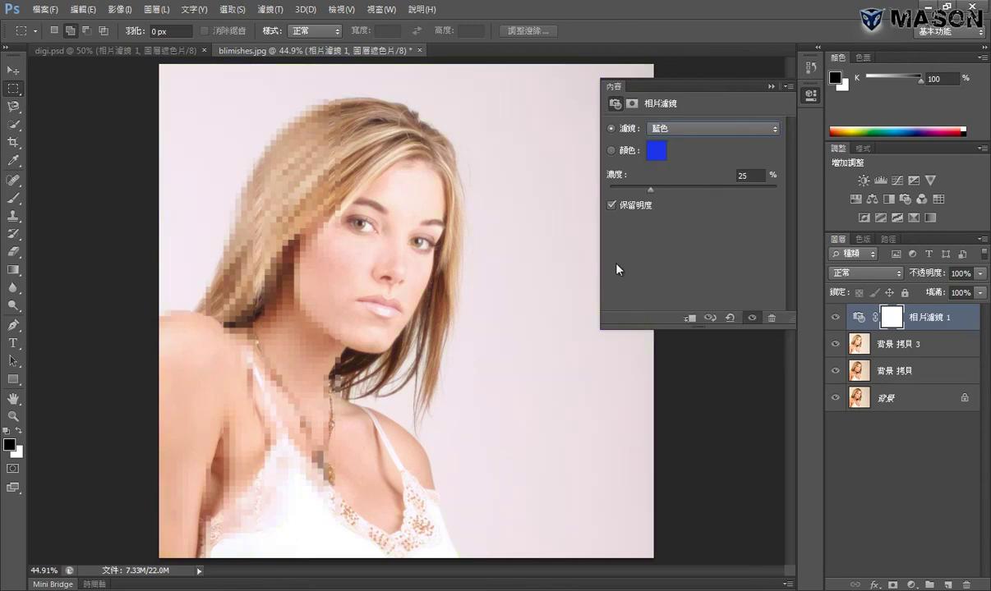
left_click(690, 128)
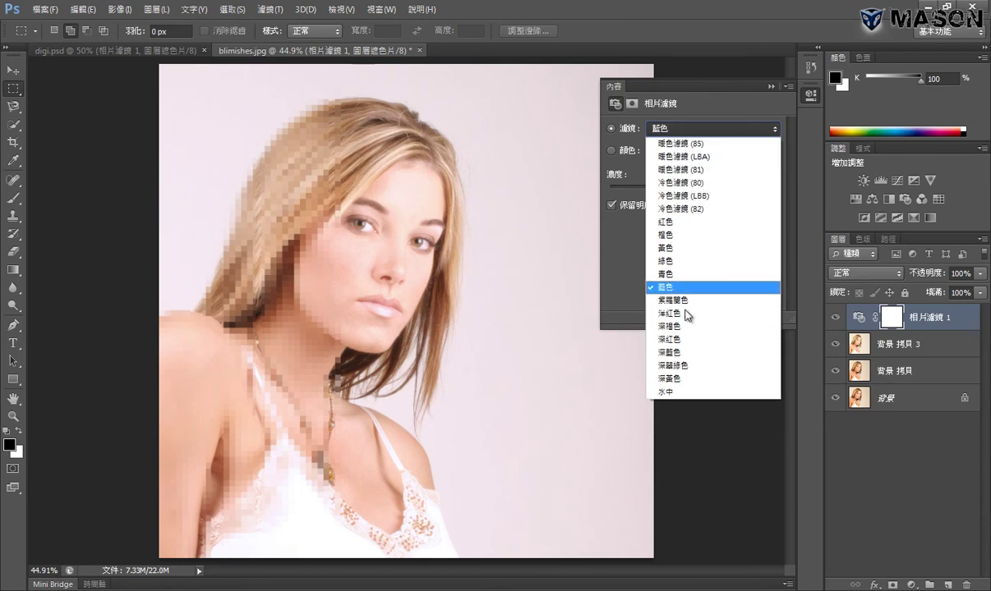
left_click(682, 326)
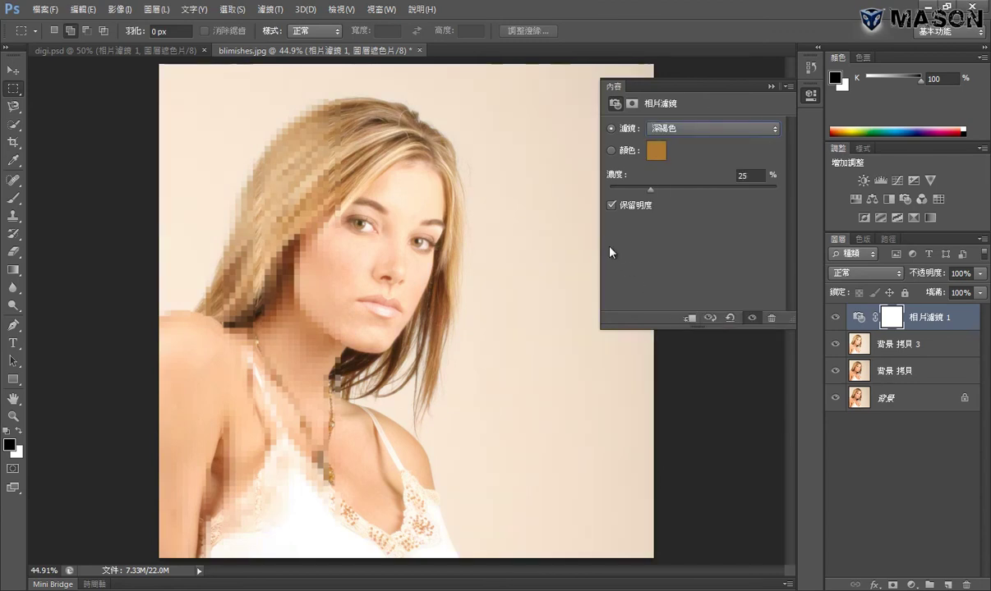
left_click(690, 129)
left_click(693, 366)
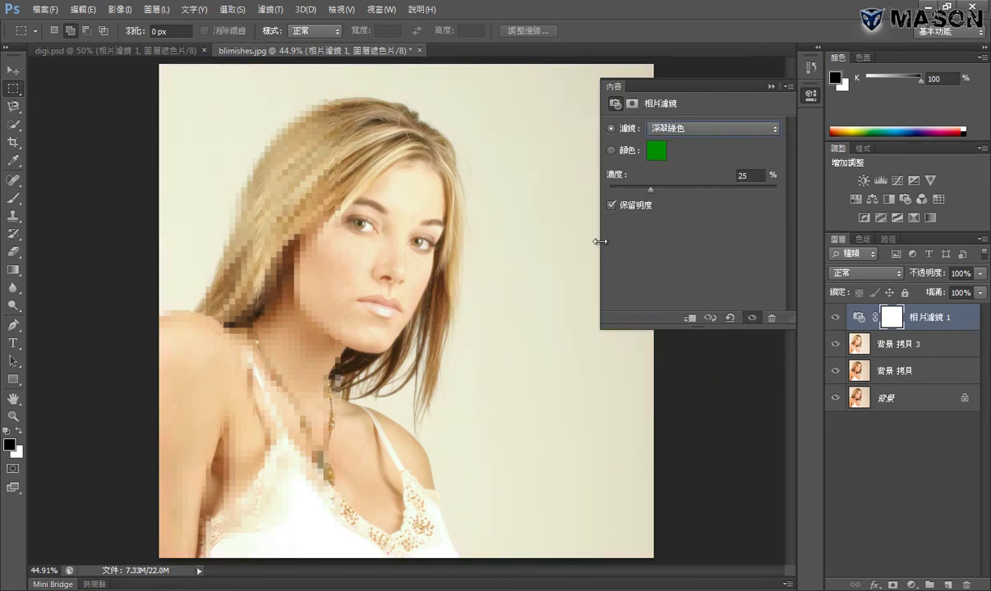
left_click(695, 129)
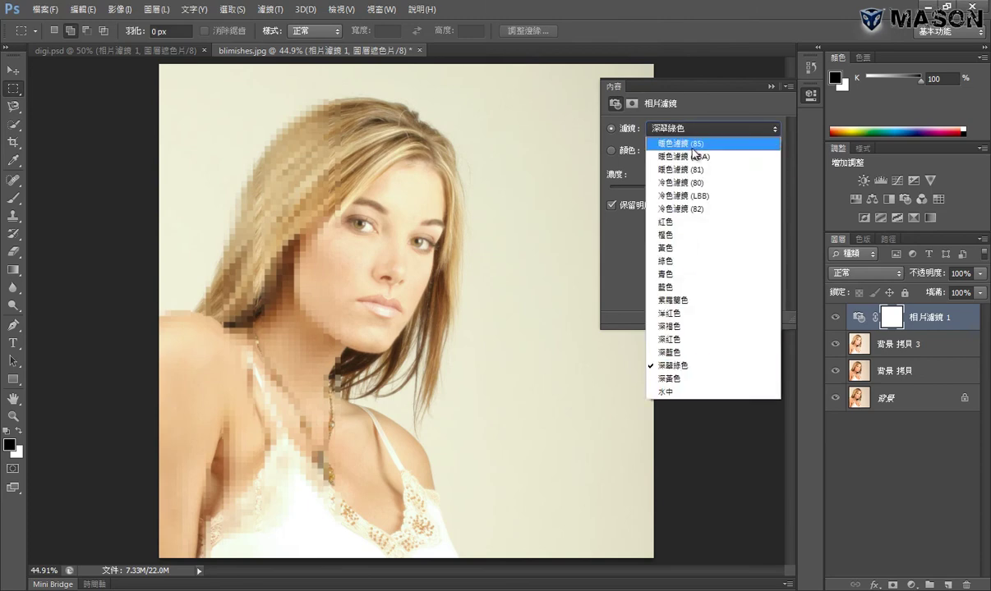
left_click(687, 138)
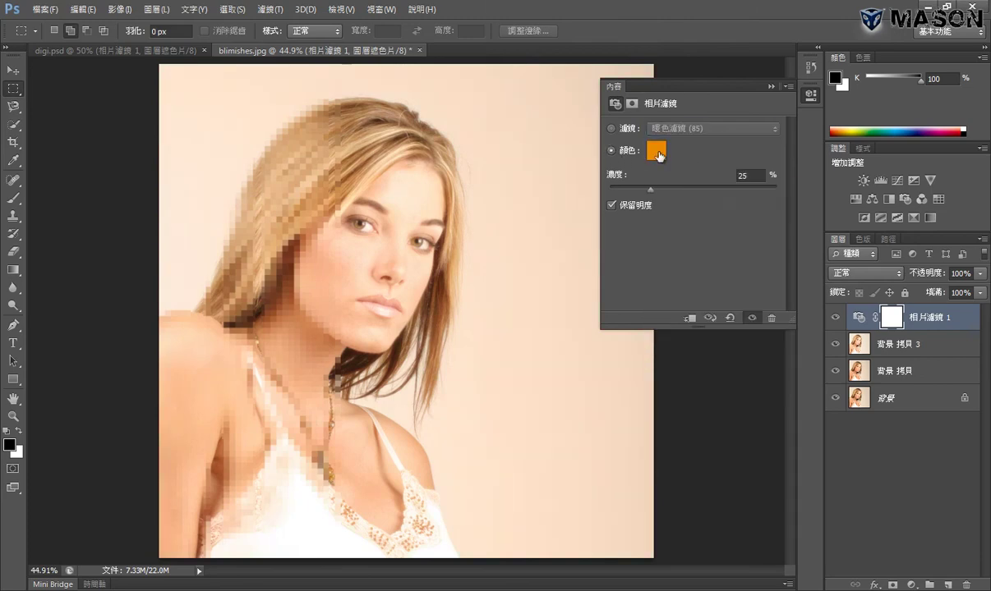
Step: Switch the filter to a custom colour and pick green 3bce01 in the Color Picker
left_click(655, 150)
left_click_drag(502, 132, 579, 275)
left_click(557, 400)
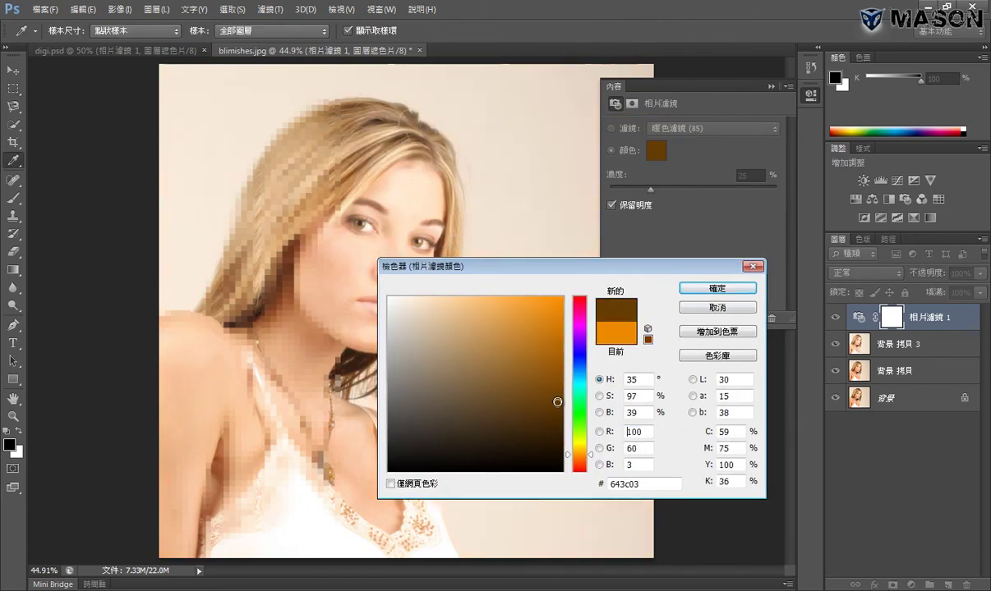
left_click(474, 343)
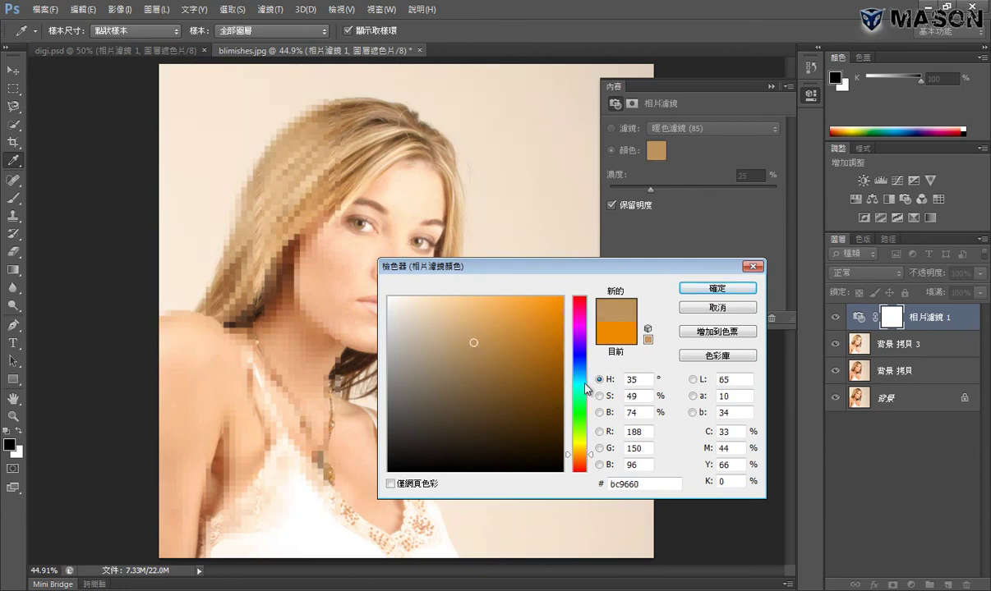
mouse_move(579, 382)
left_mouse_down()
mouse_move(579, 414)
mouse_move(563, 296)
left_mouse_up()
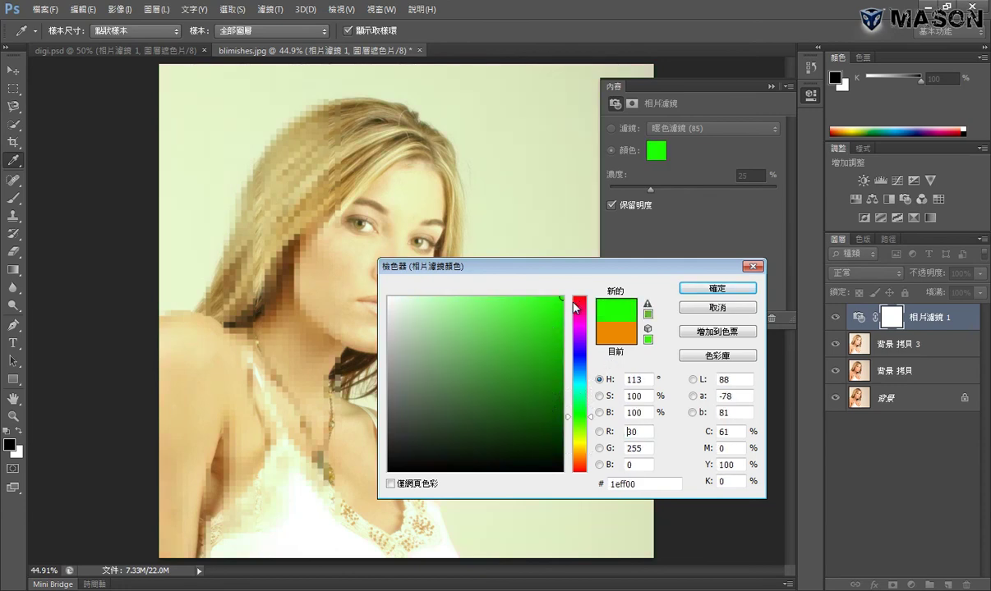
left_click(584, 360)
left_click_drag(584, 360, 579, 421)
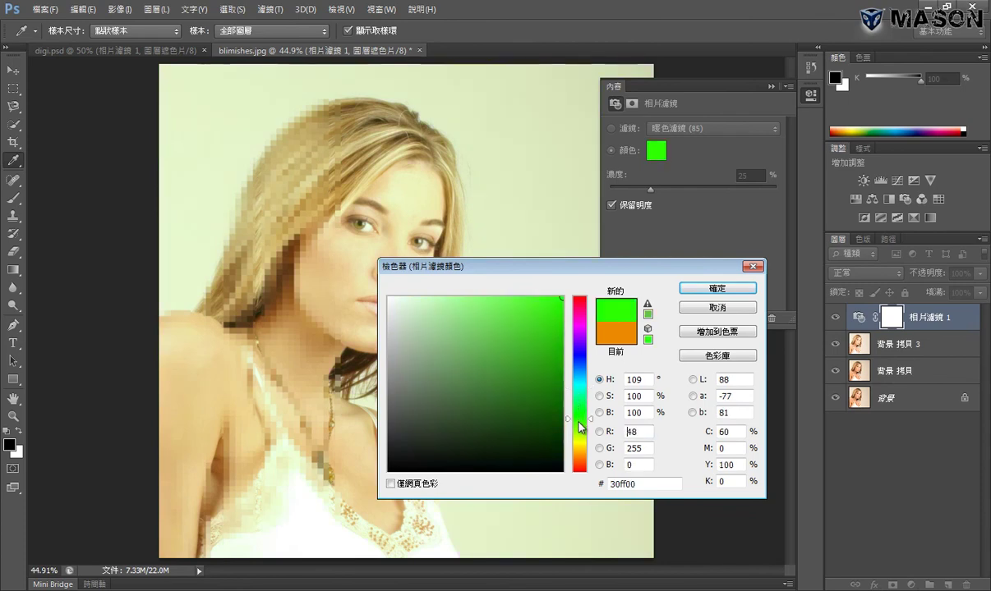
left_click_drag(562, 299, 562, 351)
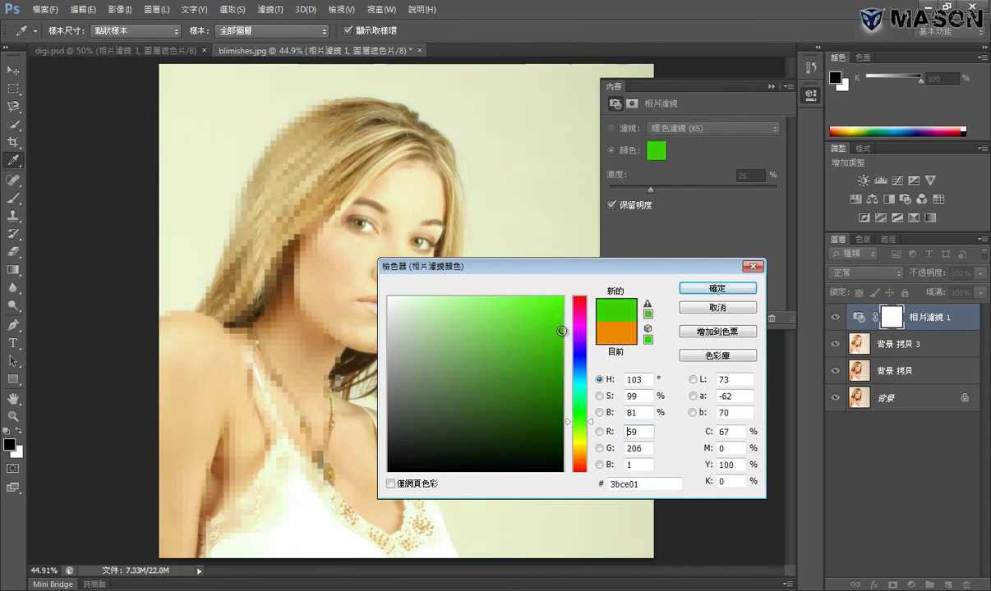
left_click(698, 289)
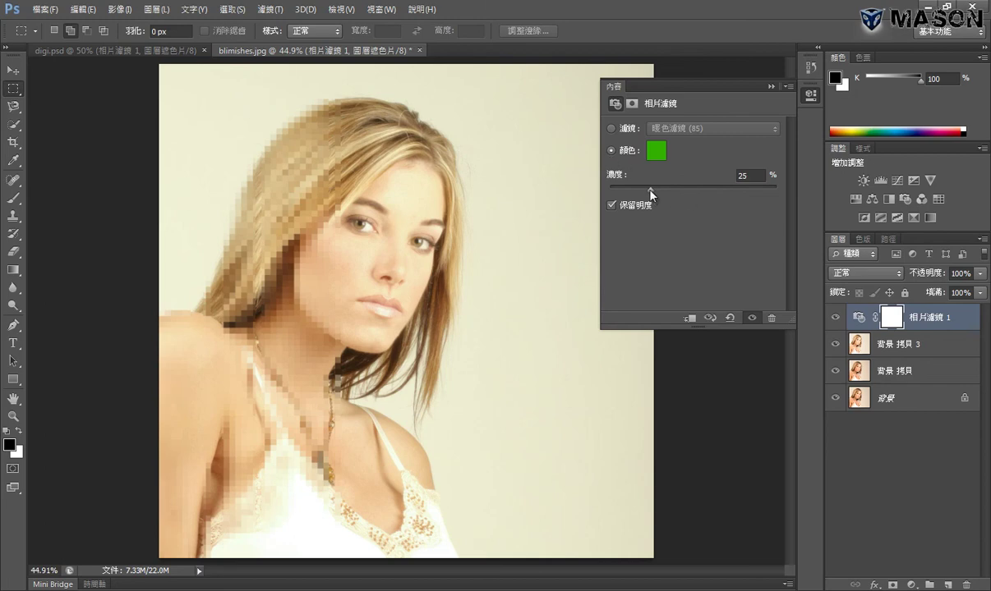
Step: Raise the Photo Filter density to 32% and toggle the layer off and on to compare
mouse_move(650, 189)
left_mouse_down()
mouse_move(696, 189)
mouse_move(648, 191)
mouse_move(656, 194)
left_mouse_up()
left_click(836, 318)
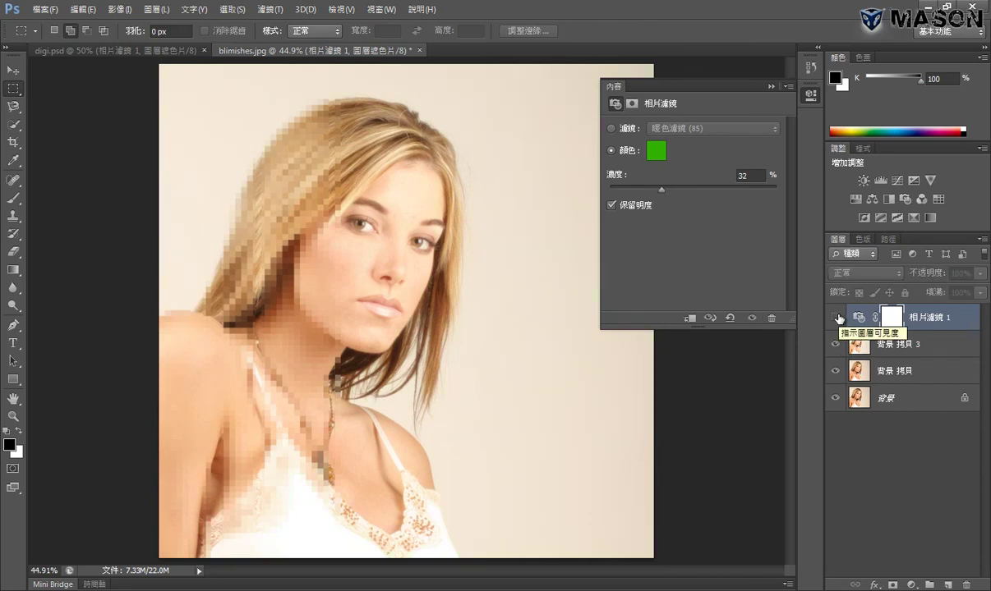
left_click(837, 318)
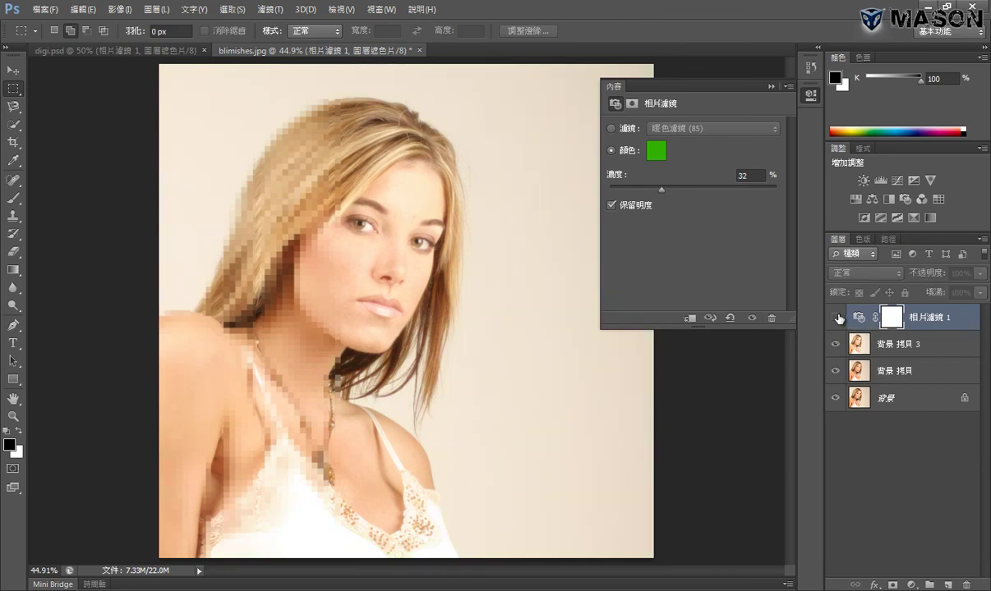
left_click(837, 317)
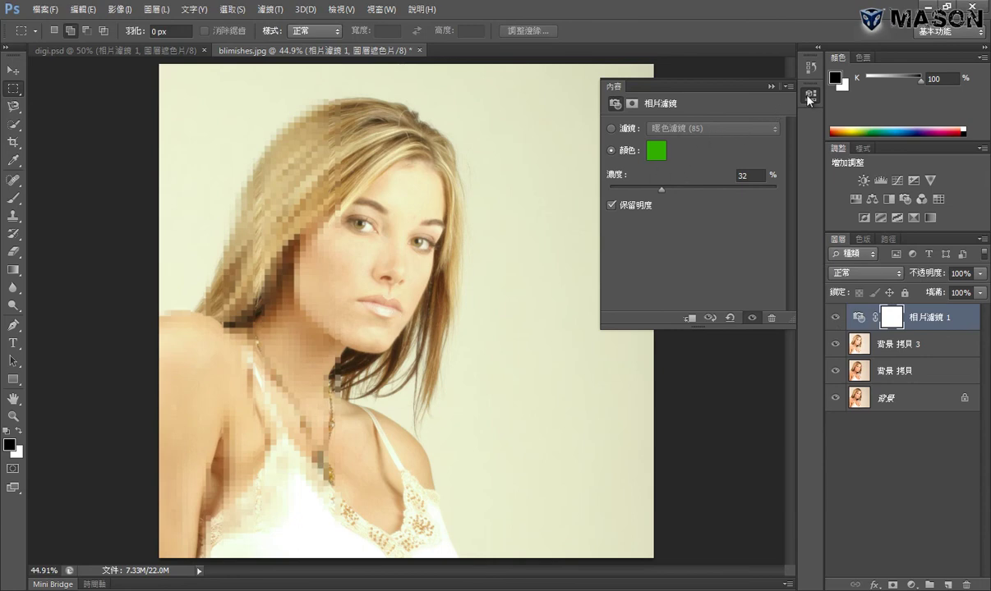
Step: Collapse the Properties panel and compare against the digi.psd reference before returning to blimishes.jpg
left_click(770, 86)
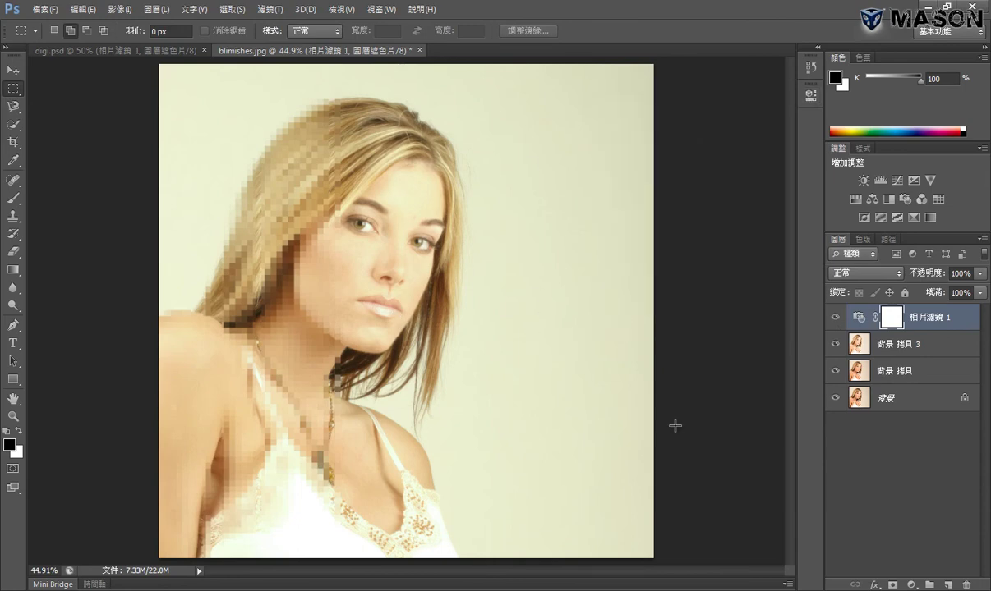
key("ctrl+Tab")
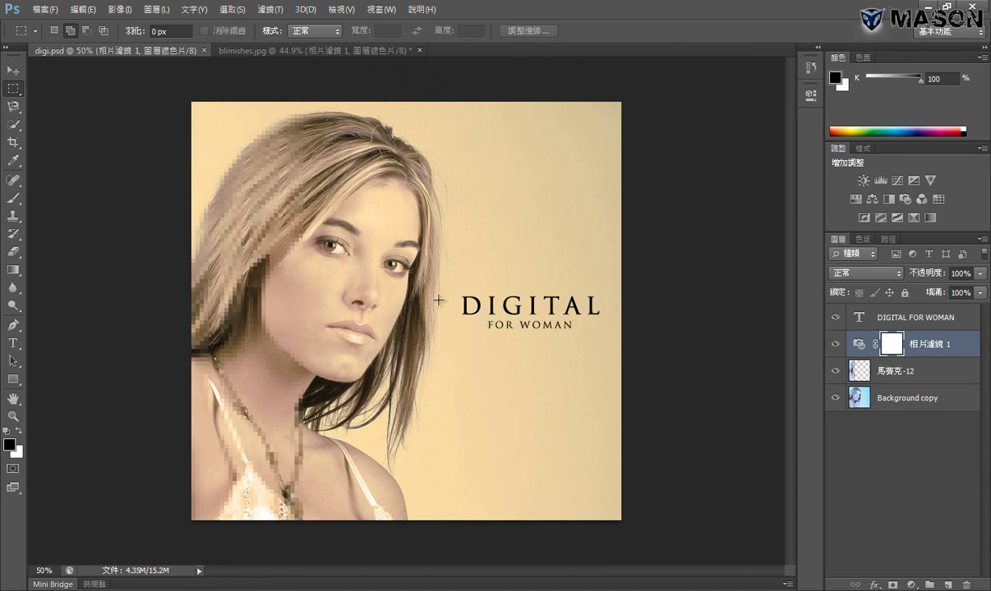
key("ctrl+Tab")
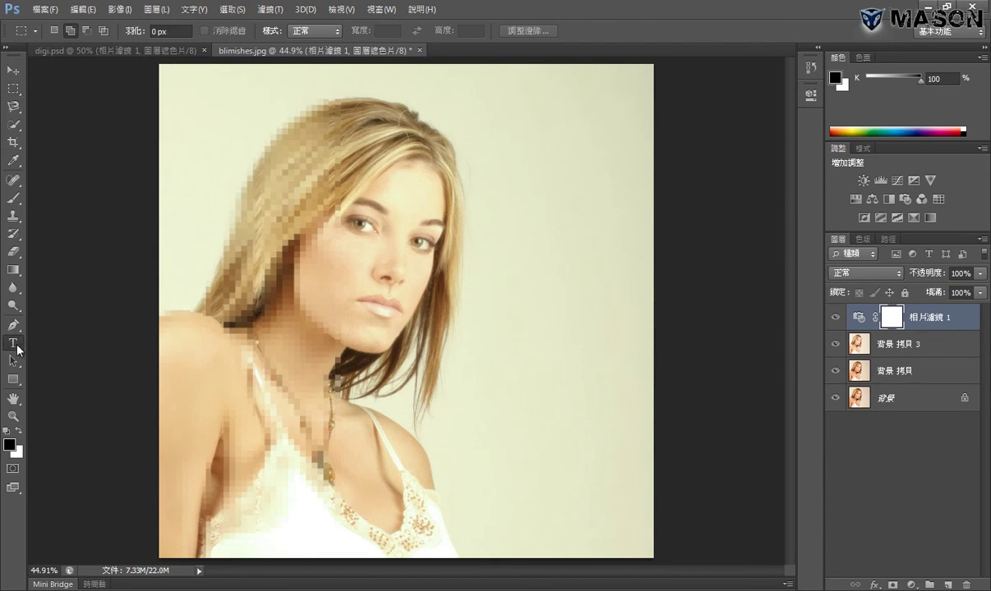
Step: Type a sample text line beside the face, trim it, set it to 170 pt and move it above the eyes
left_click_drag(15, 343, 95, 347)
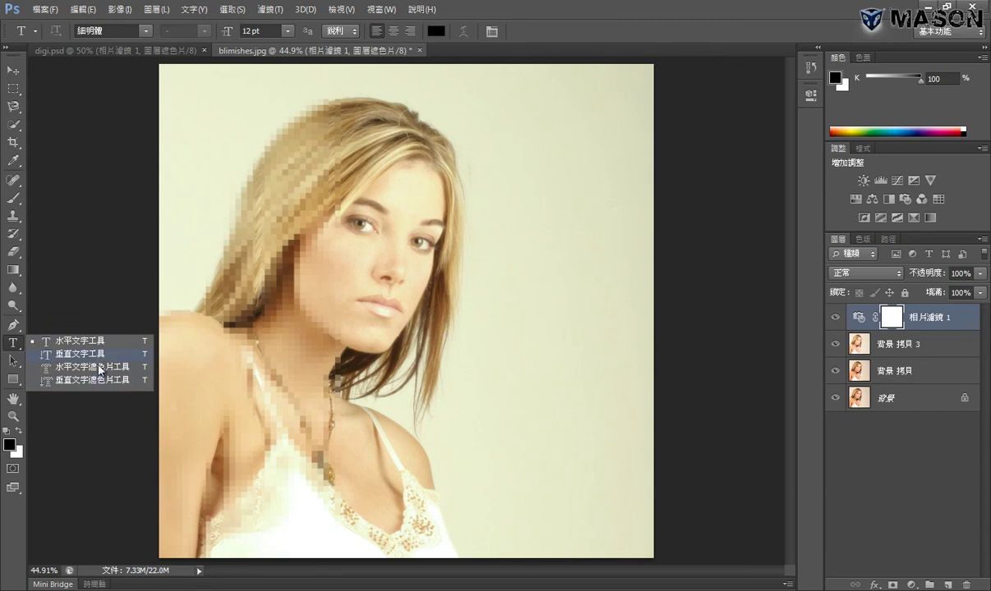
left_click(95, 348)
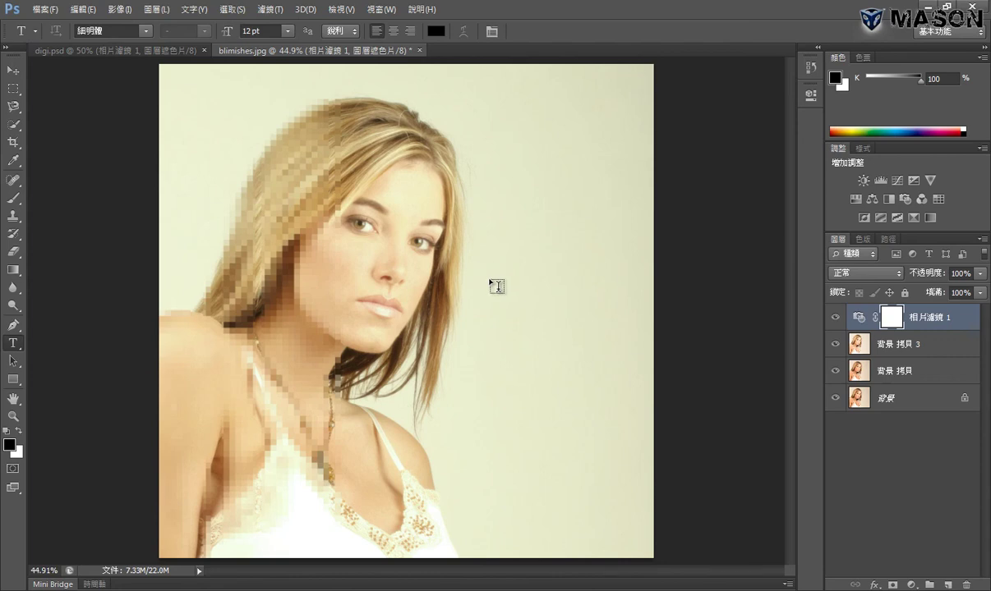
left_click(475, 262)
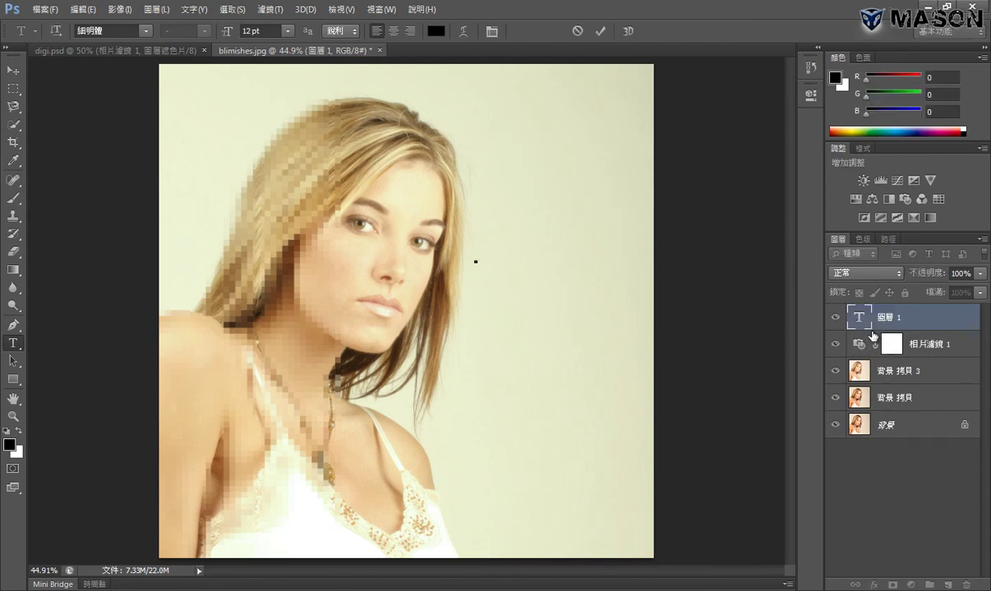
type("mason")
type("com")
type("tw")
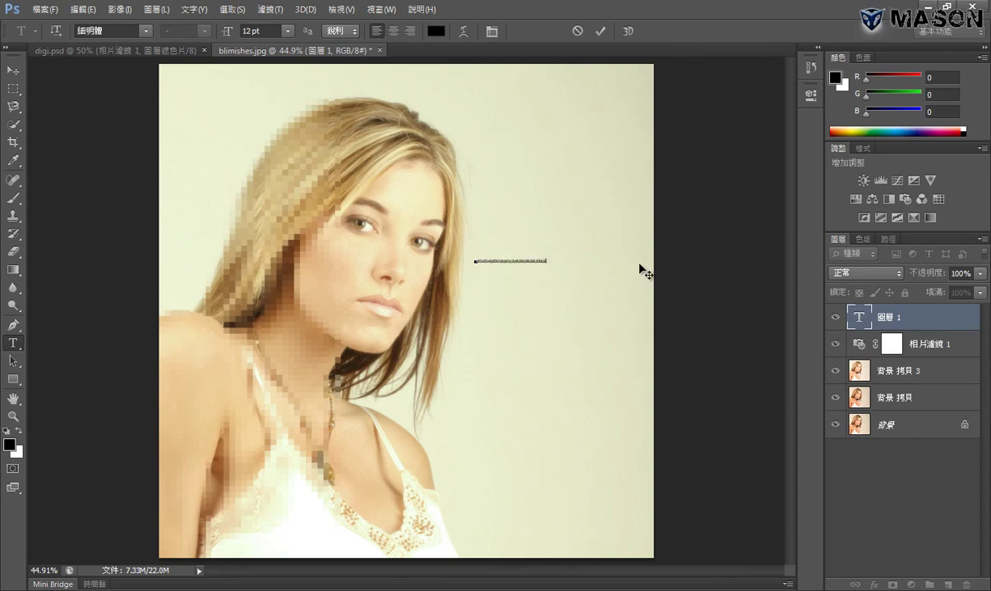
key("ctrl+a")
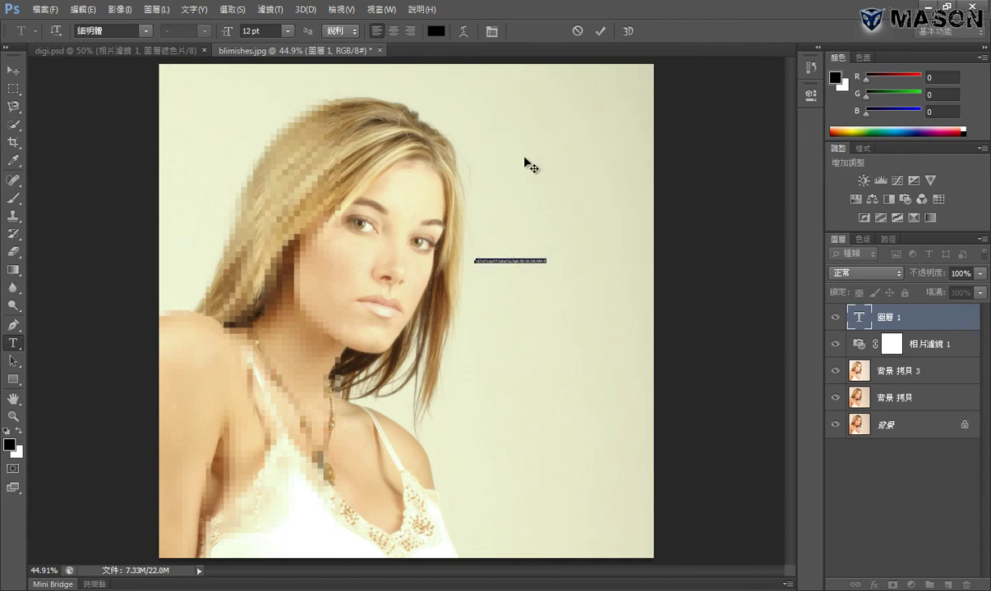
left_click_drag(227, 31, 263, 37)
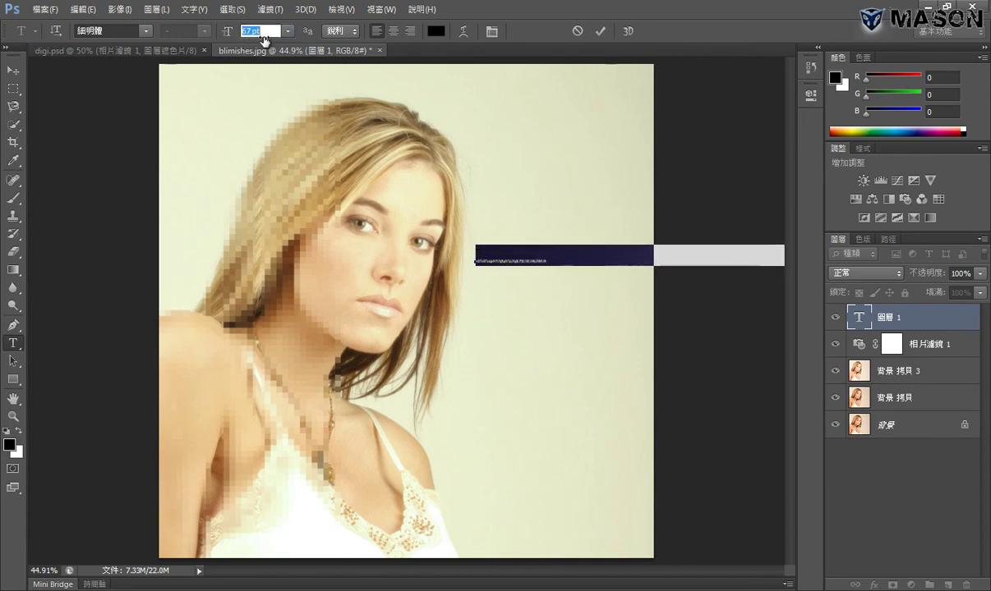
left_click_drag(449, 132, 204, 110)
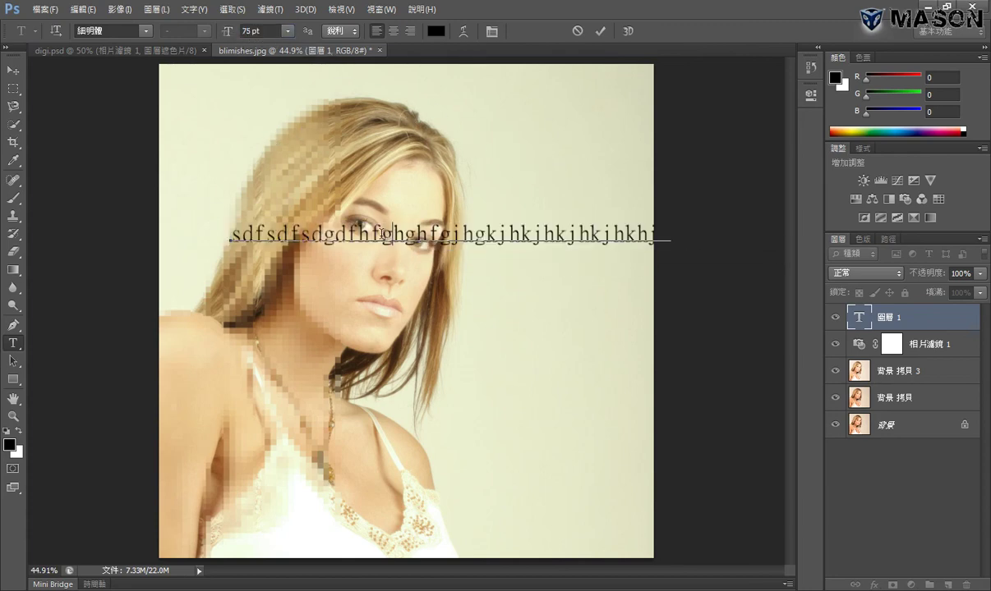
key("BackSpace")
key("ctrl+a")
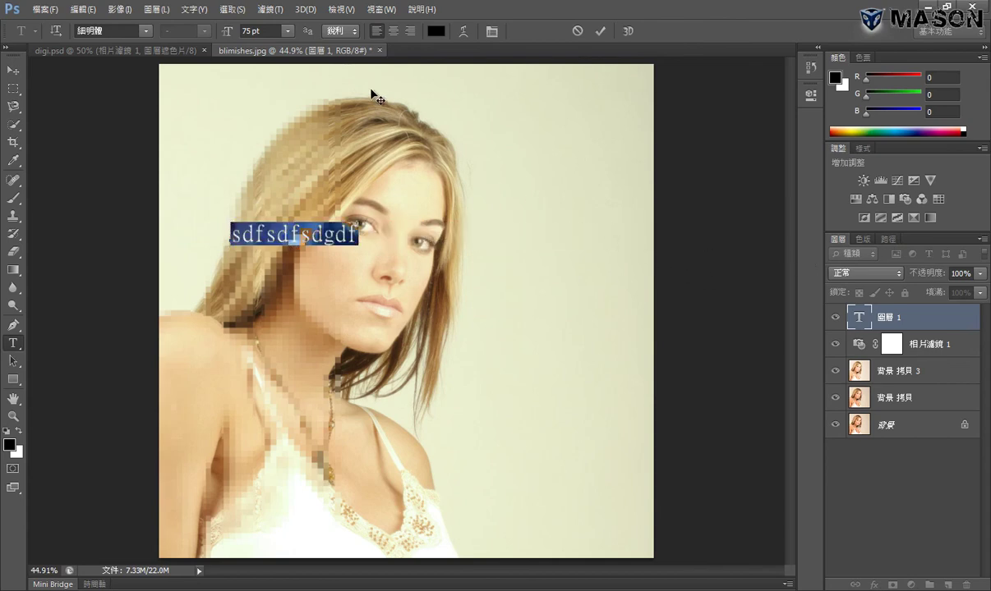
left_click_drag(225, 34, 450, 156)
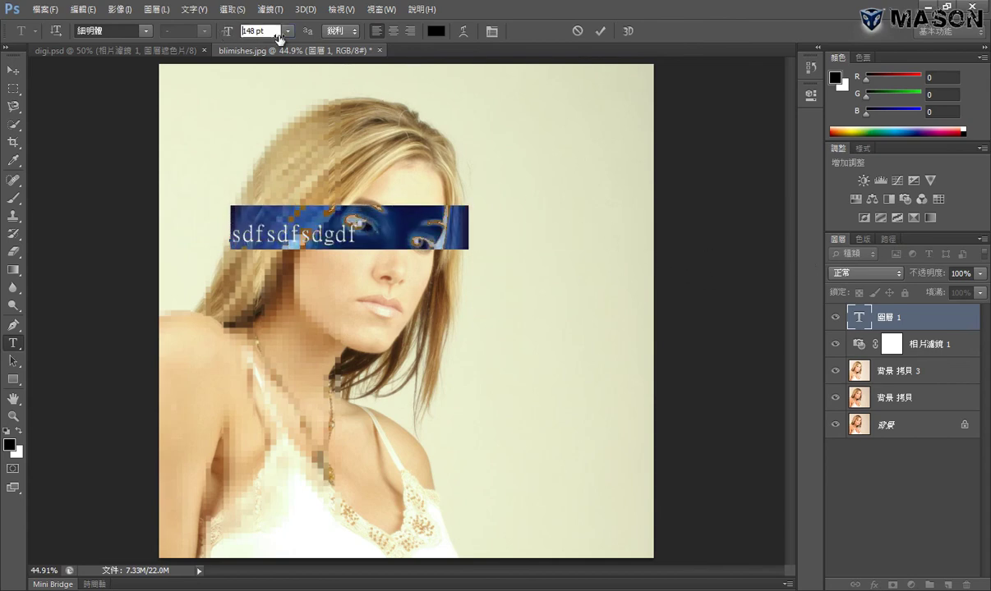
type("170")
left_click(502, 223)
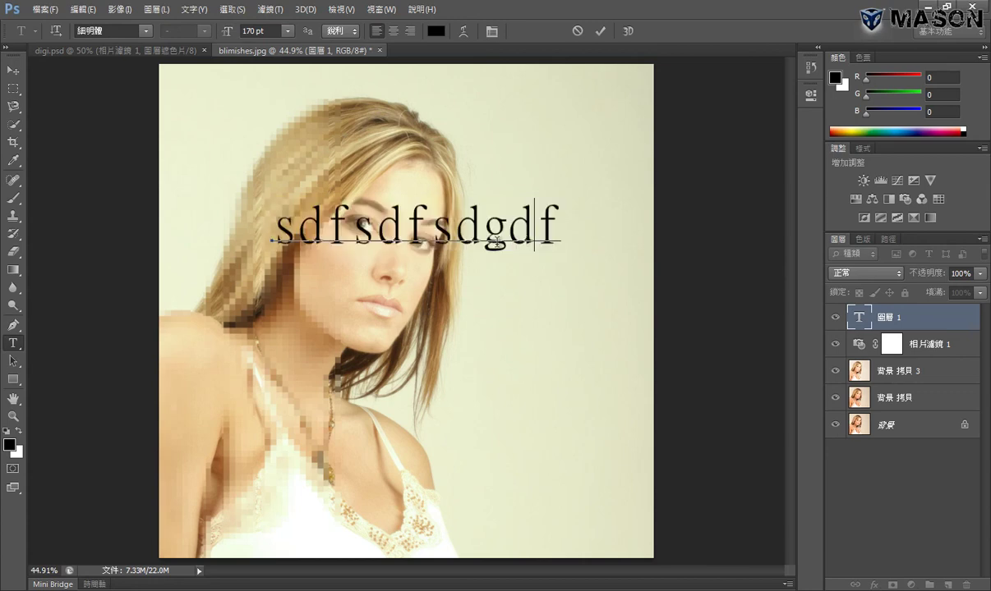
left_click(13, 69)
left_click_drag(504, 267, 505, 220)
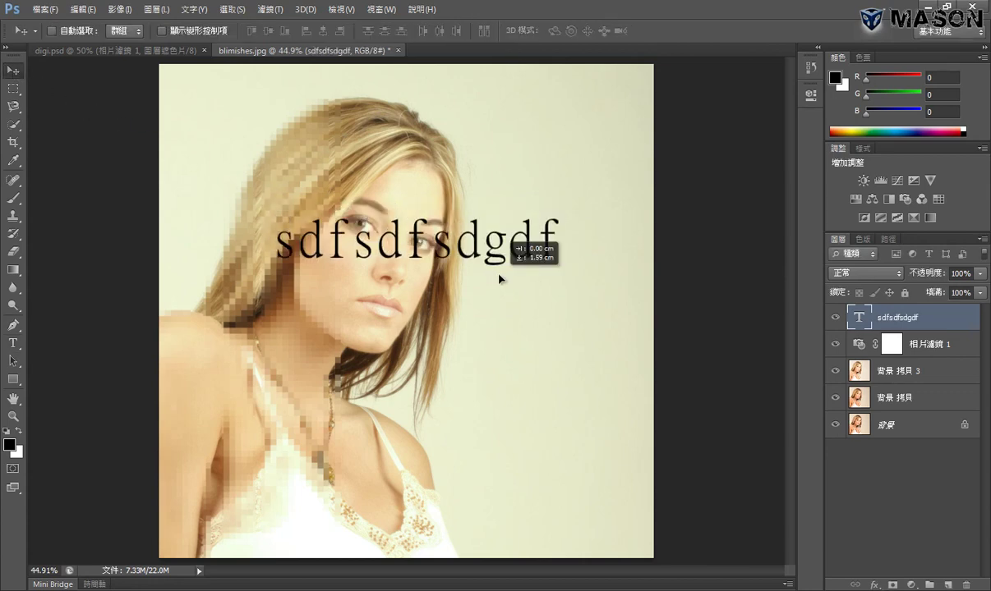
Step: Draw a paragraph text box over the face and chest and type three lines of sample text
left_click(13, 344)
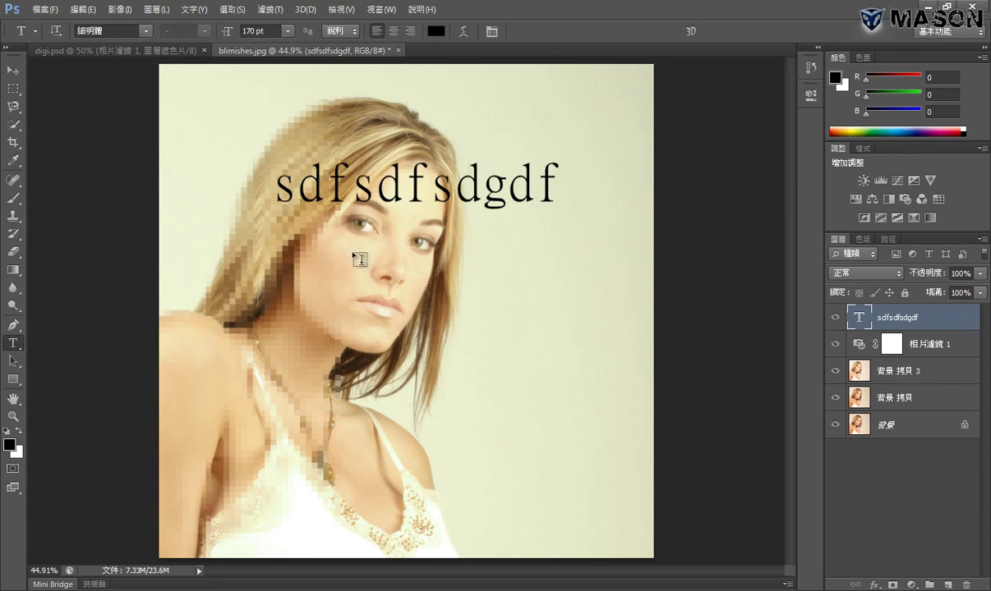
left_click_drag(348, 251, 551, 335)
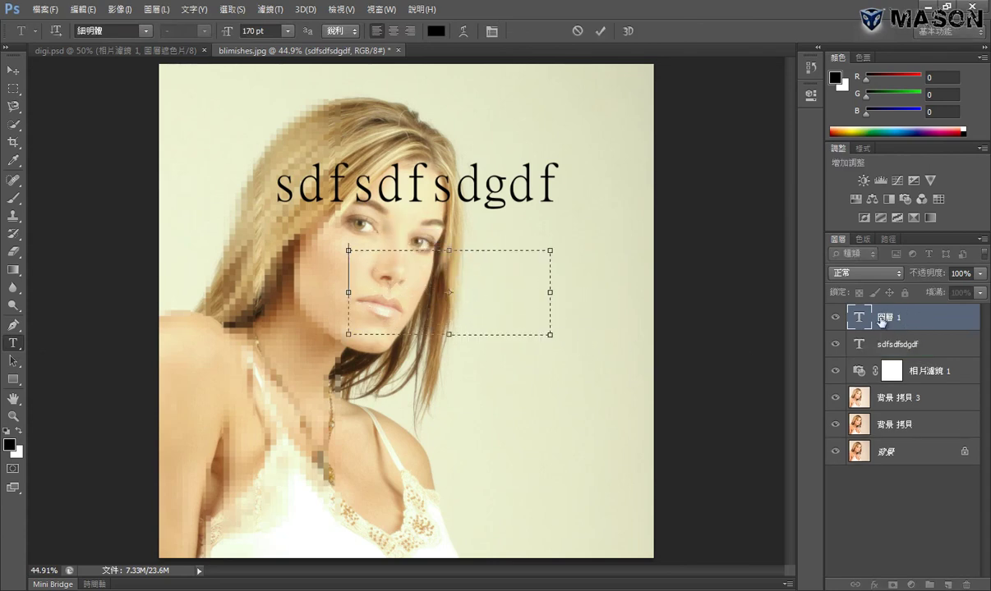
type("sdfasdf")
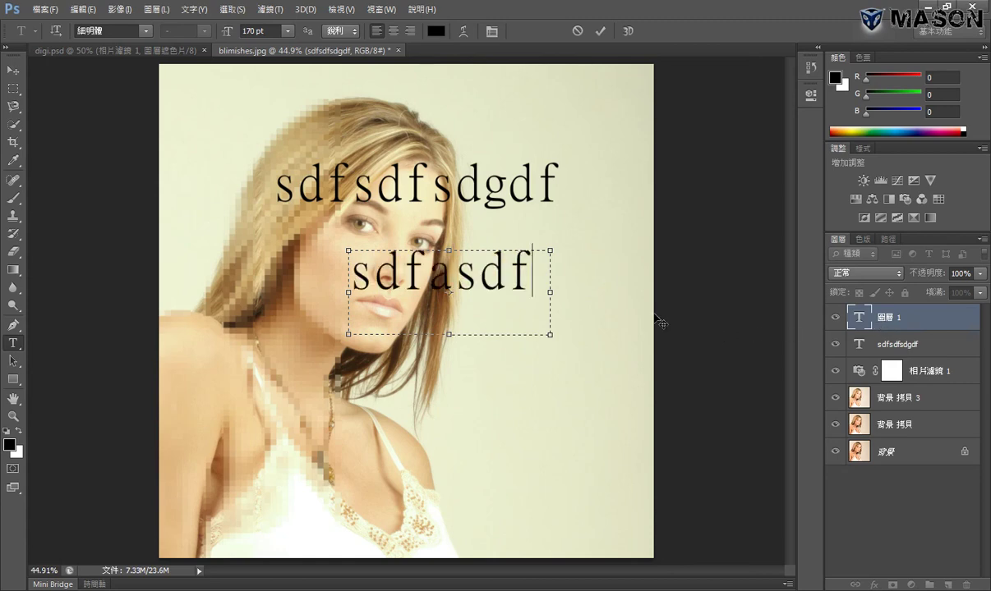
left_click_drag(450, 334, 450, 358)
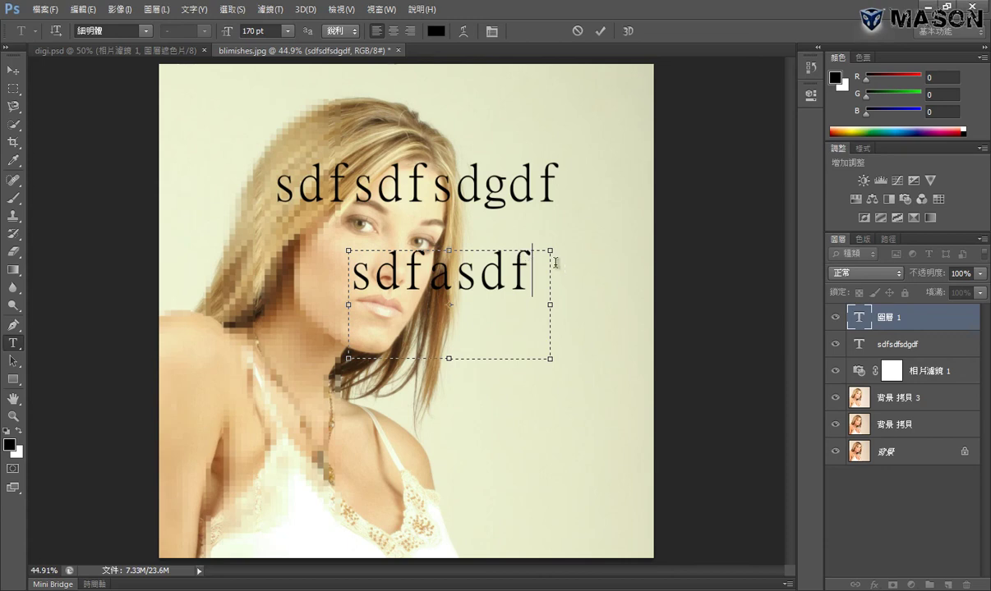
key("BackSpace")
key("BackSpace")
key("BackSpace")
type("-")
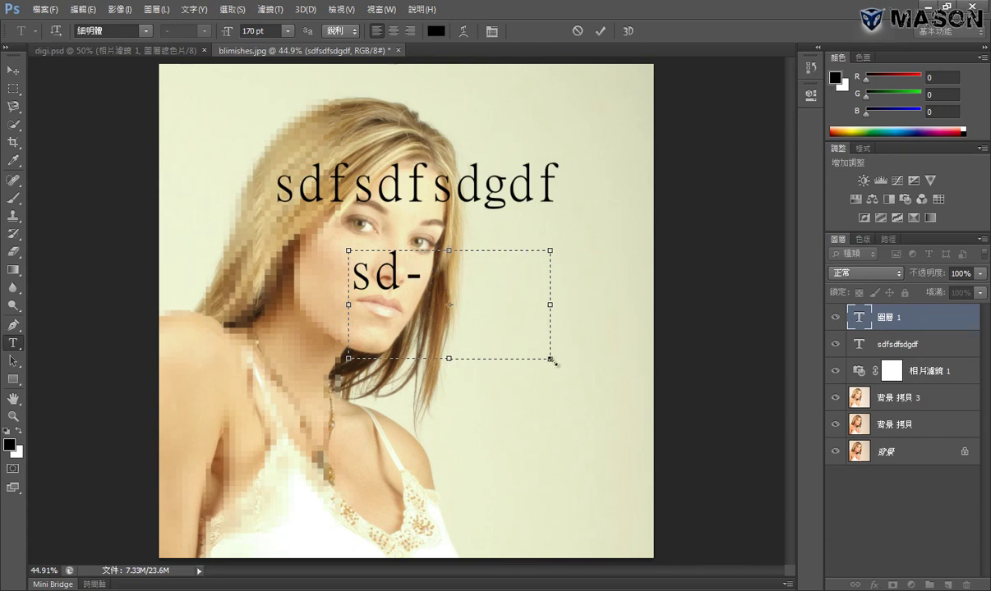
left_click_drag(550, 359, 672, 505)
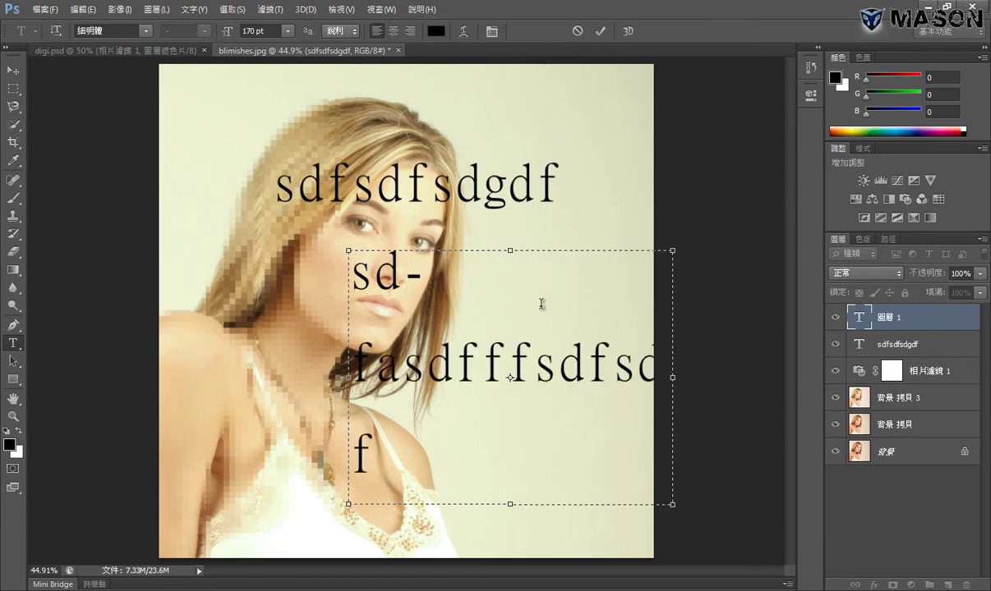
type("sdfsdf")
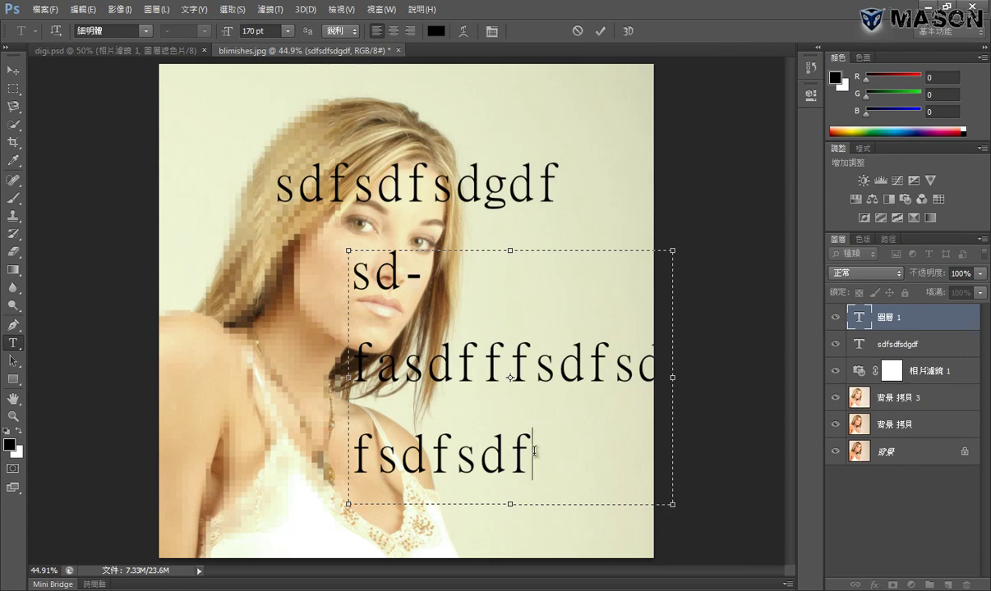
left_click_drag(534, 449, 349, 271)
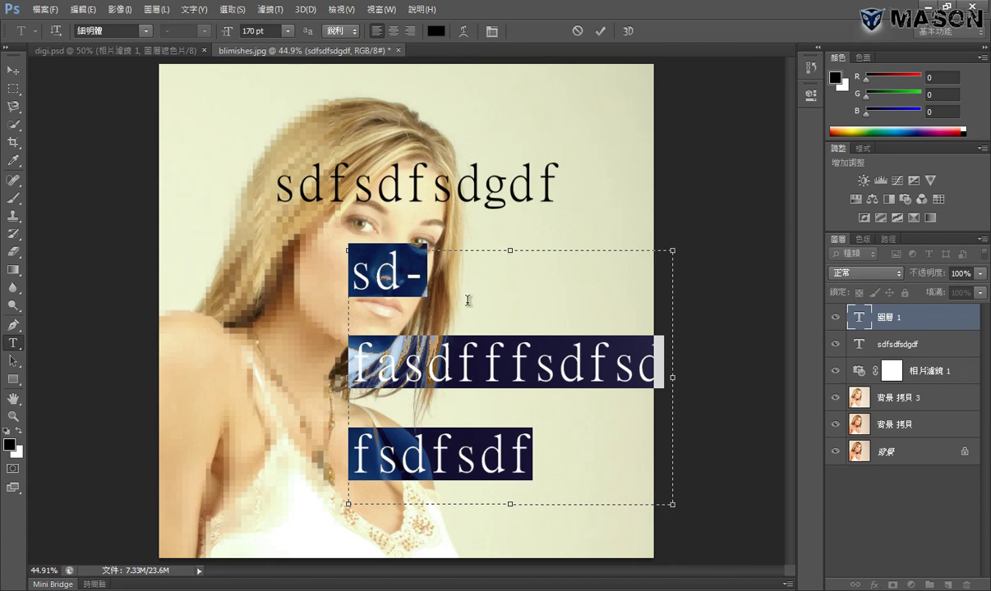
left_click(14, 71)
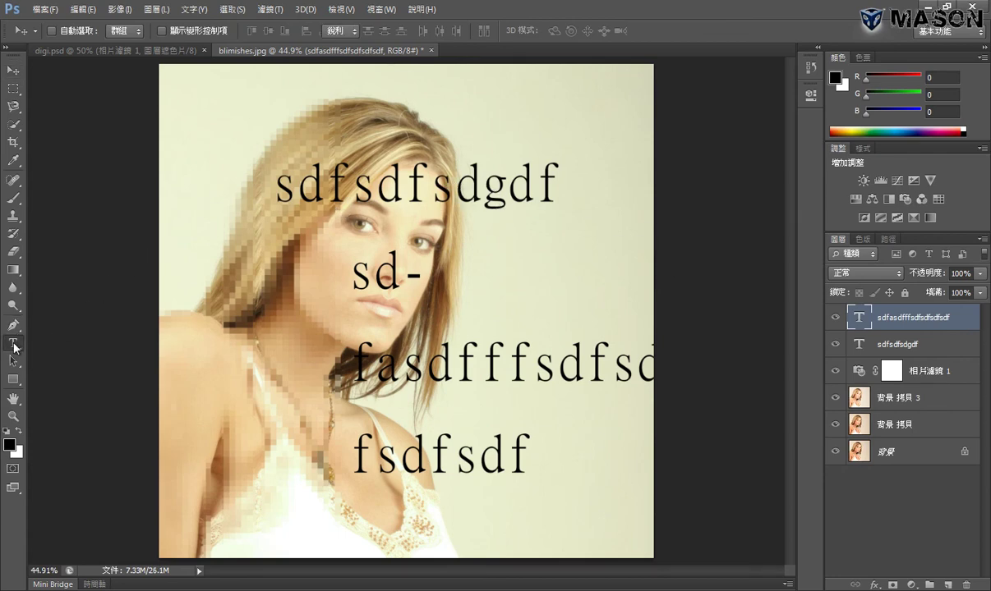
Step: Select the sdfsdfsdgdf text layer with the Move tool
left_click(14, 344)
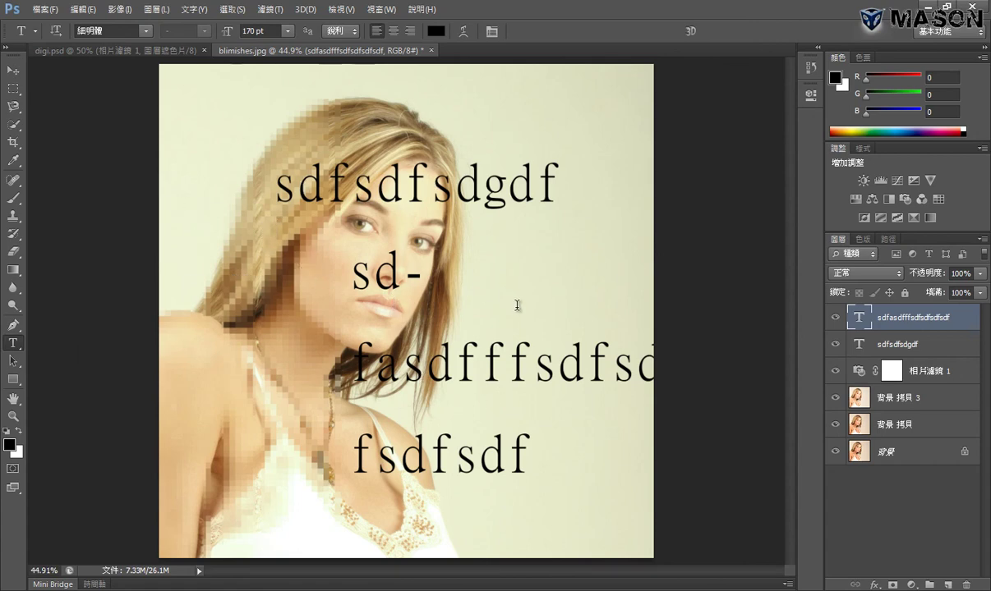
left_click(14, 70)
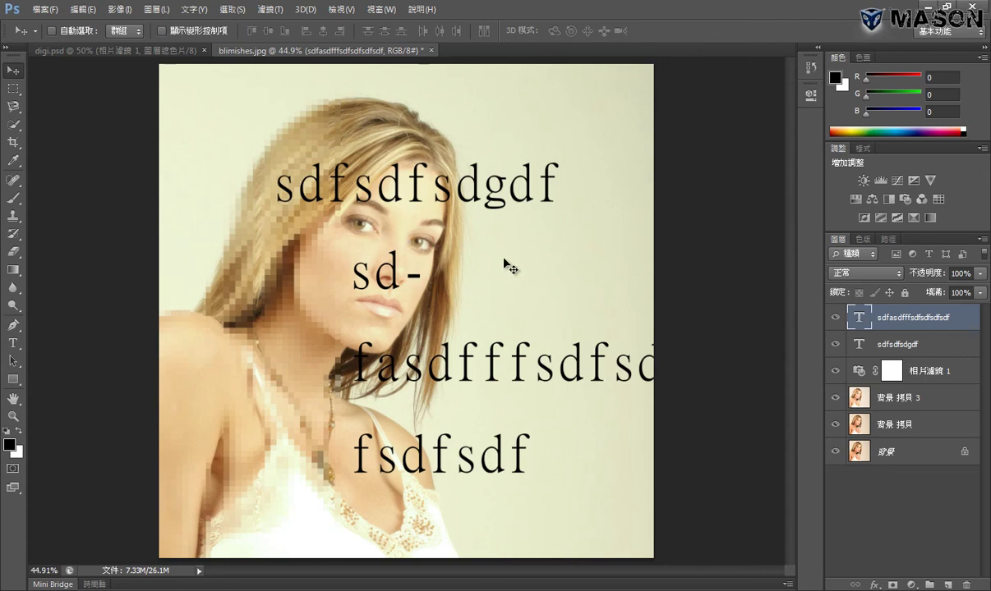
left_click(905, 346)
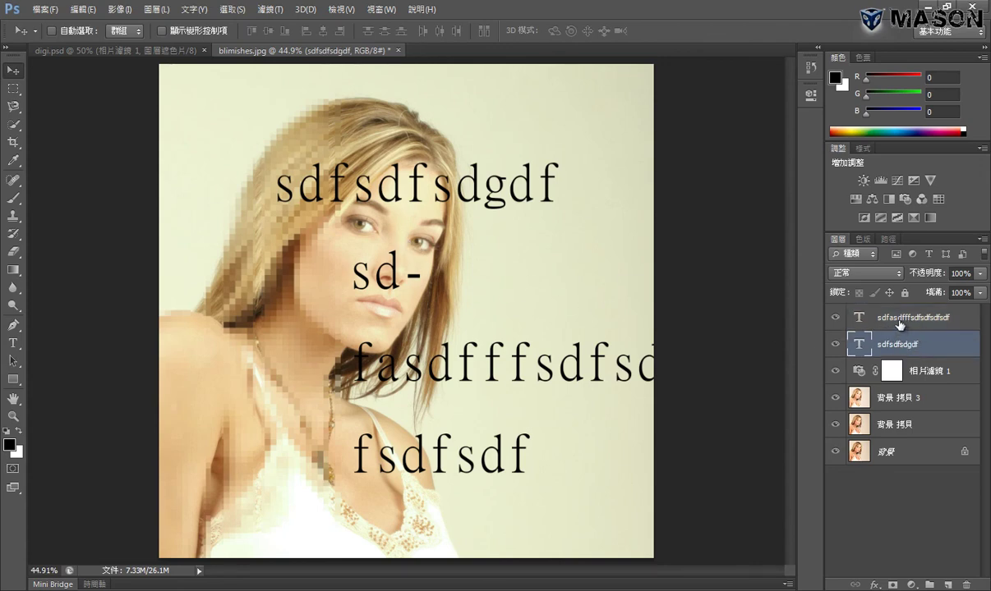
Step: Delete both sample text layers and type a 170 pt black 'Womon' title beside the nose
left_click(900, 317, "shift")
mouse_move(877, 332)
left_mouse_down()
mouse_move(969, 541)
mouse_move(965, 584)
left_mouse_up()
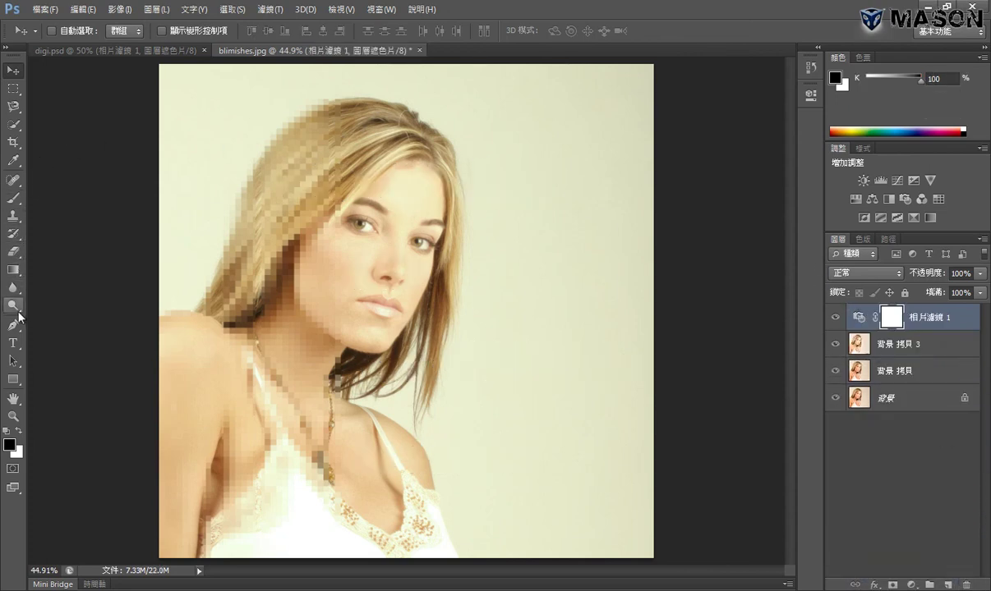
left_click(14, 344)
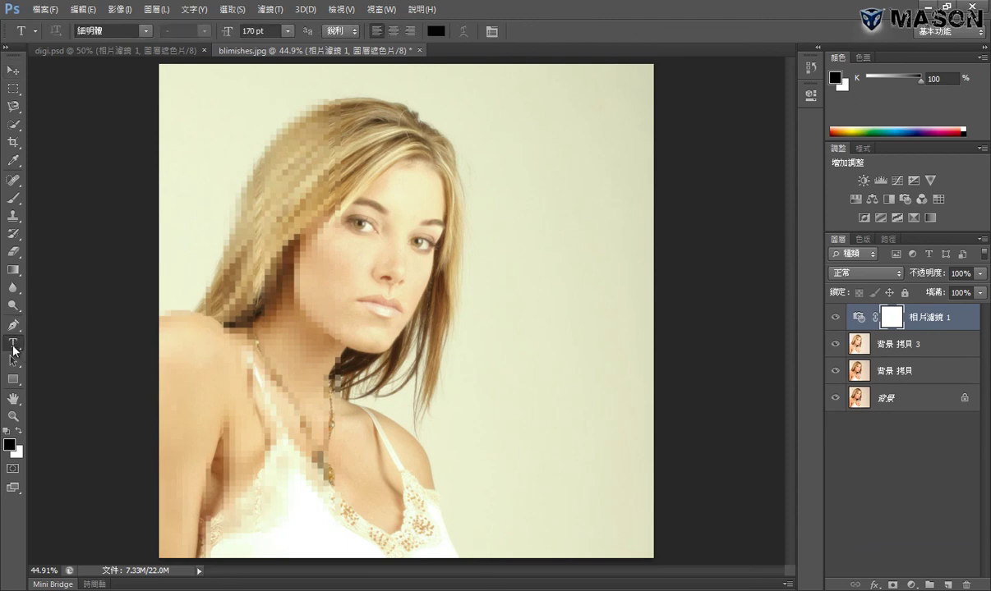
left_click(396, 267)
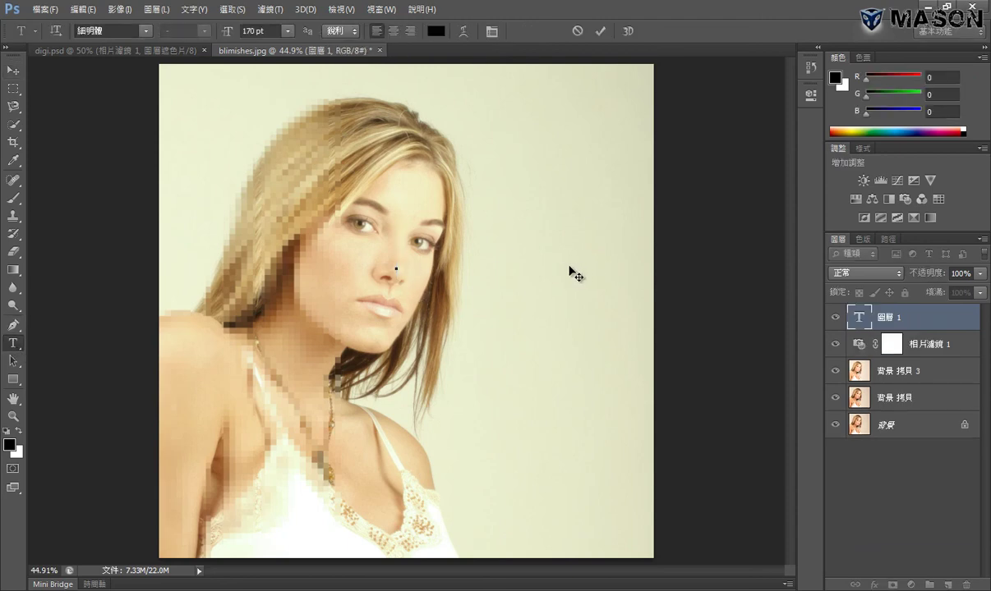
type("Wo")
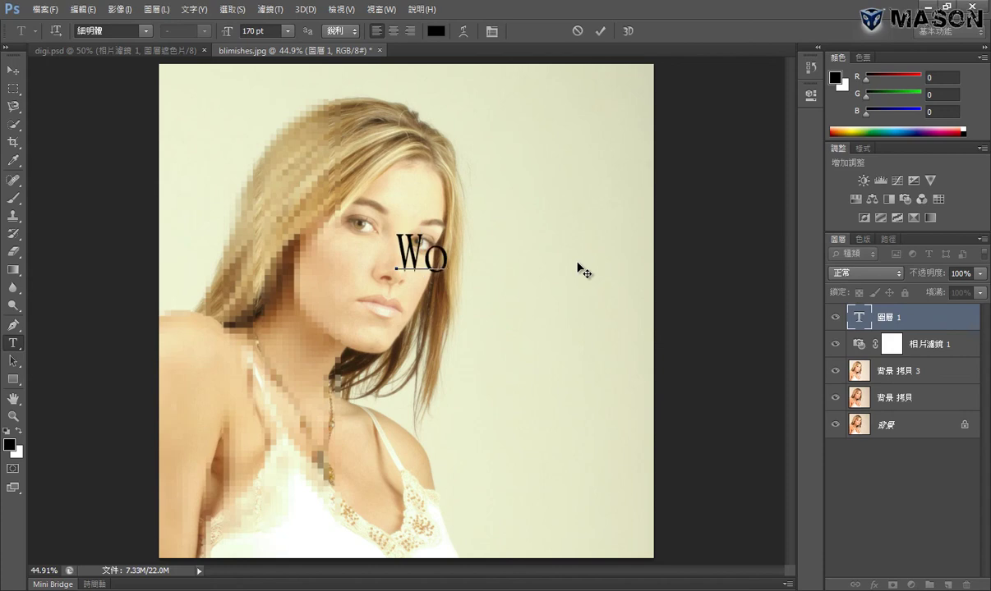
type("MO")
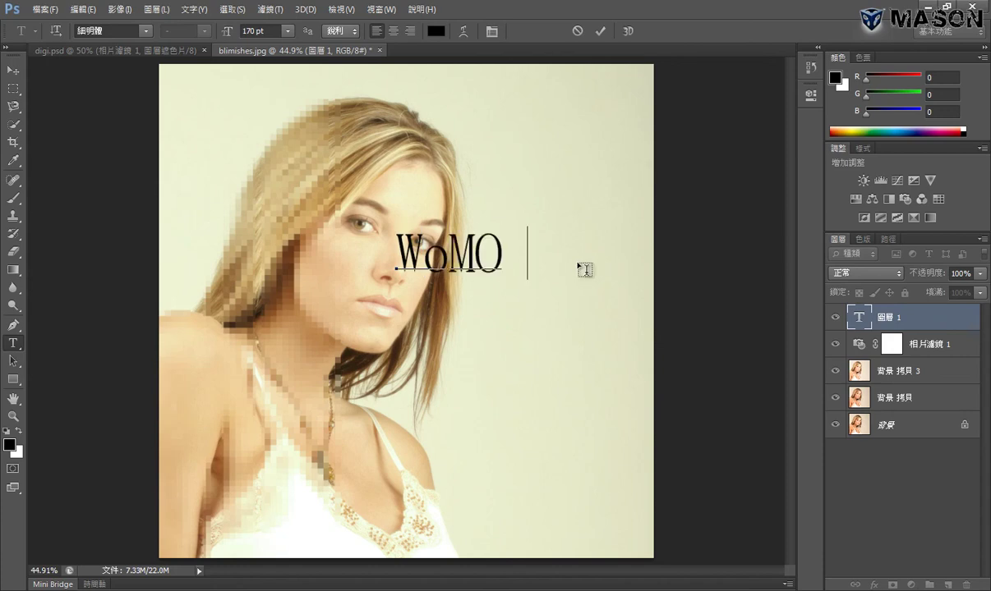
type("N")
key("BackSpace")
key("BackSpace")
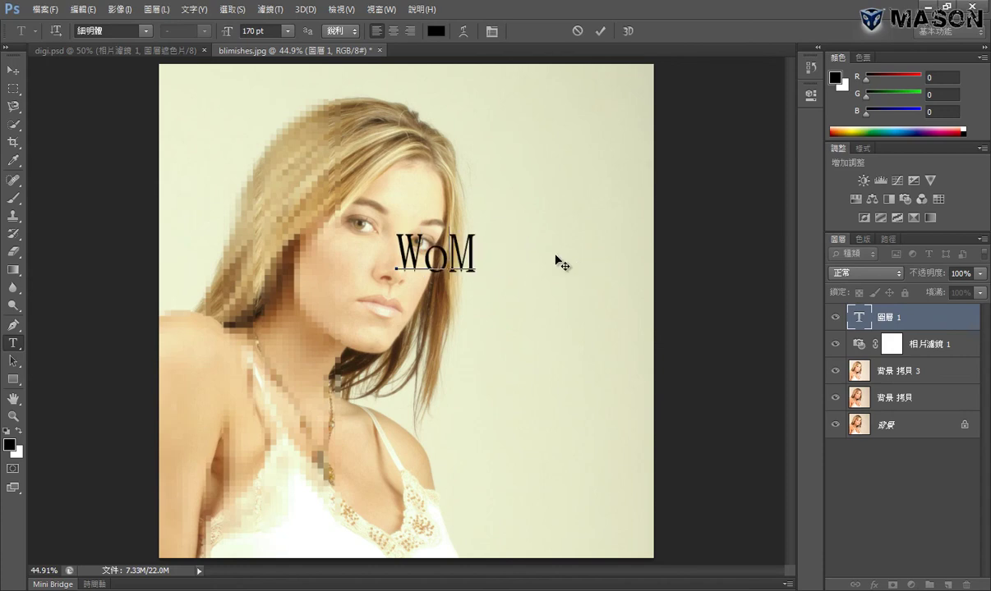
key("BackSpace")
type("mon")
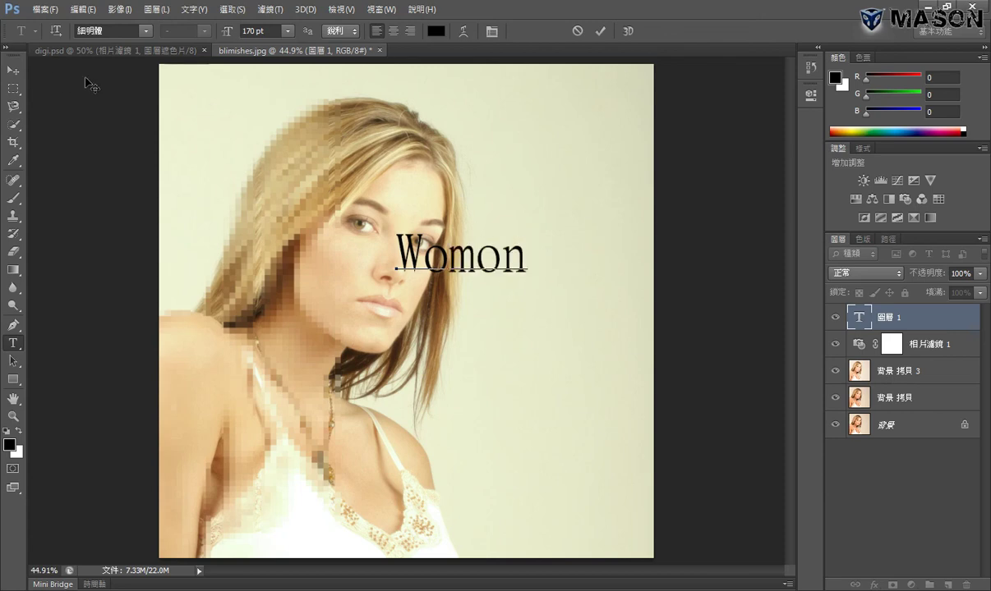
Step: Commit the Womon title and reposition it lower beside the face
left_click(12, 73)
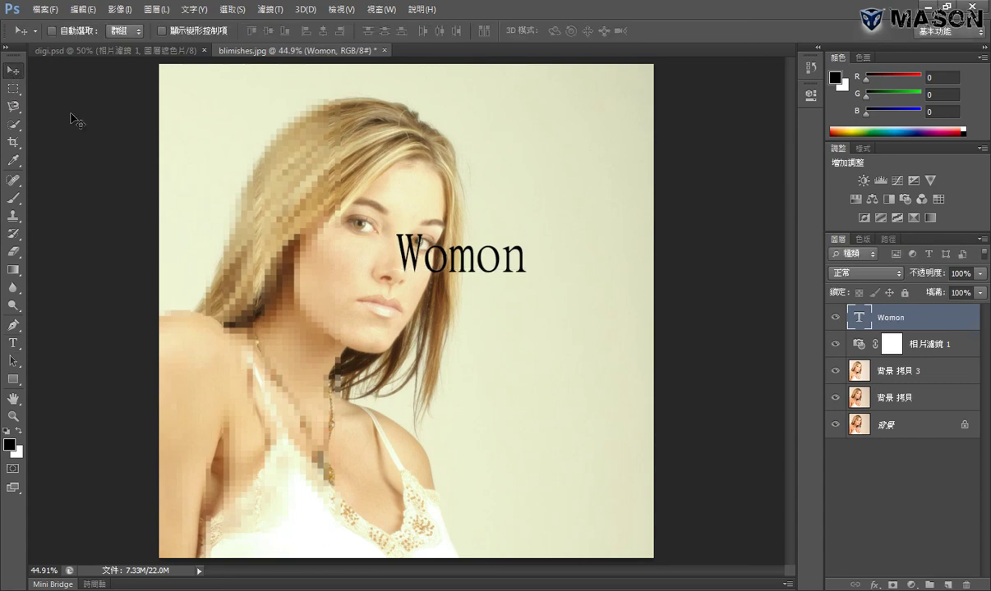
mouse_move(485, 225)
left_mouse_down()
mouse_move(449, 258)
mouse_move(517, 207)
left_mouse_up()
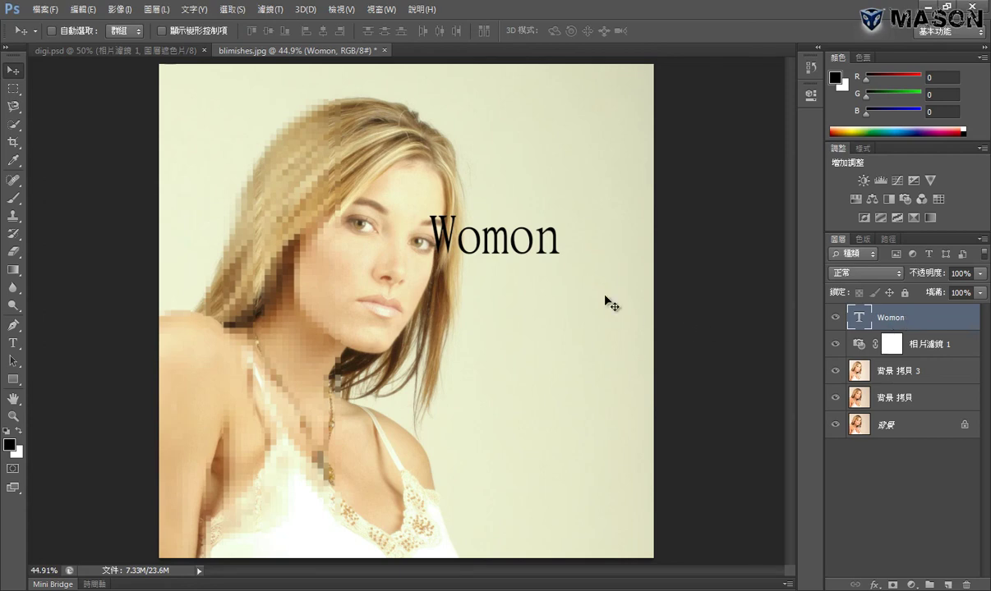
left_click_drag(567, 287, 575, 362)
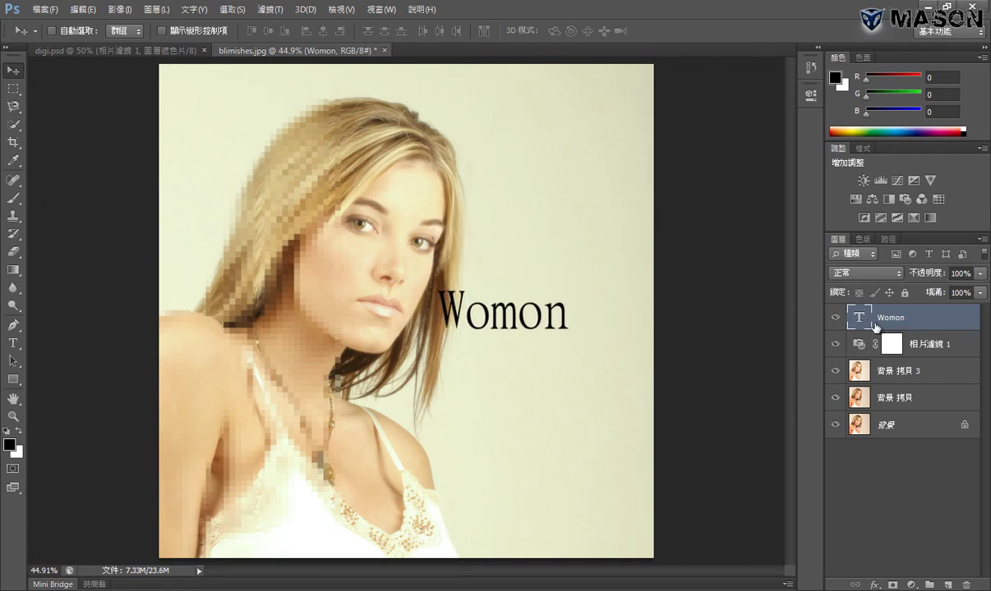
left_click_drag(556, 289, 580, 263)
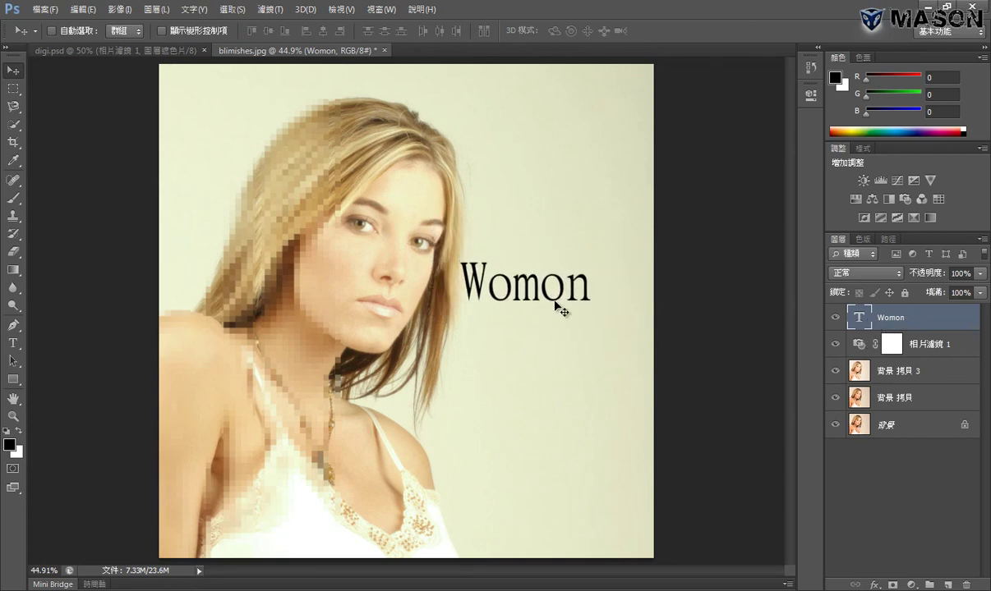
Step: Enlarge the Womon text to 187 pt and shift it down-left toward the face
double_click(859, 319)
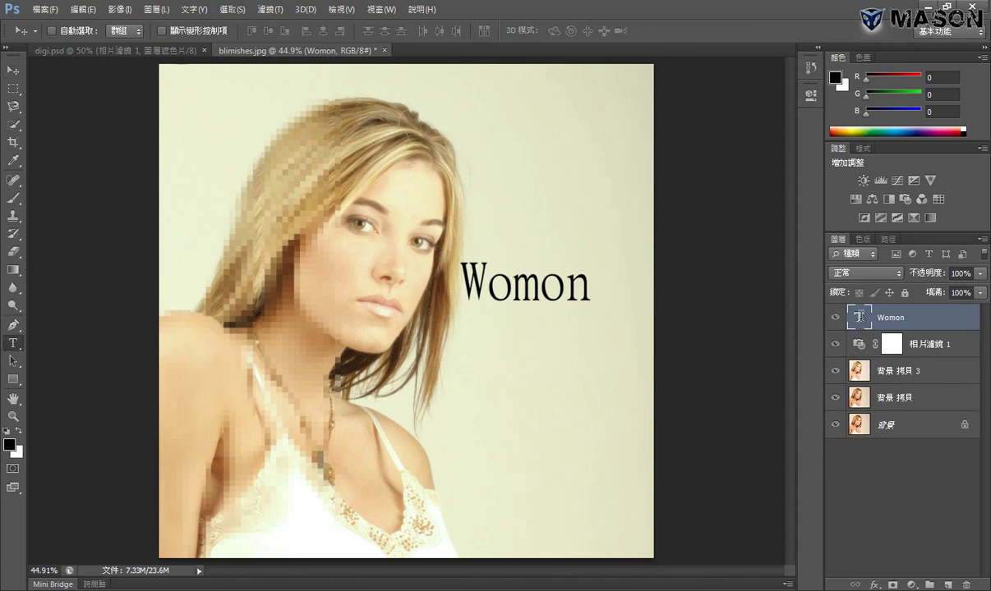
left_click(13, 70)
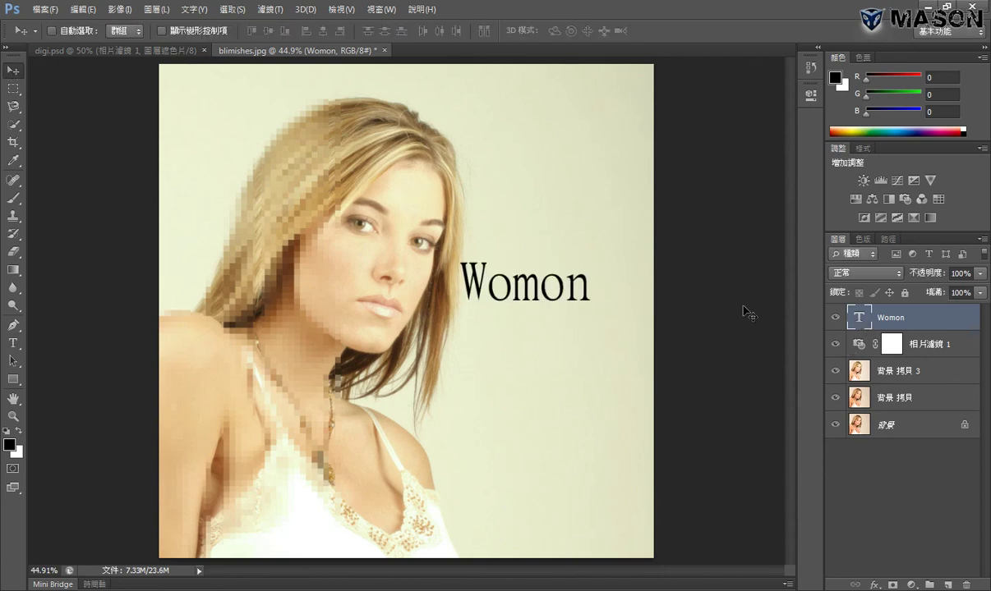
double_click(857, 319)
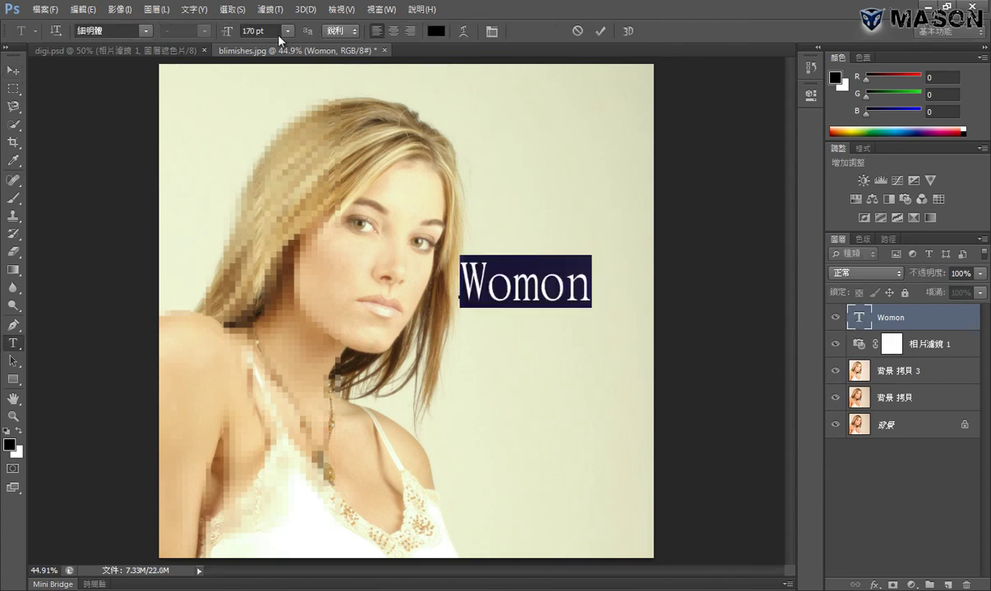
left_click_drag(232, 36, 246, 36)
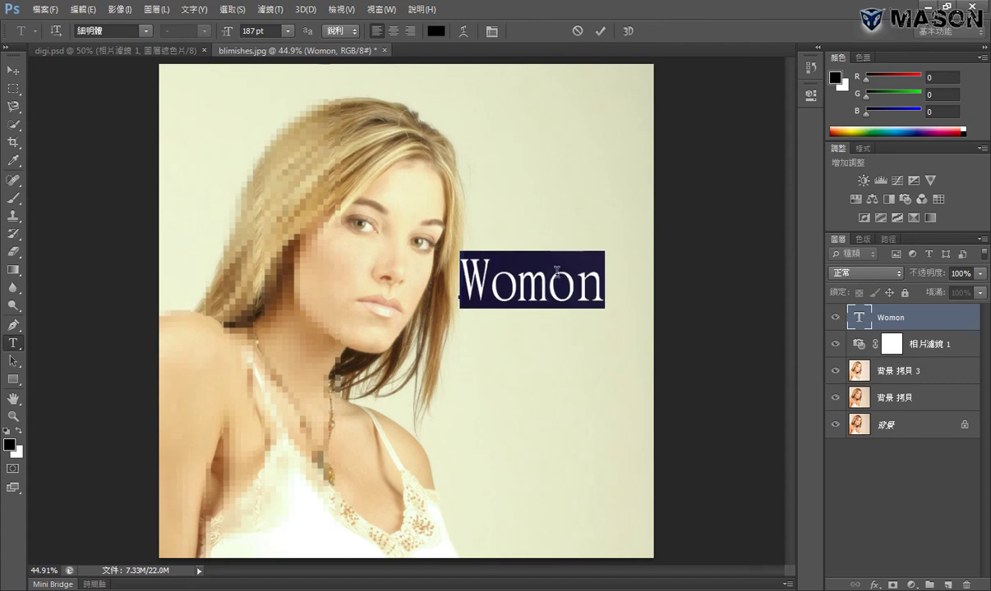
left_click_drag(547, 279, 590, 281)
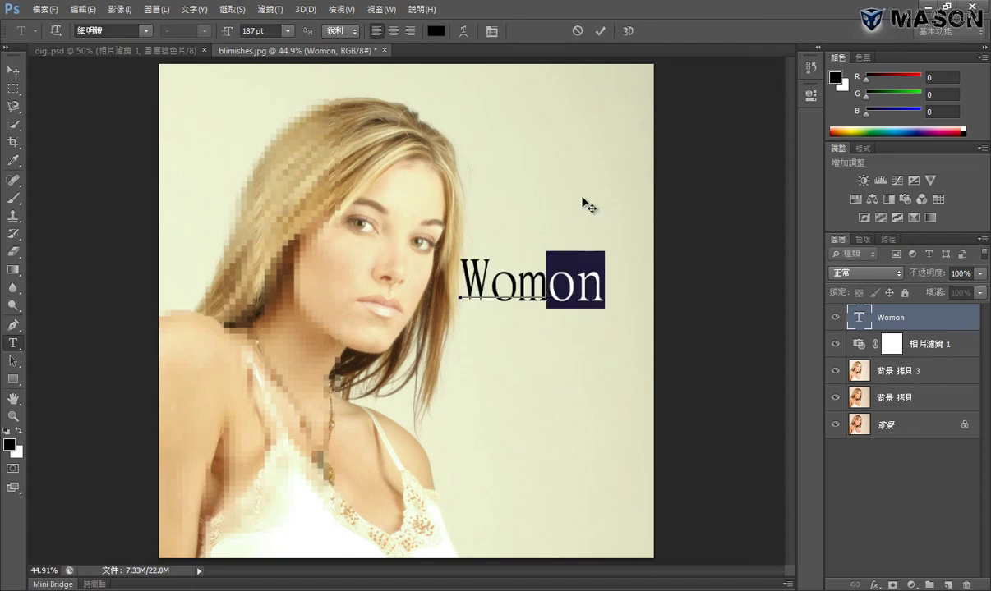
left_click_drag(586, 205, 547, 225)
Step: Colour the letters 'mon' in Womon pure red
left_click(475, 291)
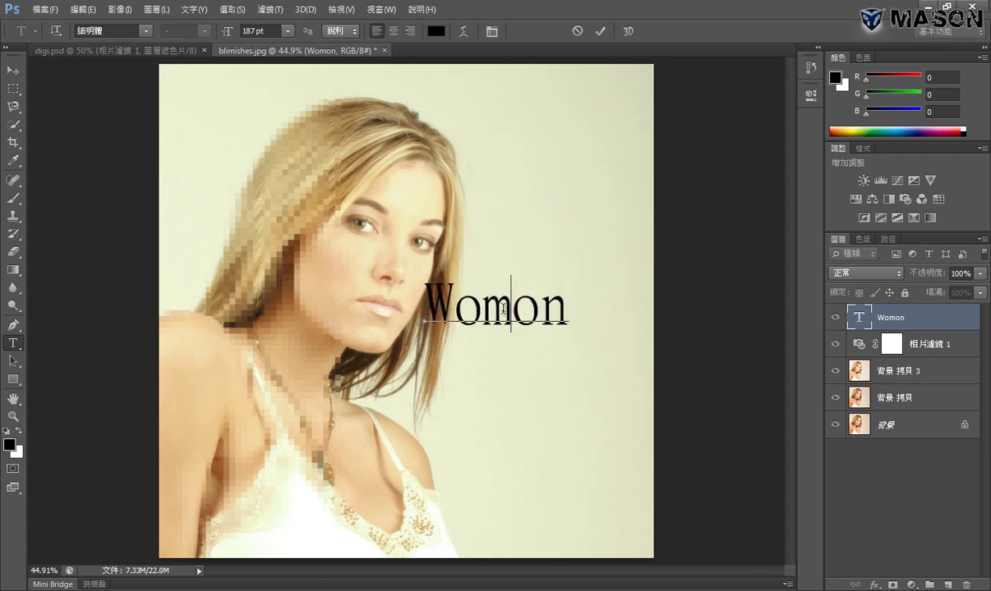
left_click_drag(482, 304, 564, 305)
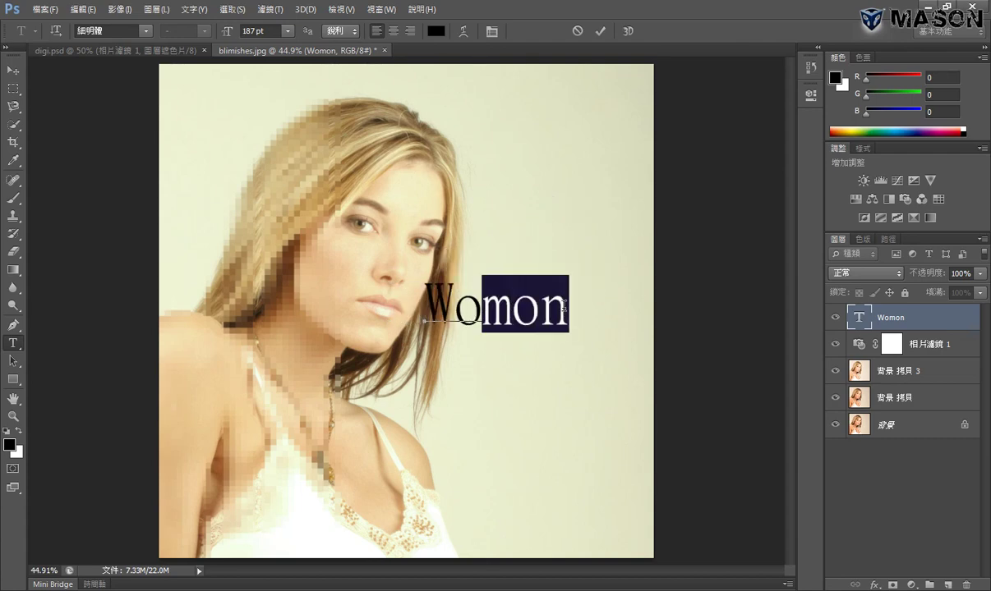
left_click(436, 30)
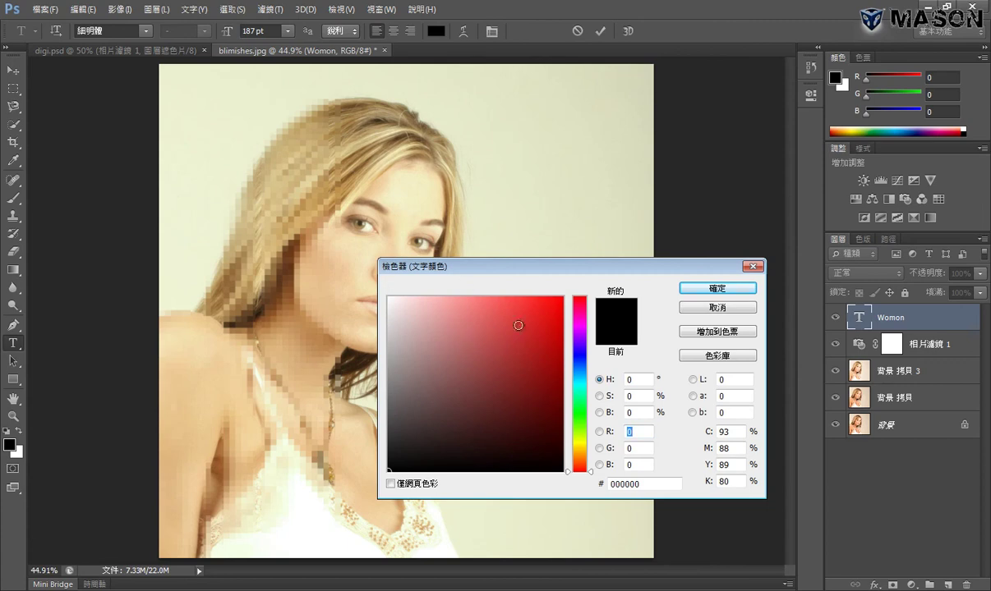
left_click(563, 297)
left_click(681, 291)
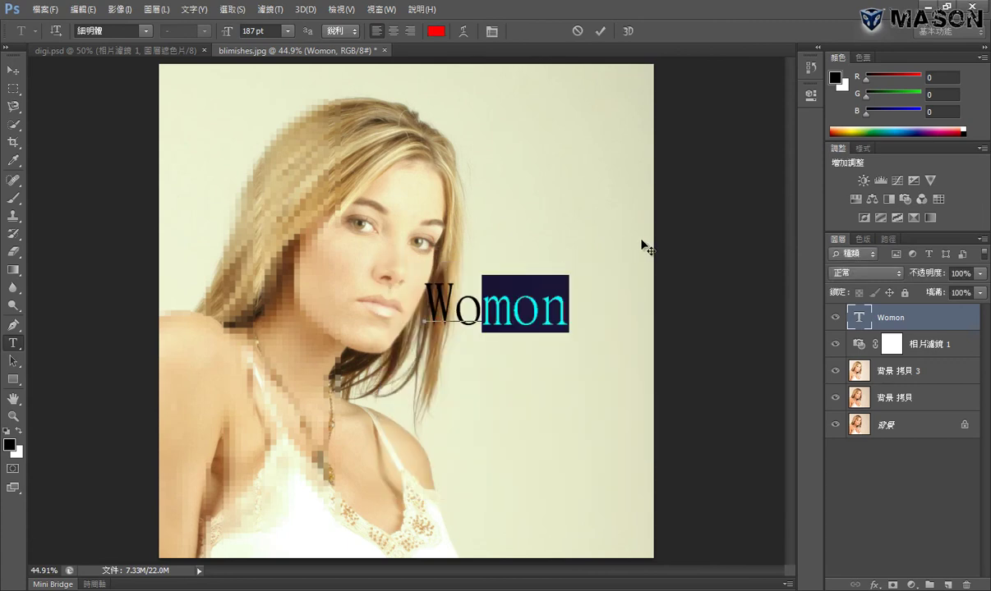
left_click(542, 328)
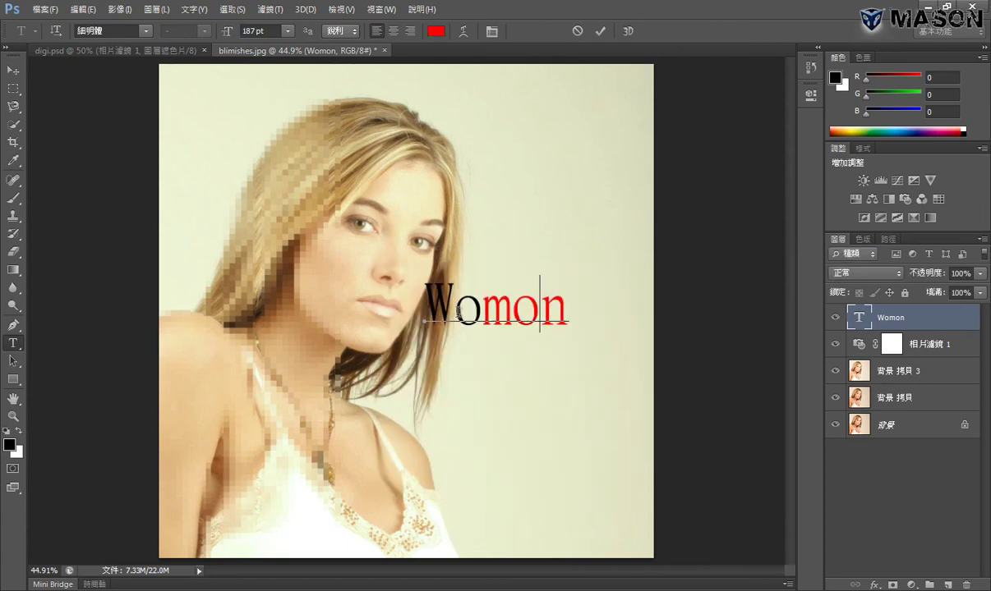
Step: Make the first 'o' white and move the title up-left onto her cheek
left_click_drag(452, 300, 482, 299)
left_click(437, 30)
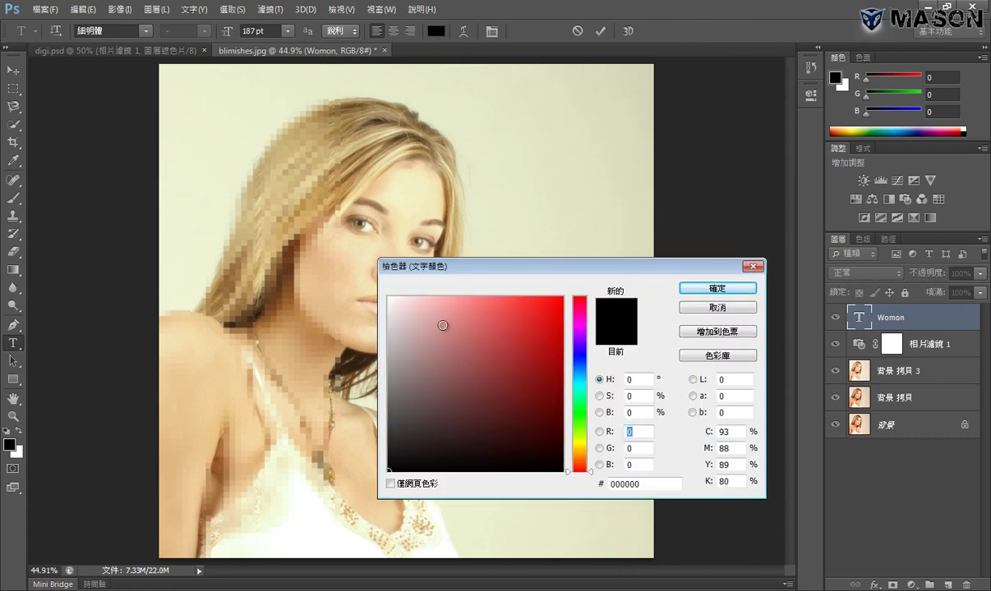
left_click(389, 298)
left_click(682, 290)
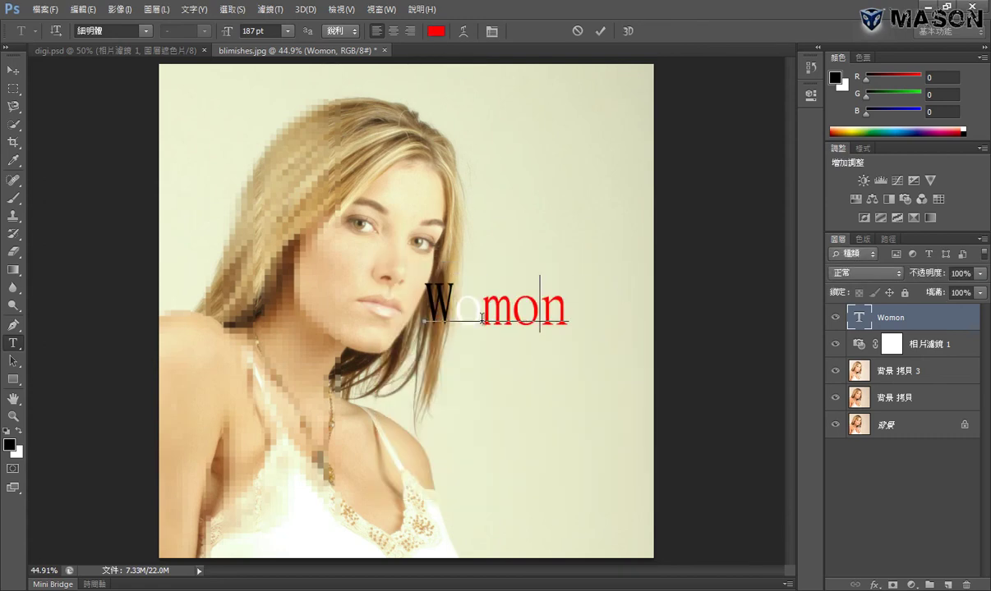
left_click_drag(509, 236, 409, 212)
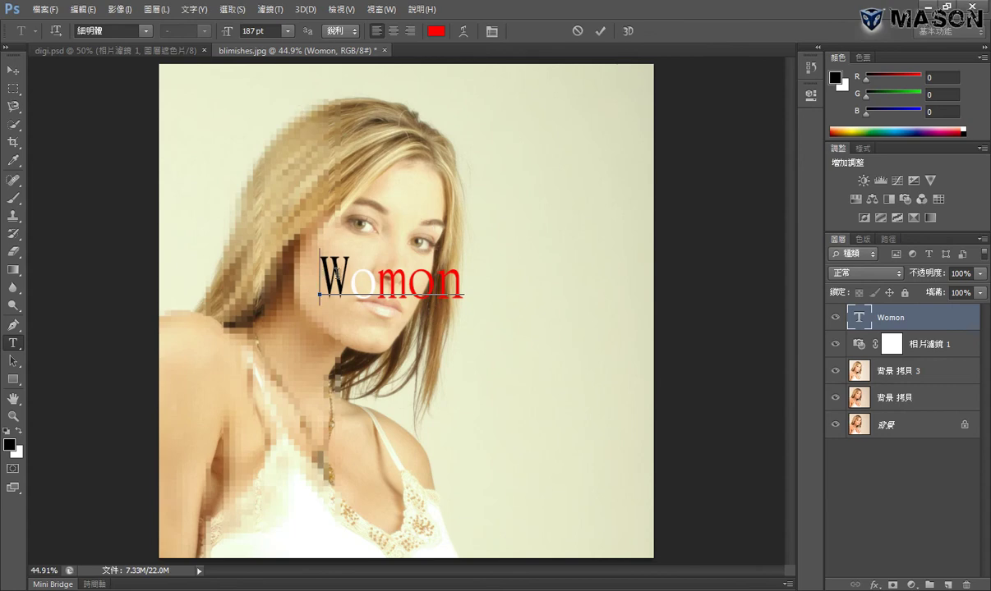
Step: Set the letter W to BankGothic Medium and enlarge it to about 278 pt
left_click_drag(336, 274, 320, 275)
left_click(138, 29)
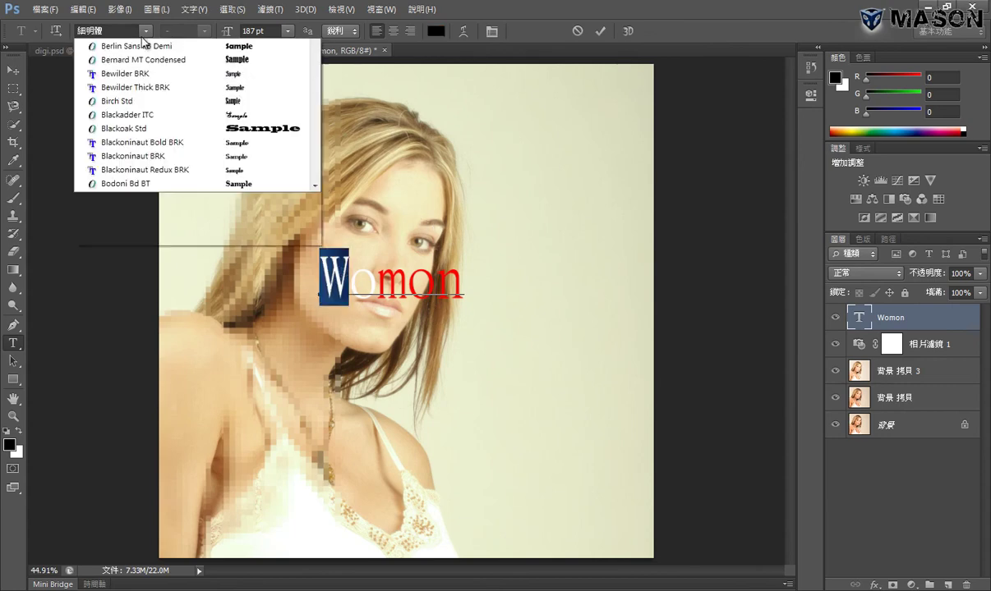
left_click(138, 99)
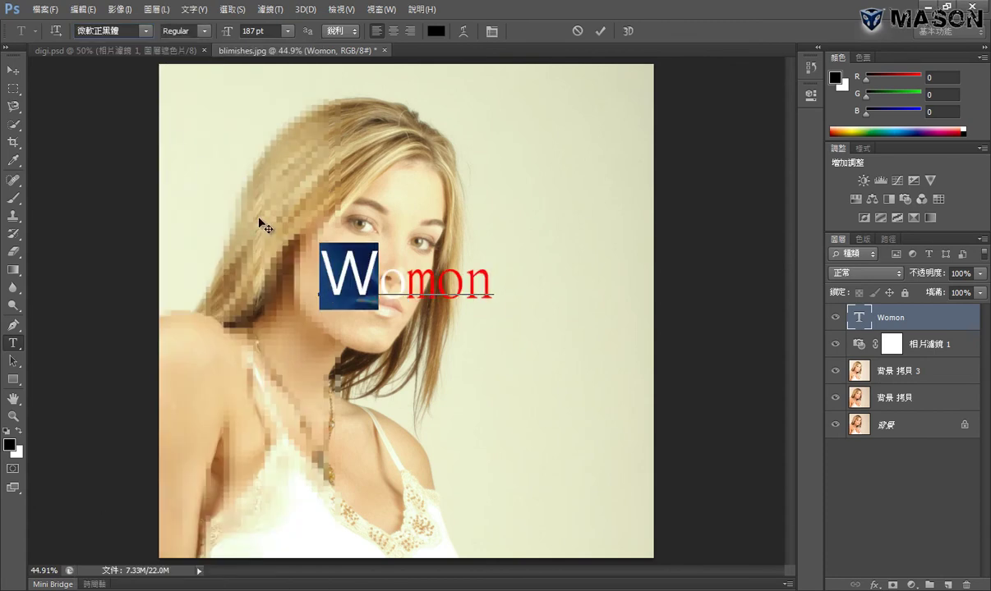
left_click(147, 33)
left_click(143, 285)
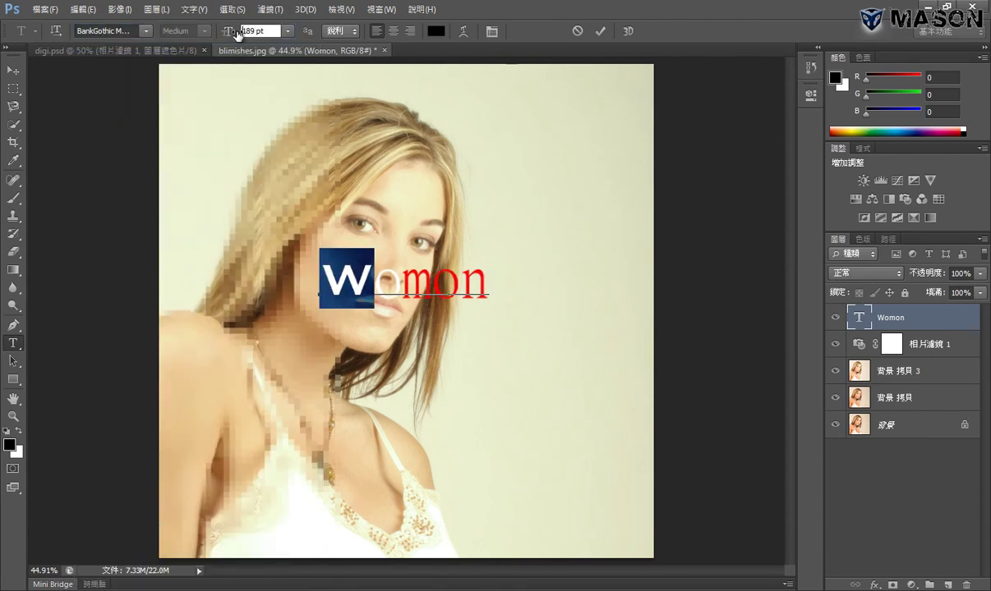
mouse_move(240, 37)
left_mouse_down()
mouse_move(278, 46)
mouse_move(239, 37)
left_mouse_up()
type("278")
left_click(378, 243)
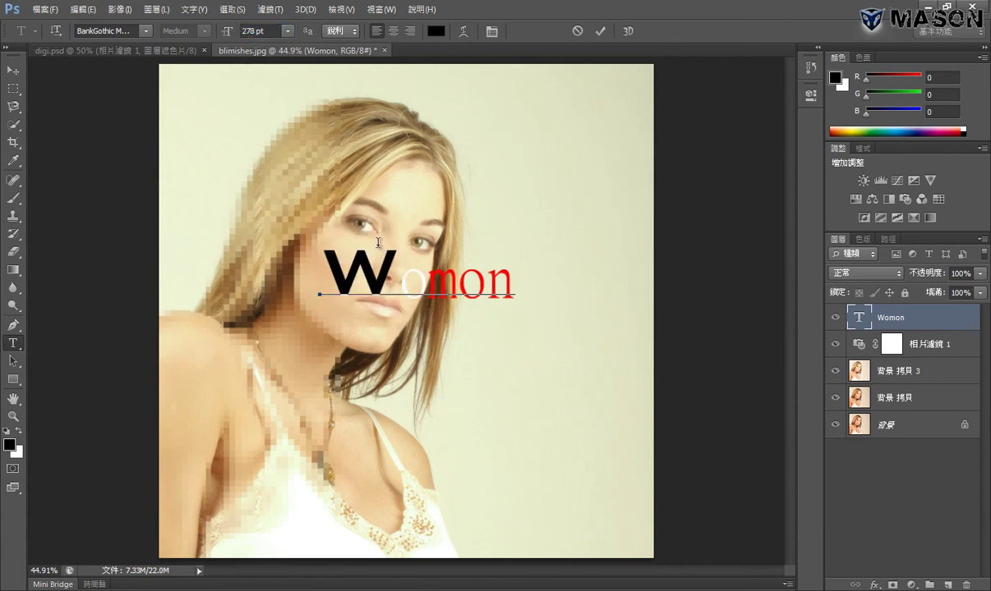
Step: Apply Blackoninaut at 30 pt to the entire Womon title
key("ctrl+a")
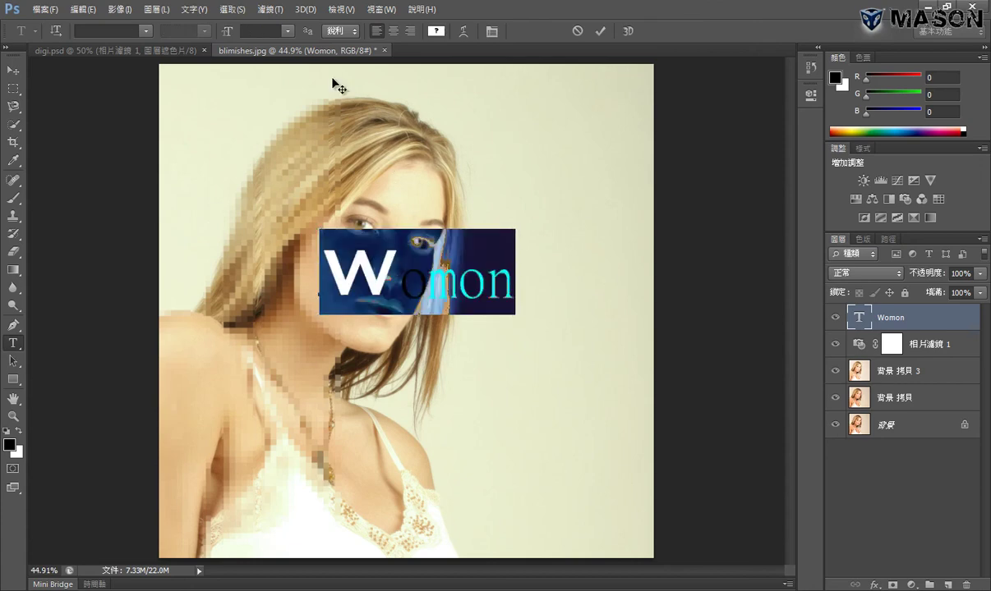
left_click(145, 31)
left_click(125, 242)
left_click(287, 30)
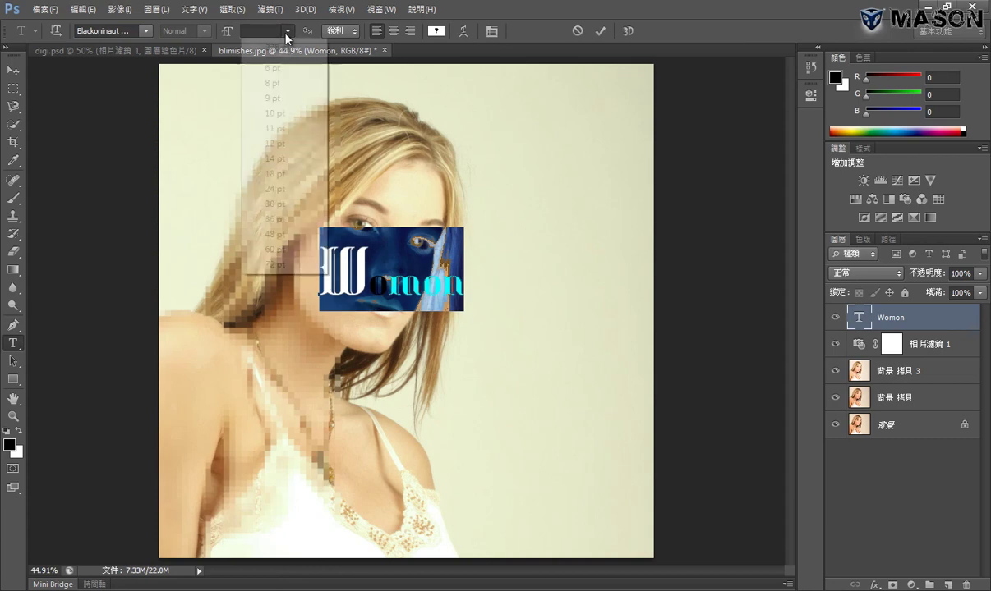
left_click(282, 213)
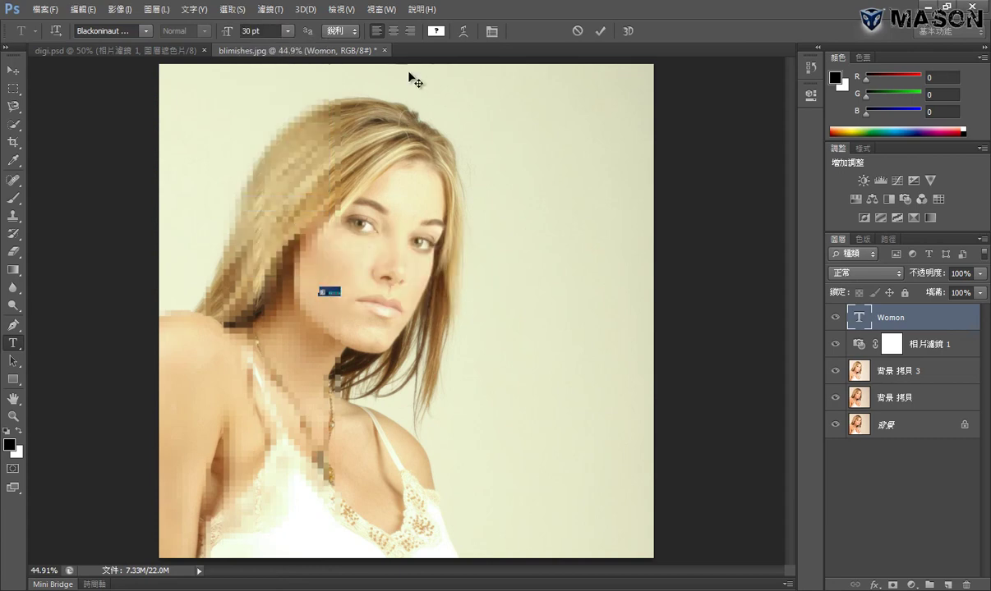
left_click(436, 33)
type("255")
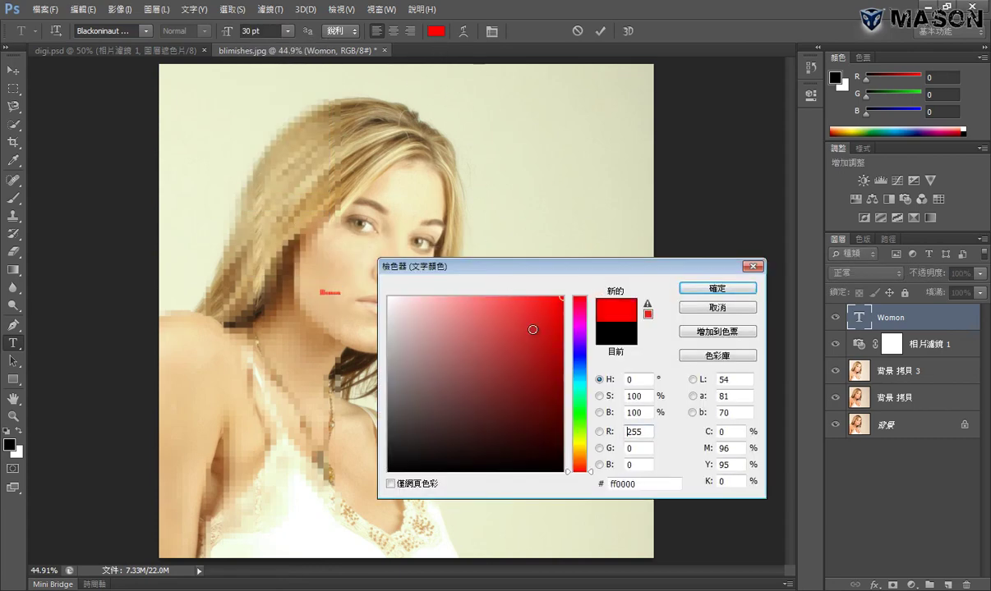
Step: Sample a dark brown from the hair as the title colour and enlarge the text to 222 pt
left_click_drag(537, 314, 387, 296)
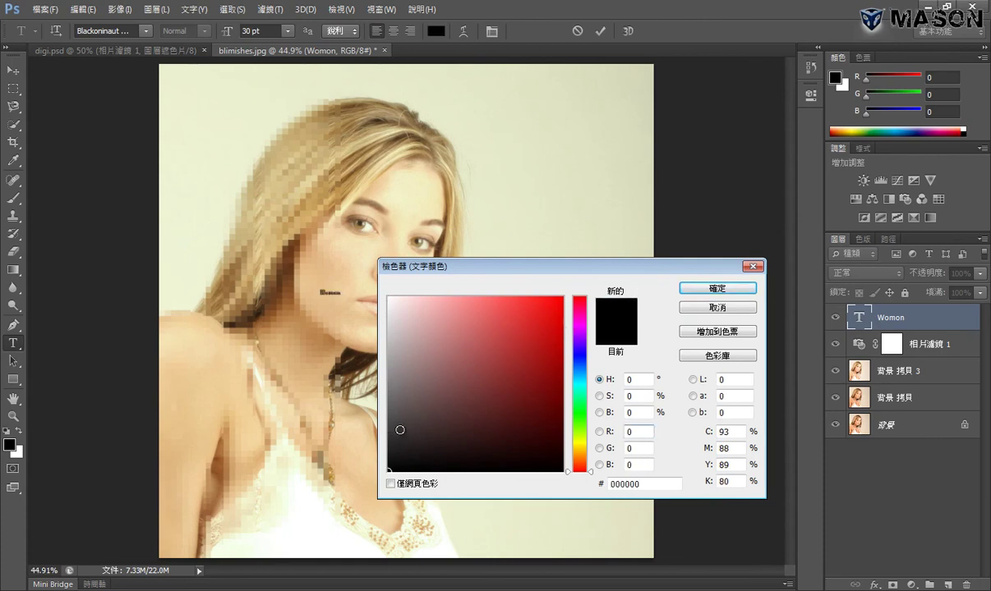
left_click(388, 426)
left_click(414, 198)
left_click(470, 355)
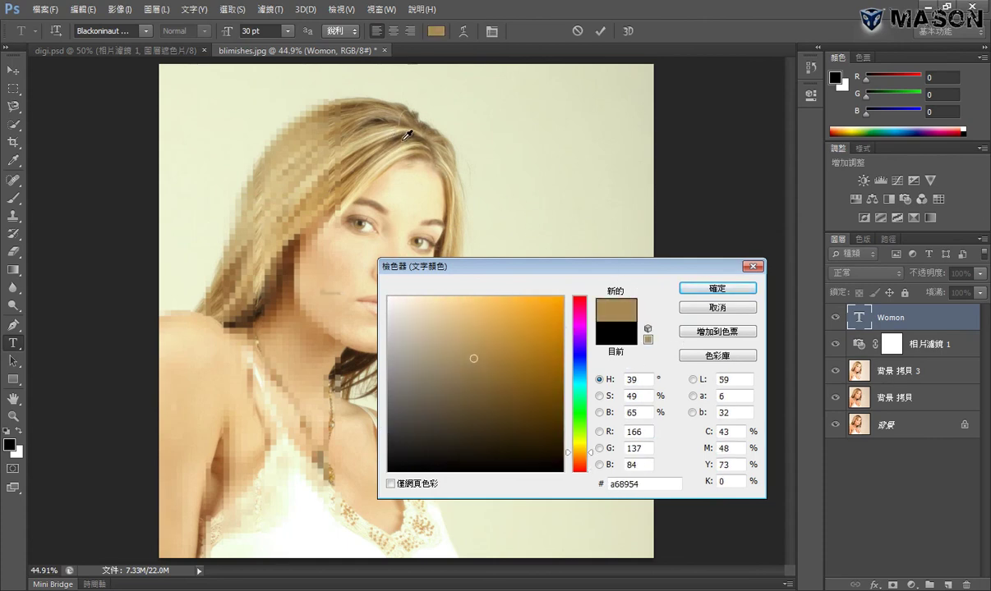
left_click(495, 406)
left_click(717, 289)
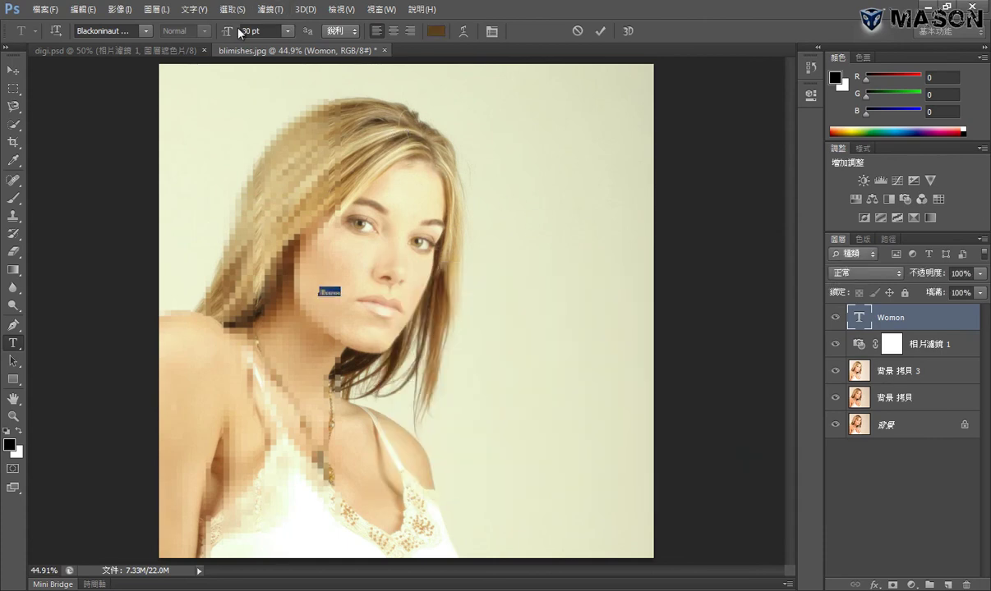
left_click_drag(226, 31, 365, 41)
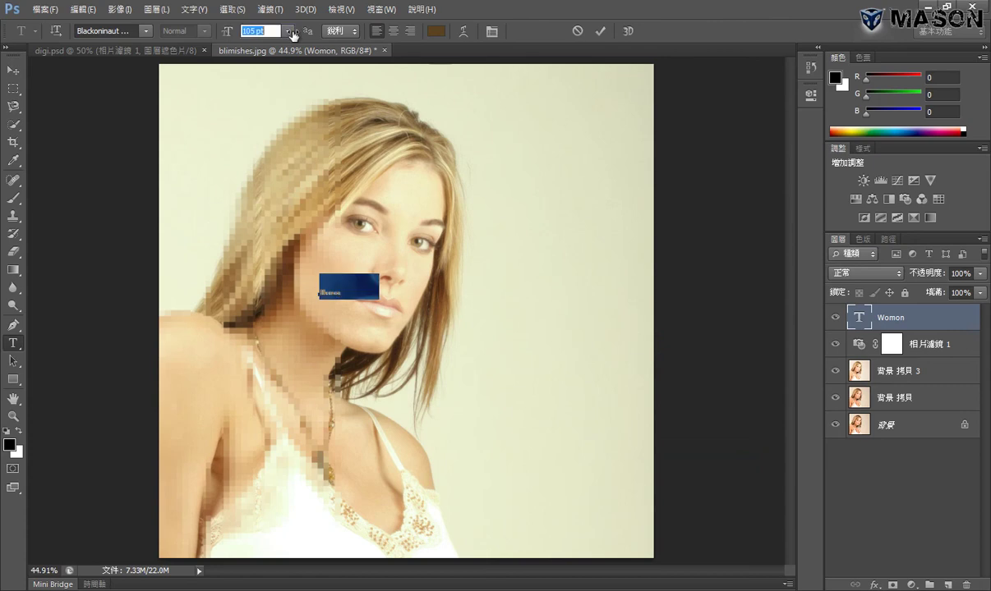
Step: Try Bodoni Bk BT and other fonts, settle on Calibri at 189 pt, and move the title beside her chin
left_click(146, 31)
scroll(140, 124, "up", 5)
left_click(140, 71)
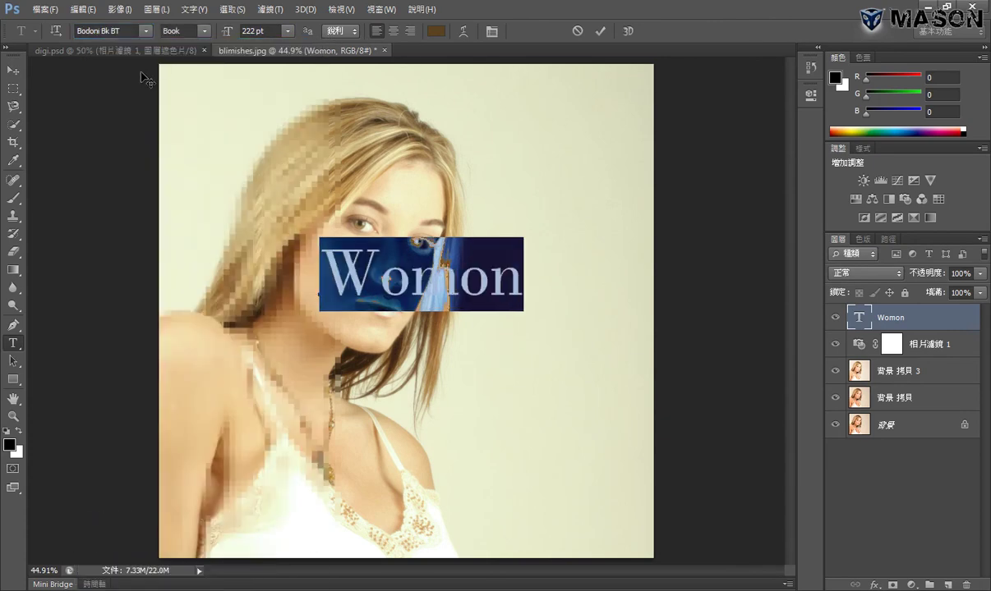
left_click(106, 31)
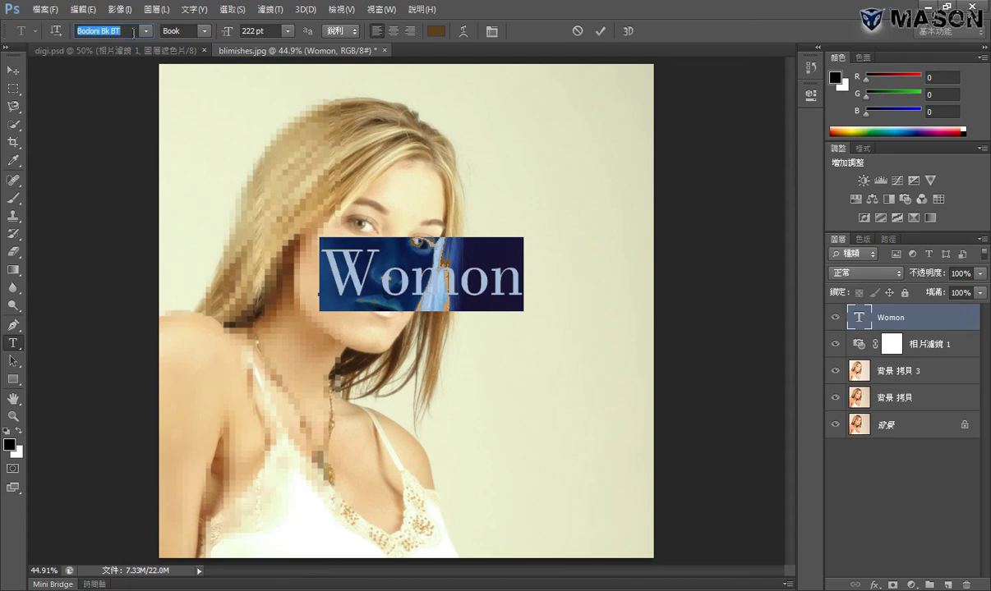
key("Down")
key("Down")
key("Down")
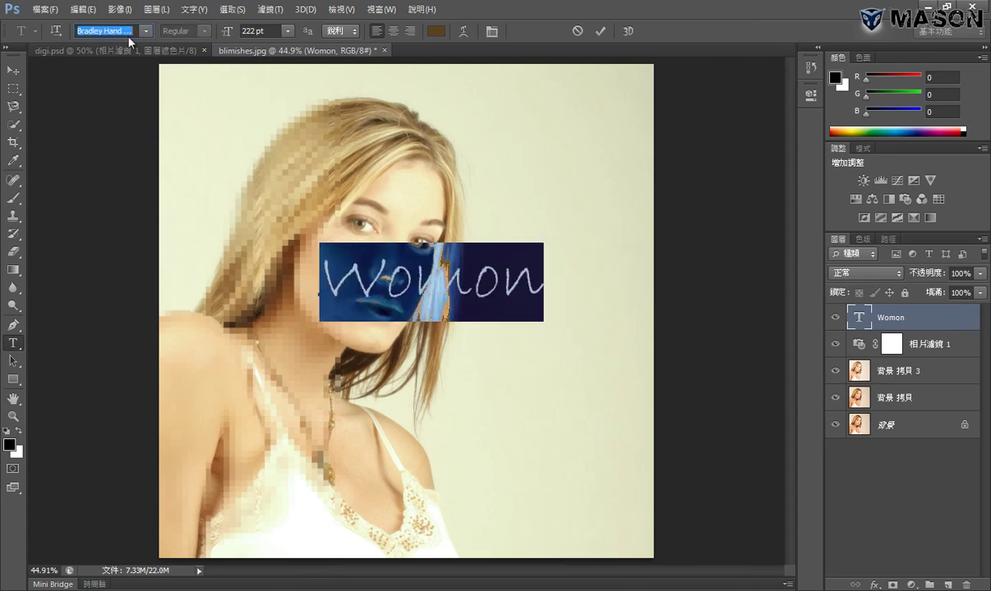
key("Down")
key("Down")
key("Down")
key("Down")
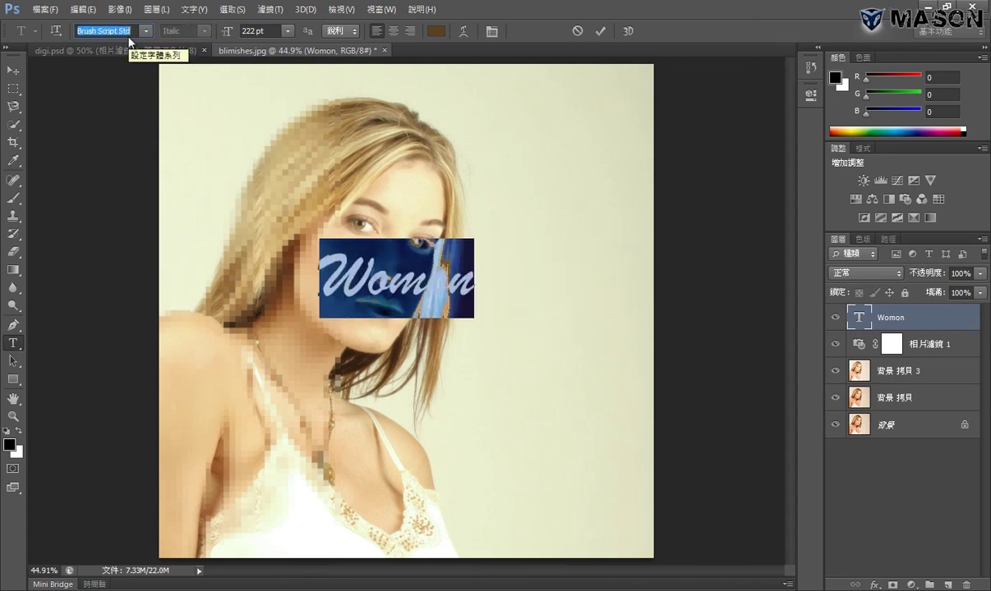
key("Down")
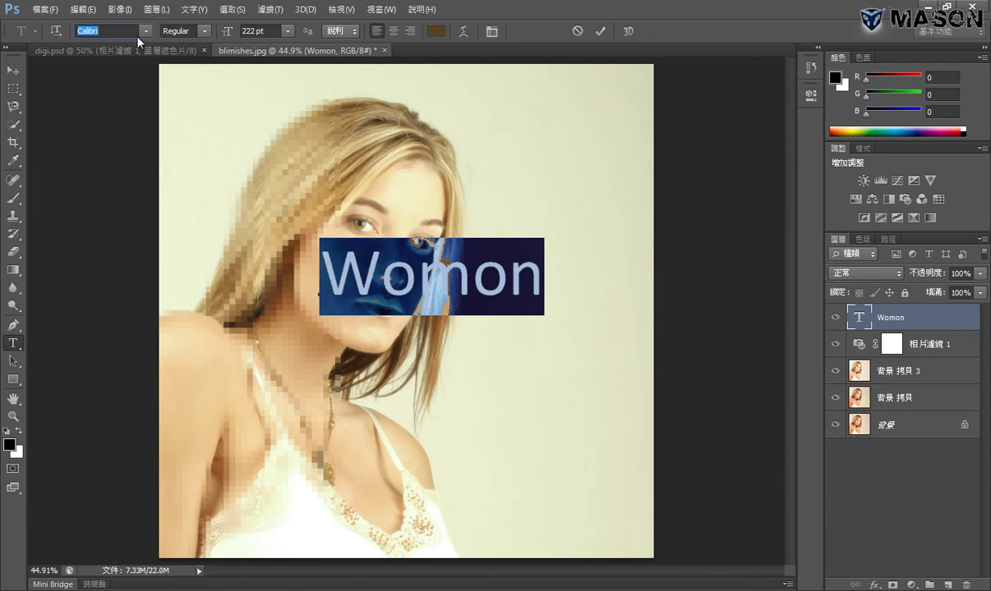
left_click_drag(222, 31, 194, 60)
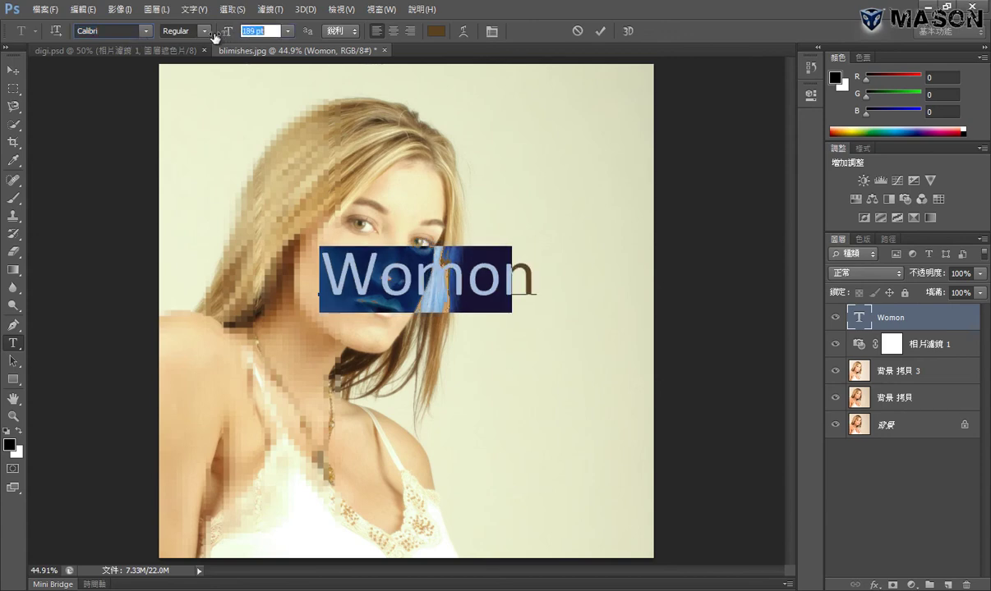
left_click(13, 71)
mouse_move(374, 316)
left_mouse_down()
mouse_move(501, 374)
mouse_move(501, 399)
left_mouse_up()
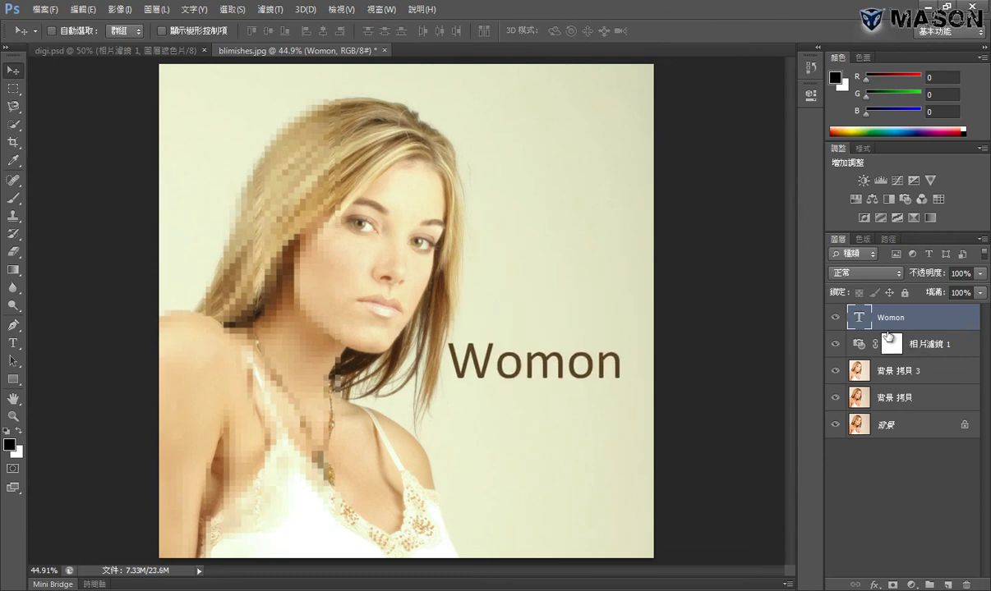
Step: Correct the title to 'Woman', shrink it from 175 pt to 137 pt, and nudge it right
double_click(859, 321)
left_click(566, 361)
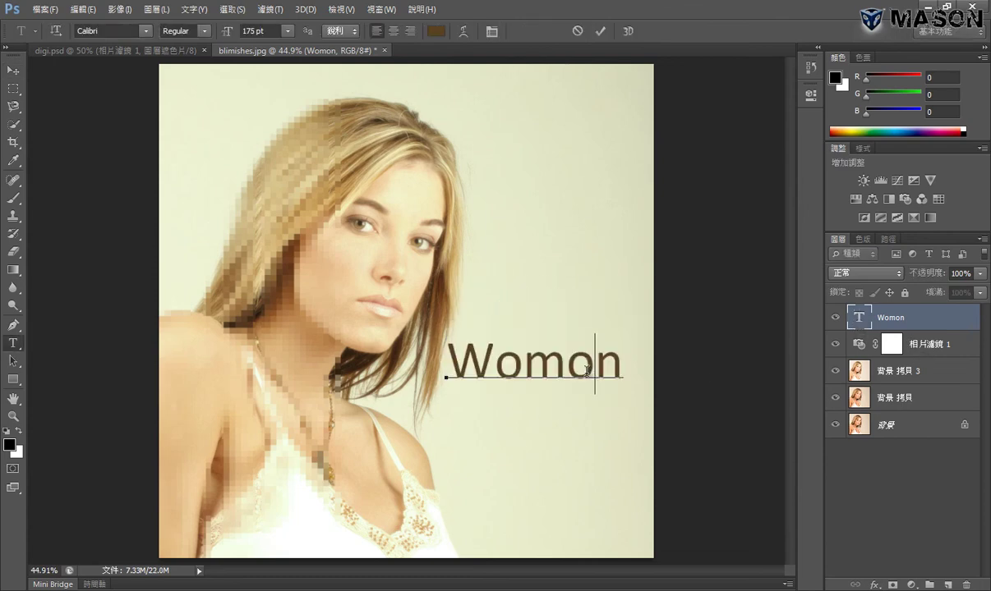
key("BackSpace")
type("a")
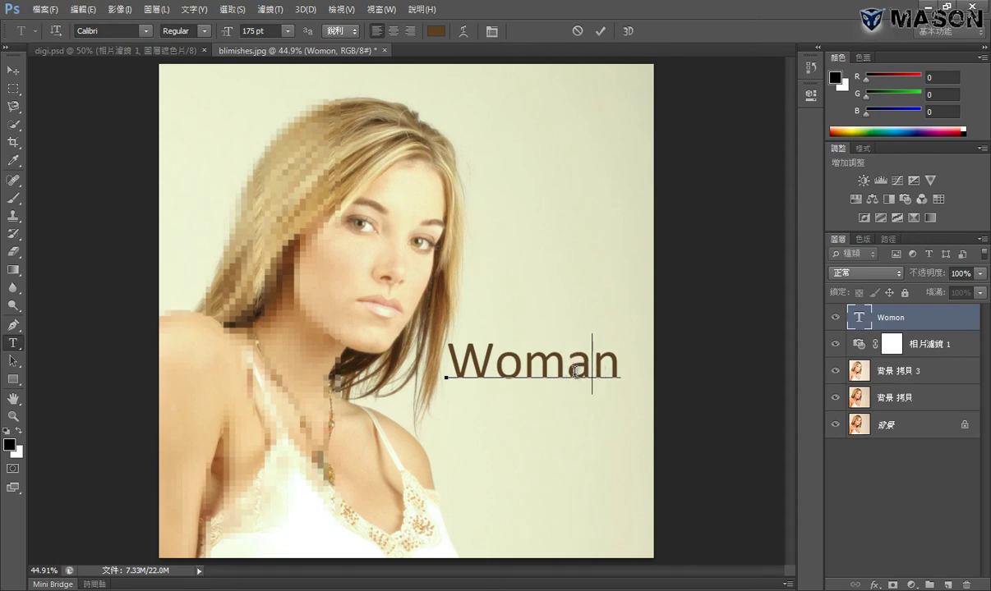
double_click(516, 370)
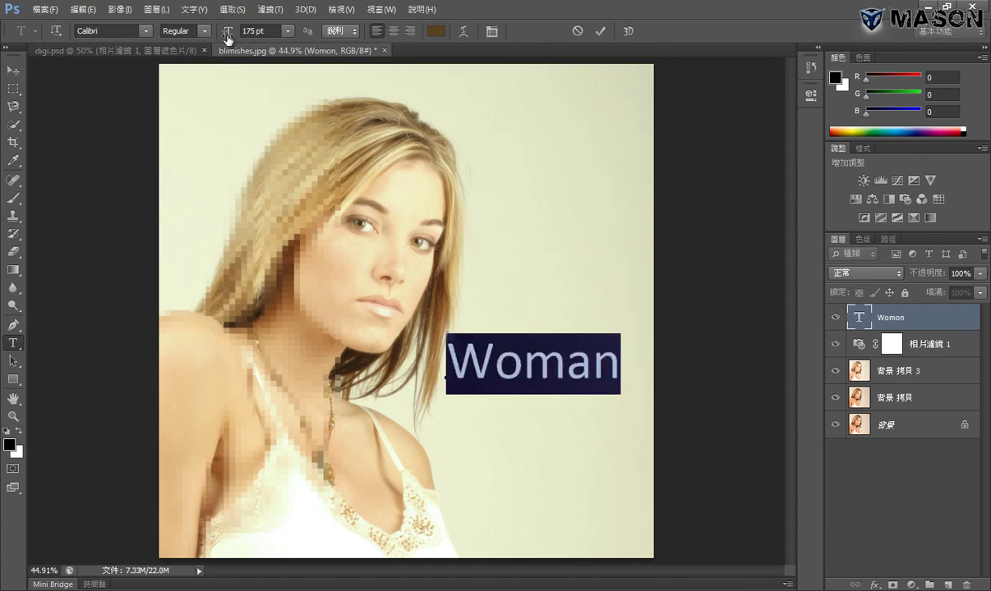
left_click_drag(227, 38, 201, 44)
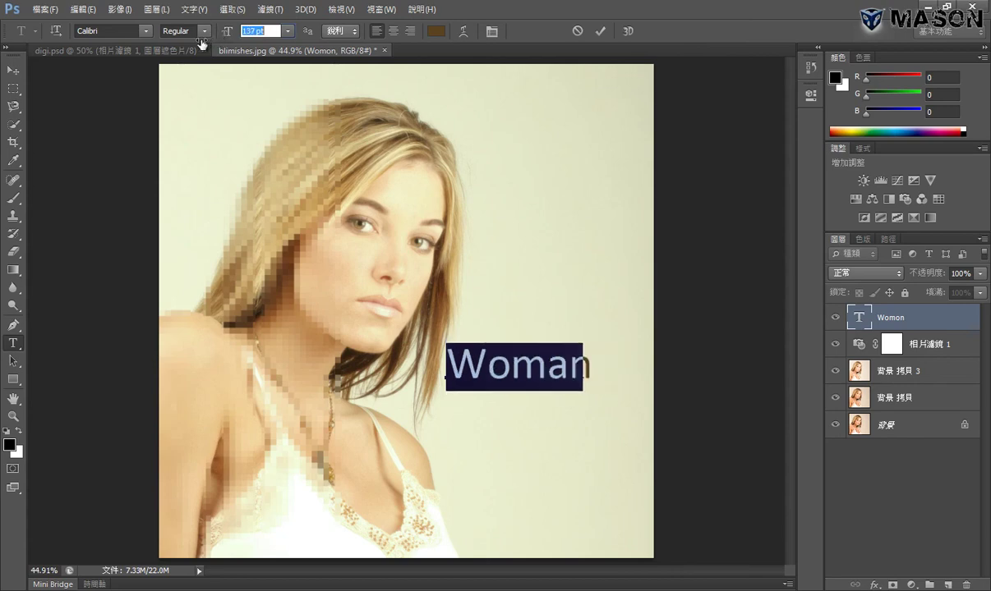
left_click(12, 69)
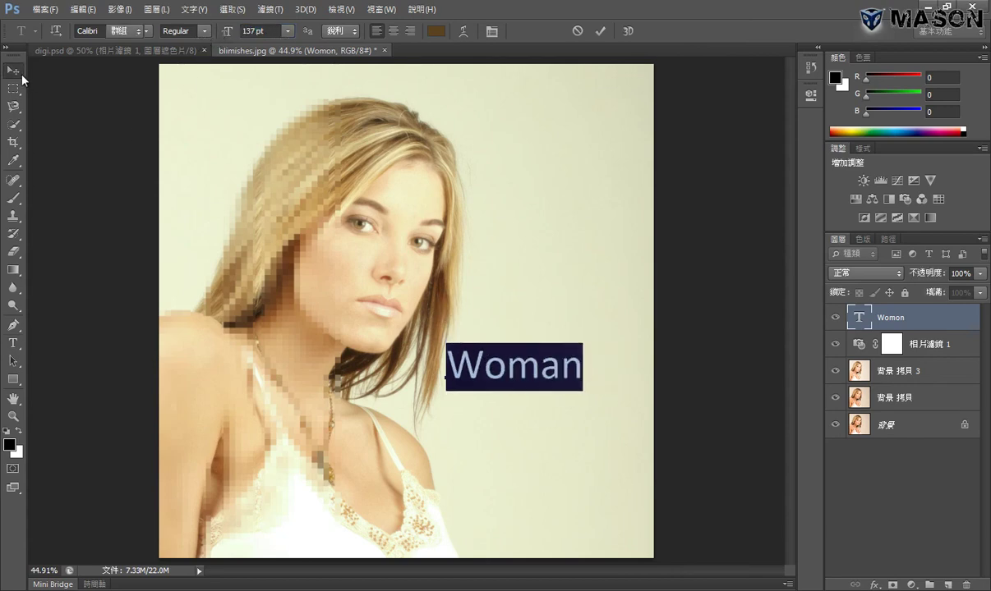
left_click_drag(531, 373, 563, 373)
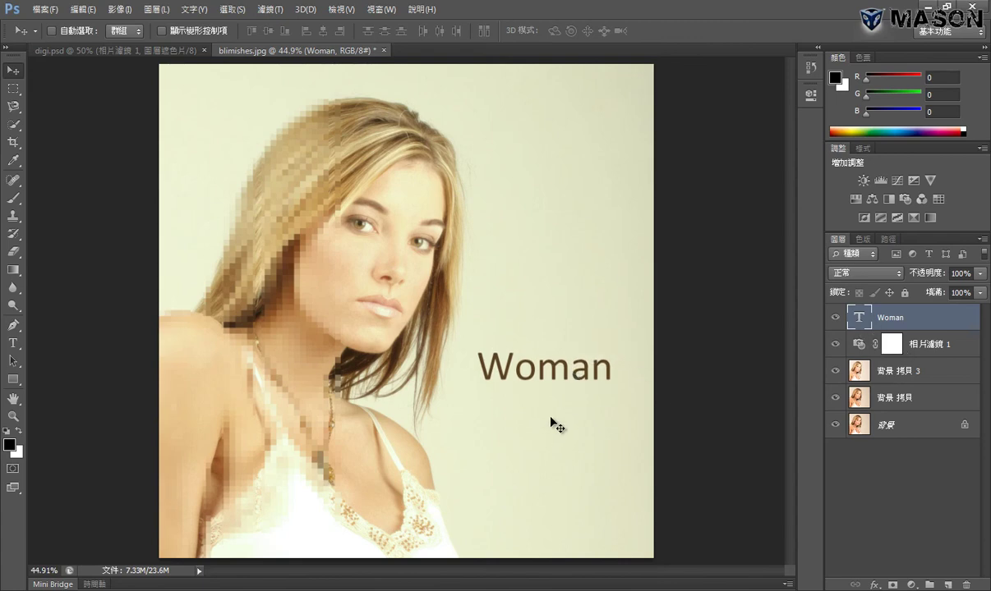
Step: Make trial copies of the Woman title with Alt-drag and undo each one
left_click_drag(553, 415, 555, 357, "alt")
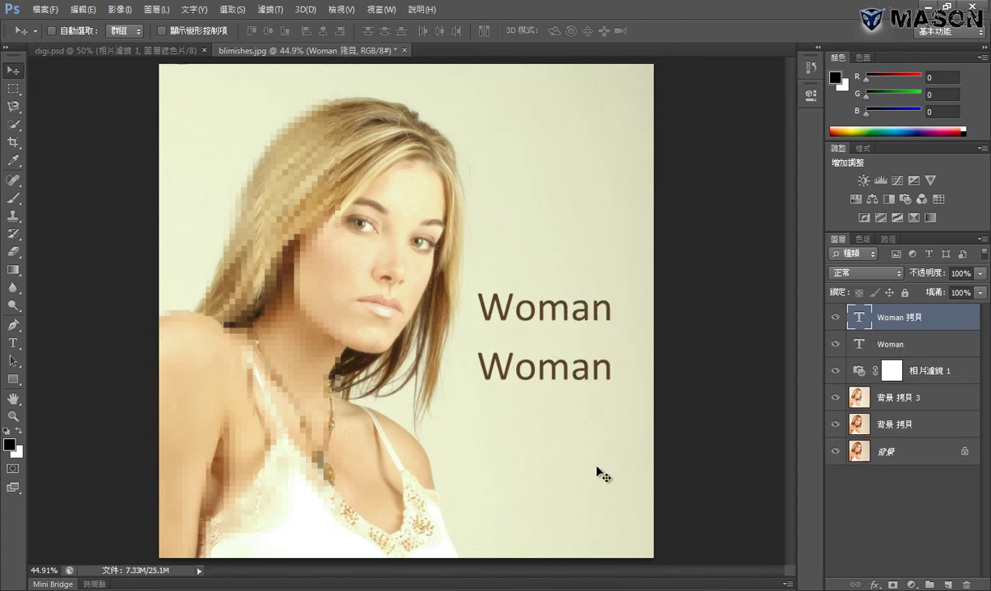
key("ctrl+z")
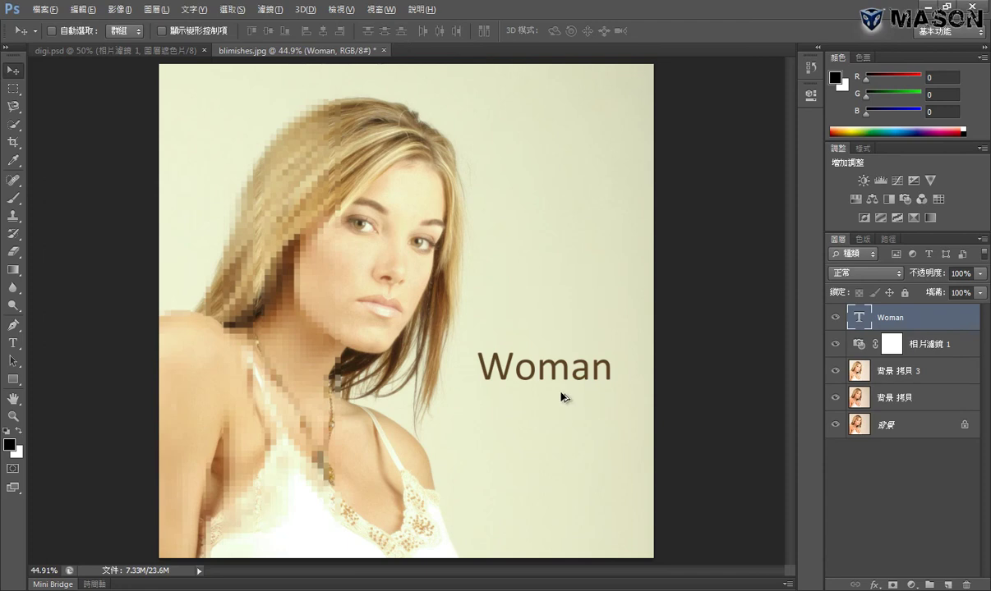
left_click_drag(559, 396, 565, 91, "alt")
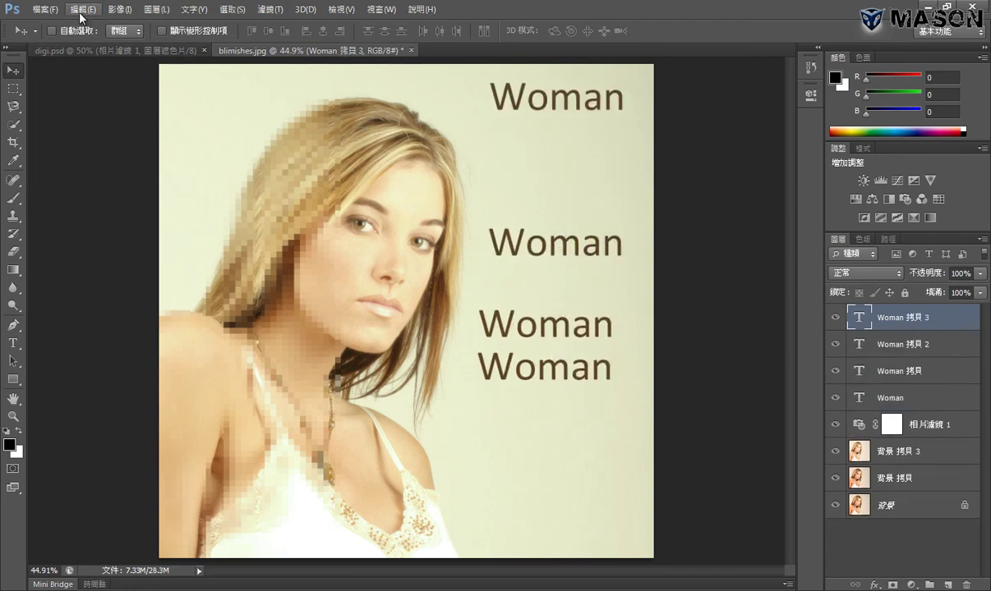
key("ctrl+z")
key("ctrl+z")
left_click(83, 10)
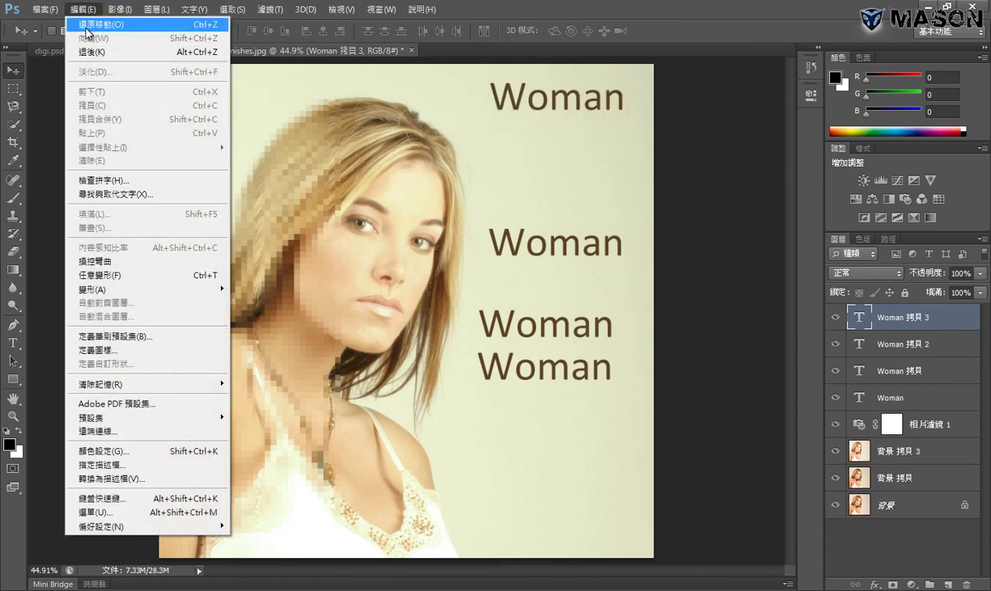
left_click(423, 82)
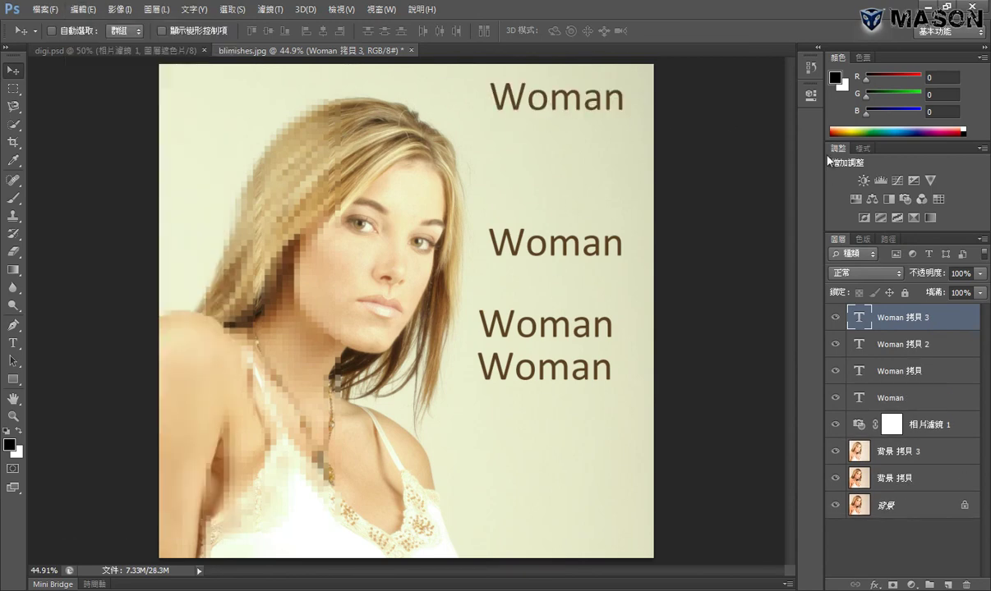
Step: Step back and forth through the History panel over the title copies
left_click(812, 72)
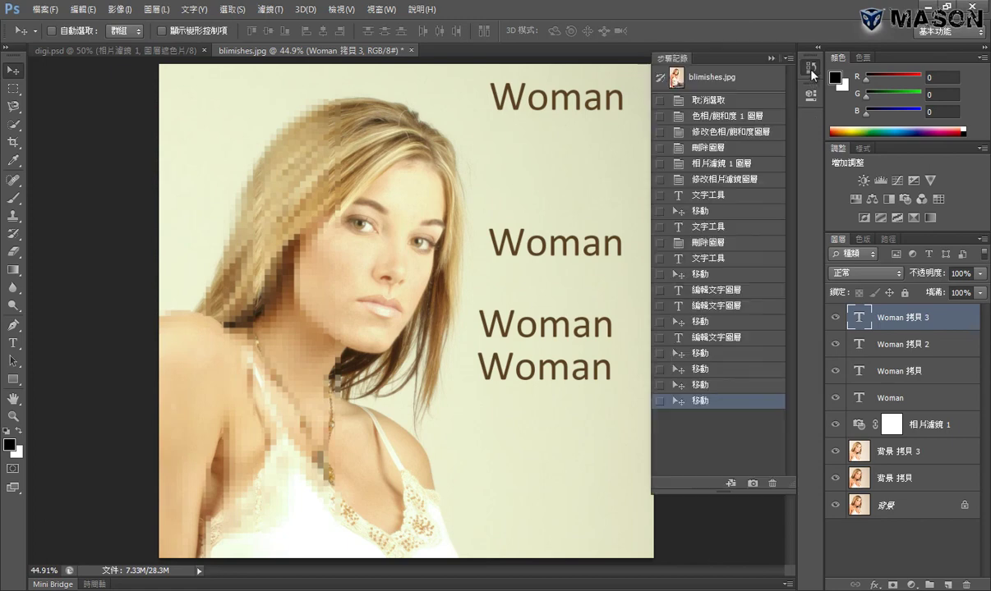
left_click(722, 385)
left_click(721, 369)
left_click(720, 354)
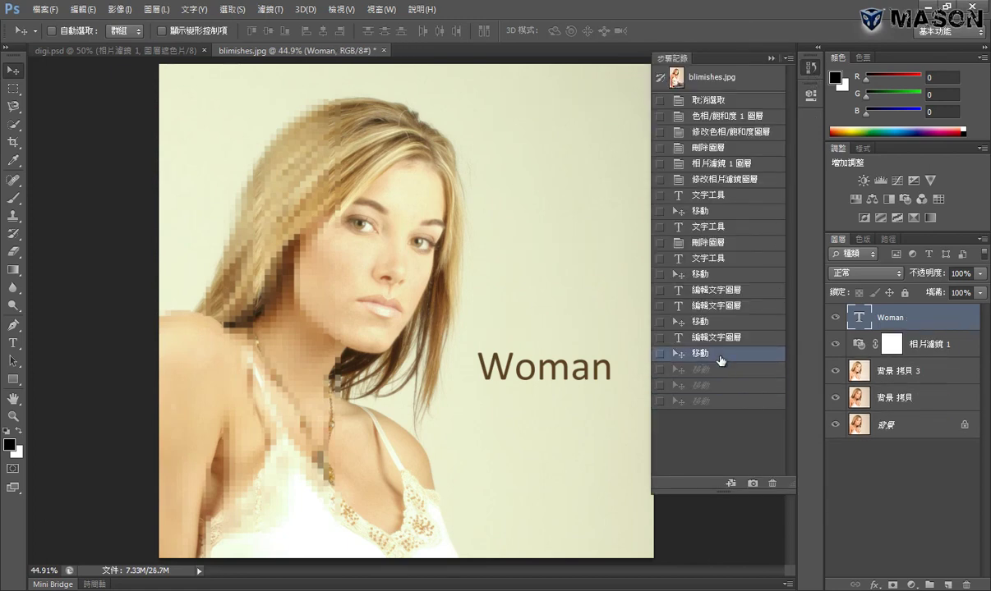
left_click(721, 336)
left_click(721, 354)
left_click(719, 369)
left_click(717, 384)
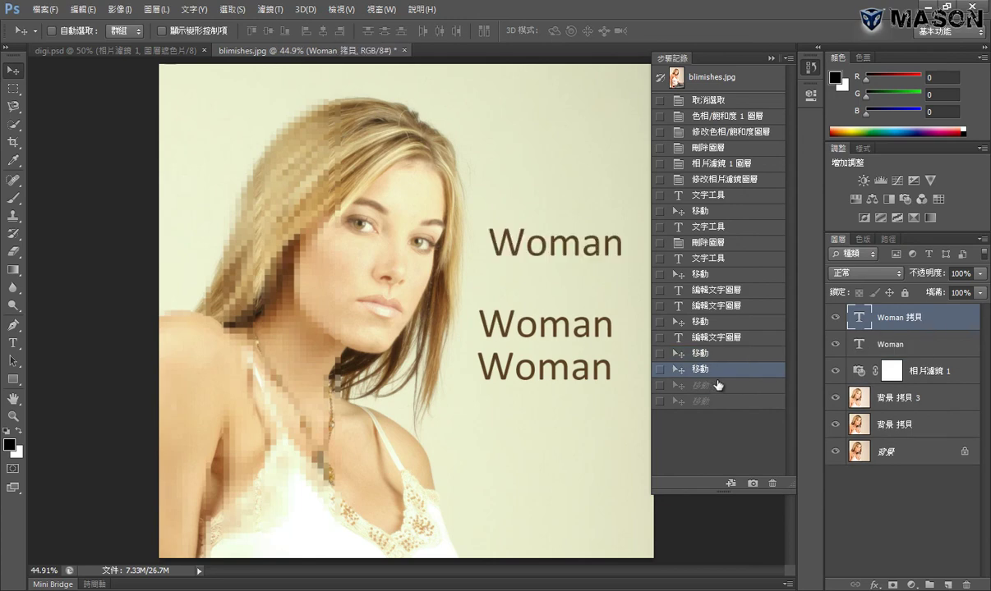
left_click(715, 368)
Step: Revert to the Edit Type Layer state and shift the Woman title slightly right
left_click(659, 337)
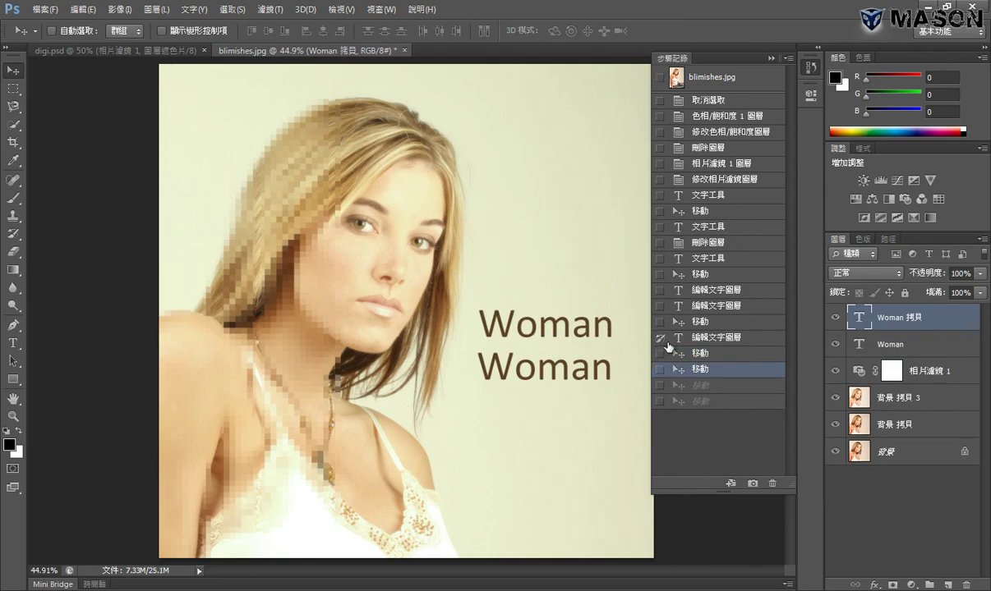
left_click(713, 341)
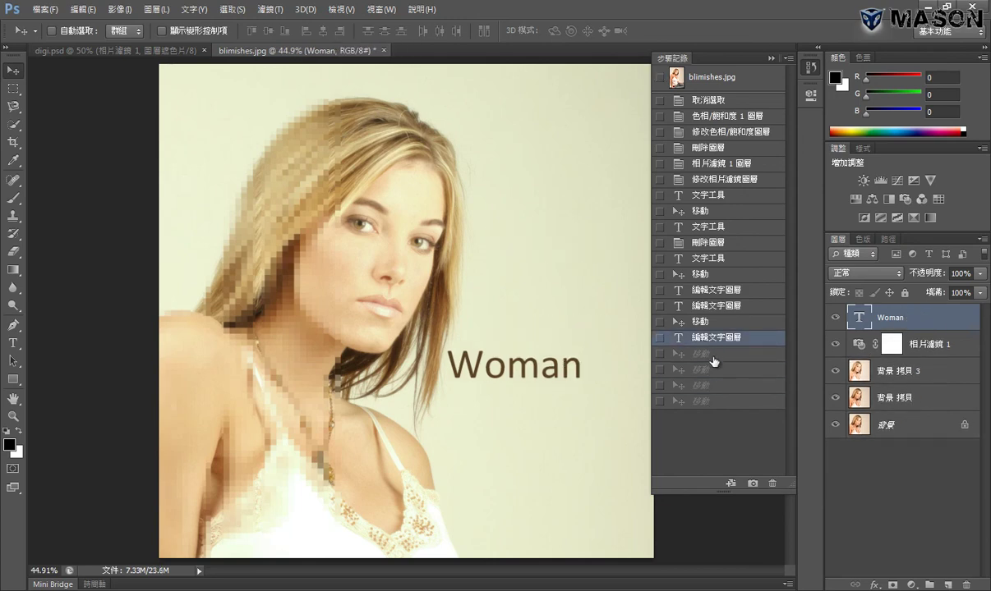
left_click(810, 68)
mouse_move(538, 388)
left_mouse_down()
mouse_move(559, 401)
mouse_move(553, 360)
left_mouse_up()
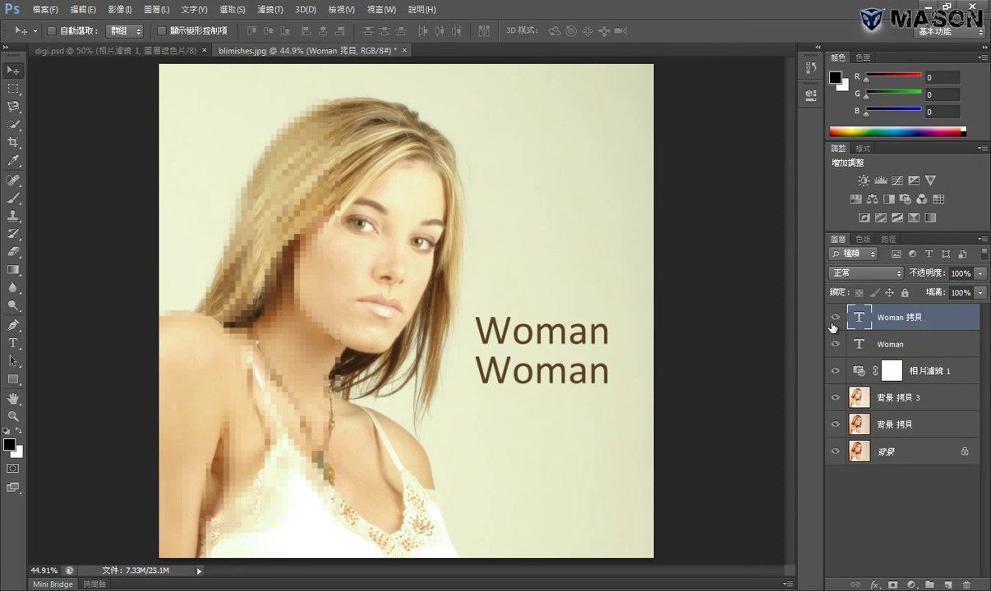
Step: Raise the copied Woman text layer above the original title
key("t")
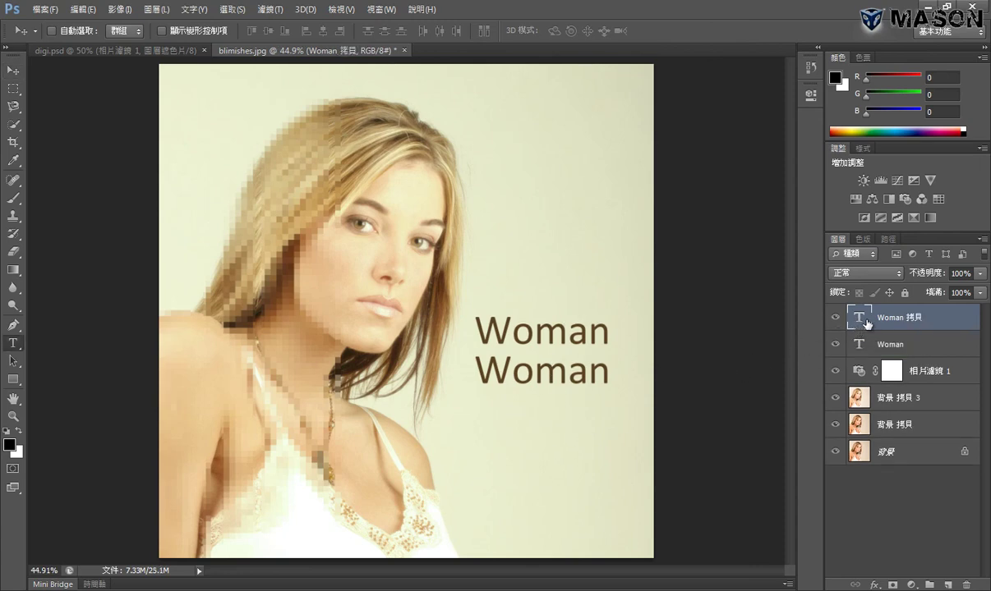
double_click(860, 319)
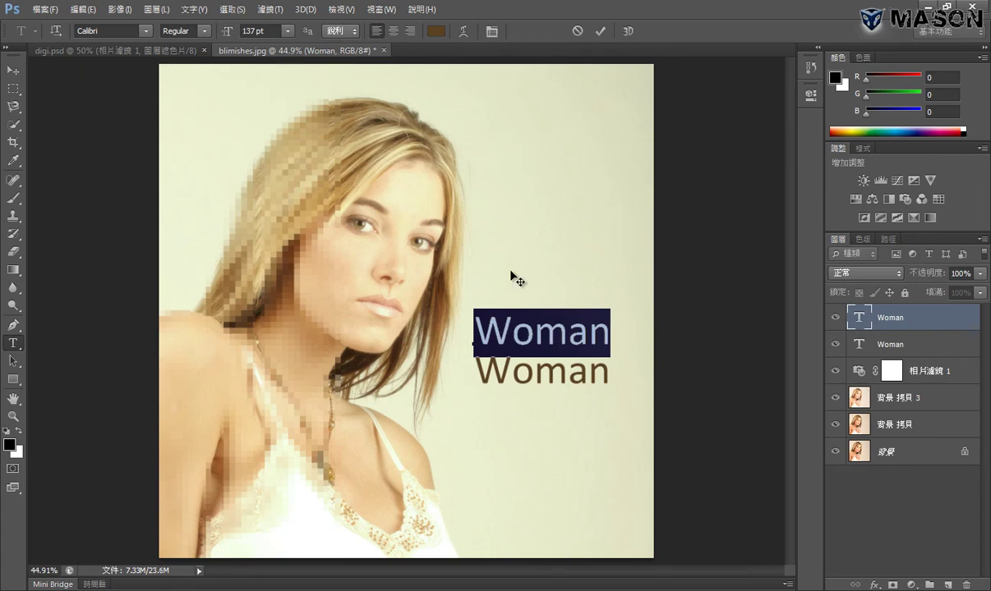
left_click(12, 70)
left_click_drag(571, 336, 577, 332)
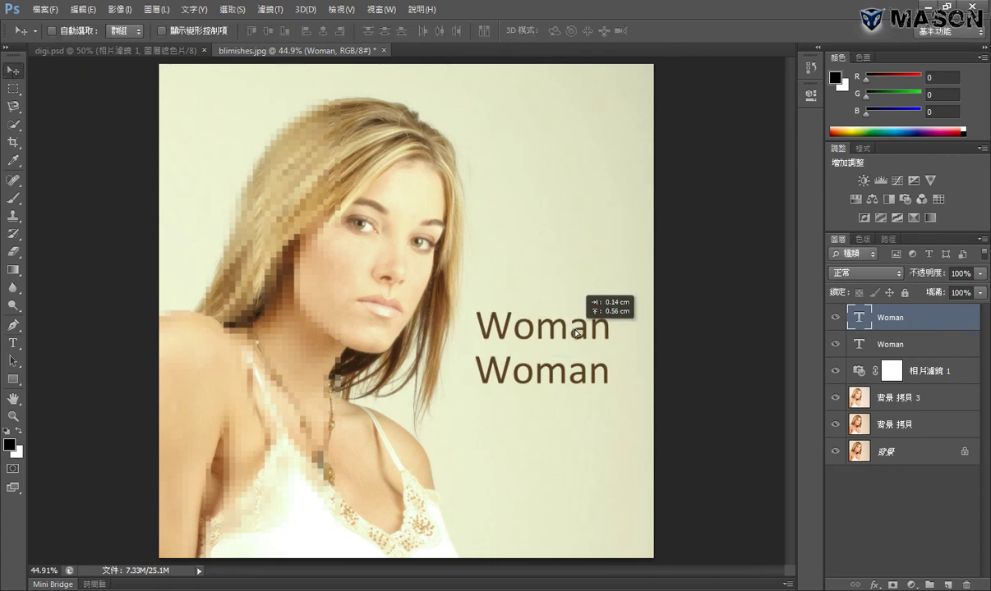
Step: Make the copied Woman 62 pt and black (000000), placed below-right of the brown title
double_click(860, 318)
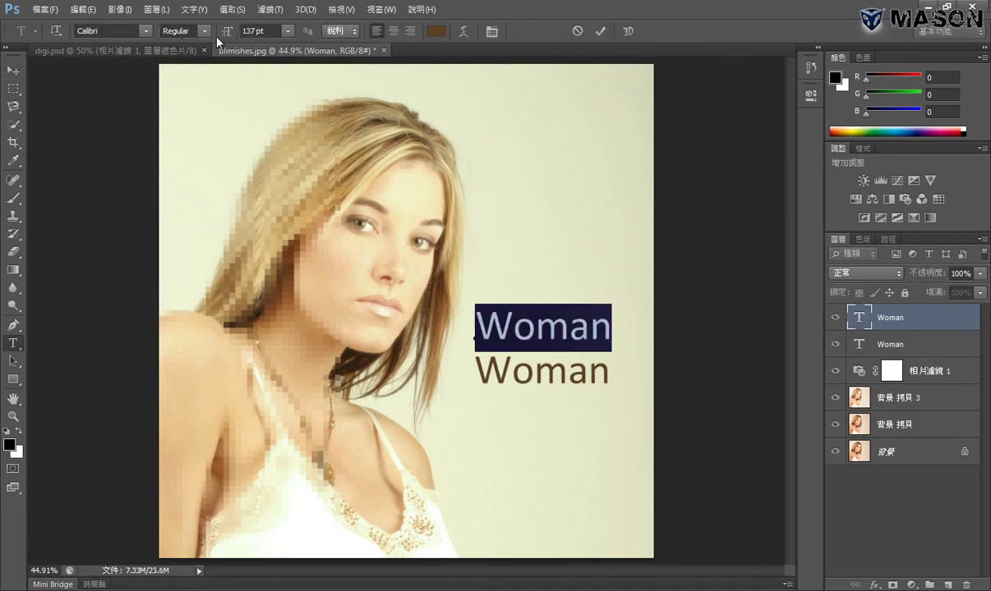
left_click_drag(225, 33, 187, 47)
left_click(436, 31)
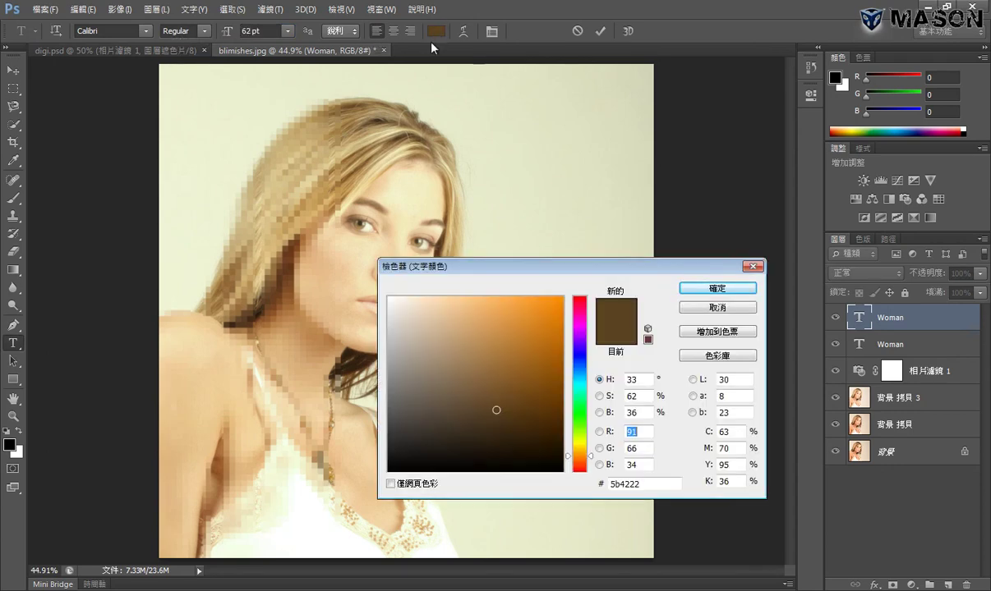
left_click_drag(426, 310, 346, 523)
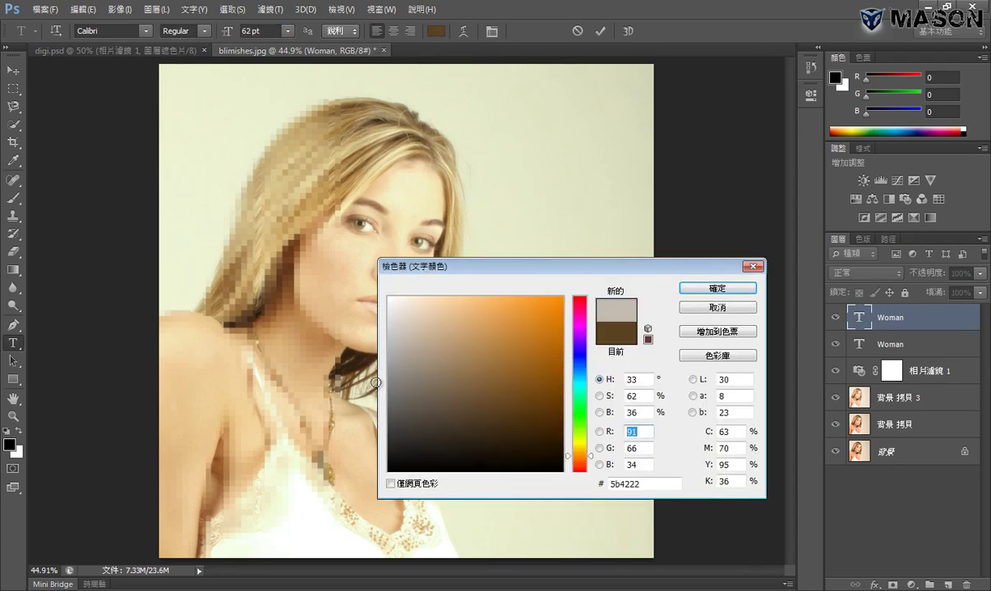
left_click(706, 288)
left_click_drag(526, 304, 600, 369)
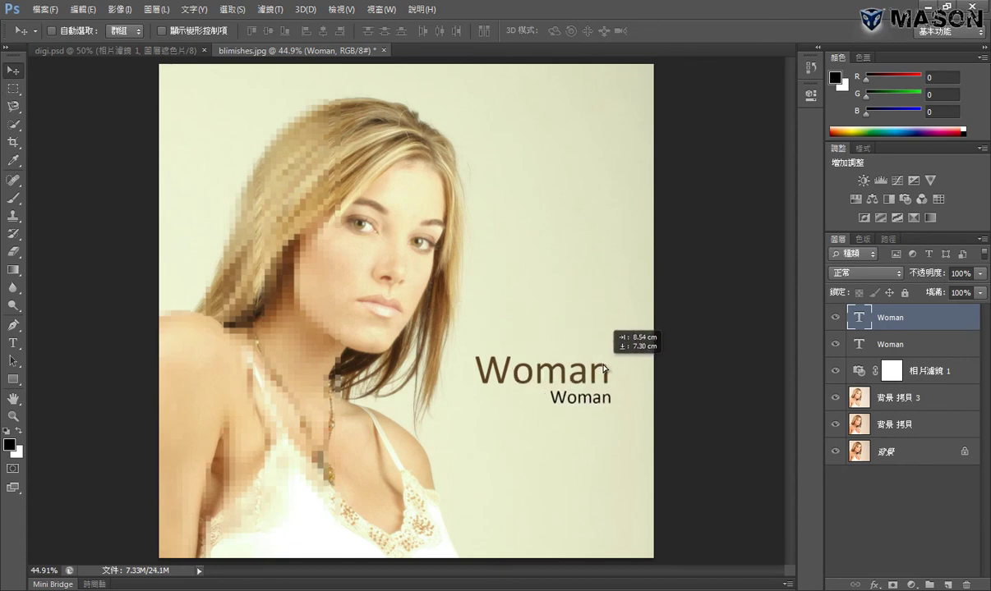
Step: Reposition the small Woman, then shift the large brown Woman slightly right and down
left_click_drag(600, 369, 651, 302)
left_click(850, 343, "shift")
left_click(871, 344)
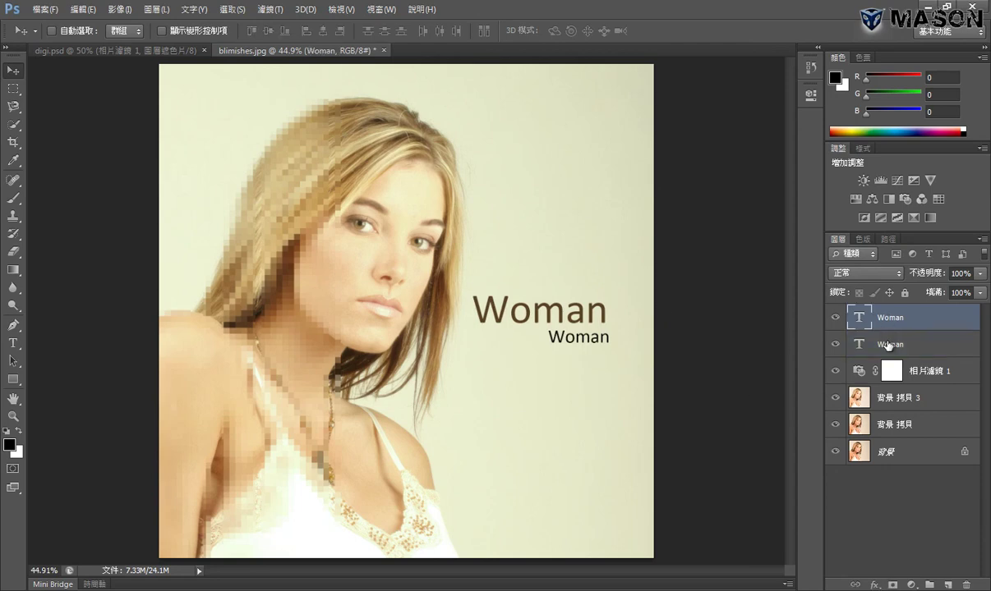
mouse_move(626, 347)
left_mouse_down()
mouse_move(616, 363)
mouse_move(634, 362)
mouse_move(619, 365)
mouse_move(617, 388)
left_mouse_up()
Step: Select both Woman layers as a pair, ending with only the small black Woman selected
left_click(870, 321)
left_click(887, 344, "shift")
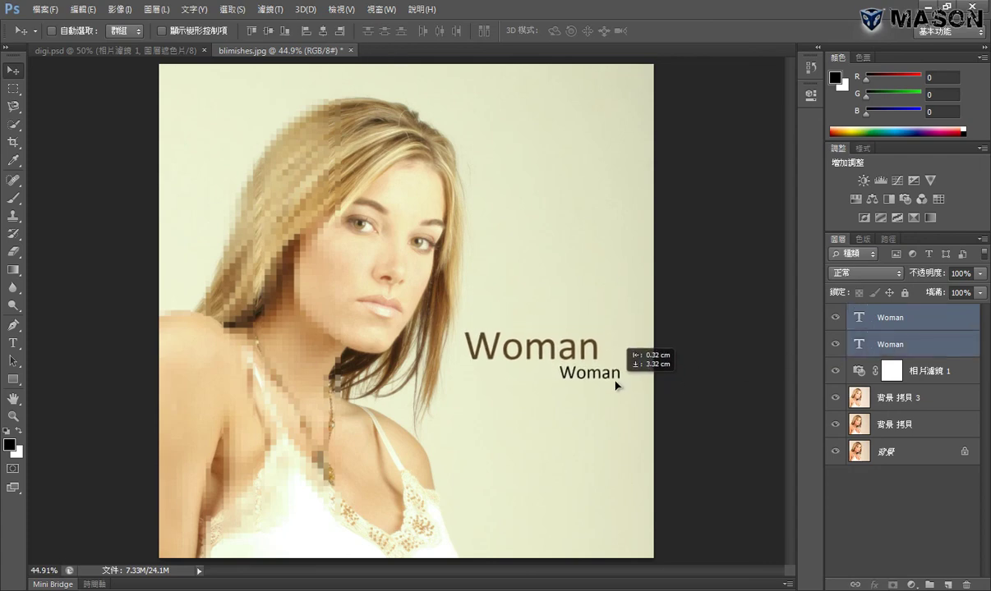
left_click(914, 374)
left_click(891, 344)
left_click(889, 322)
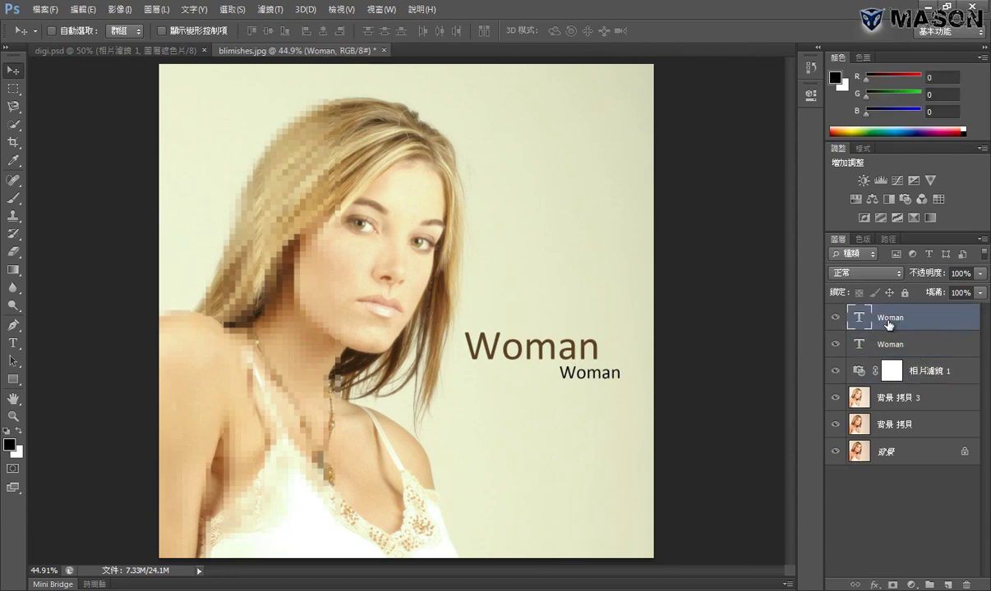